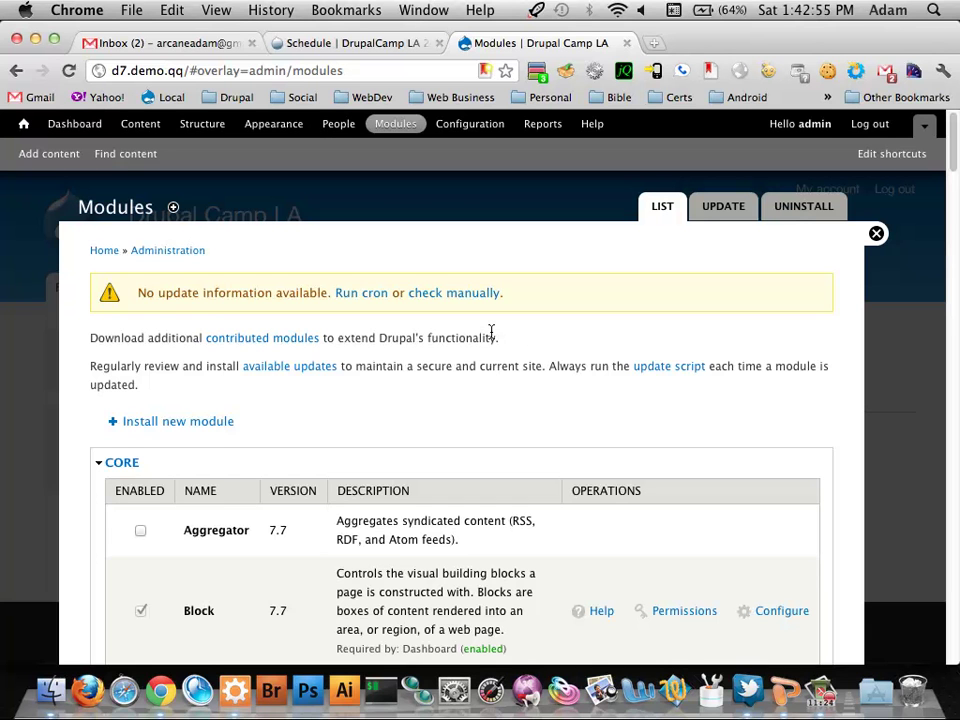
Step: Examine the site's module list, including the core modules, the Chaos tool suite and the Views modules
scroll(455, 328, "down", 10)
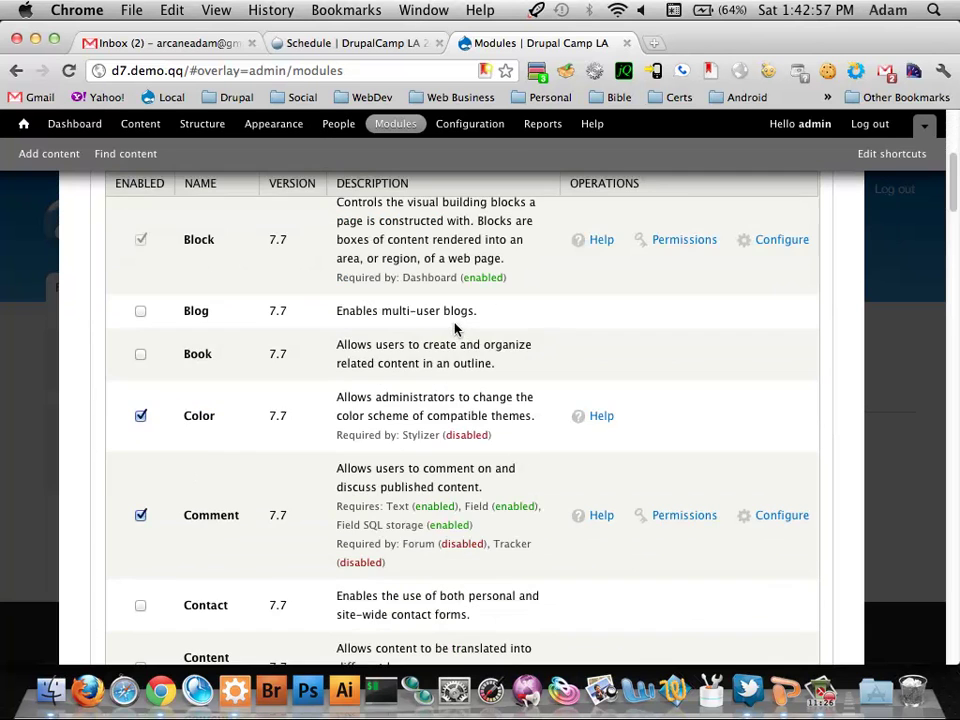
scroll(455, 328, "down", 5)
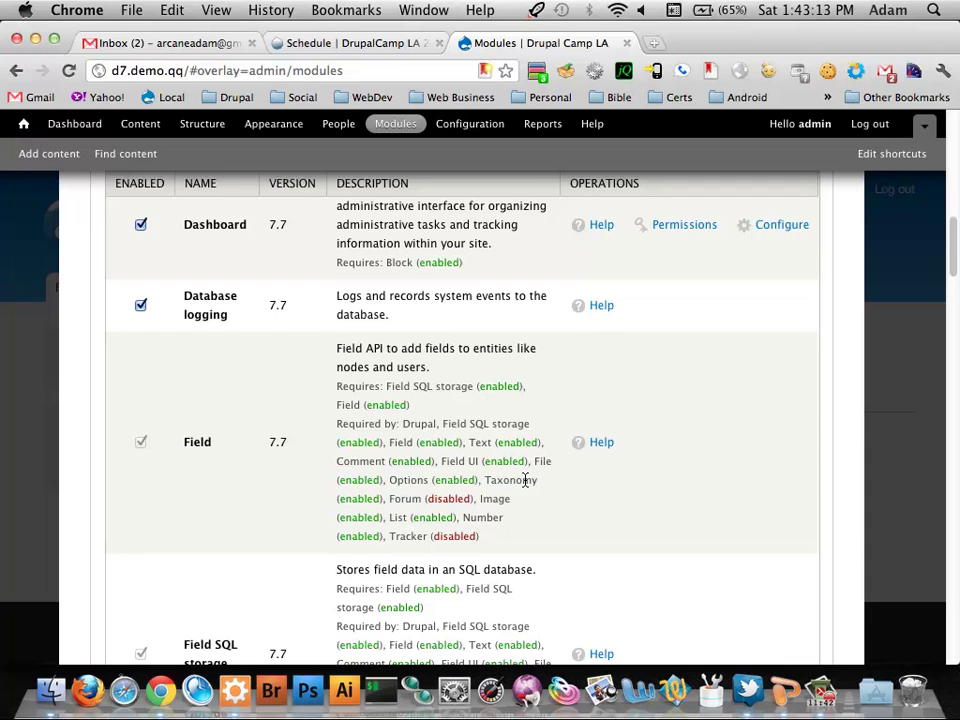
scroll(525, 480, "down", 15)
scroll(525, 480, "down", 20)
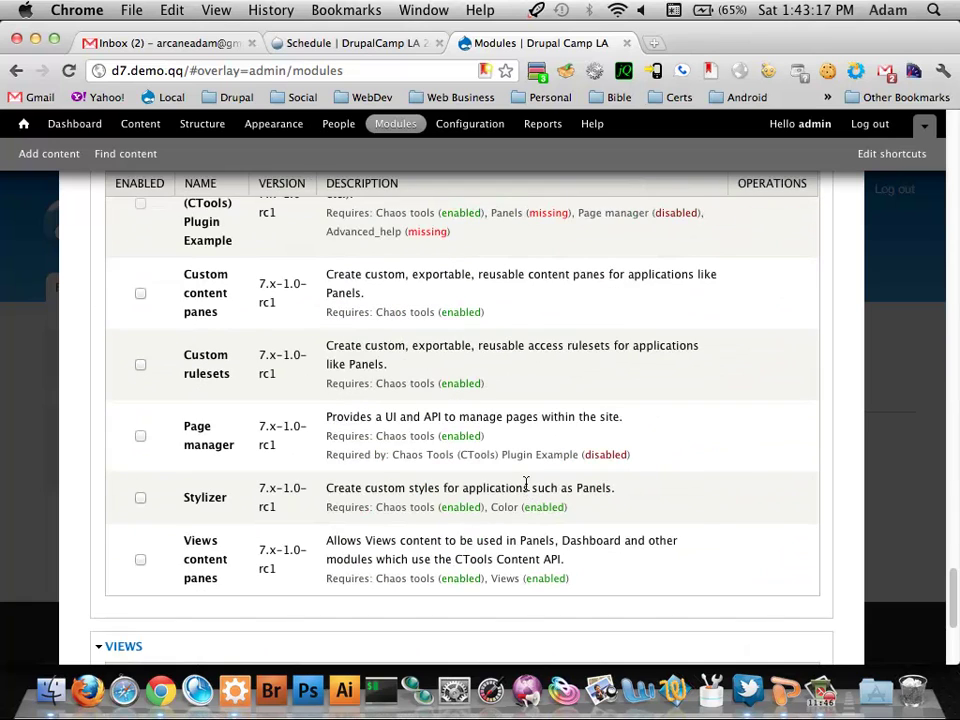
scroll(461, 475, "down", 5)
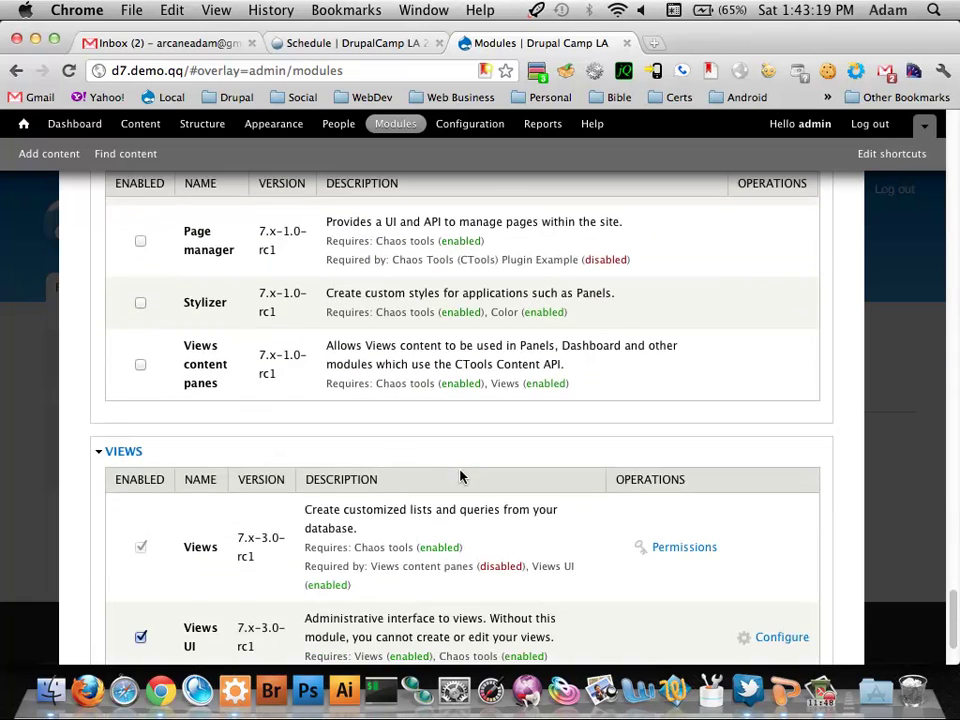
scroll(461, 476, "down", 3)
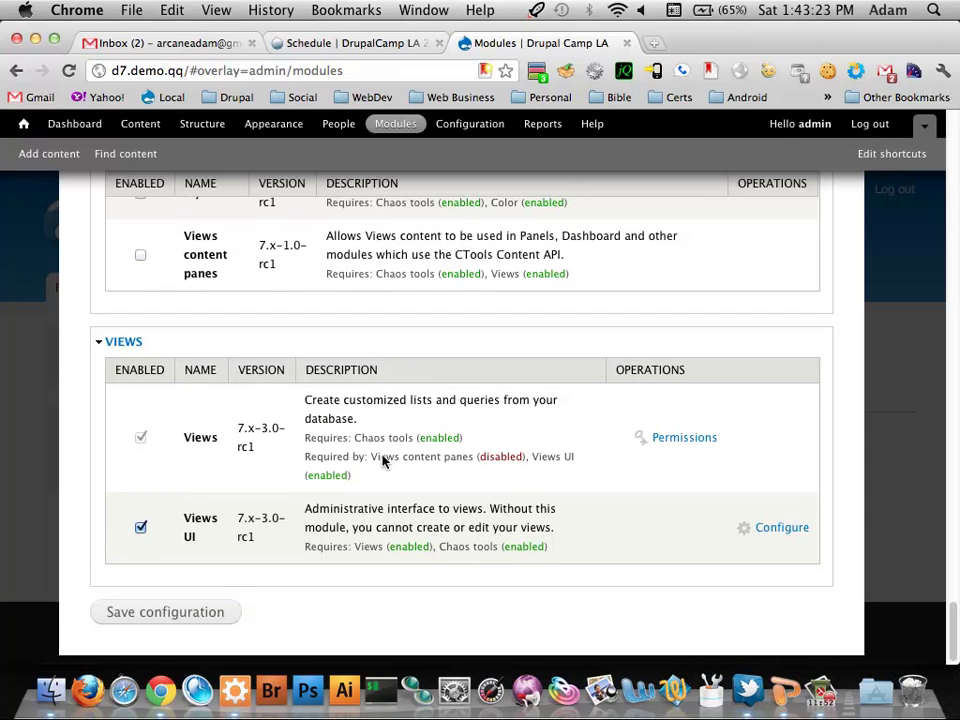
scroll(382, 458, "up", 1)
scroll(382, 458, "up", 10)
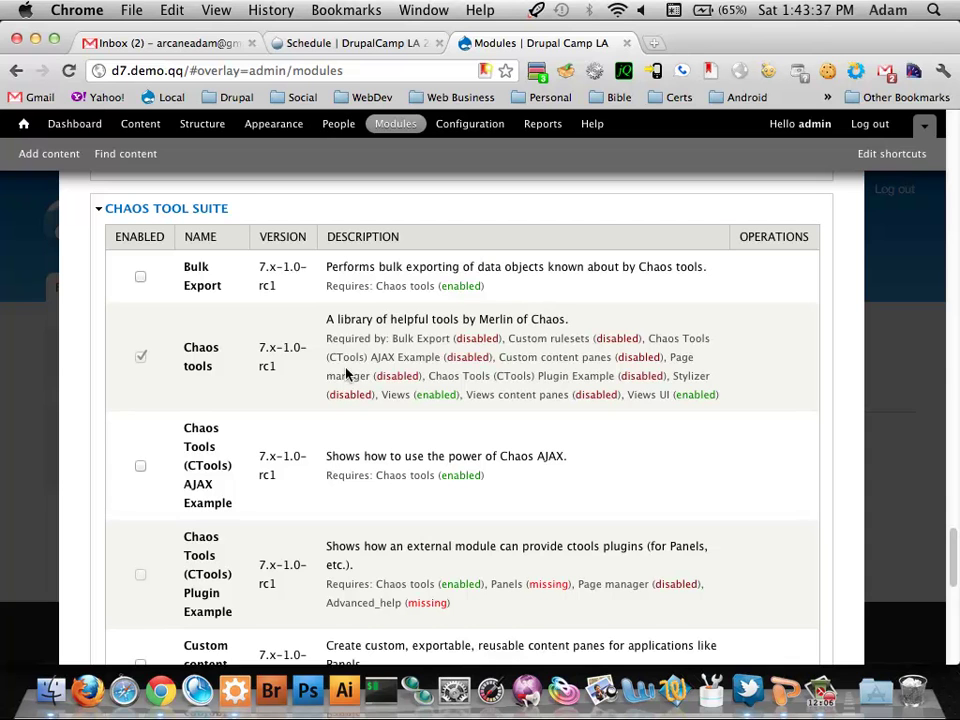
scroll(341, 373, "down", 5)
scroll(341, 373, "down", 8)
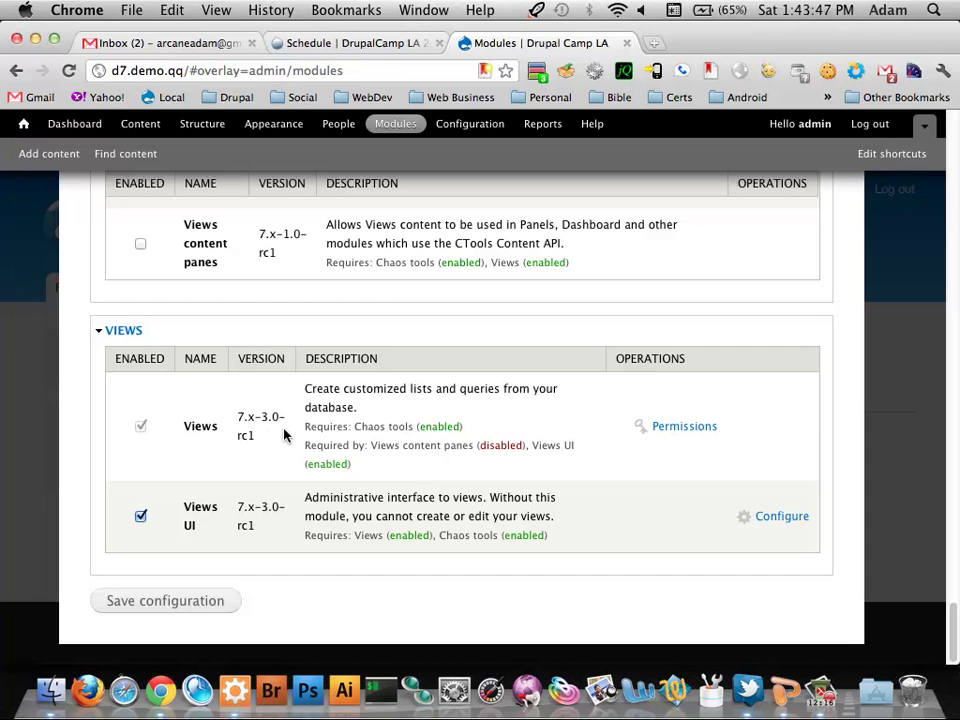
scroll(521, 446, "up", 20)
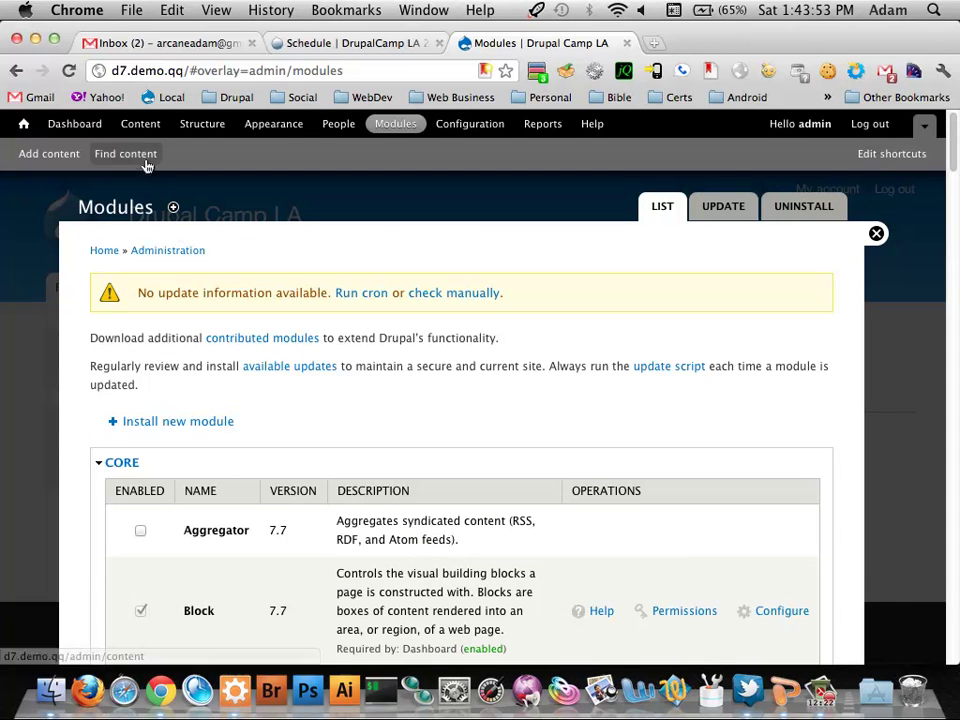
Step: Start a new content type in the site structure and name it Event
left_click(70, 155)
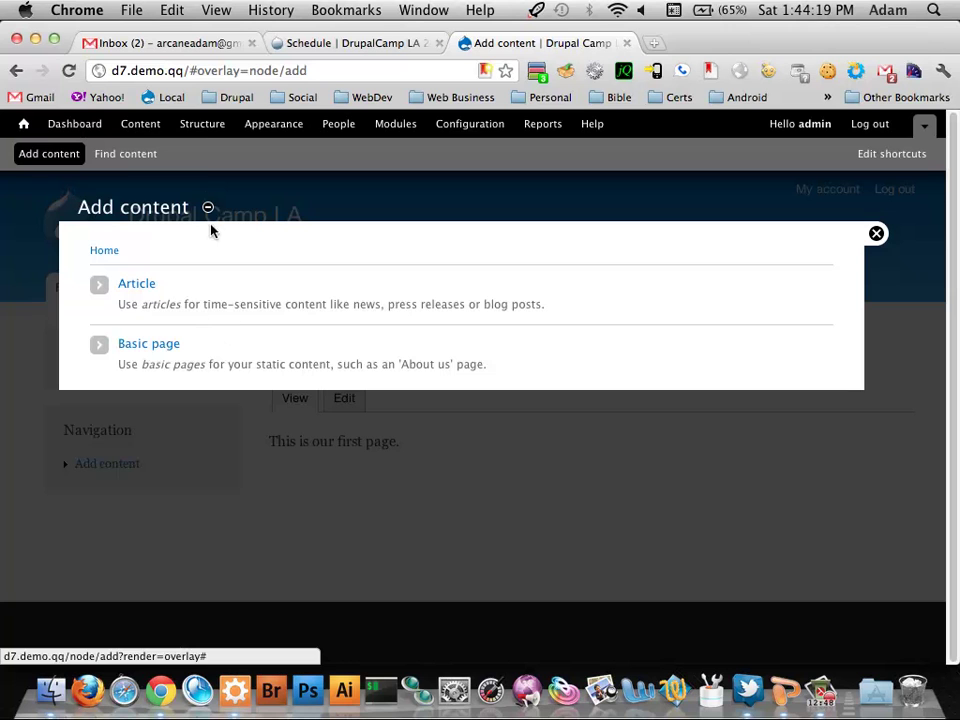
left_click(206, 128)
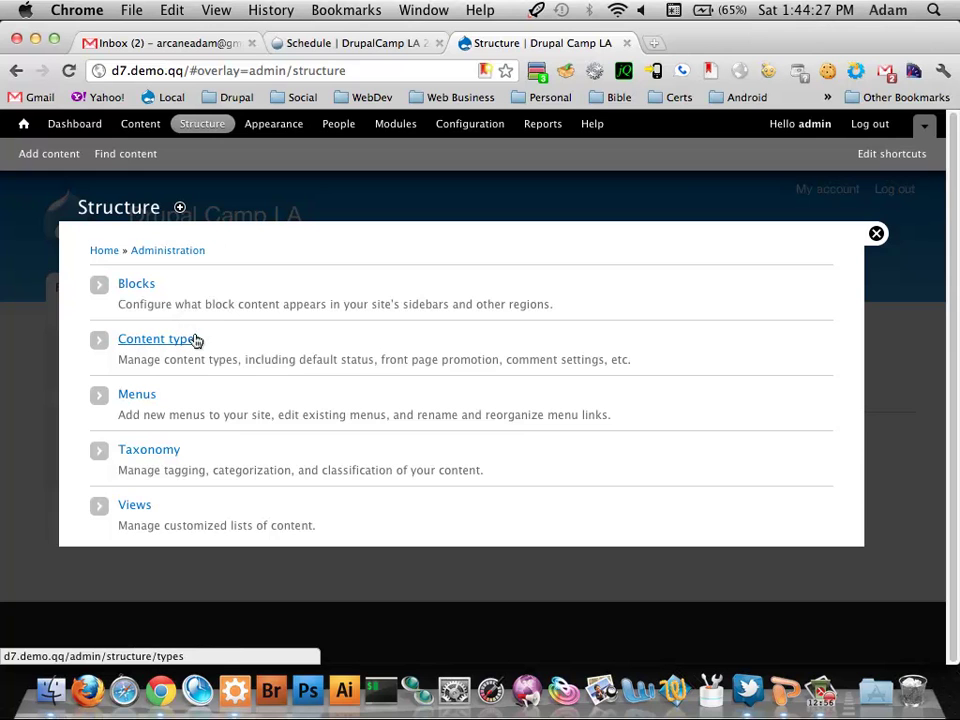
left_click(196, 340)
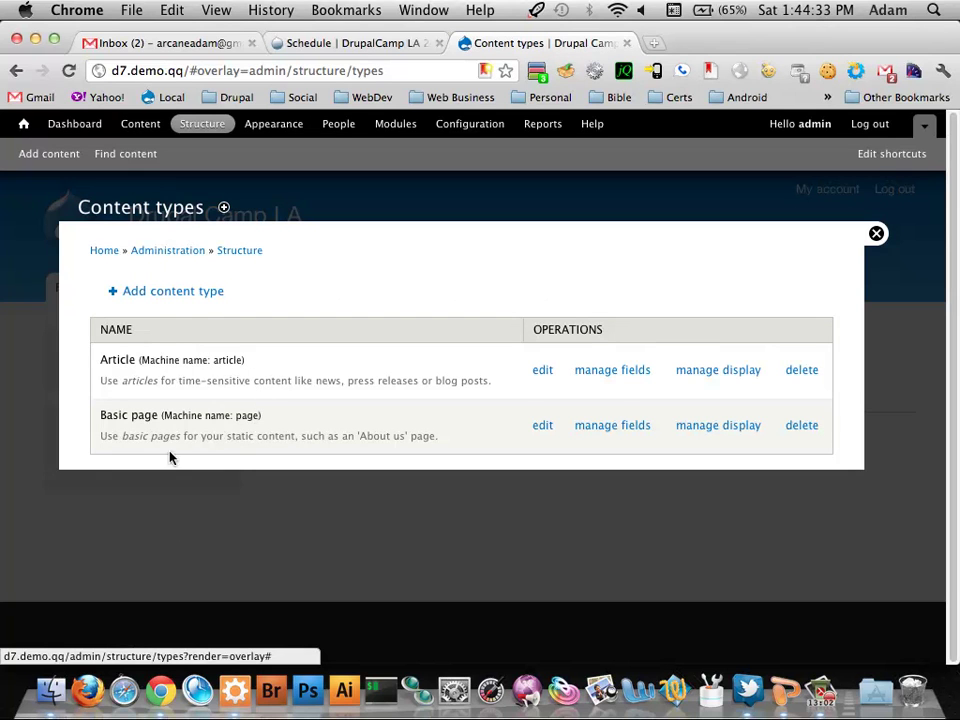
left_click(186, 293)
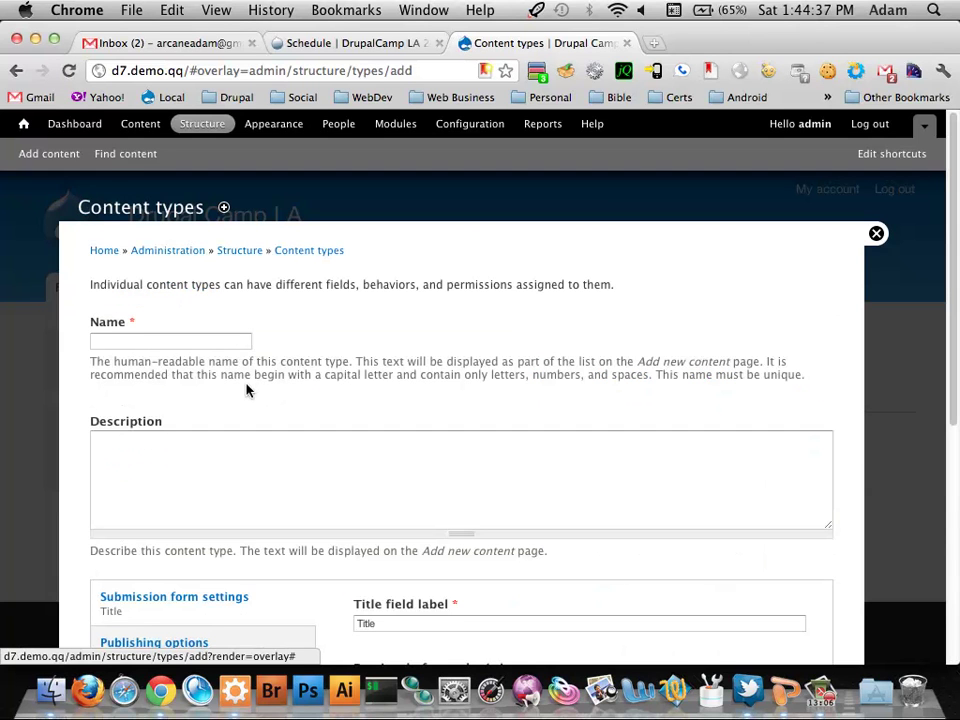
left_click(229, 339)
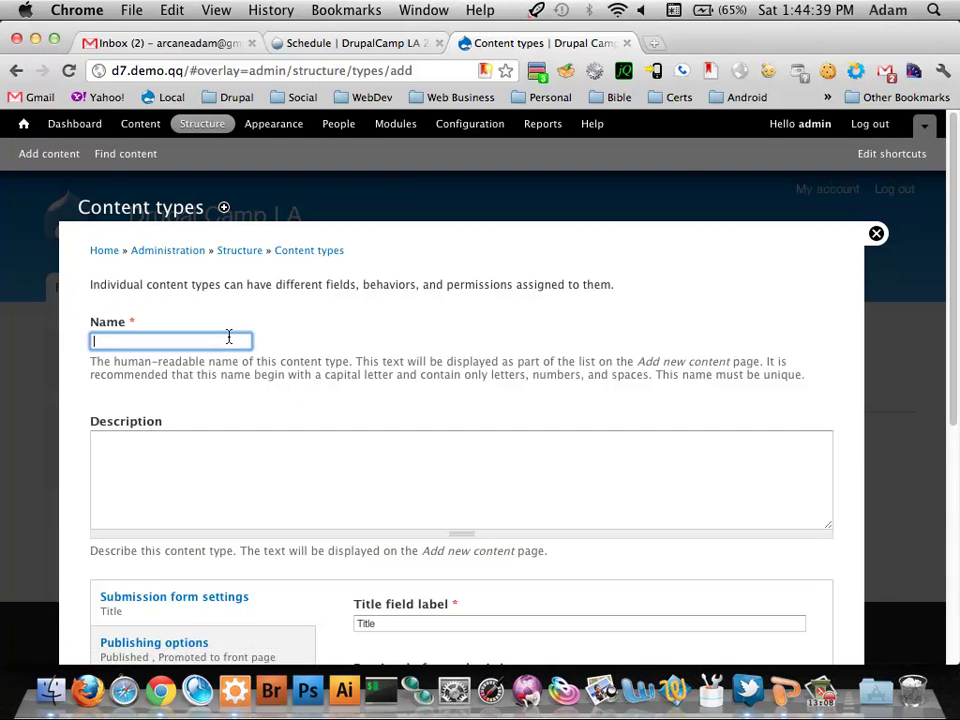
type("Event")
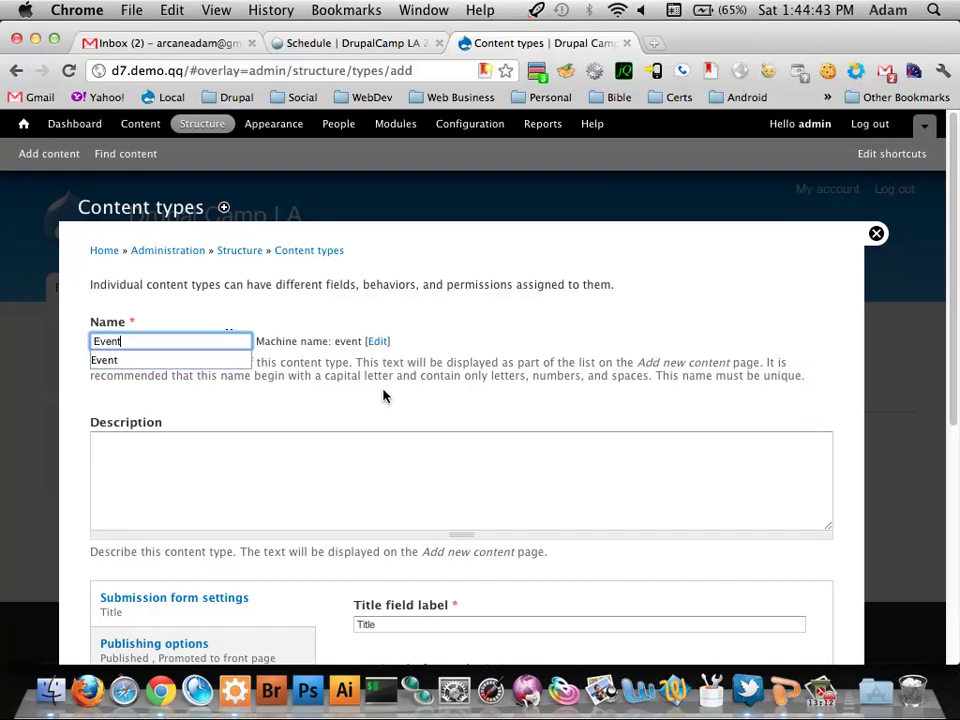
Step: Describe the content type as "Shows an Event" and save it, continuing on to its fields
scroll(375, 405, "down", 2)
left_click(362, 418)
type("Show")
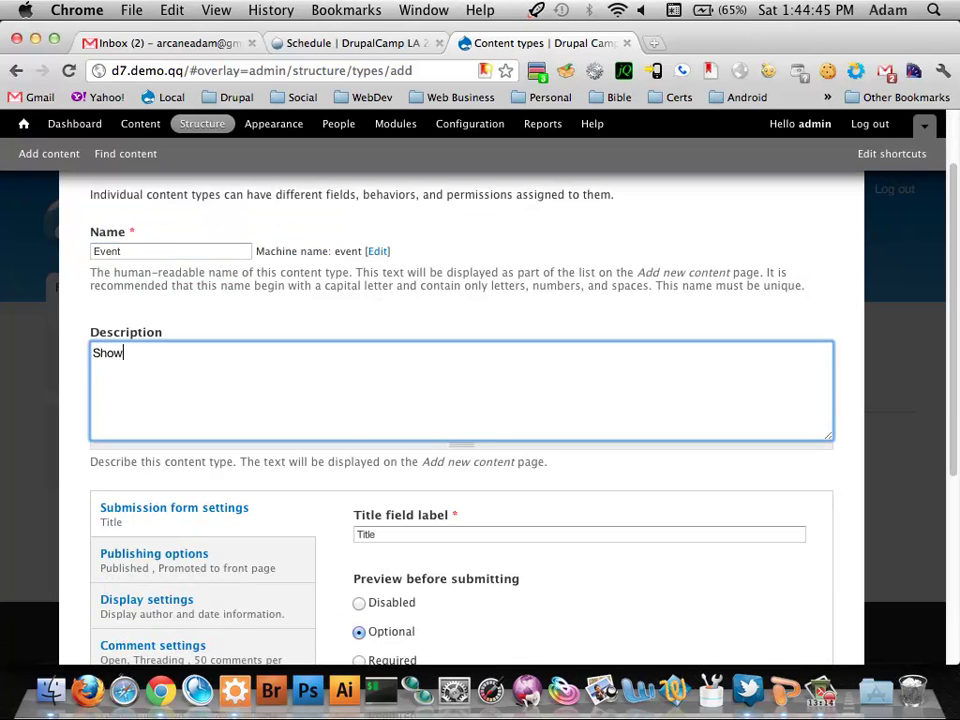
type("s an Event")
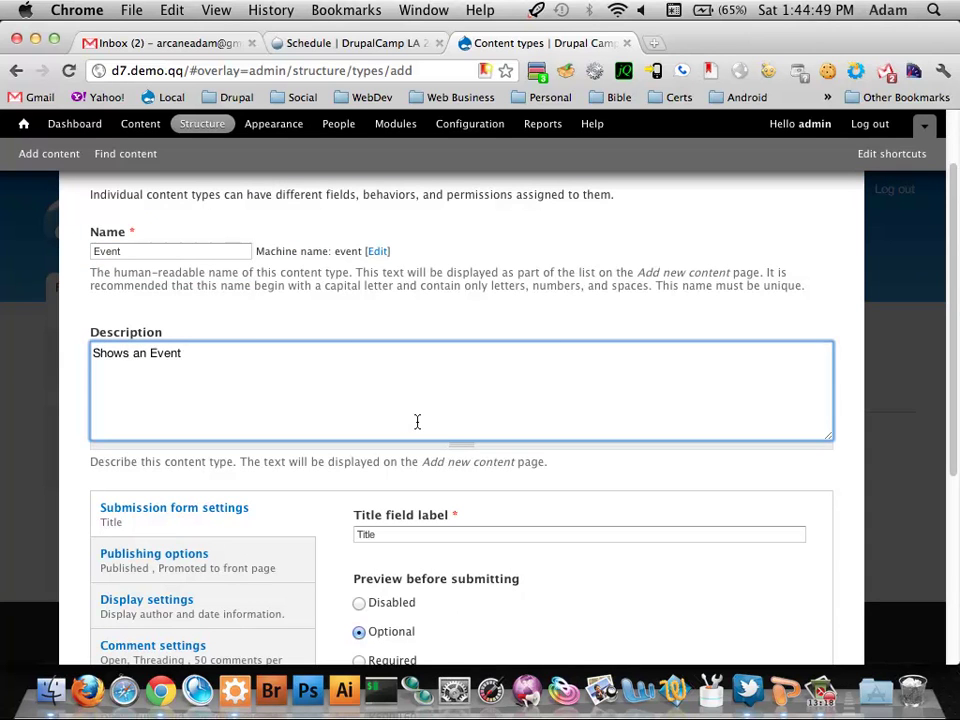
scroll(416, 418, "down", 2)
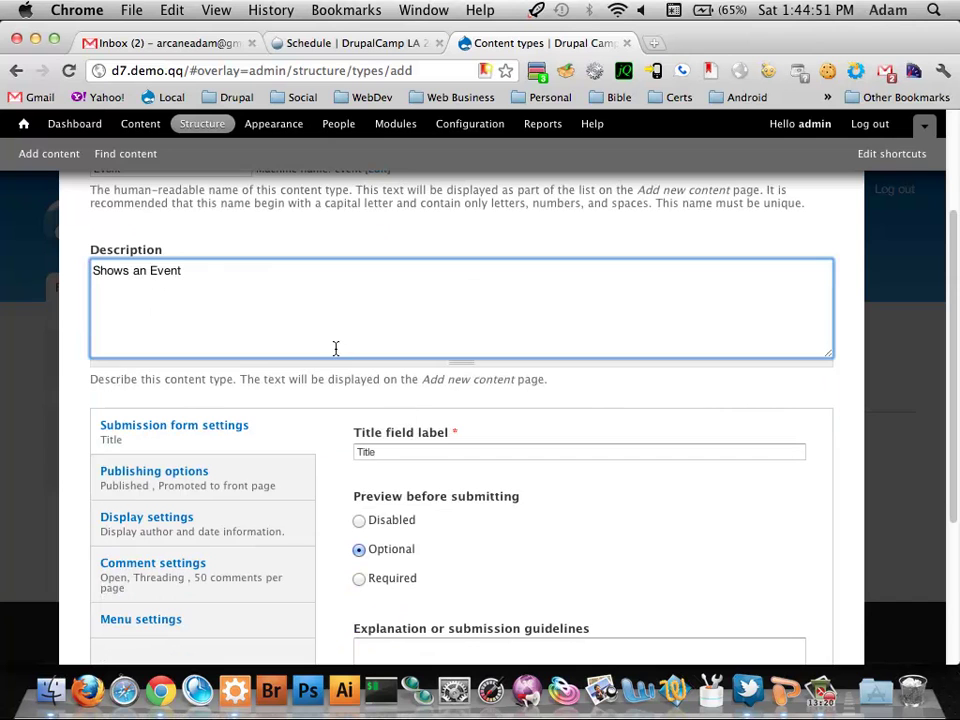
scroll(332, 354, "down", 1)
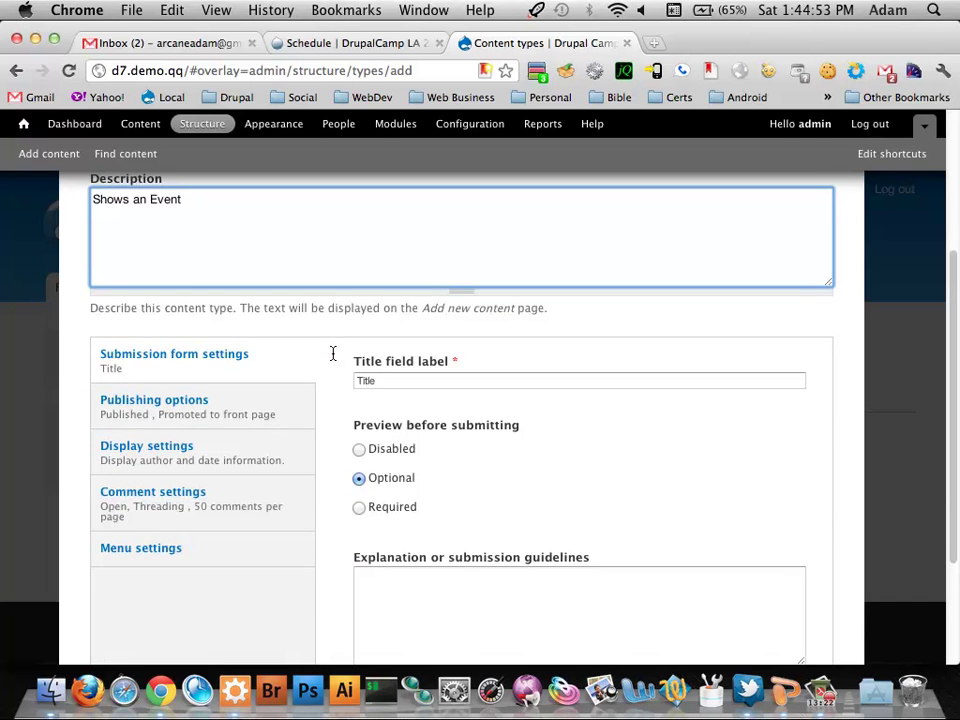
scroll(313, 371, "down", 2)
scroll(313, 371, "down", 3)
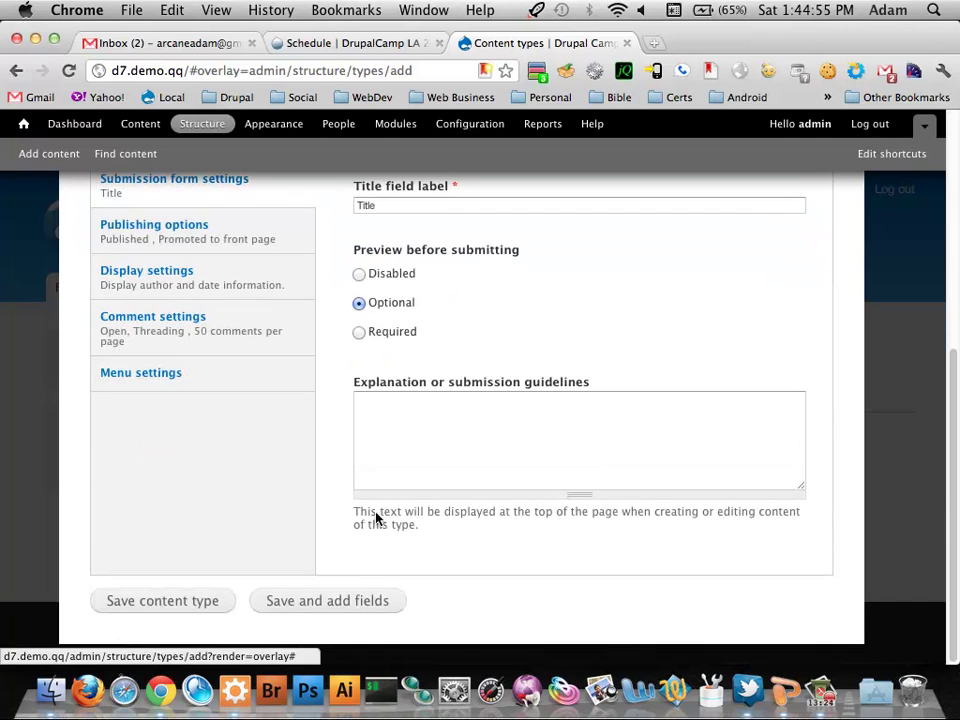
left_click(375, 605)
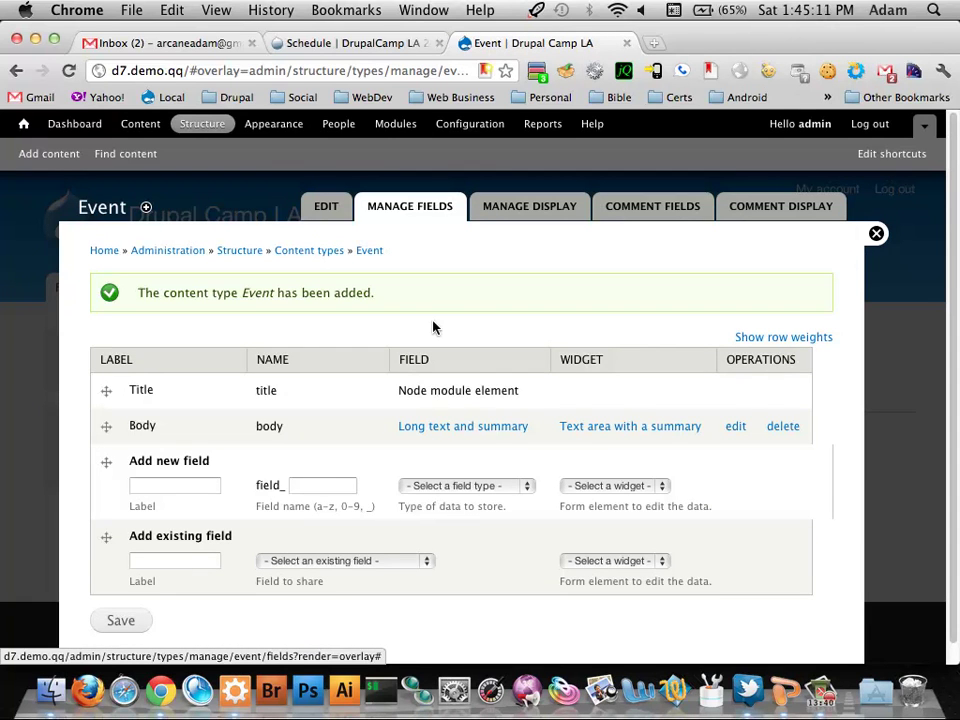
Step: Check the list of content types, then reopen the field management page of the Event type
scroll(425, 290, "down", 1)
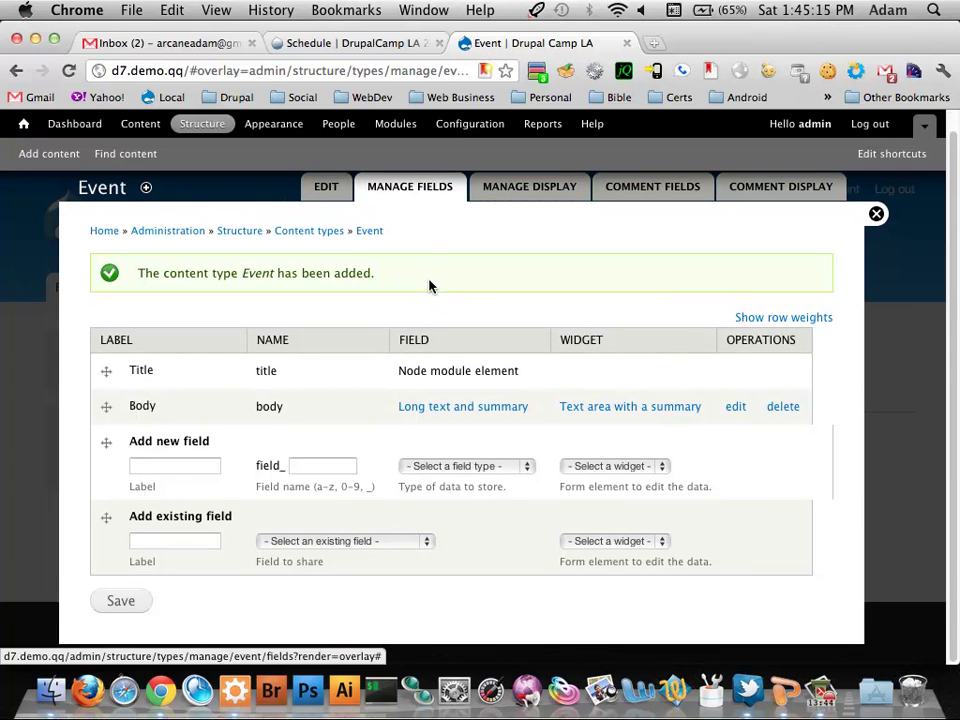
scroll(425, 300, "up", 1)
scroll(420, 322, "up", 1)
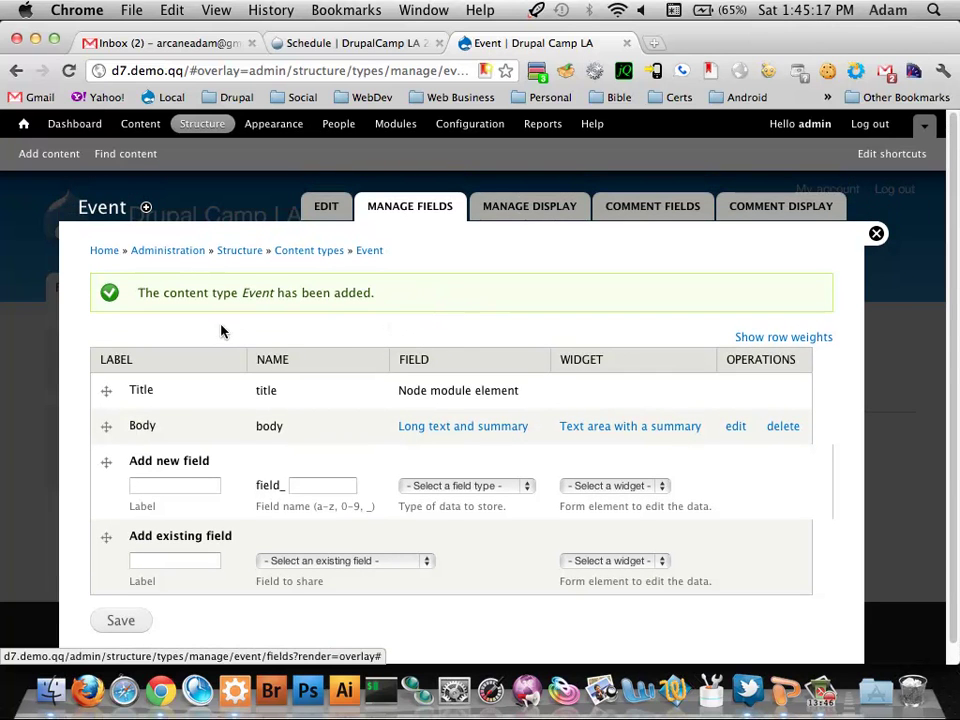
left_click(305, 251)
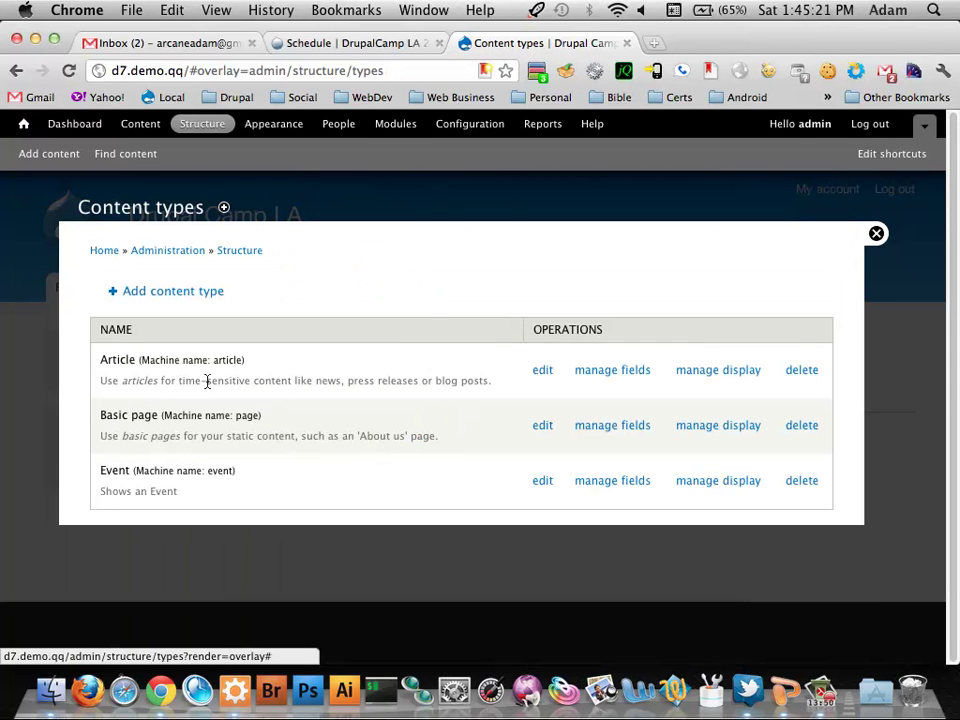
left_click(607, 484)
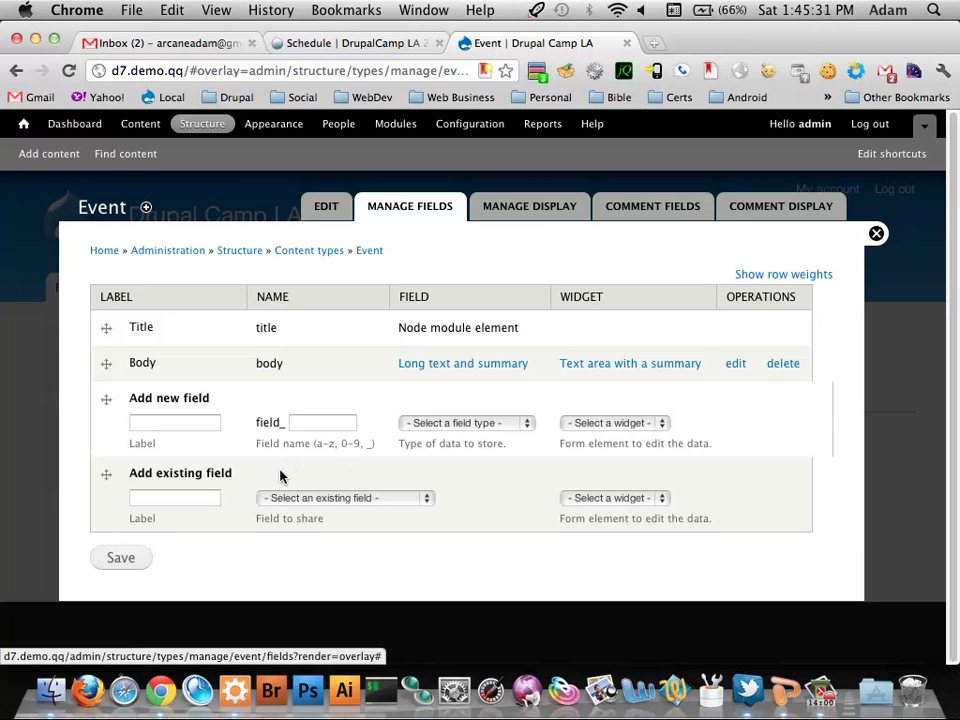
Step: Enter a new field for the Event type with the label Event Type and the field name event_type
left_click(205, 424)
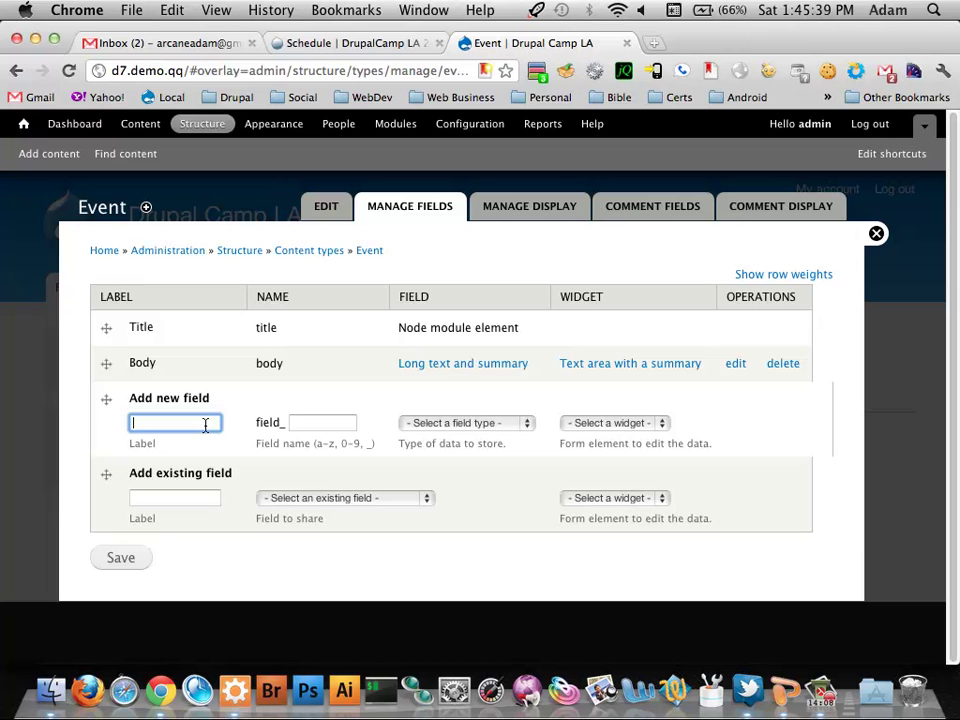
type("Event Type")
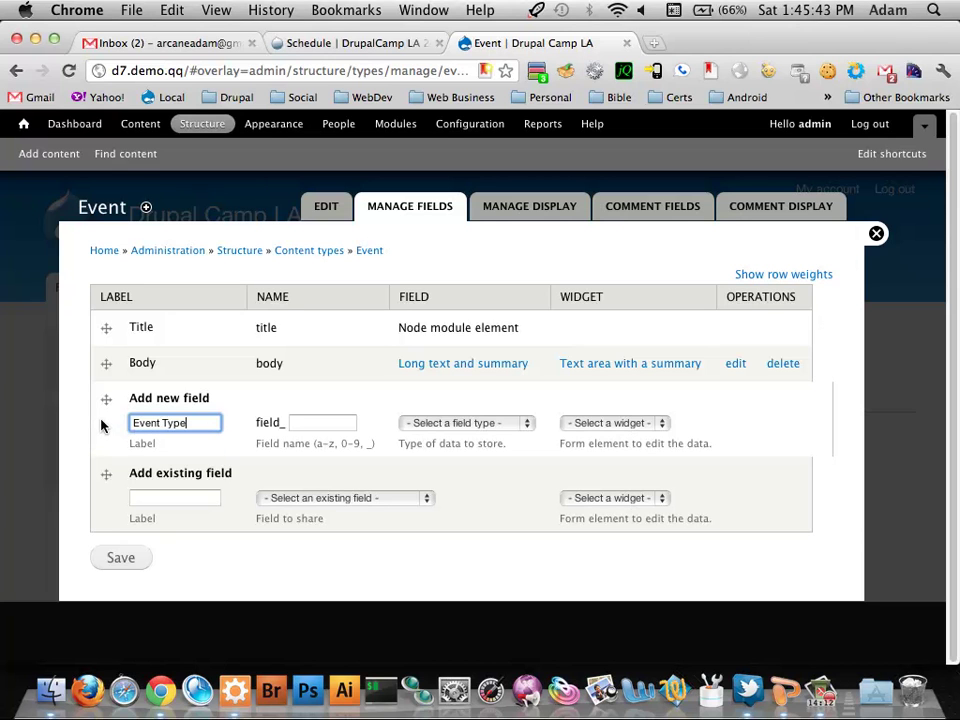
left_click(342, 436)
left_click(341, 424)
type("event_type")
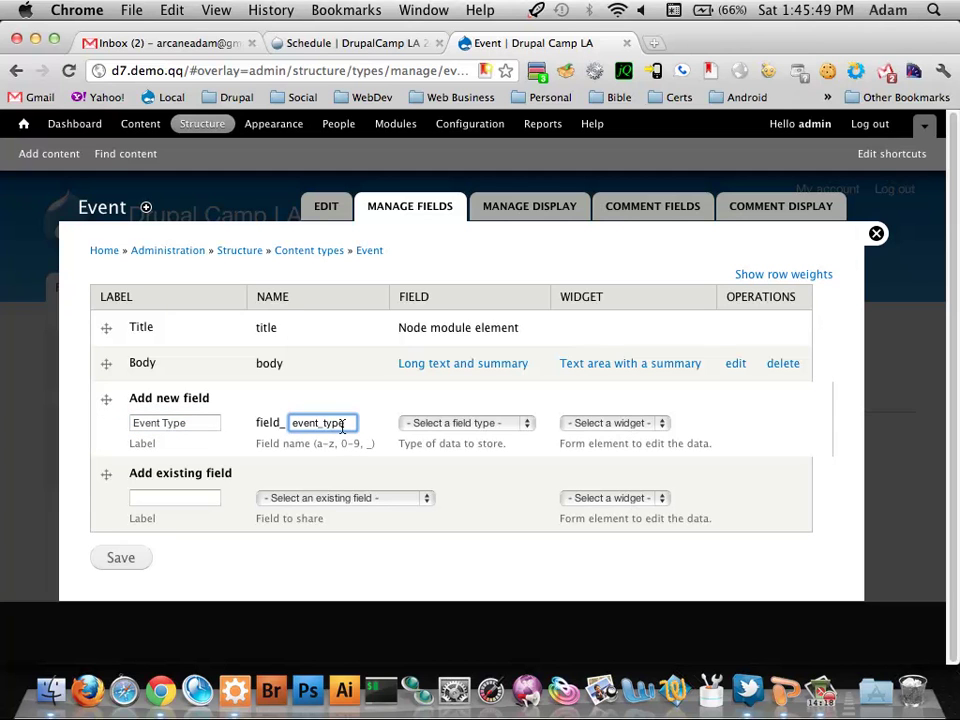
left_click(204, 425)
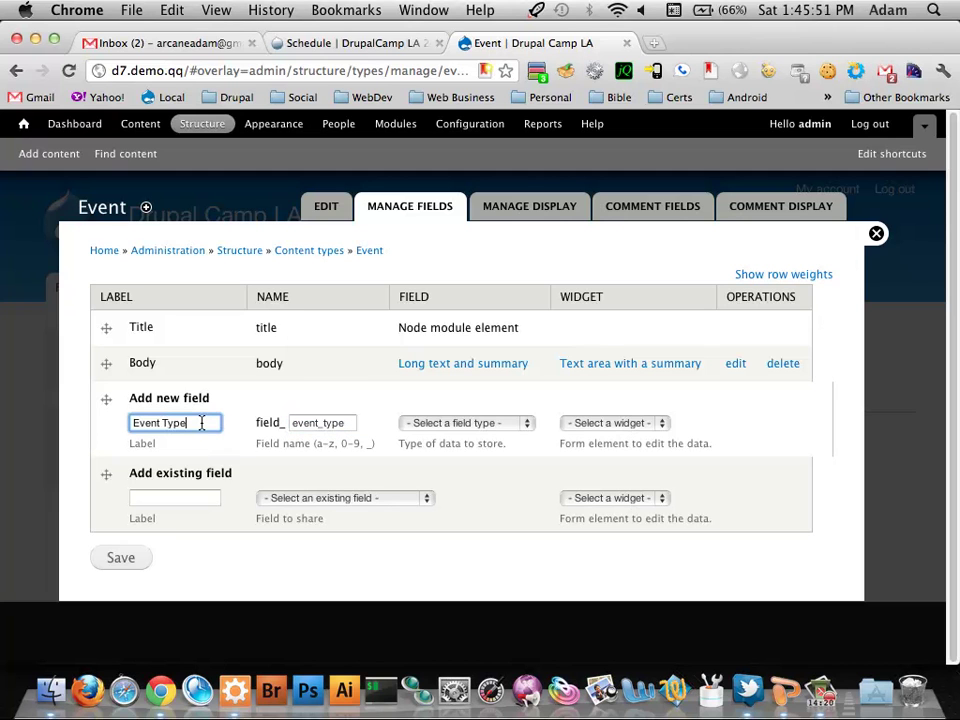
left_click(351, 424)
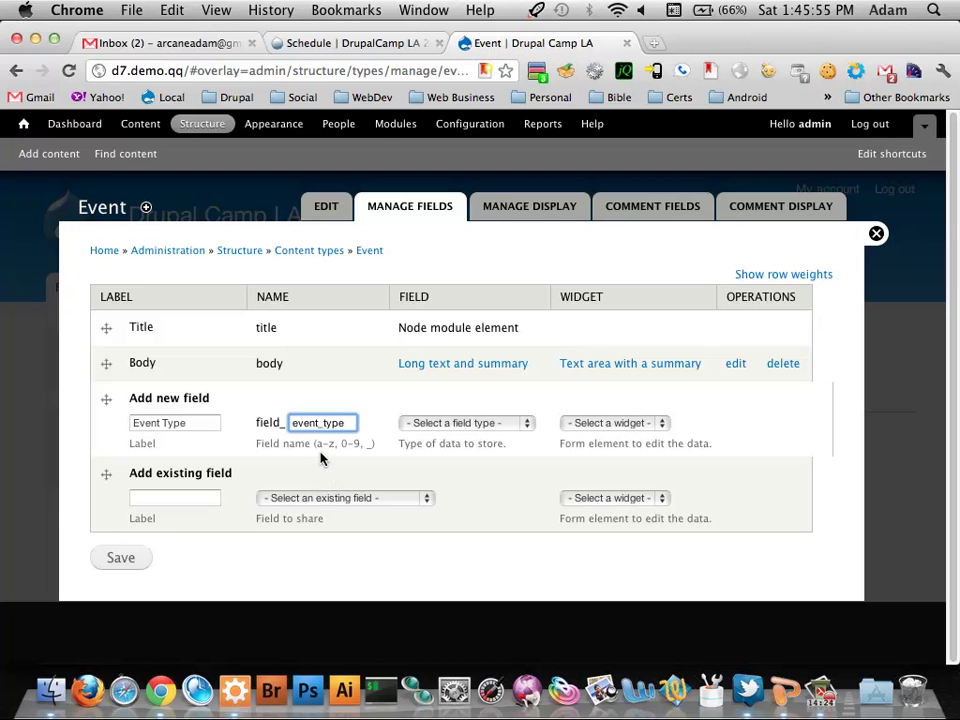
left_click(348, 449)
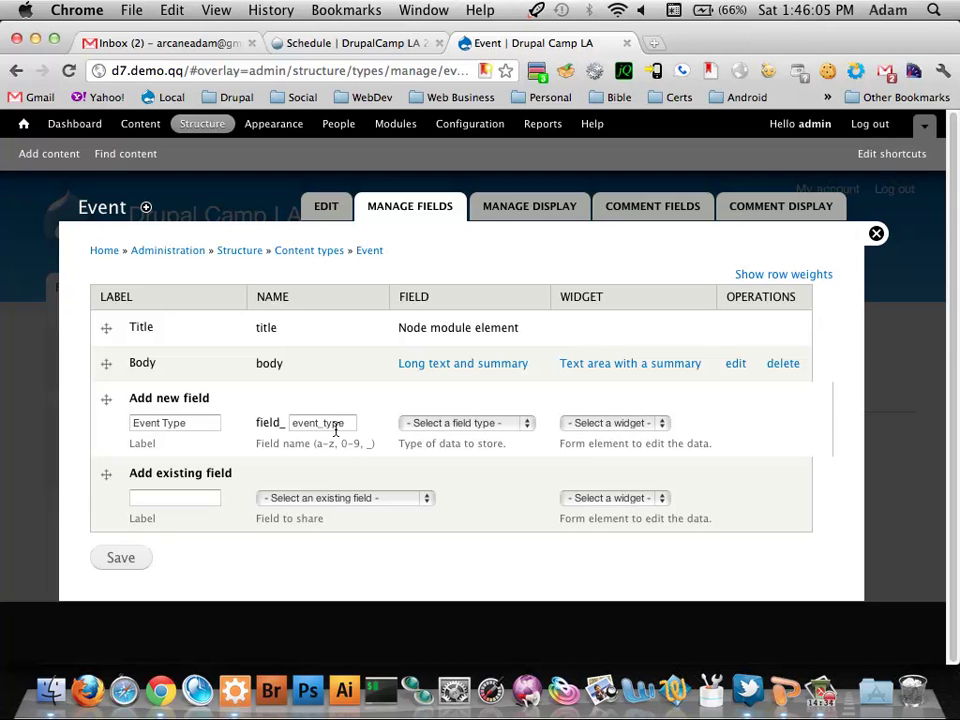
Step: Set the new Event Type field to List (text) with the Select list widget and move it between Title and Body
left_click(477, 423)
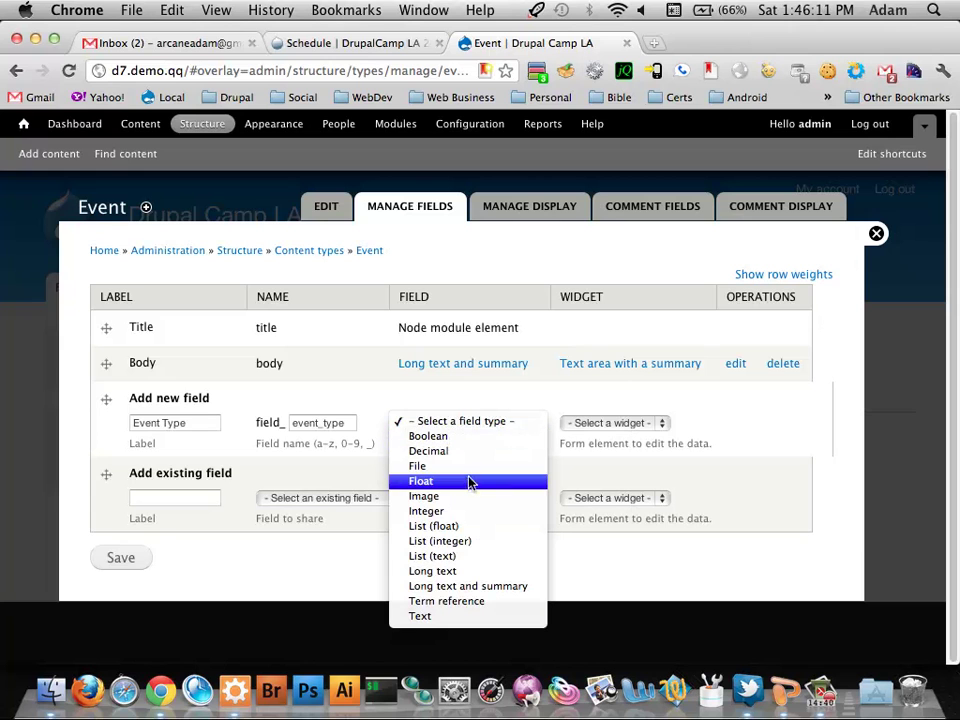
left_click(465, 558)
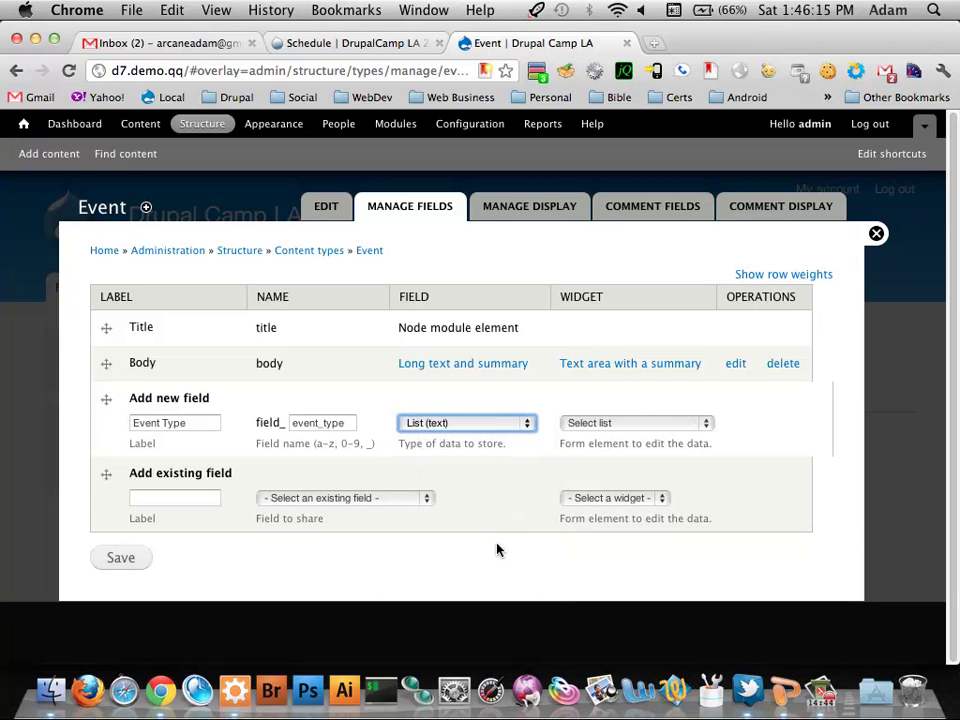
left_click(620, 423)
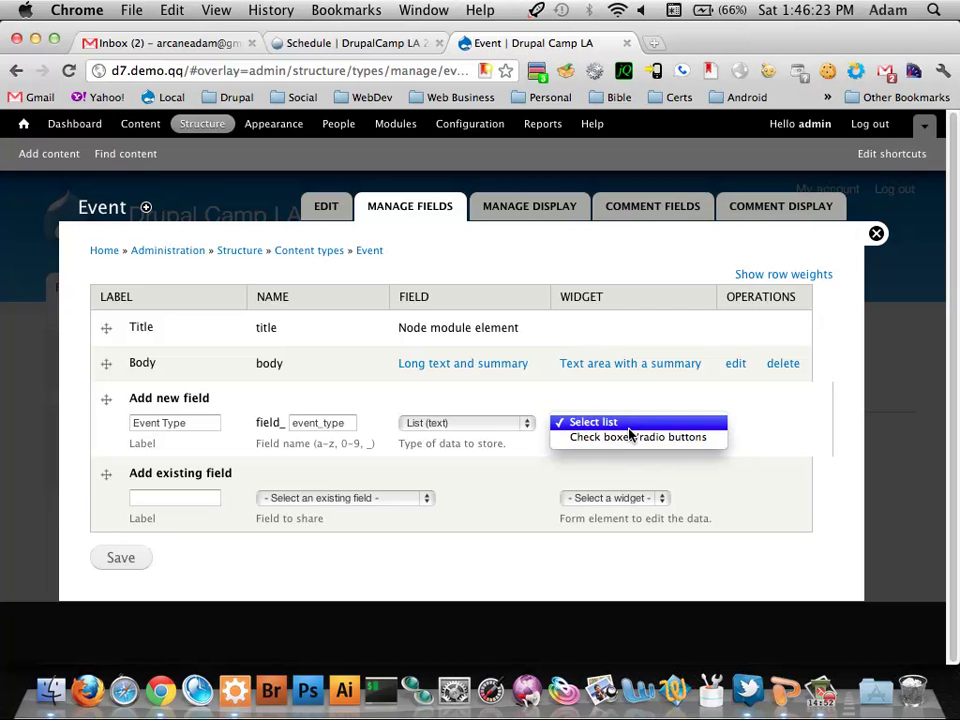
left_click(624, 422)
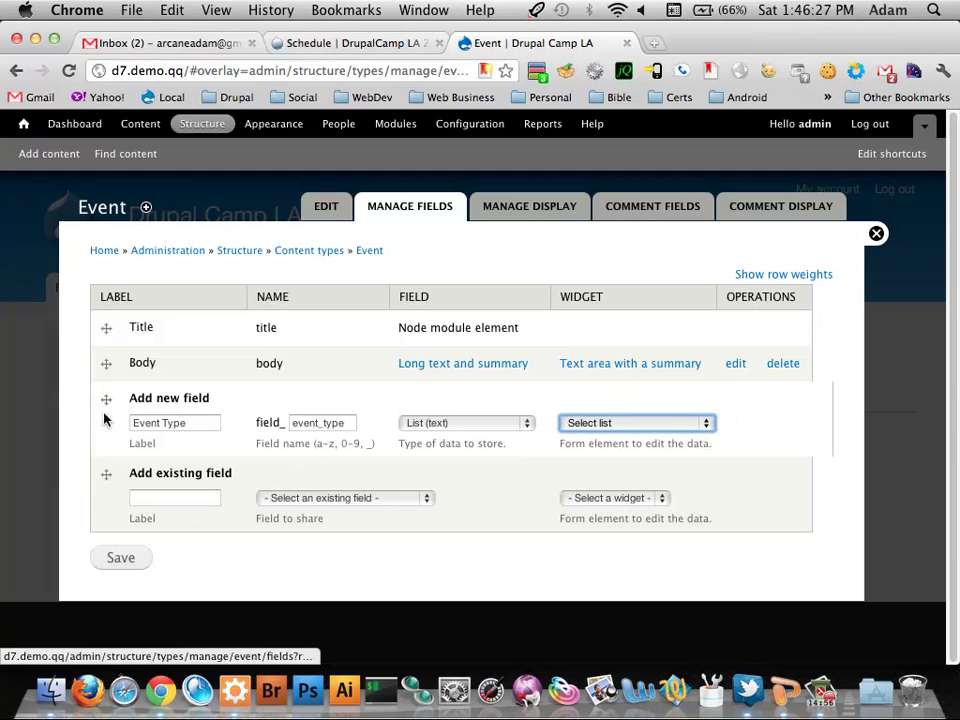
left_click_drag(107, 401, 105, 366)
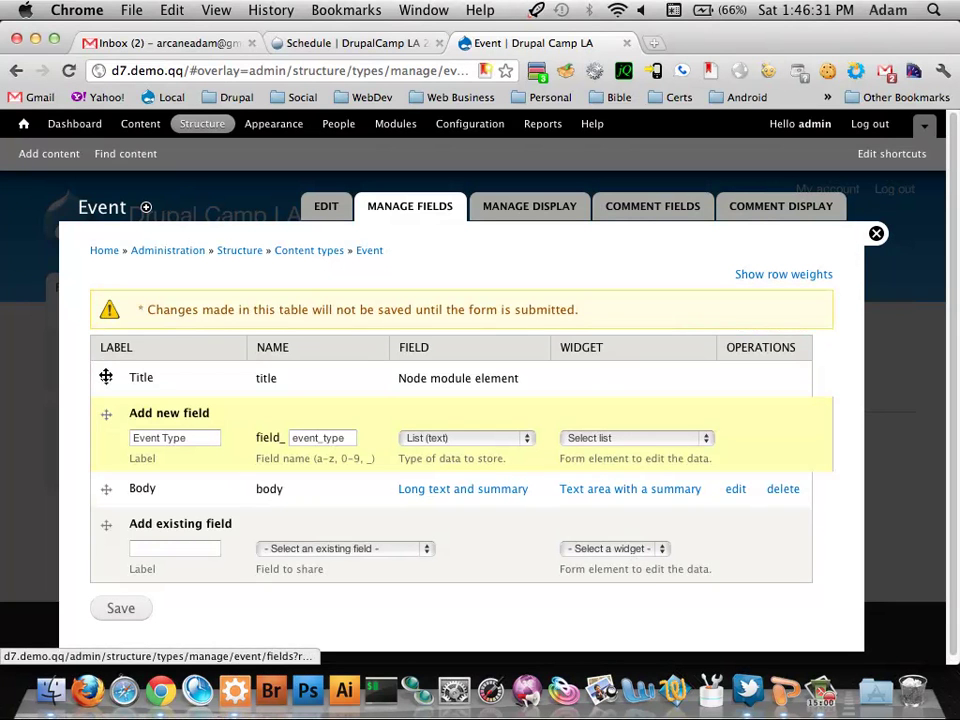
Step: Save the new Event Type field row and read through the guidance for its allowed values list
left_click(124, 608)
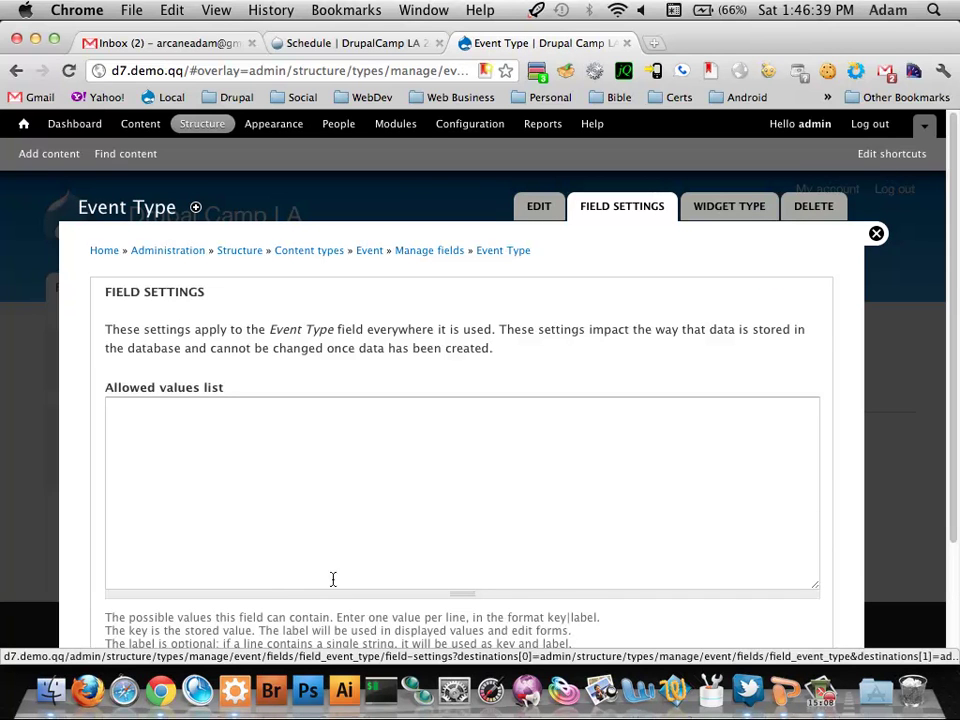
scroll(392, 366, "down", 2)
scroll(392, 363, "up", 2)
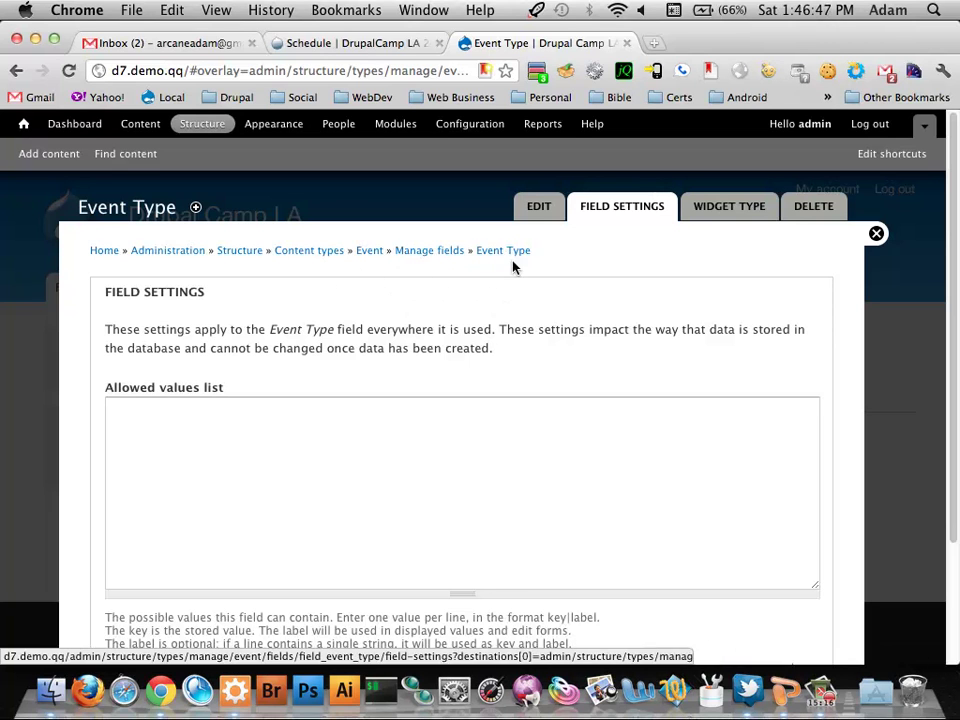
scroll(519, 539, "down", 3)
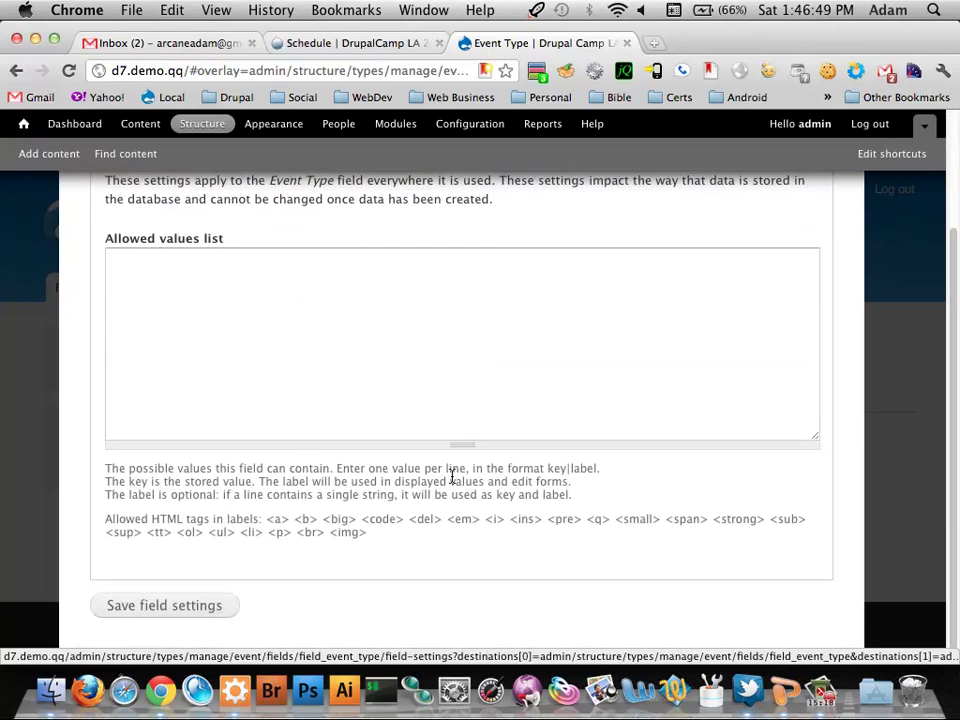
scroll(450, 414, "up", 2)
Step: Enter Pool party, Park Days and Study Time as the allowed values, one per line, and save the field settings
left_click(407, 398)
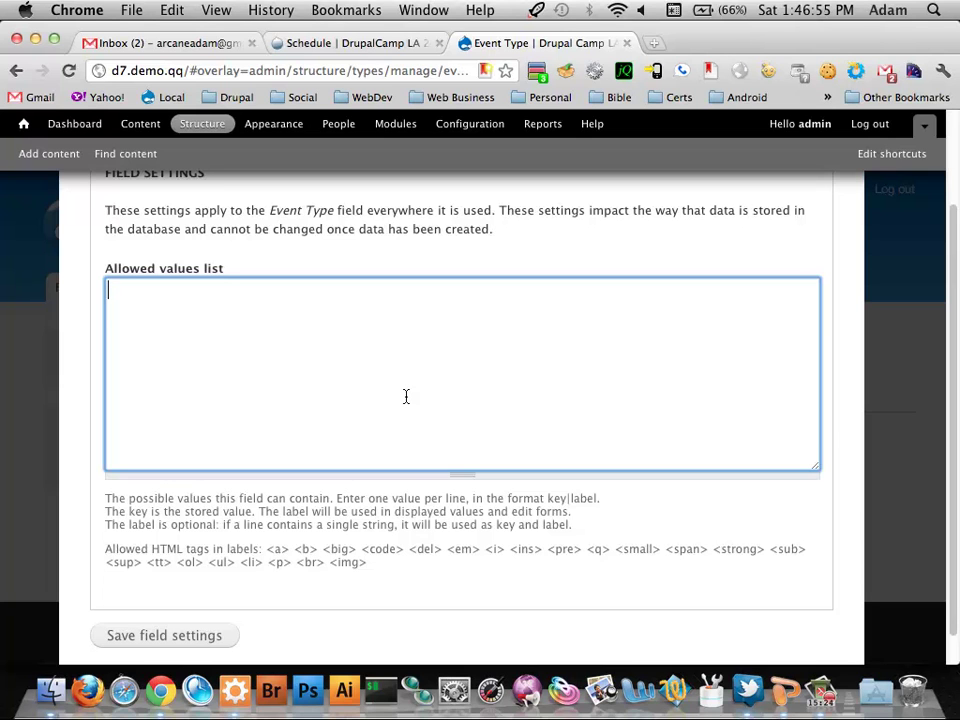
type("Pool party")
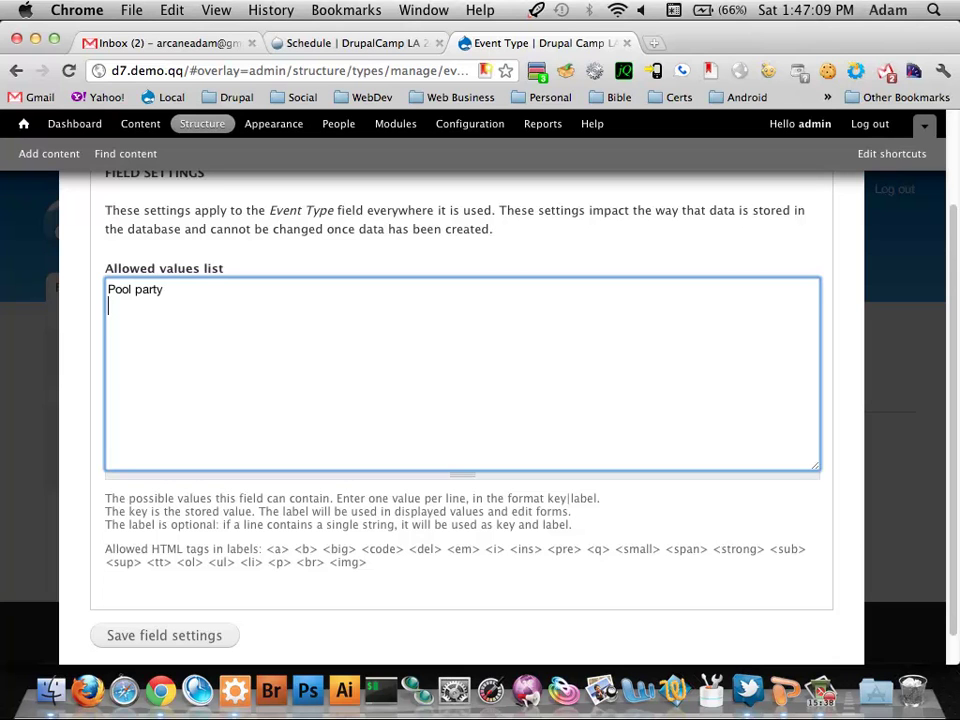
type("Park Days")
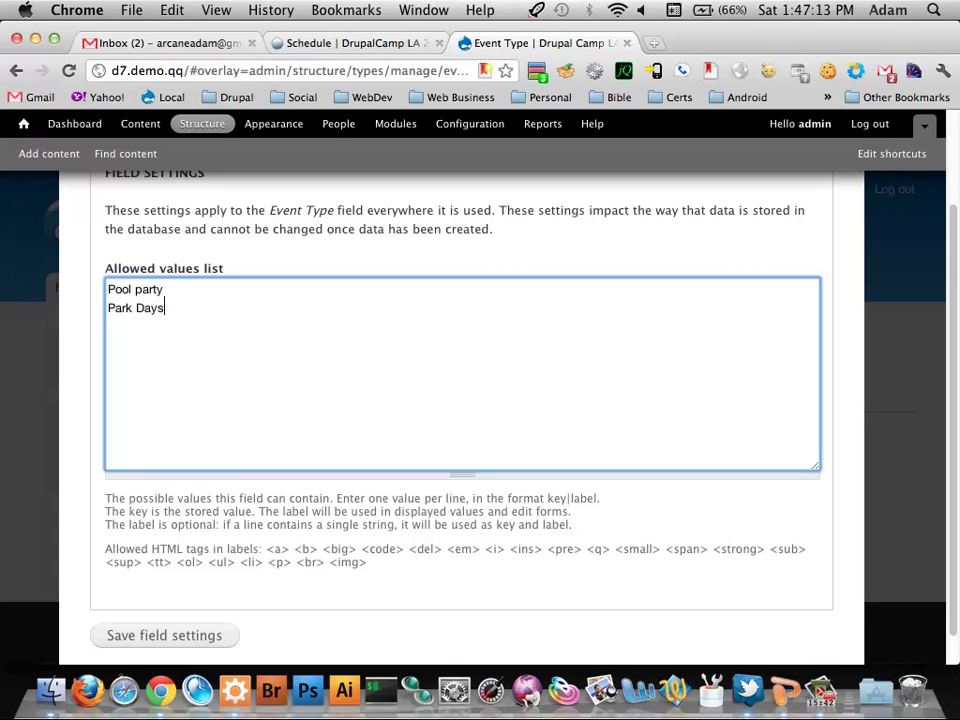
key("Return")
type("tudfy")
key("BackSpace")
key("BackSpace")
key("BackSpace")
key("BackSpace")
key("BackSpace")
key("BackSpace")
type("Study Time")
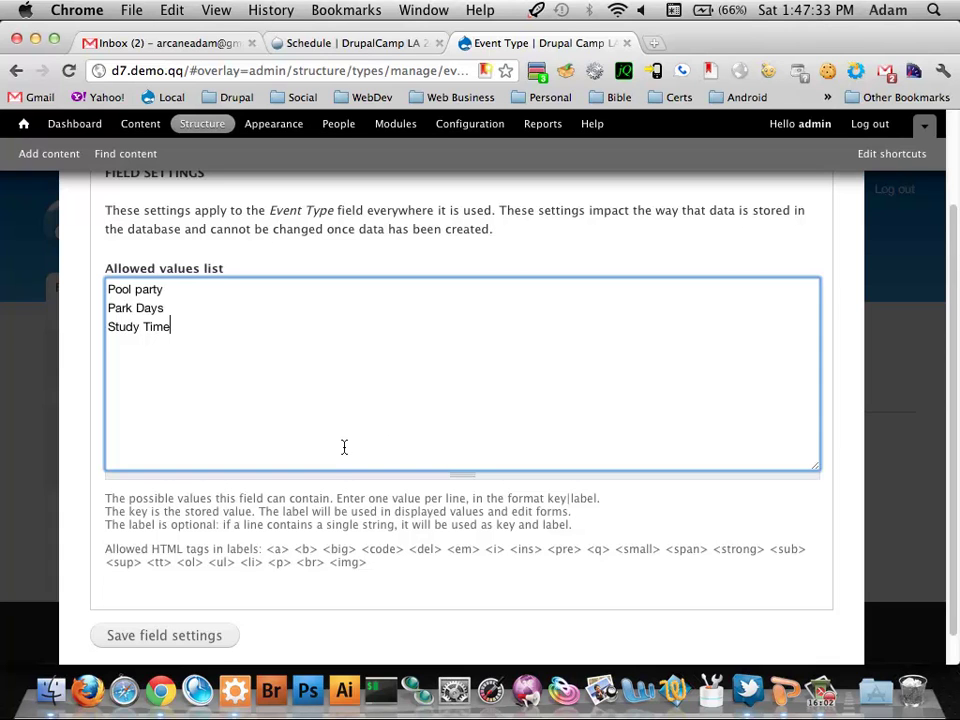
scroll(243, 607, "down", 1)
left_click(205, 633)
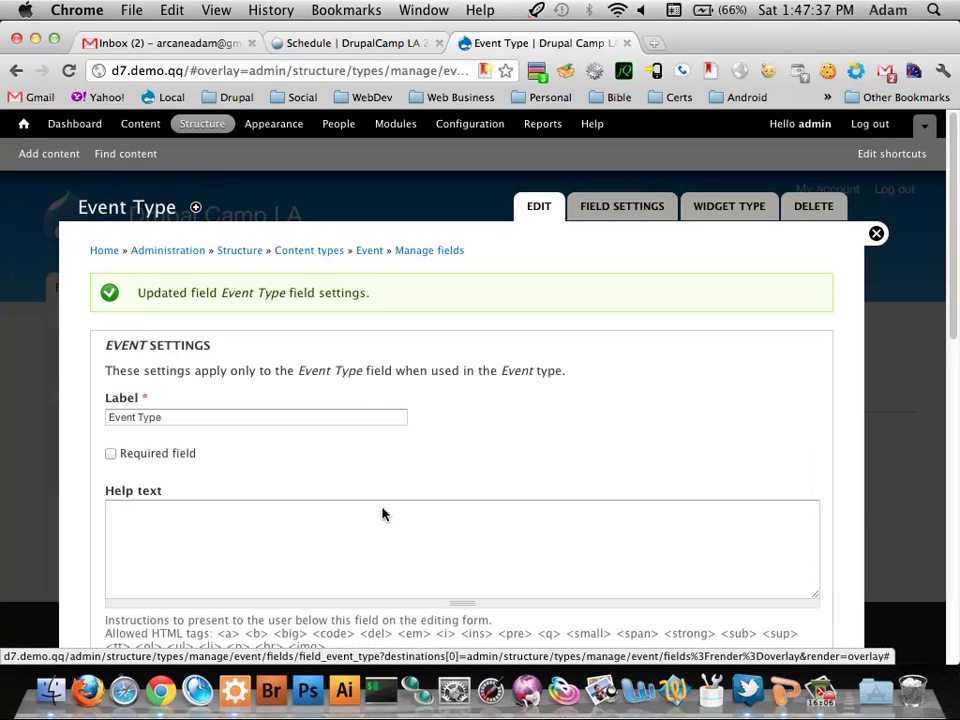
Step: Make the Event Type field required and add the help text "This tell users what type of event this is."
scroll(362, 403, "down", 3)
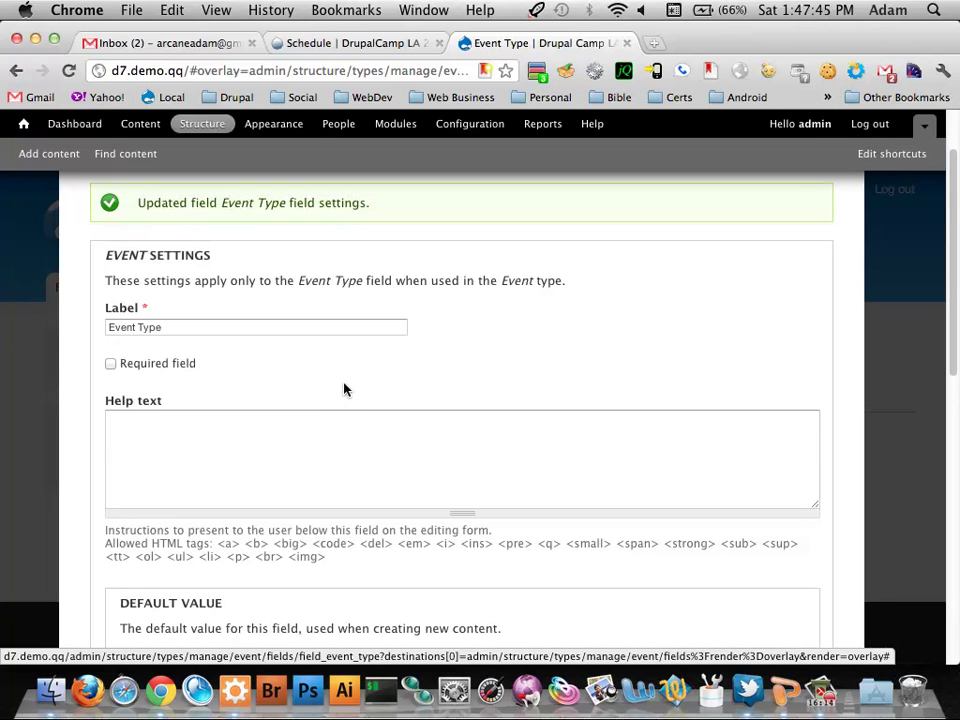
left_click(111, 367)
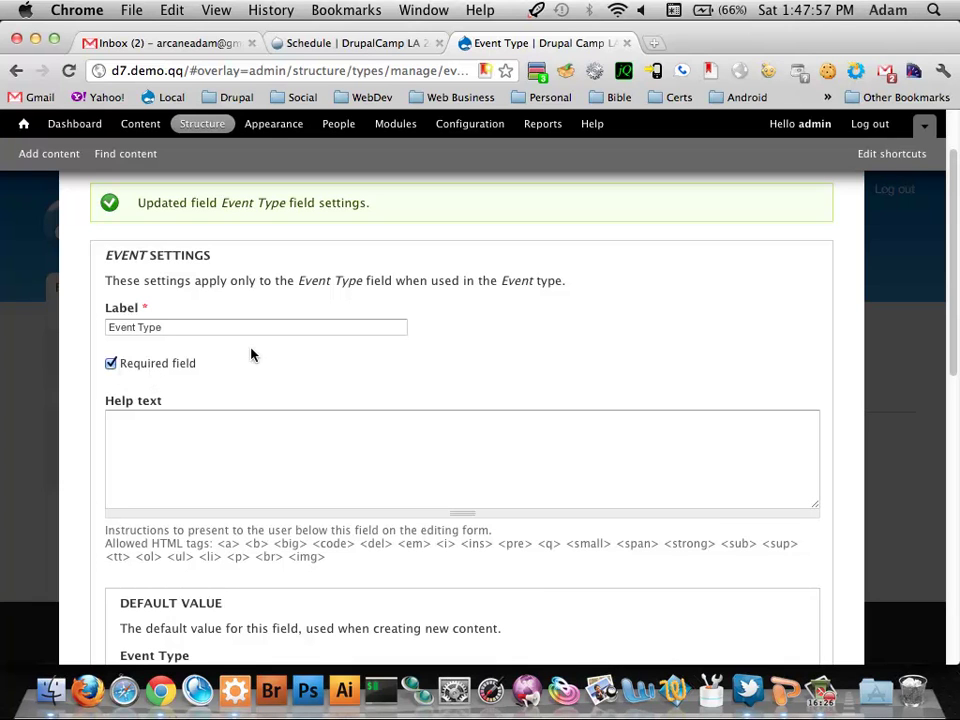
left_click(326, 432)
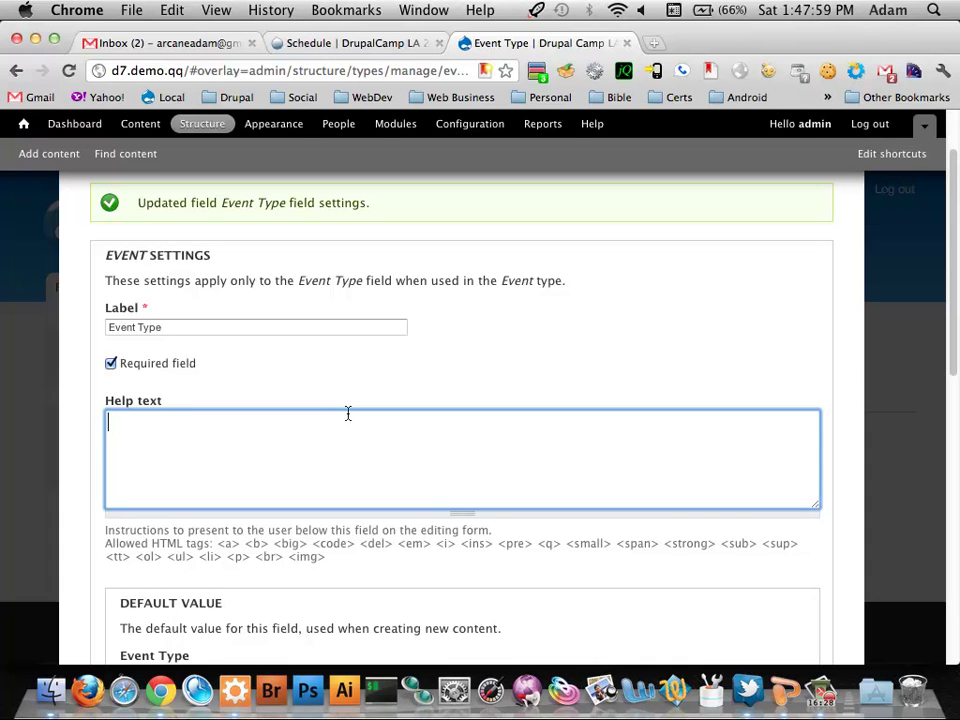
type("This tell p")
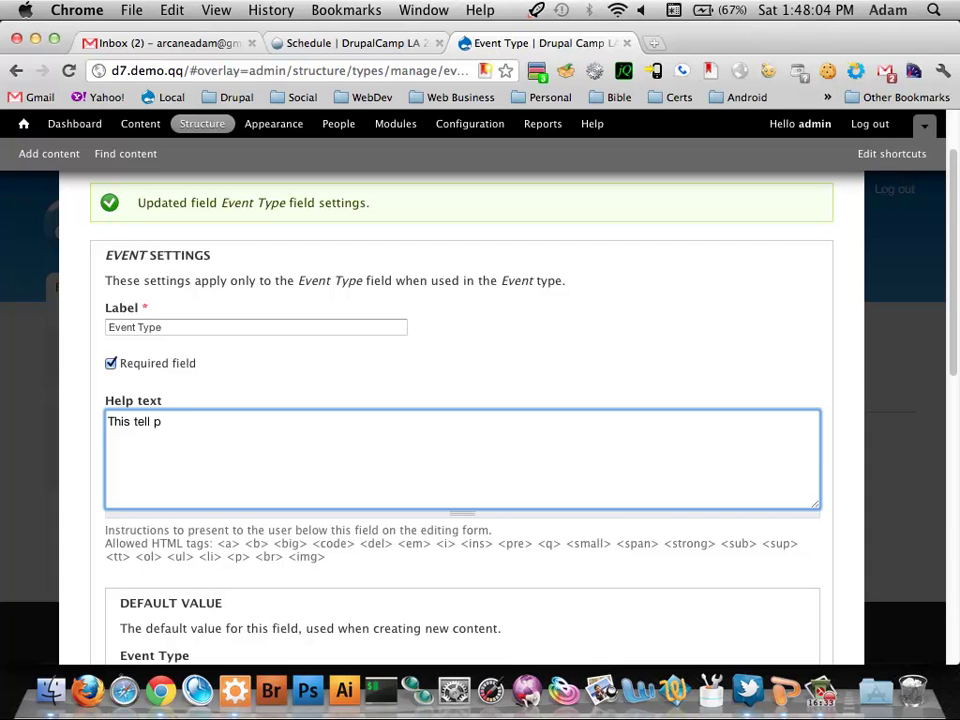
key("BackSpace")
type("users what type of event ")
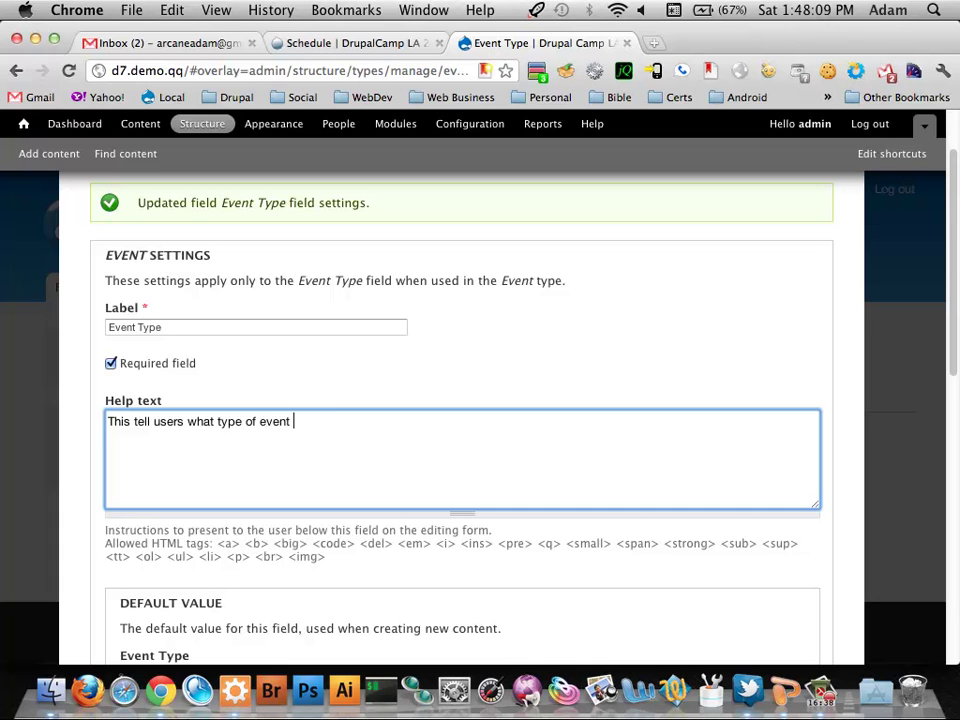
type("this is.")
left_click(227, 327)
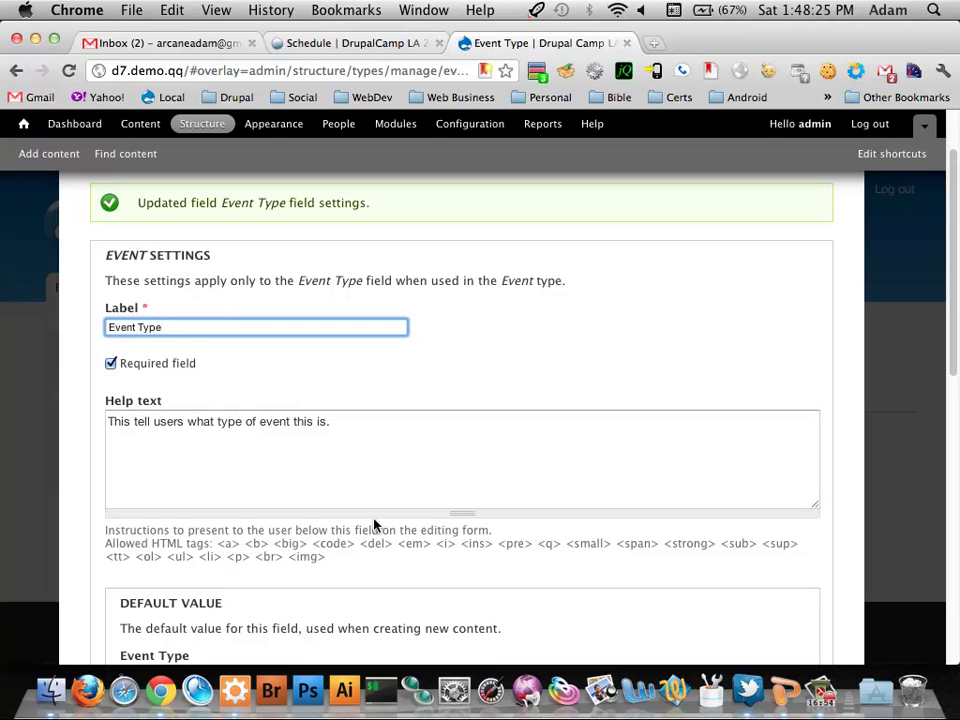
scroll(378, 535, "down", 1)
left_click_drag(320, 553, 342, 563)
left_click(104, 533)
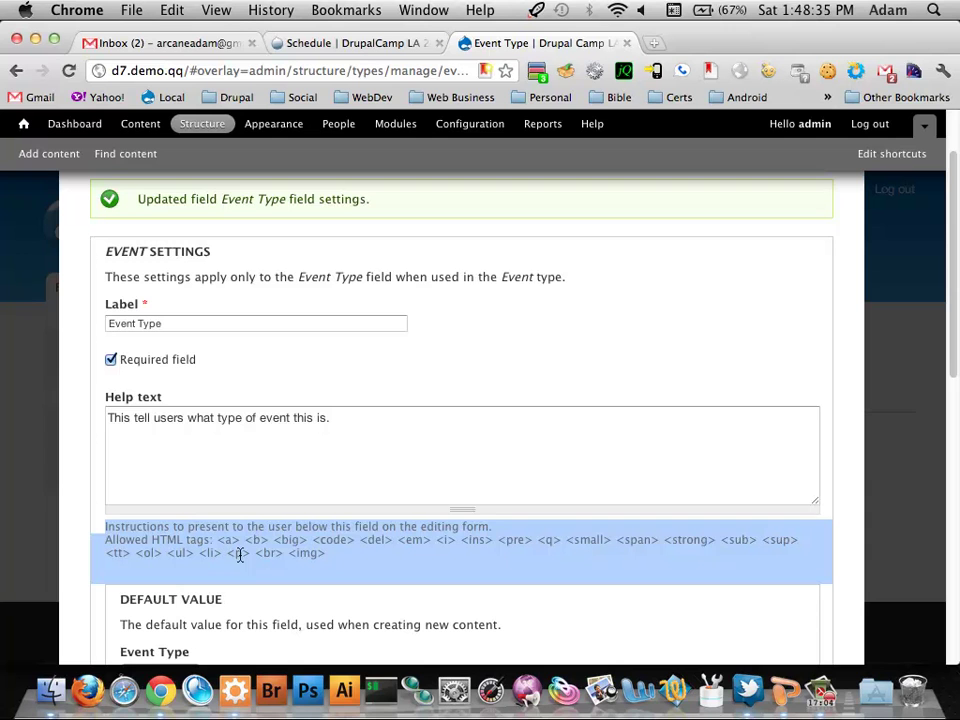
Step: Set the default value of the Event Type field to Study Time
scroll(380, 543, "down", 5)
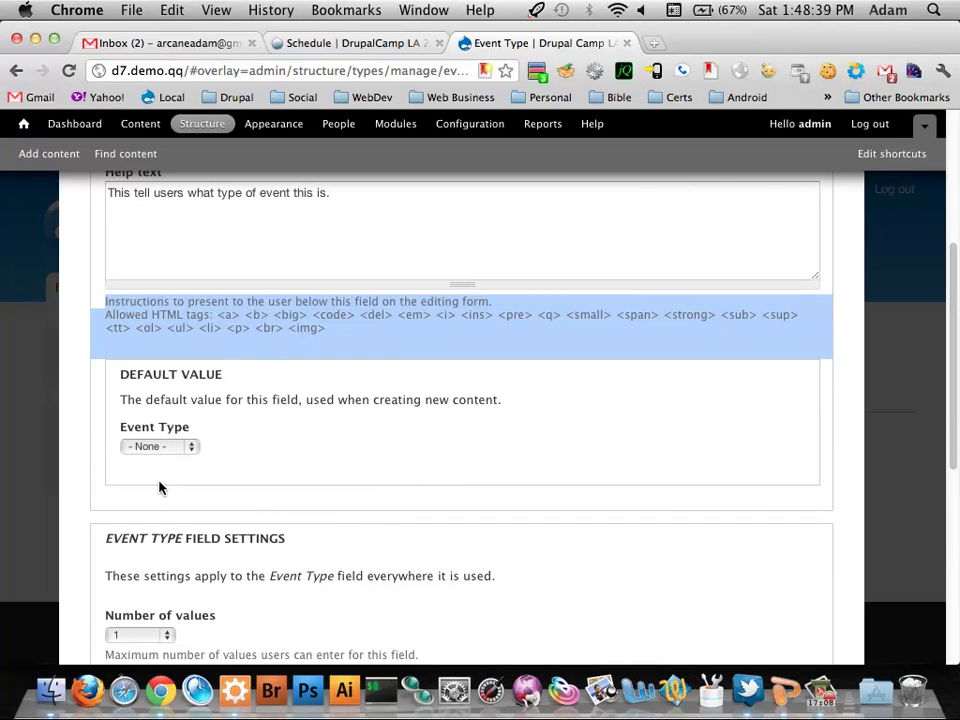
left_click(162, 448)
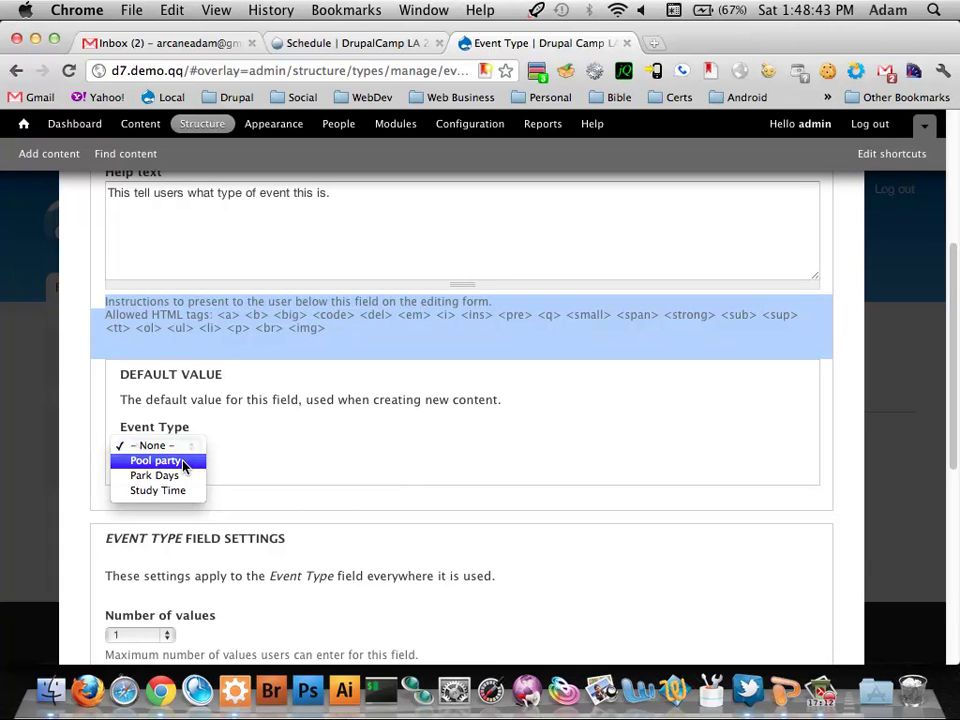
left_click(182, 462)
left_click(142, 446)
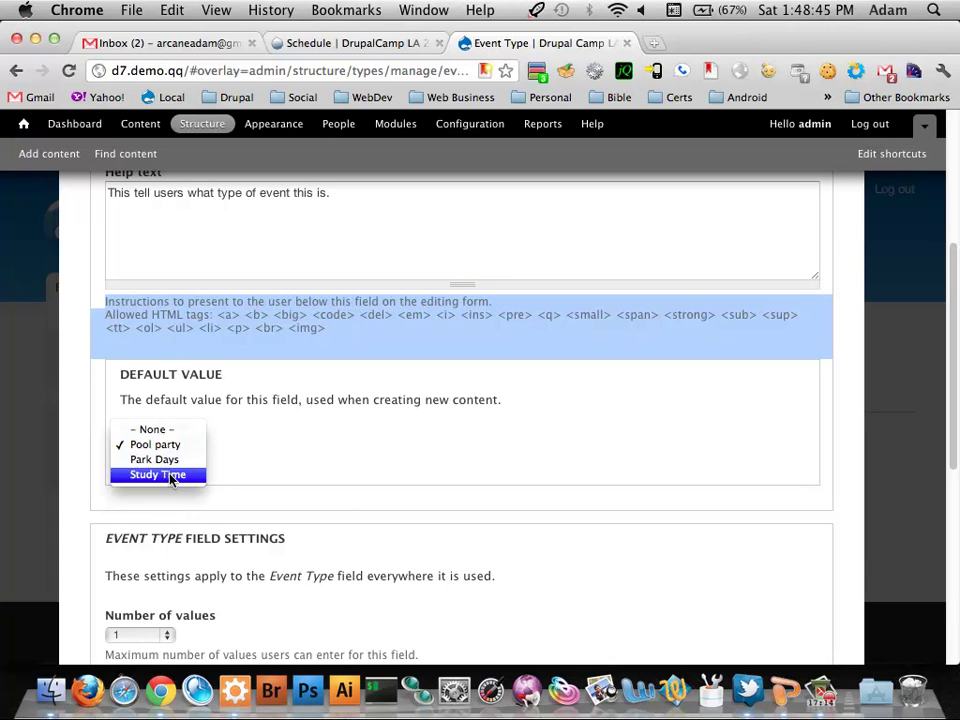
left_click(172, 476)
Step: Examine the field-wide Event Type settings, including the choices for the number of values and the default value
scroll(420, 437, "down", 2)
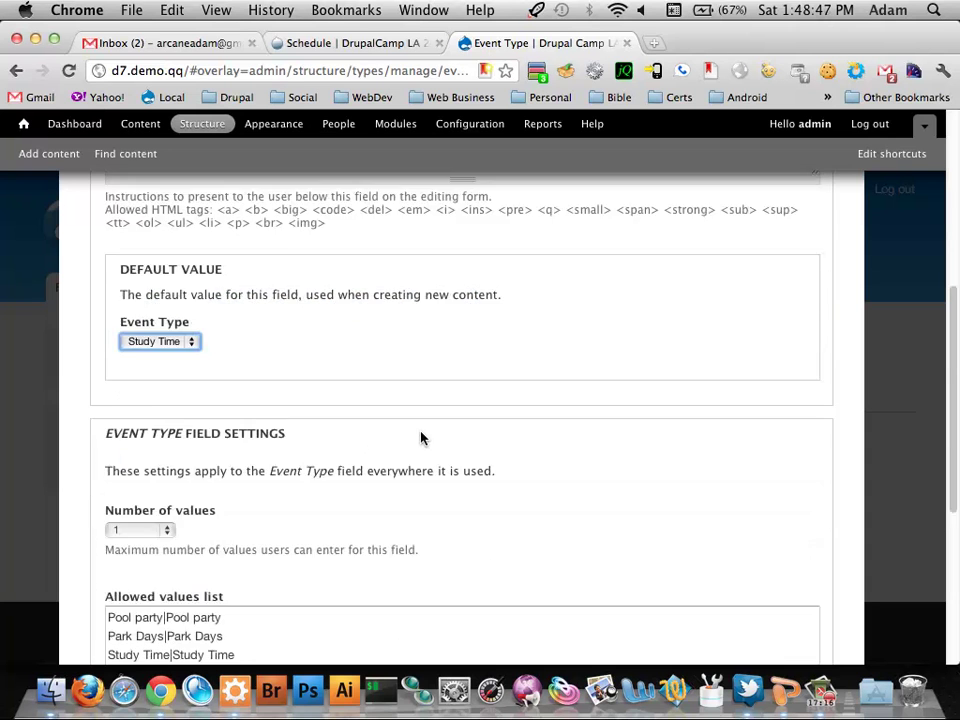
scroll(420, 437, "down", 4)
scroll(421, 411, "up", 1)
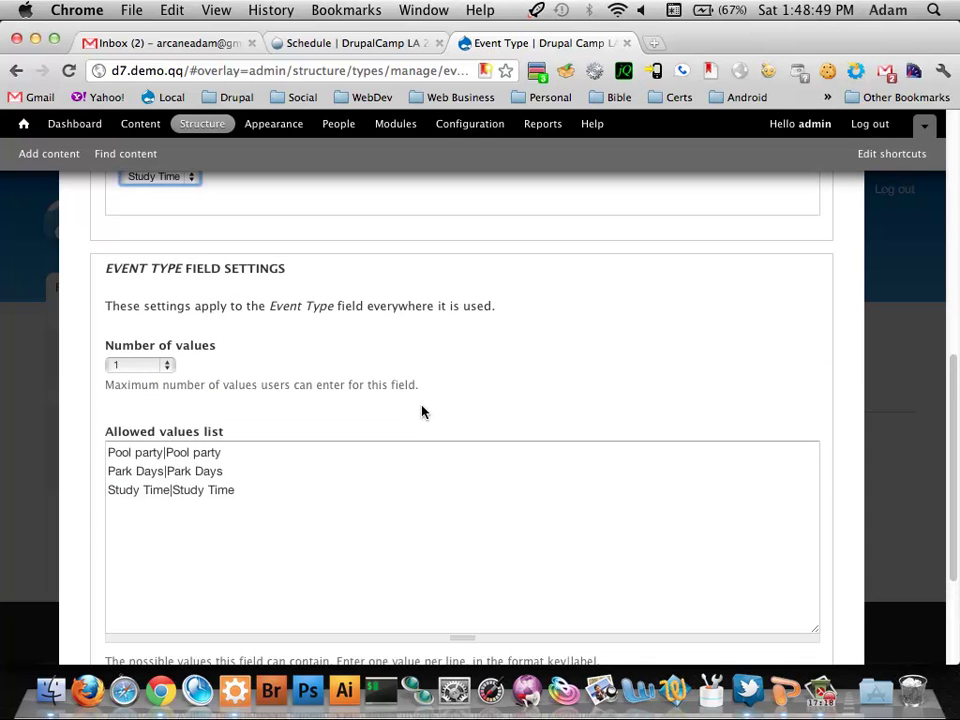
scroll(347, 392, "down", 2)
scroll(332, 390, "up", 2)
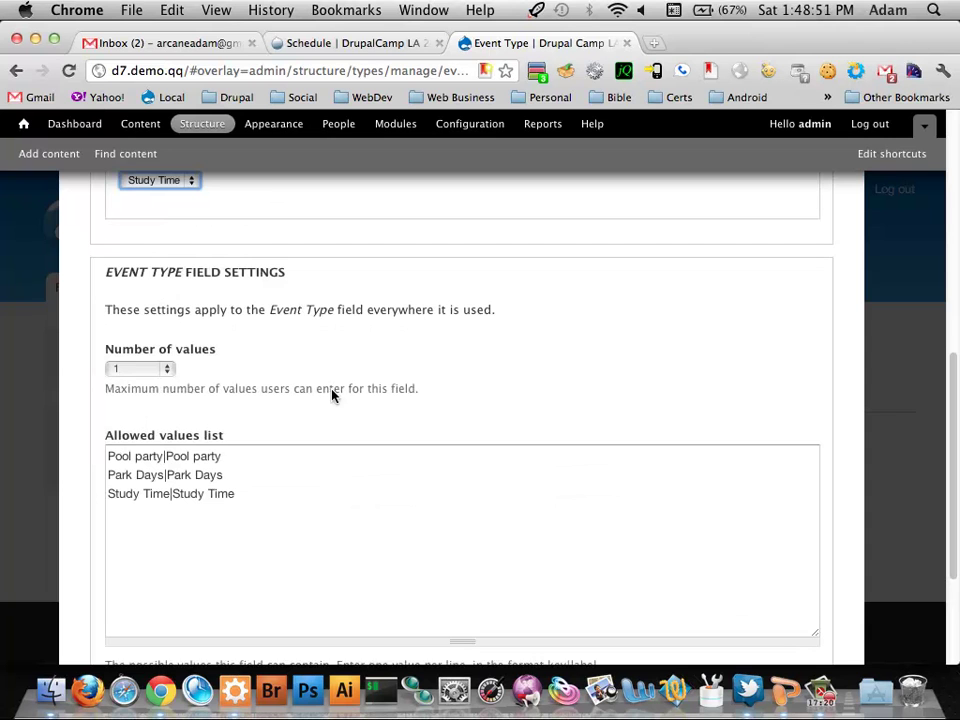
scroll(330, 385, "up", 4)
scroll(253, 439, "down", 2)
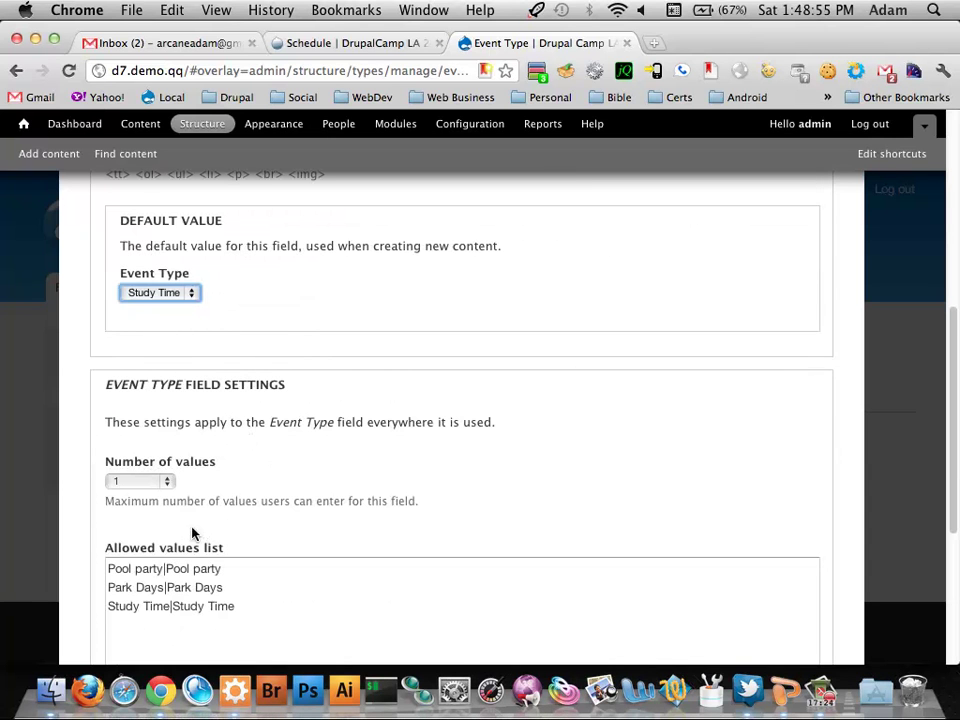
left_click(154, 483)
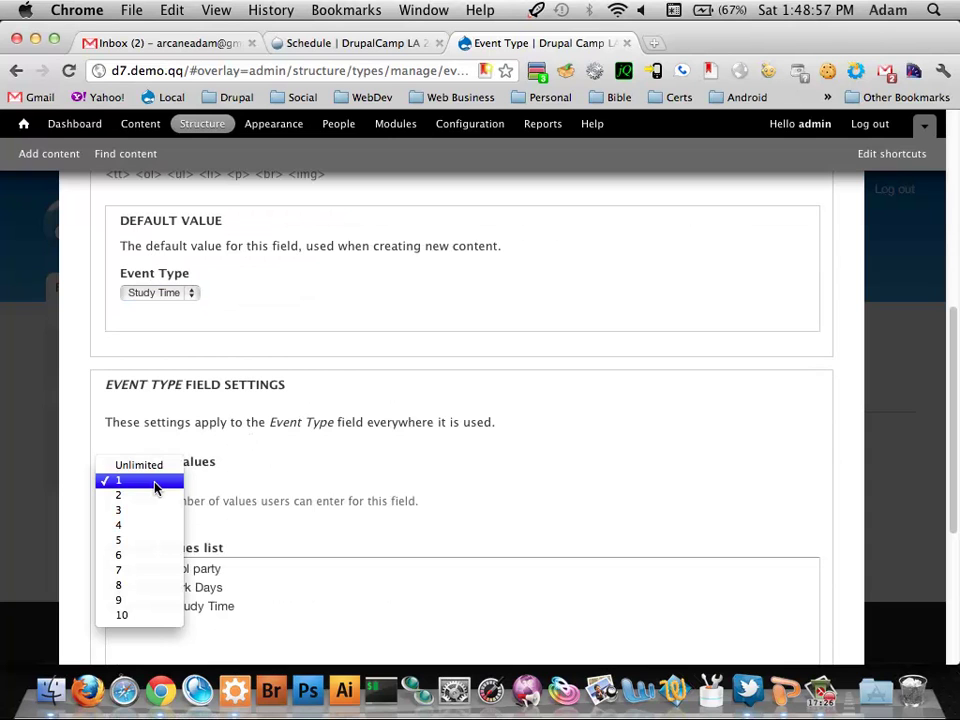
left_click(155, 484)
left_click(188, 292)
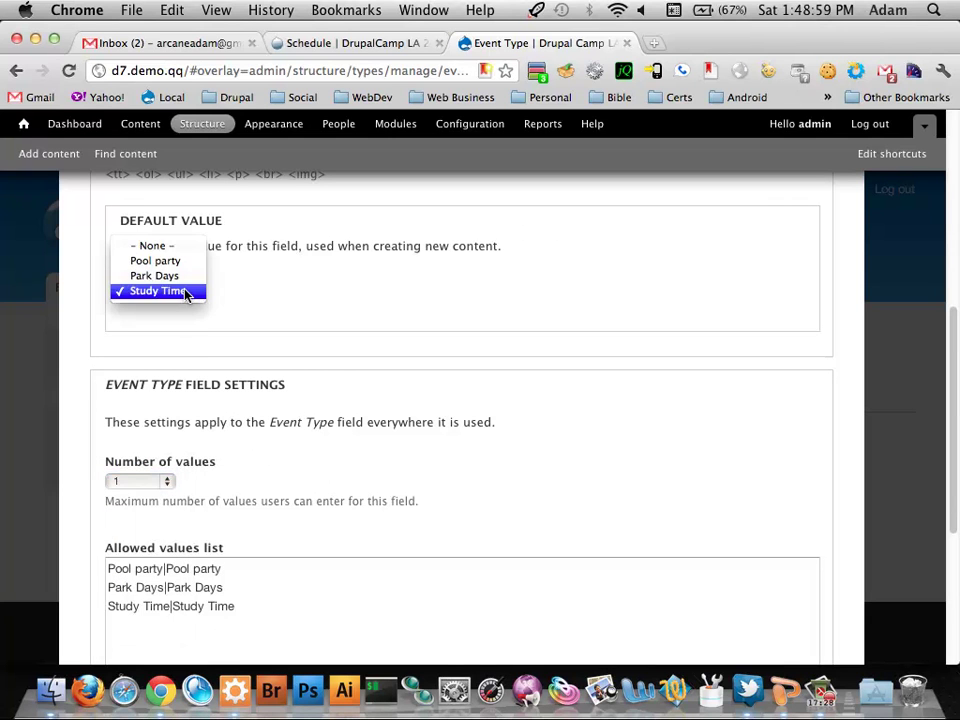
left_click(220, 407)
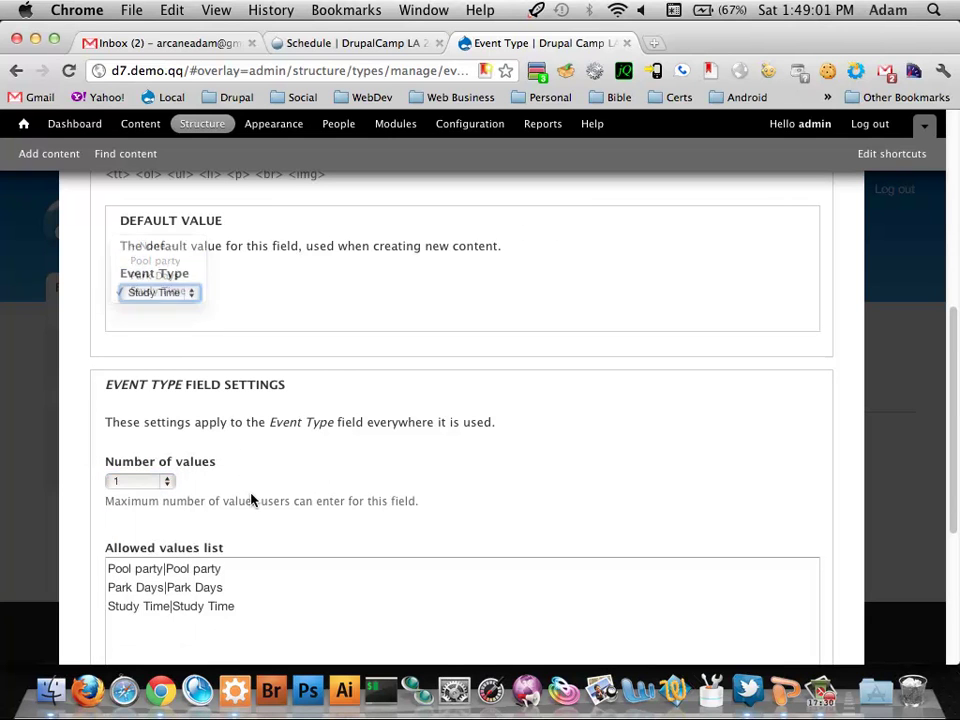
left_click(144, 486)
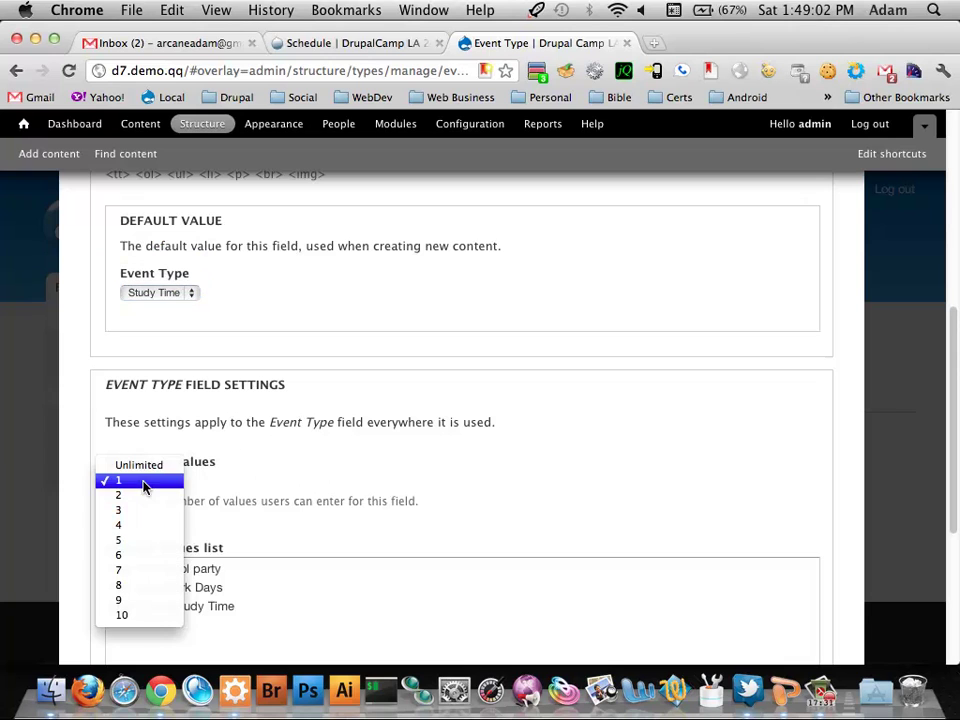
left_click(263, 493)
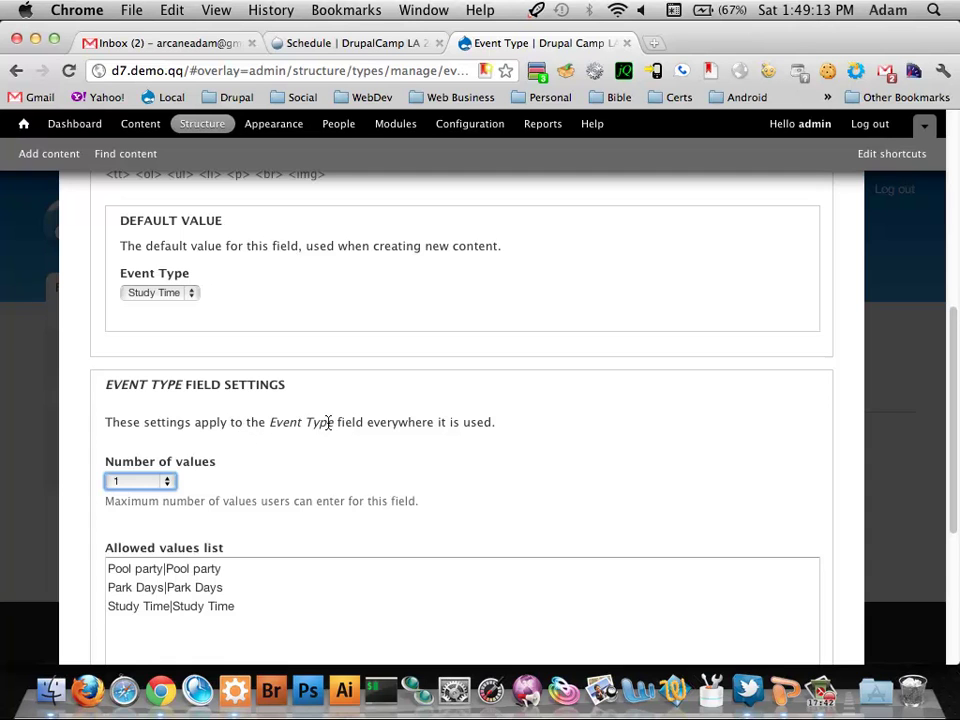
Step: Review the remaining Event Type settings once more and save the field's configuration
scroll(330, 427, "down", 1)
scroll(333, 431, "up", 2)
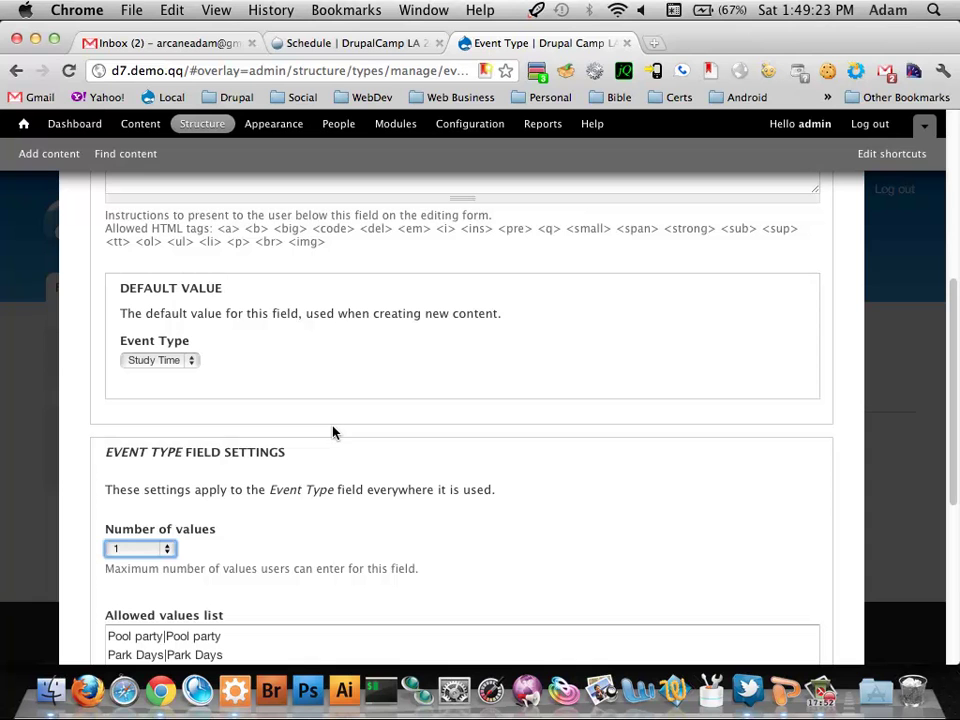
scroll(342, 433, "down", 2)
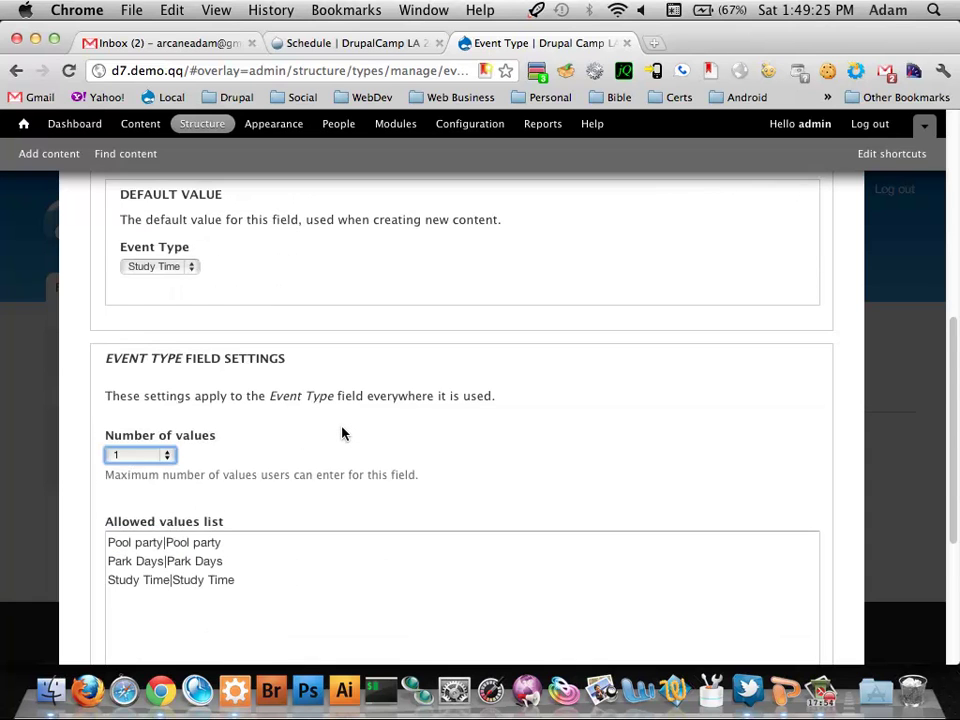
scroll(342, 433, "down", 5)
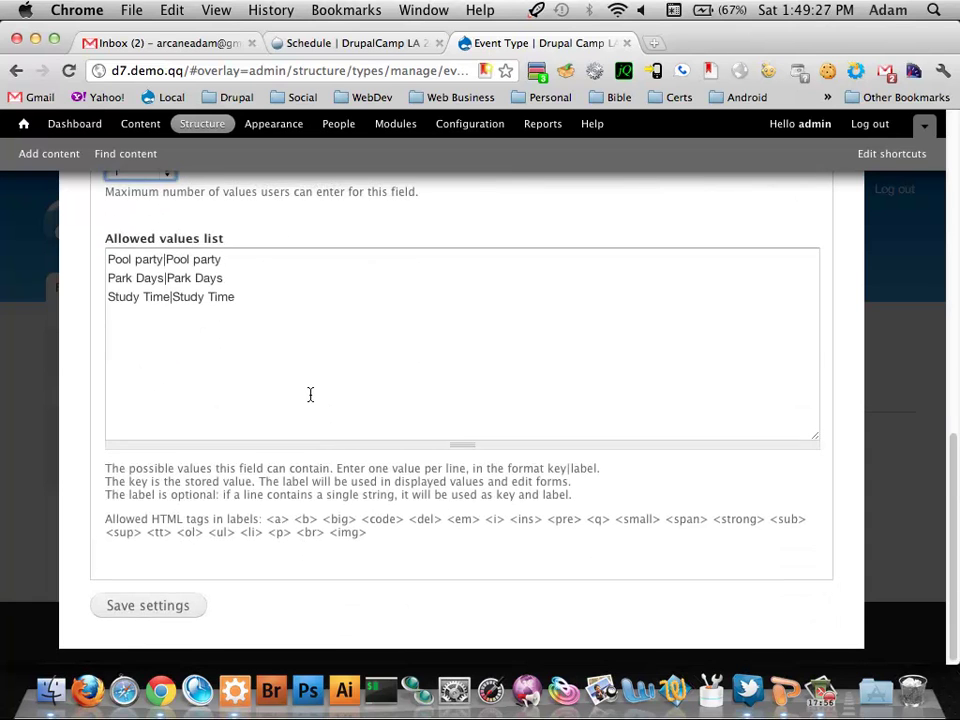
scroll(310, 394, "up", 2)
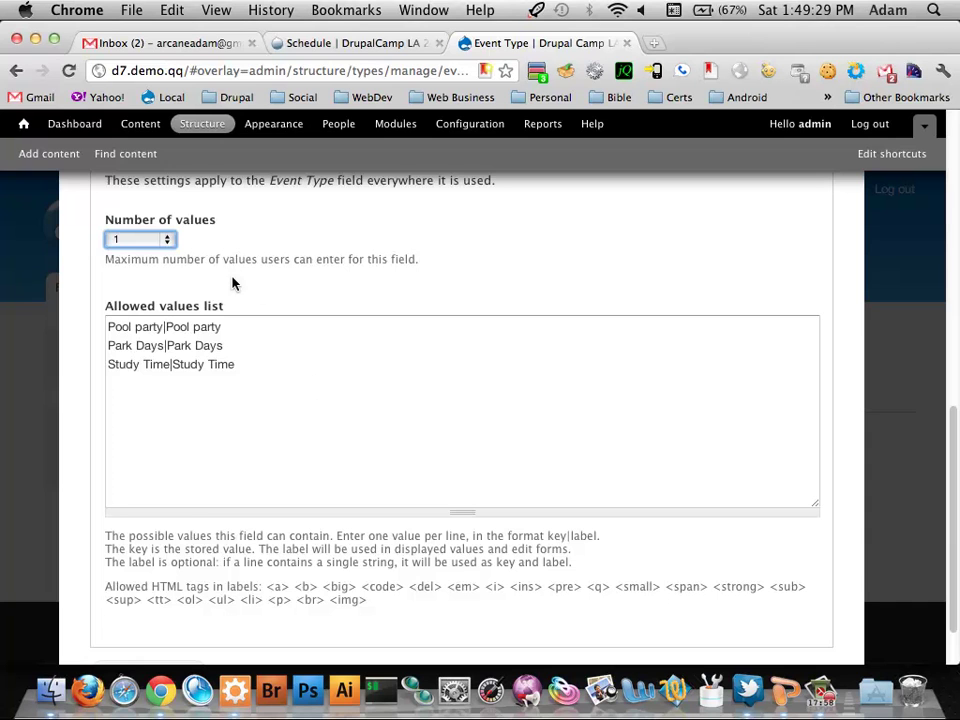
scroll(234, 288, "up", 1)
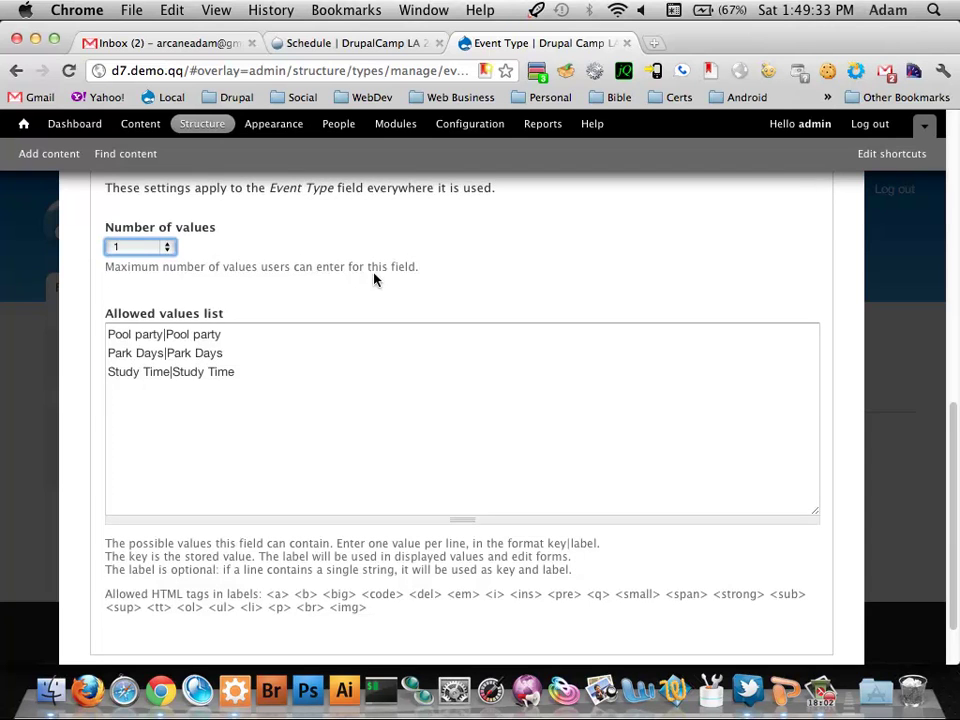
scroll(375, 280, "up", 5)
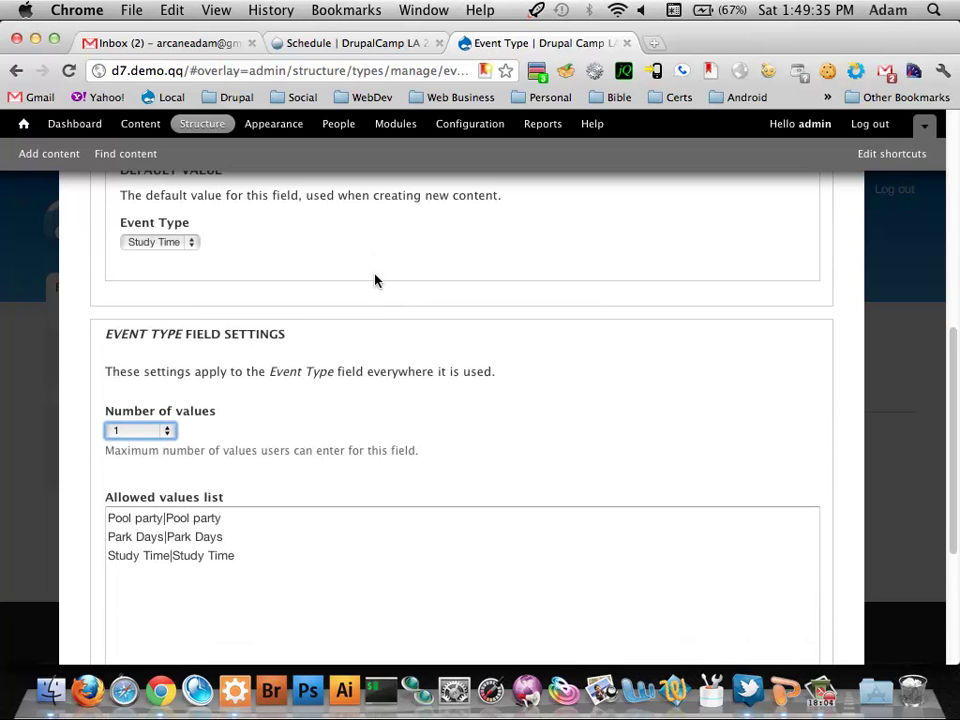
scroll(375, 281, "down", 7)
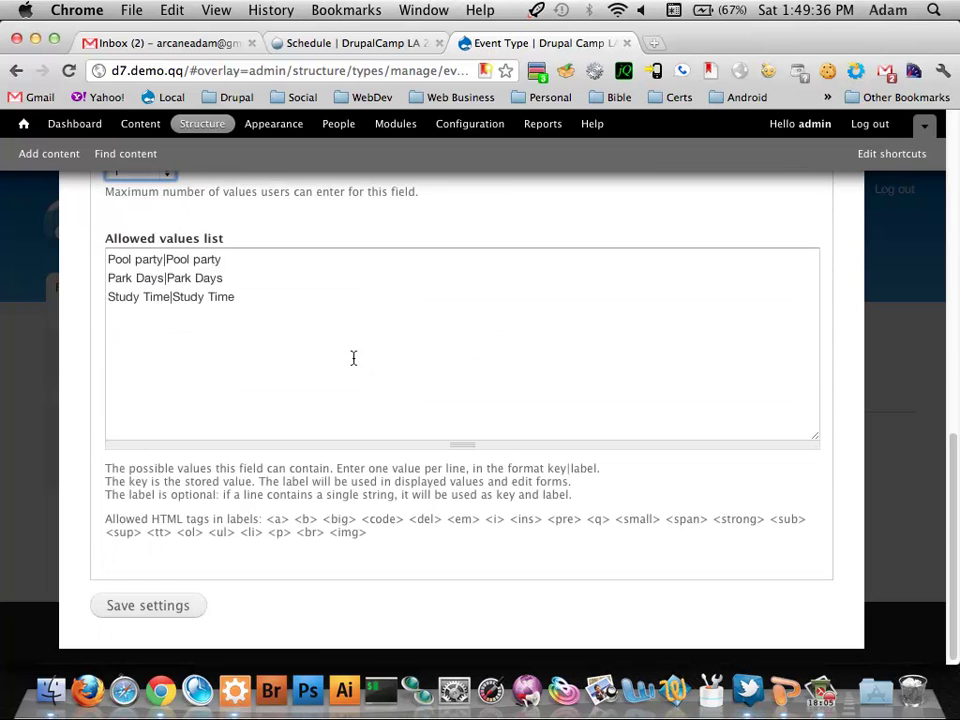
left_click(185, 606)
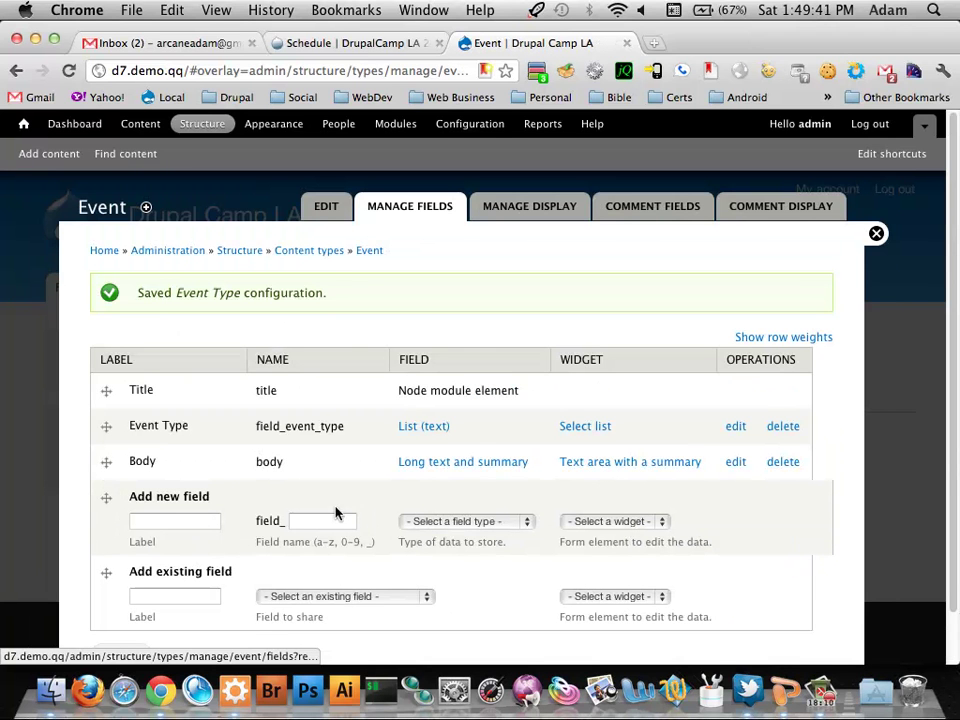
Step: Start a new Event content item and check the choices offered by its Event Type field
left_click(71, 157)
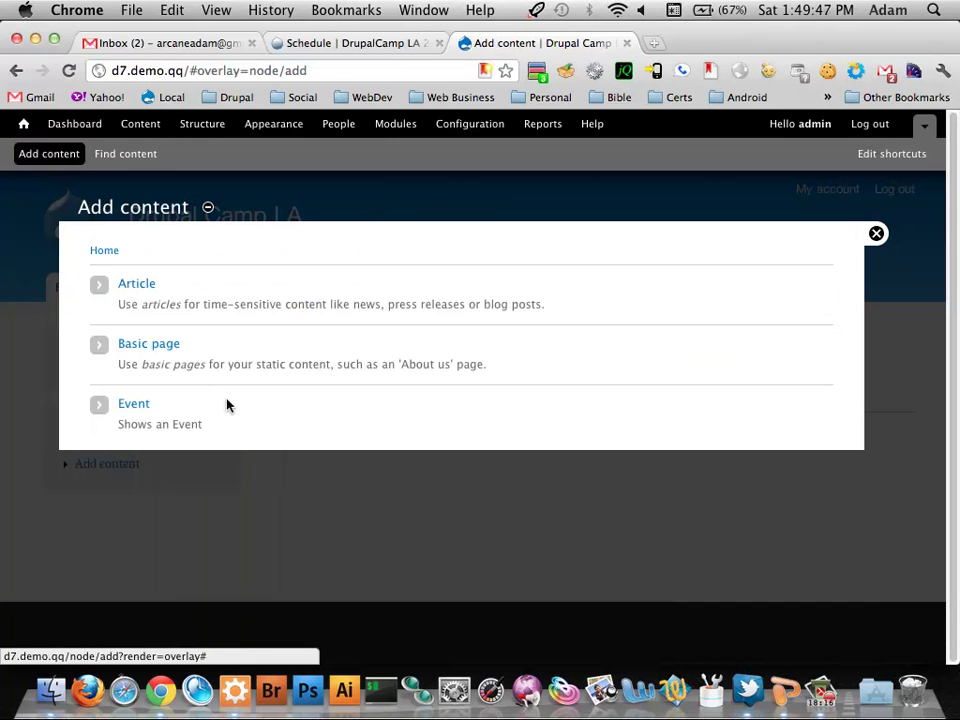
left_click(135, 406)
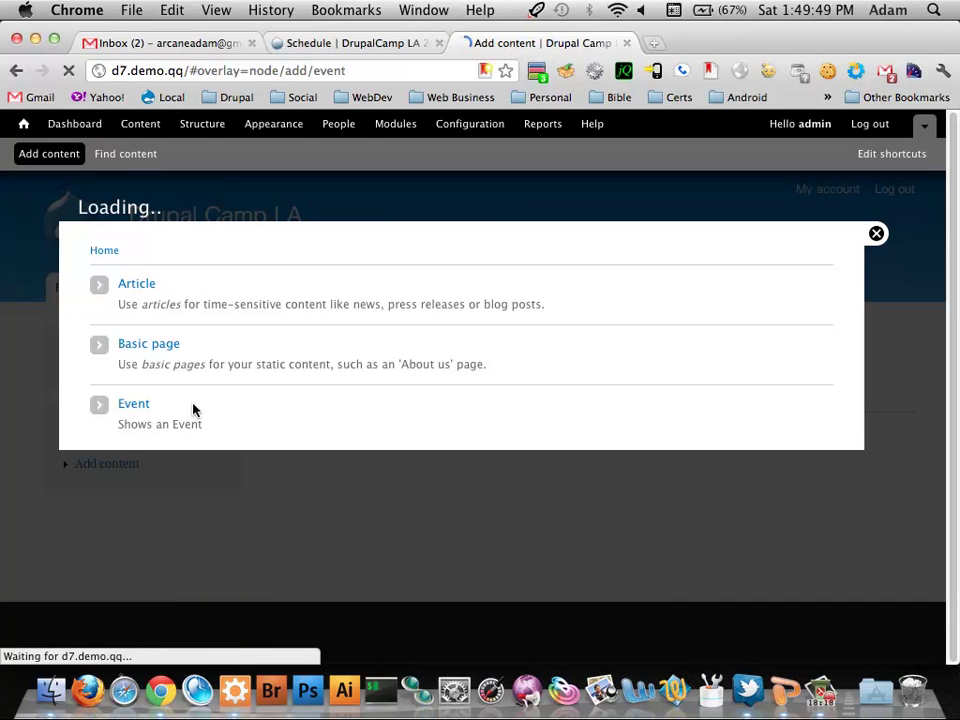
scroll(337, 400, "down", 1)
scroll(337, 403, "down", 2)
scroll(337, 403, "up", 2)
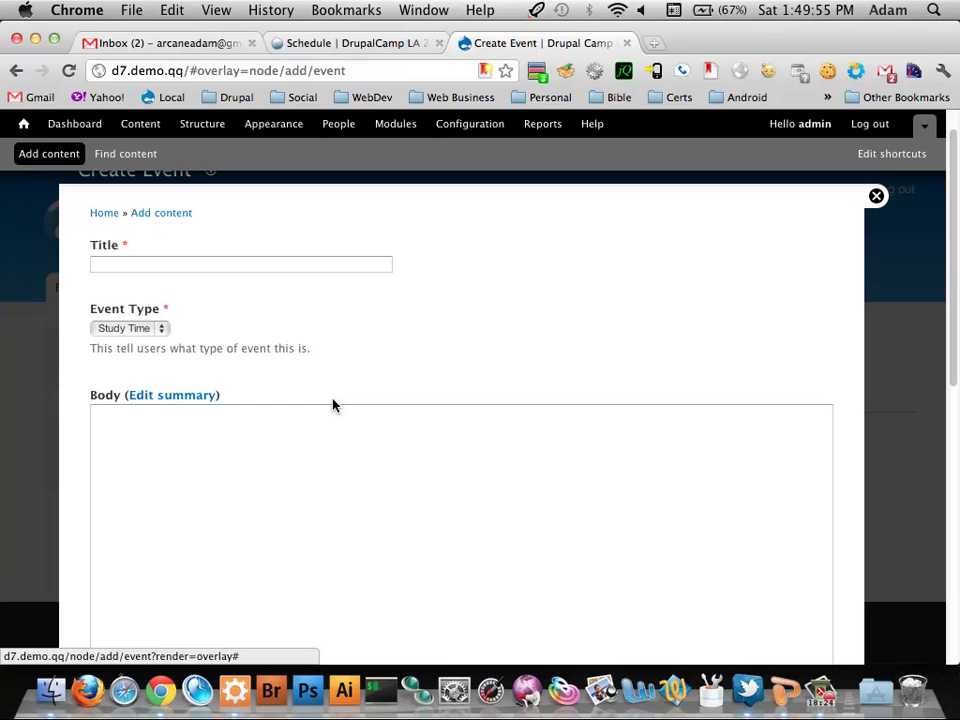
left_click(146, 332)
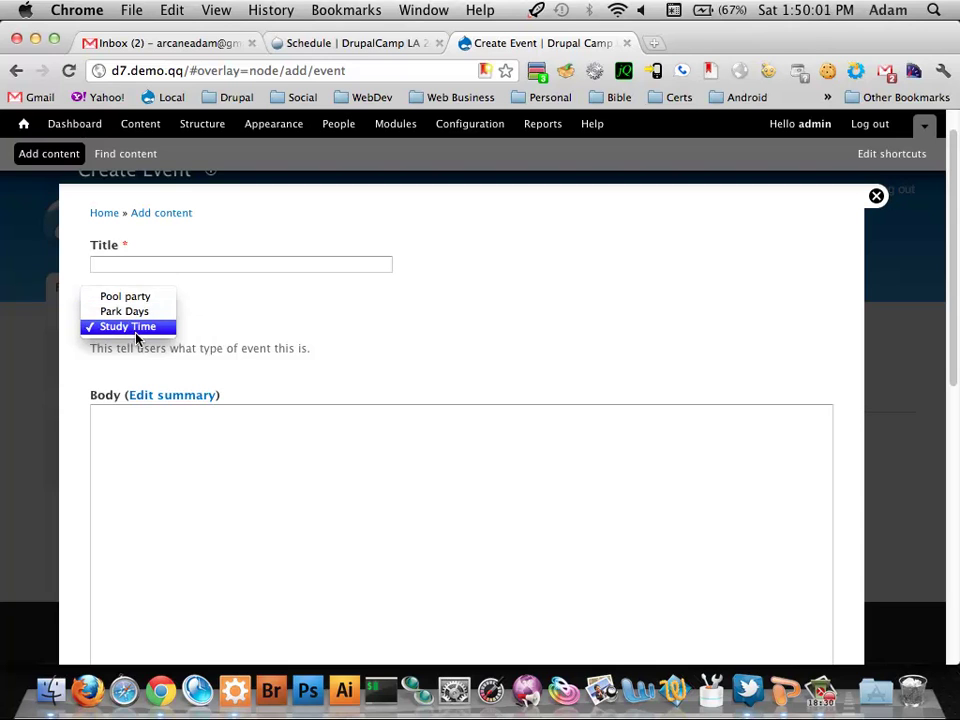
left_click(190, 342)
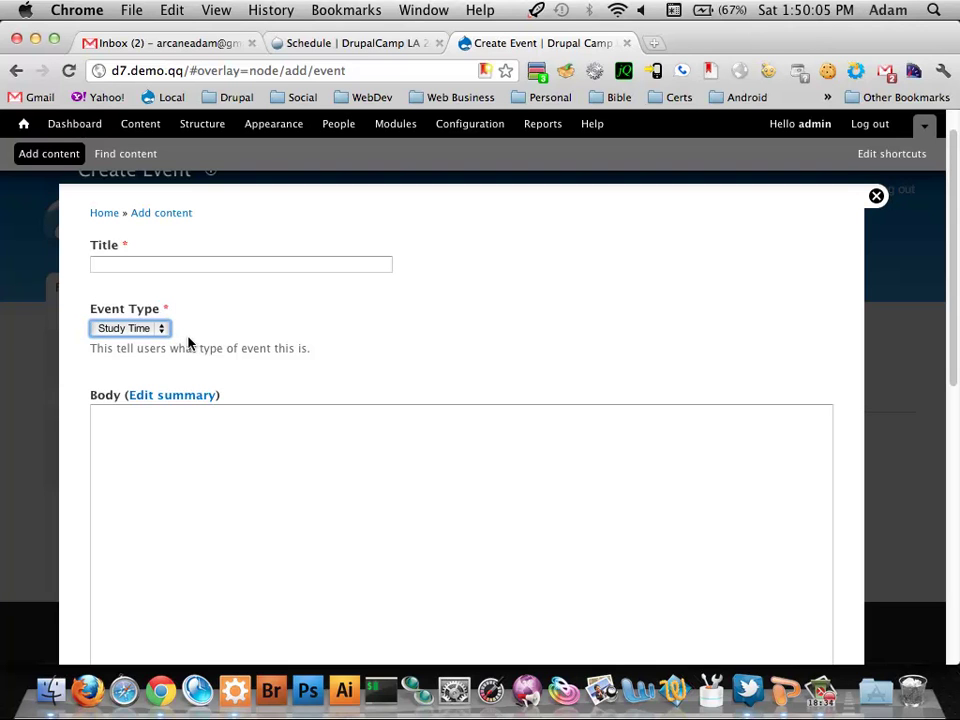
Step: Review the rest of the event creation form, including the title, body, text format and menu settings
left_click(197, 437)
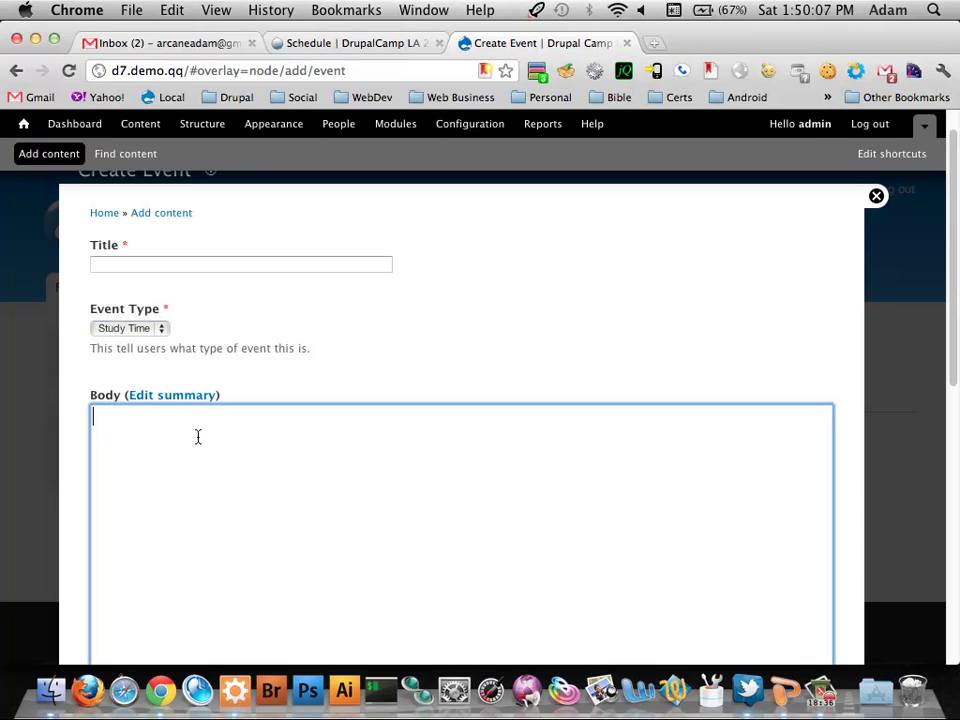
left_click(240, 266)
scroll(330, 399, "down", 1)
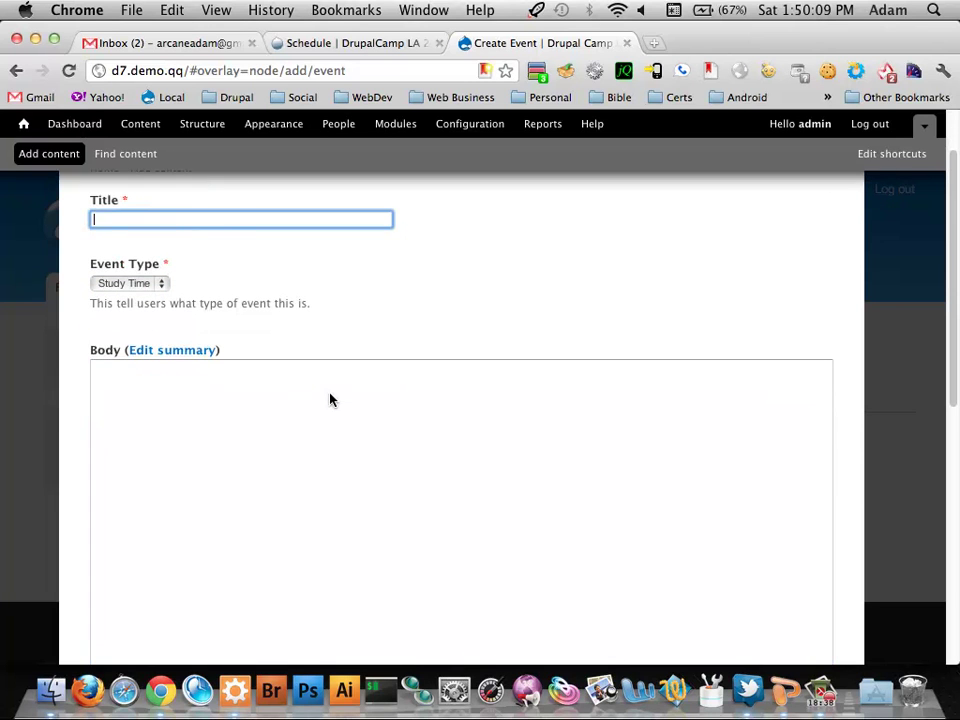
left_click(329, 367)
scroll(280, 305, "up", 1)
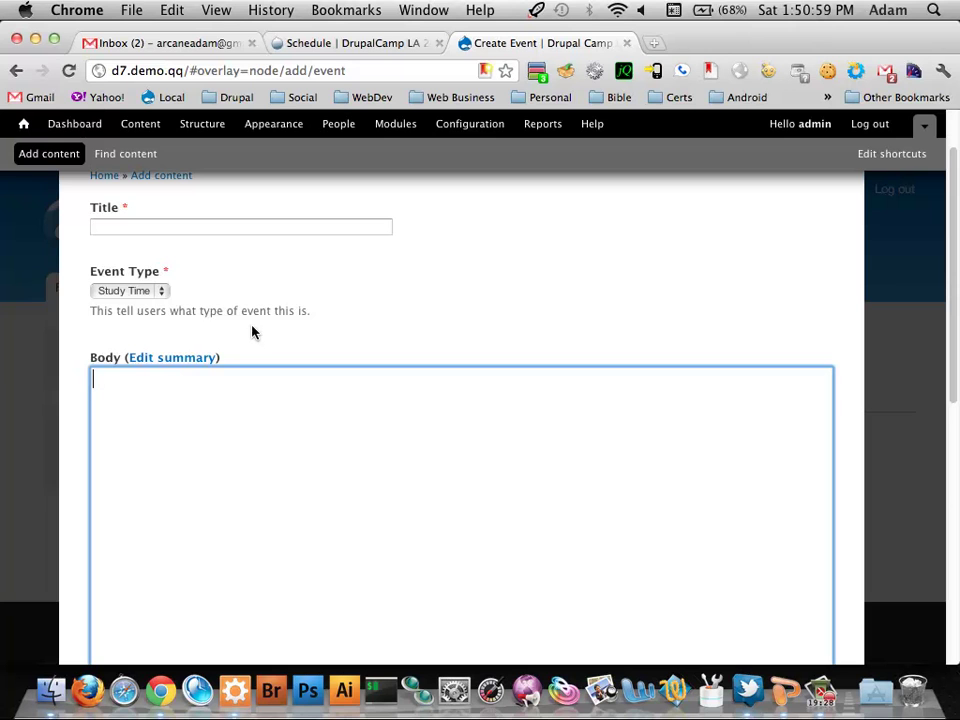
left_click(105, 226)
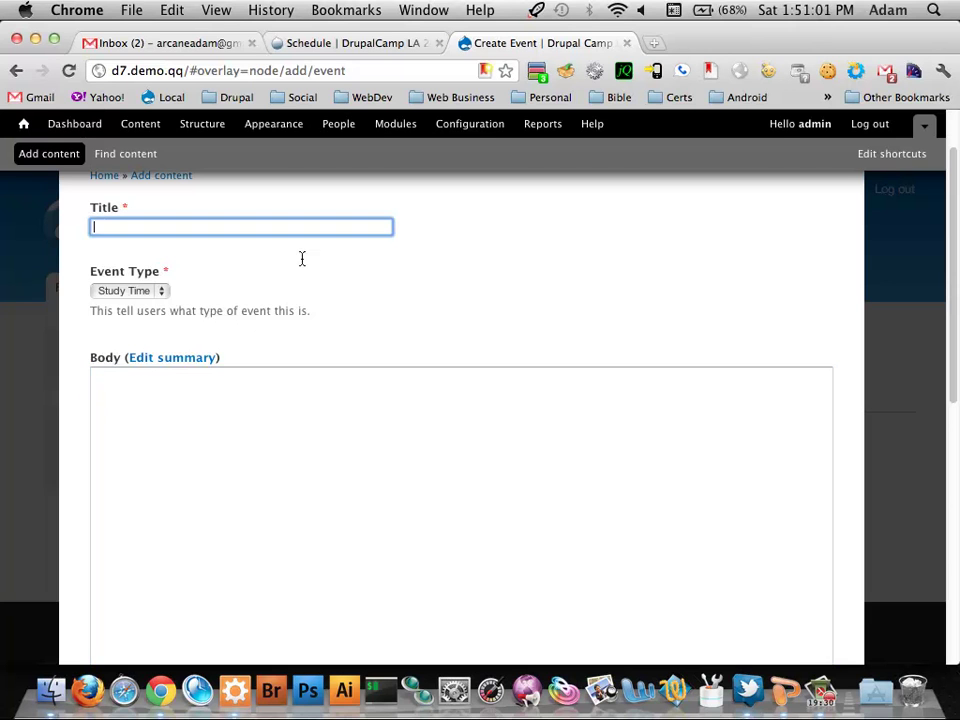
scroll(643, 313, "down", 2)
scroll(641, 311, "down", 5)
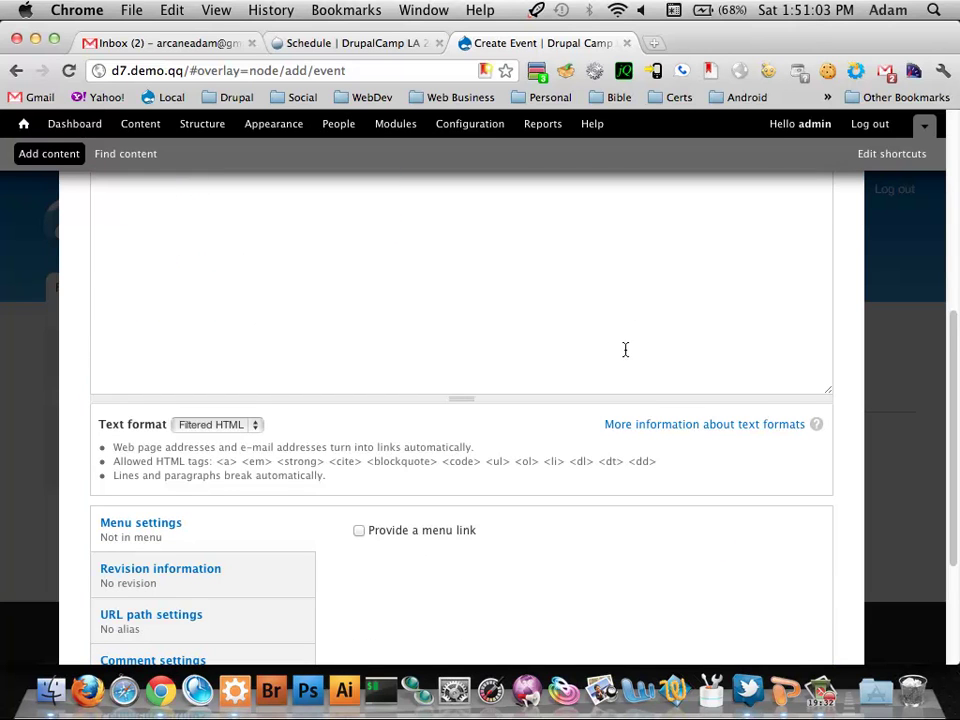
scroll(615, 363, "down", 2)
scroll(580, 395, "up", 7)
scroll(562, 410, "up", 3)
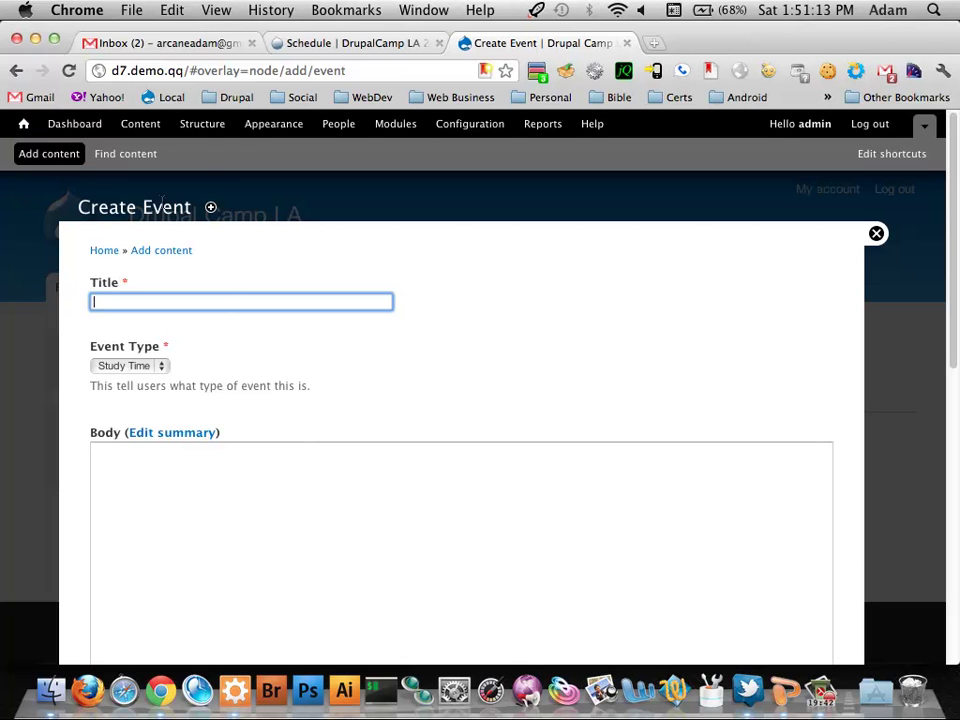
Step: Open the Event content type's field management and move the new-field row between Event Type and Body
left_click(208, 126)
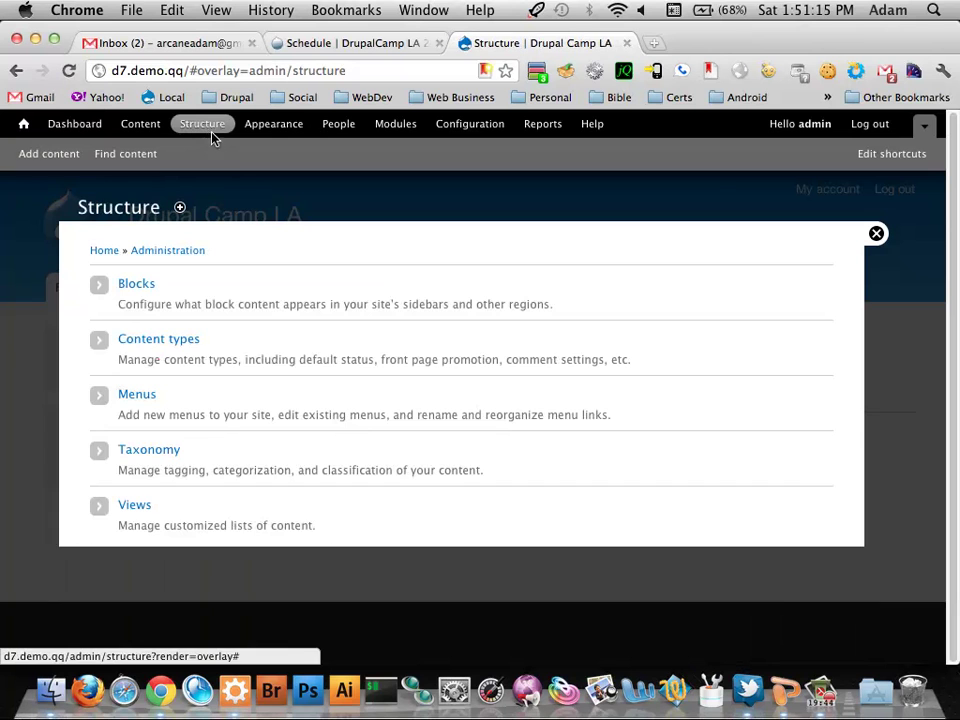
left_click(176, 337)
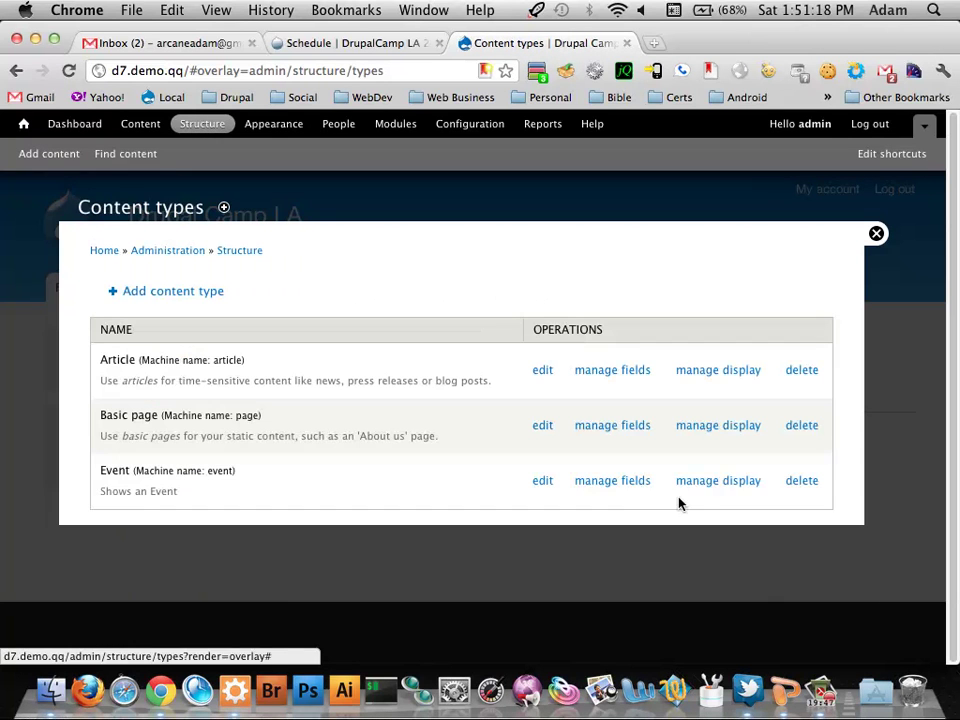
left_click(617, 486)
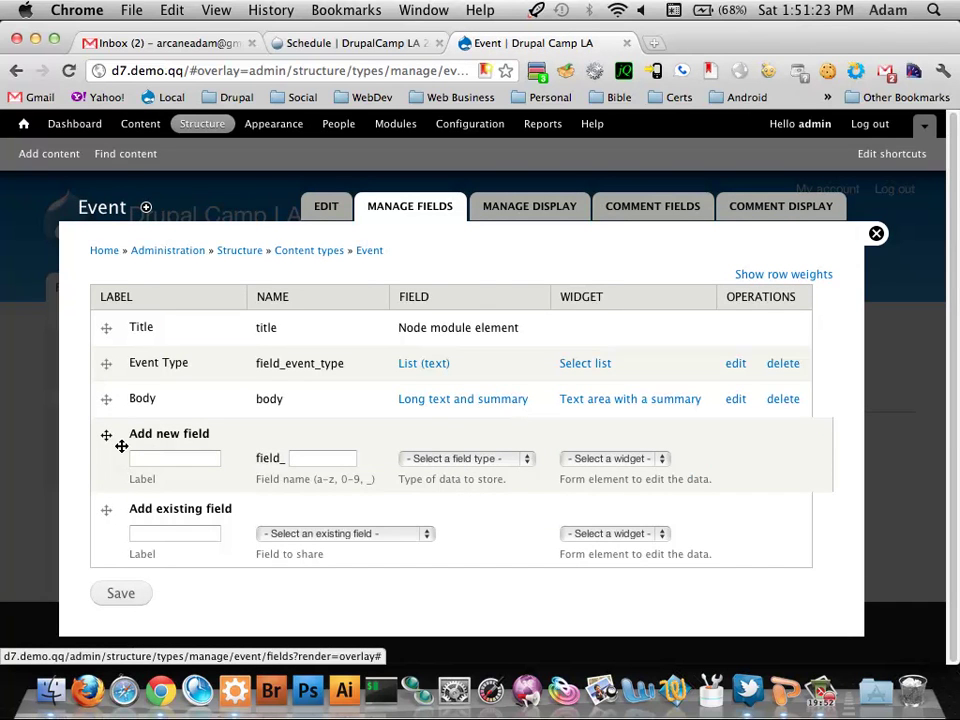
left_click_drag(107, 438, 105, 401)
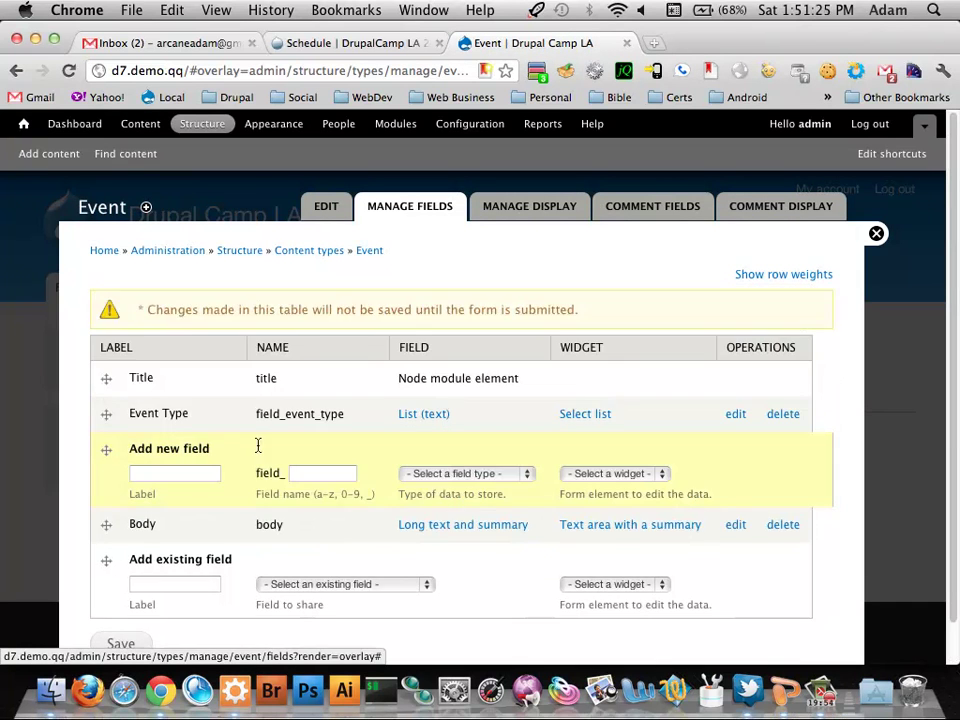
Step: Label the new field Event Date, name it event_date and look through the available field types
left_click(201, 470)
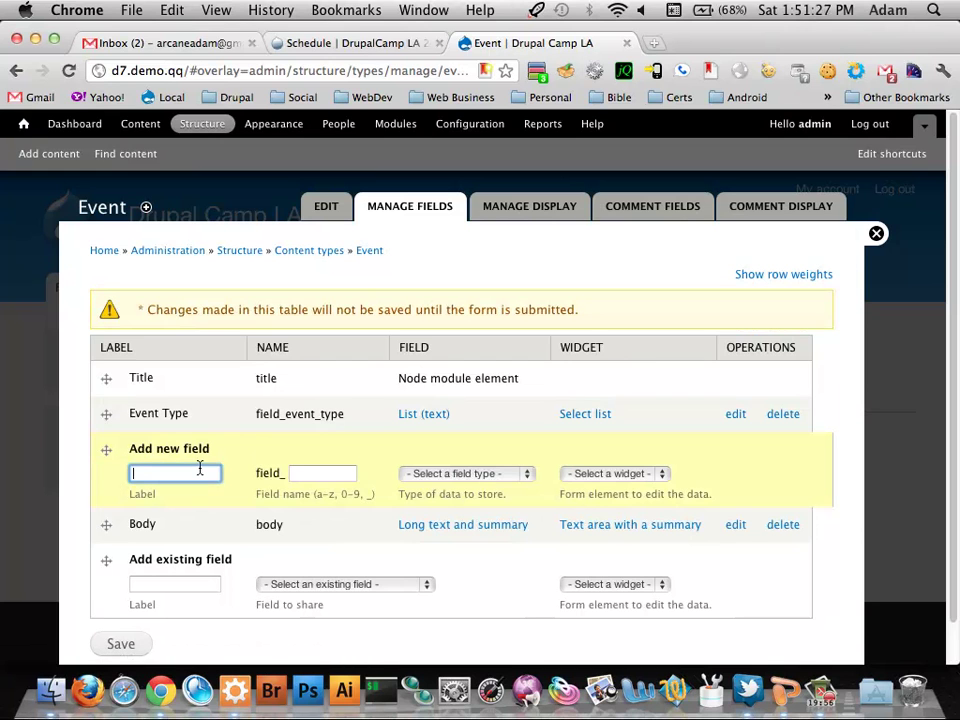
type("Event Date")
key("Tab")
type("event")
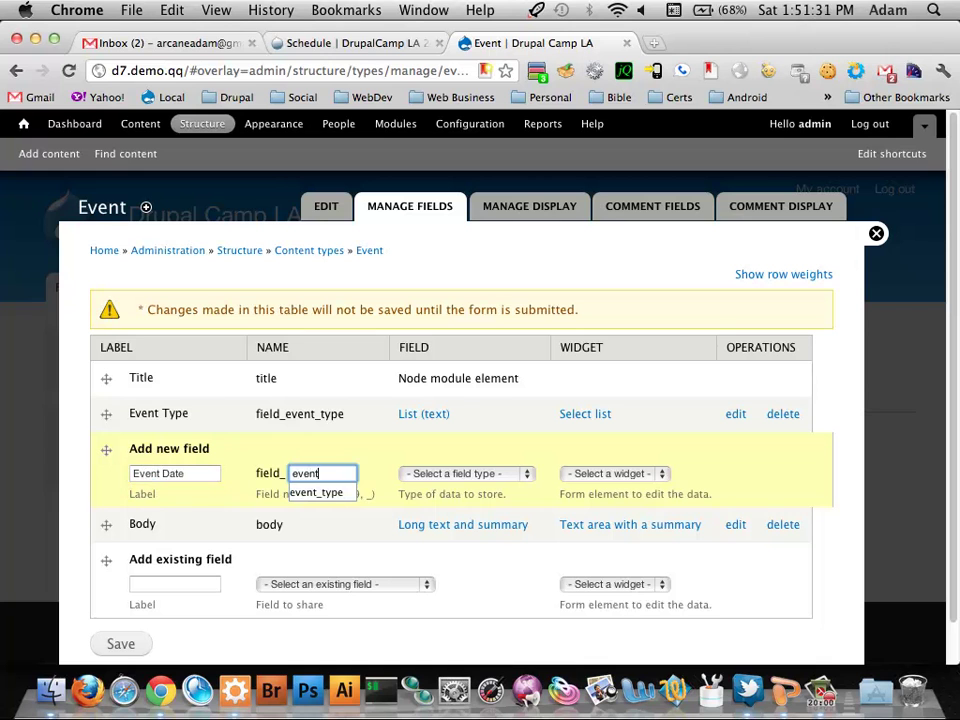
type("_date")
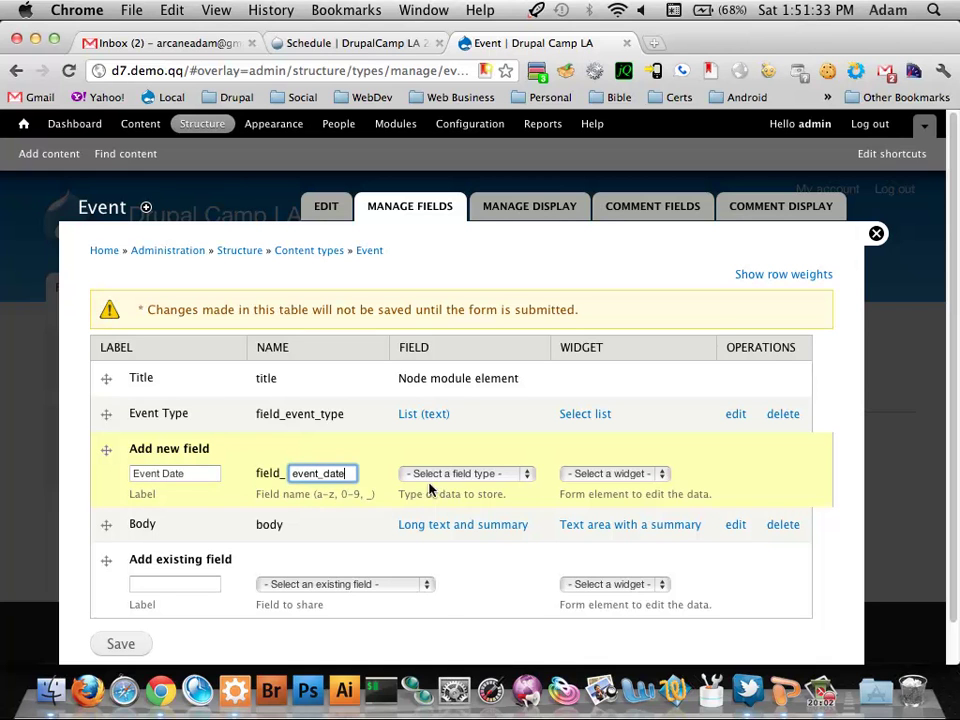
left_click(490, 473)
scroll(470, 511, "down", 1)
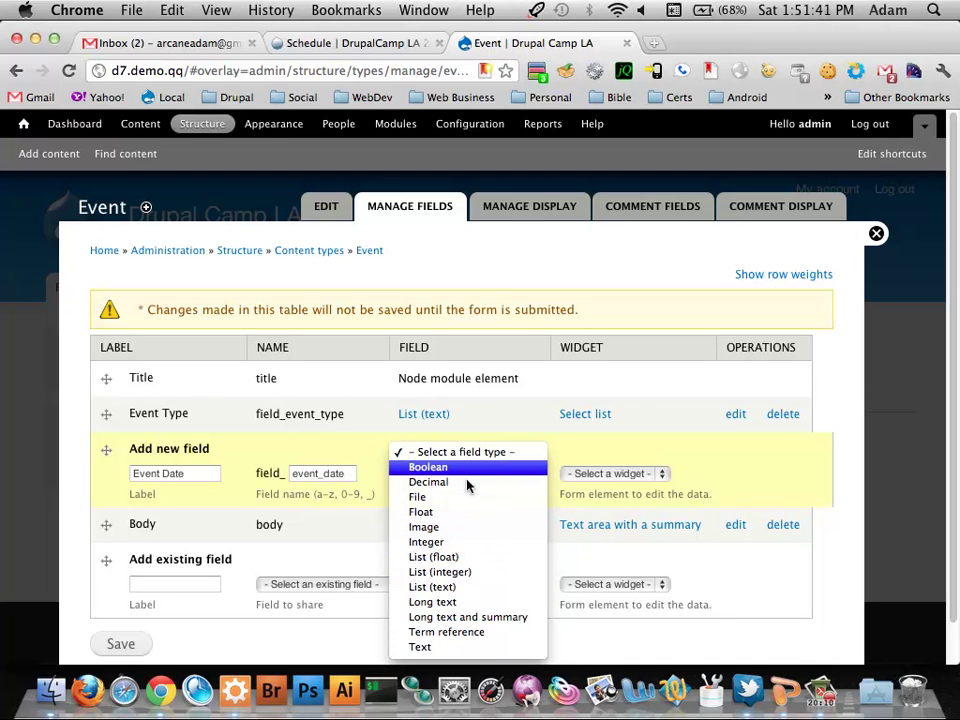
left_click(486, 391)
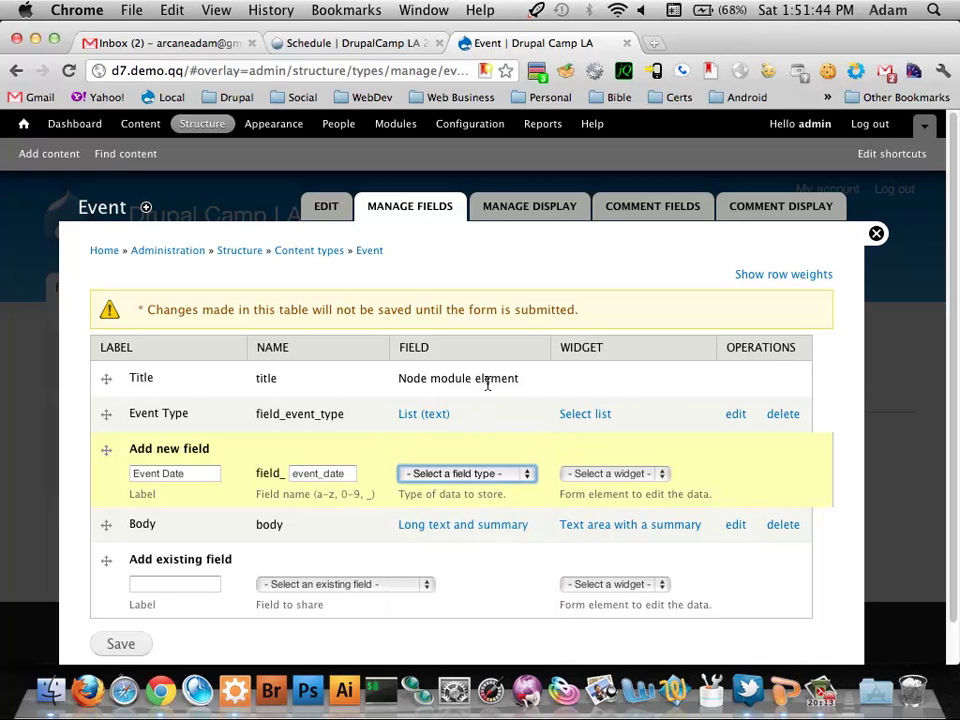
Step: Open drupal.org in a new browser tab and go to its Download & Extend page
left_click(658, 45)
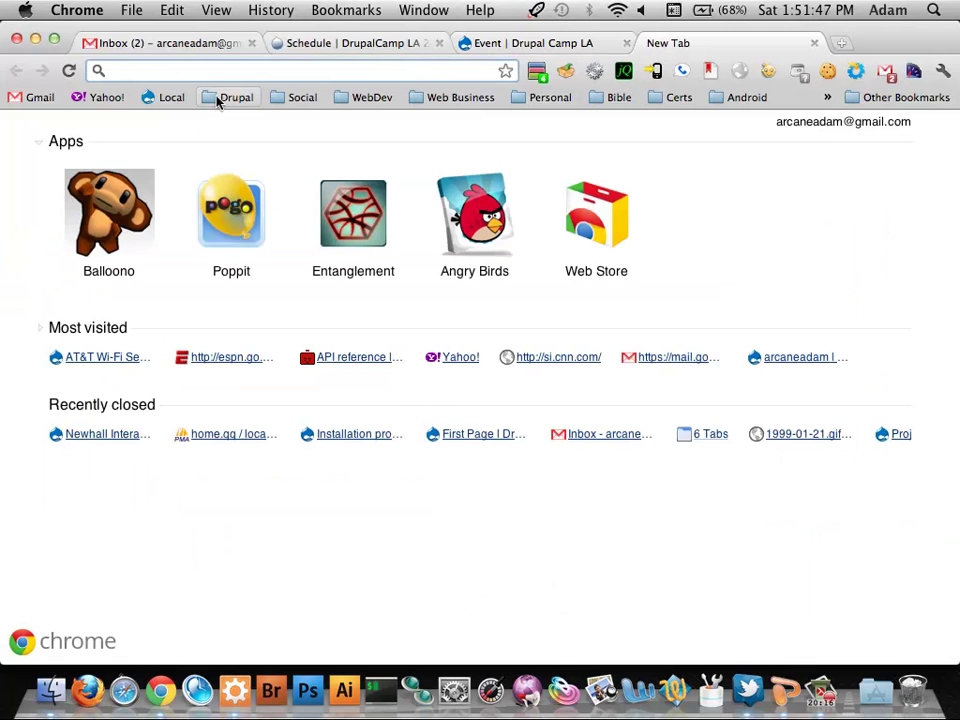
left_click(218, 98)
left_click(243, 213)
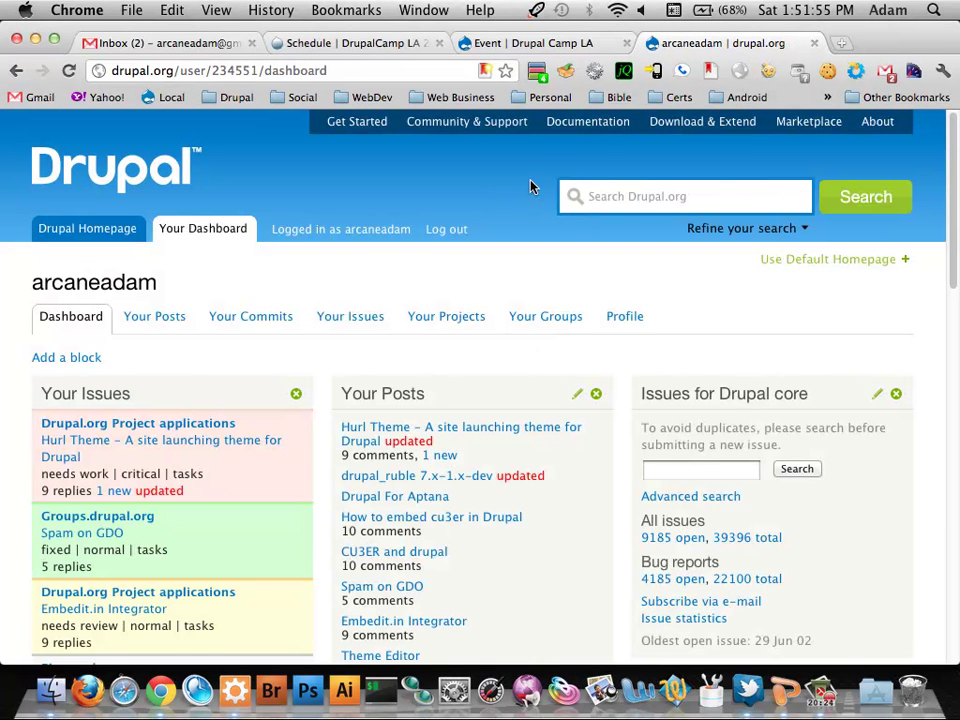
left_click(688, 121)
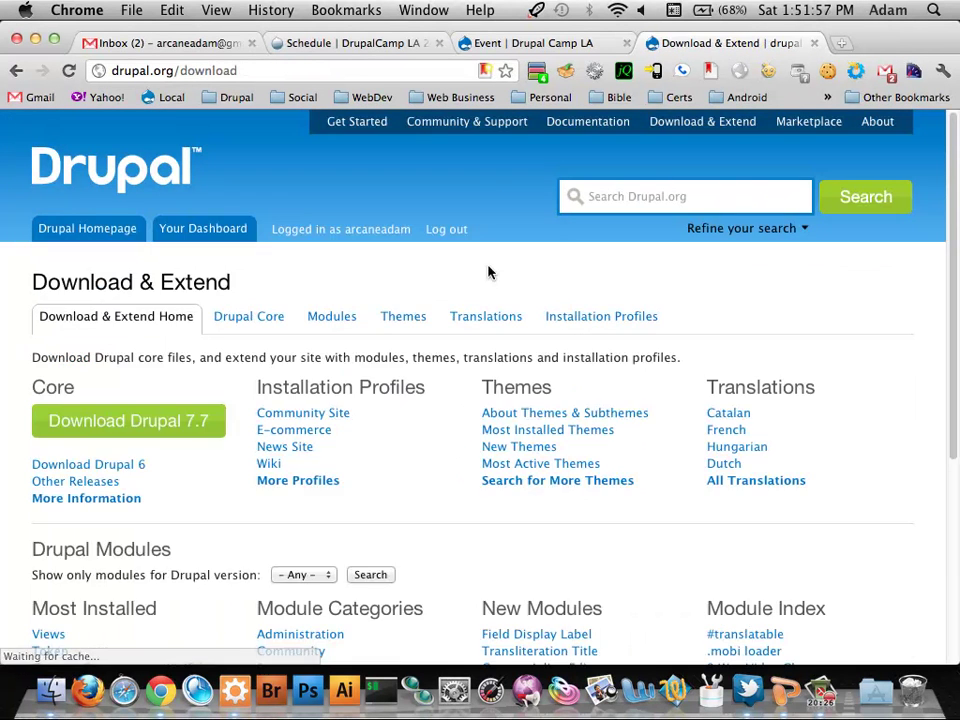
Step: Browse all module categories and open the Date module's project page from the Content category
scroll(300, 500, "down", 2)
scroll(429, 437, "down", 5)
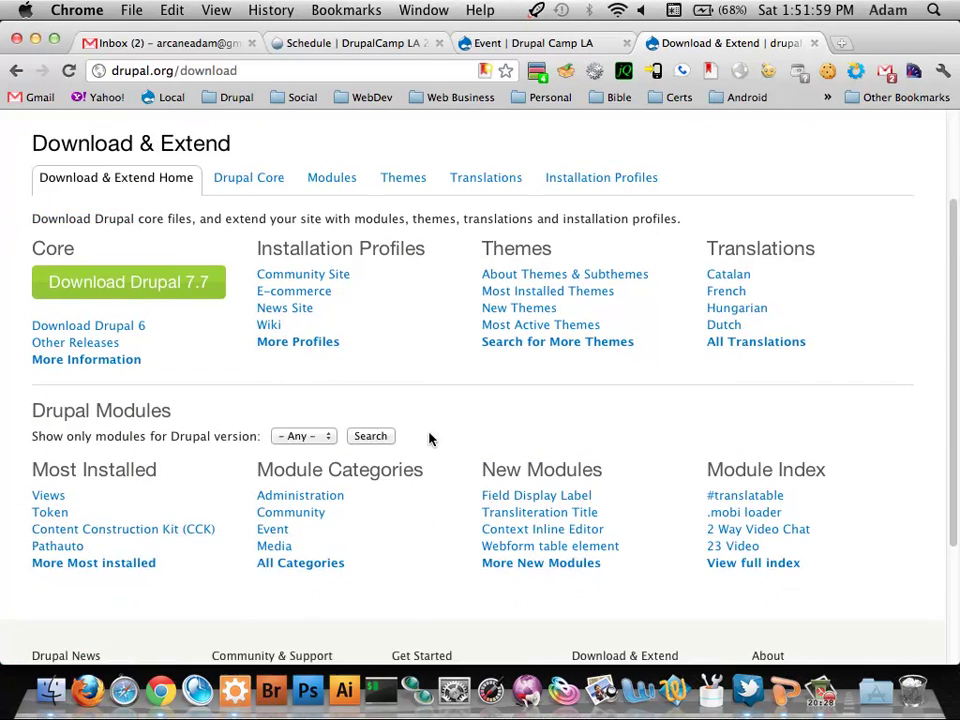
scroll(424, 441, "up", 2)
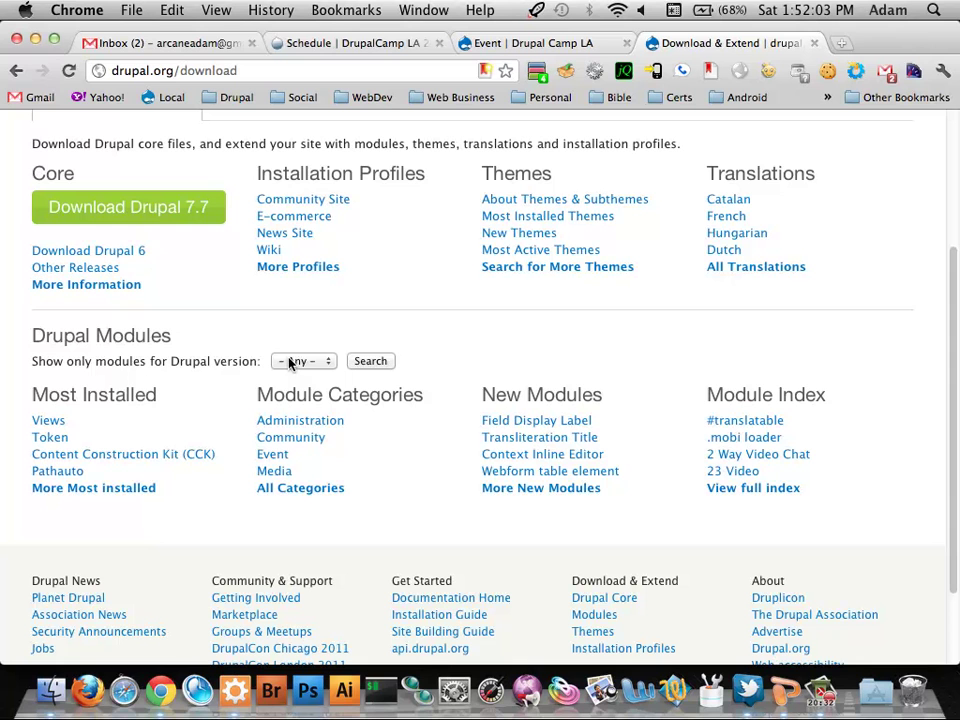
left_click(290, 488)
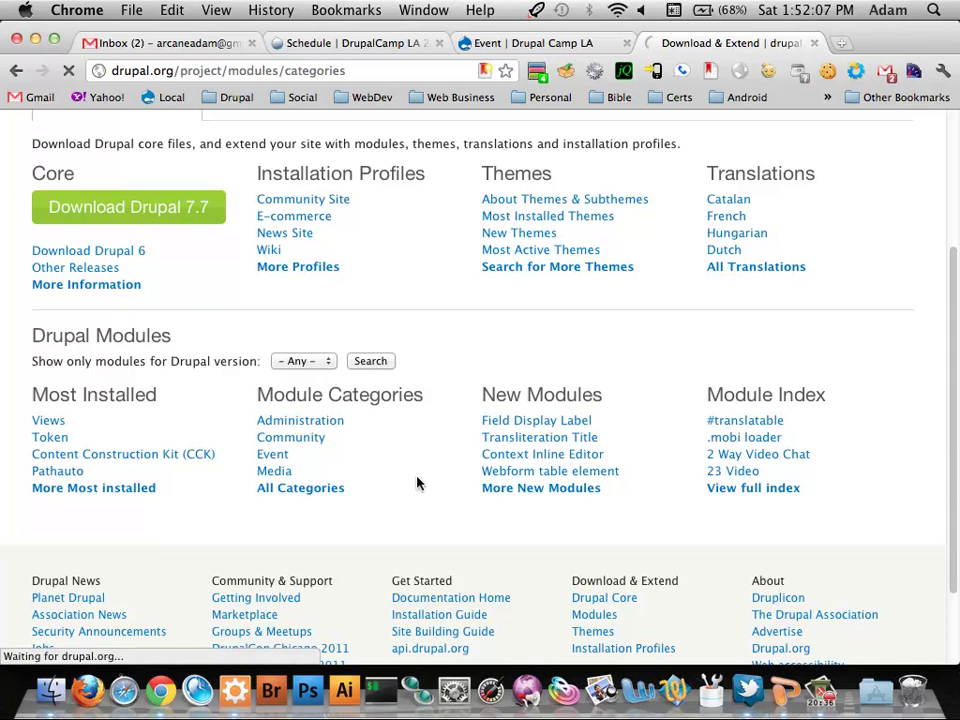
scroll(449, 386, "down", 3)
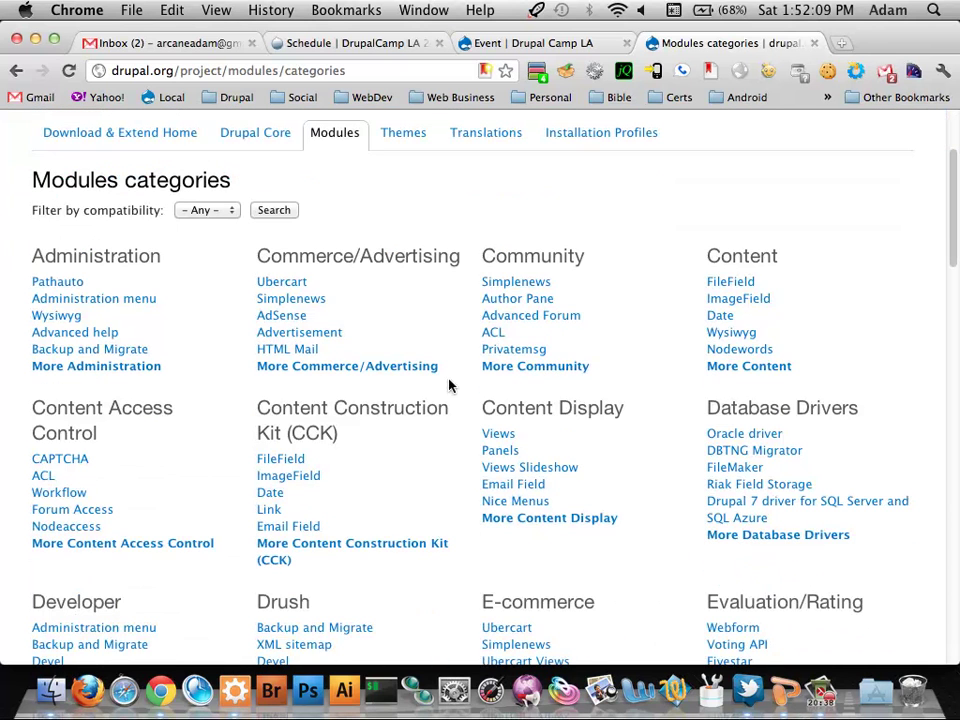
left_click(724, 320)
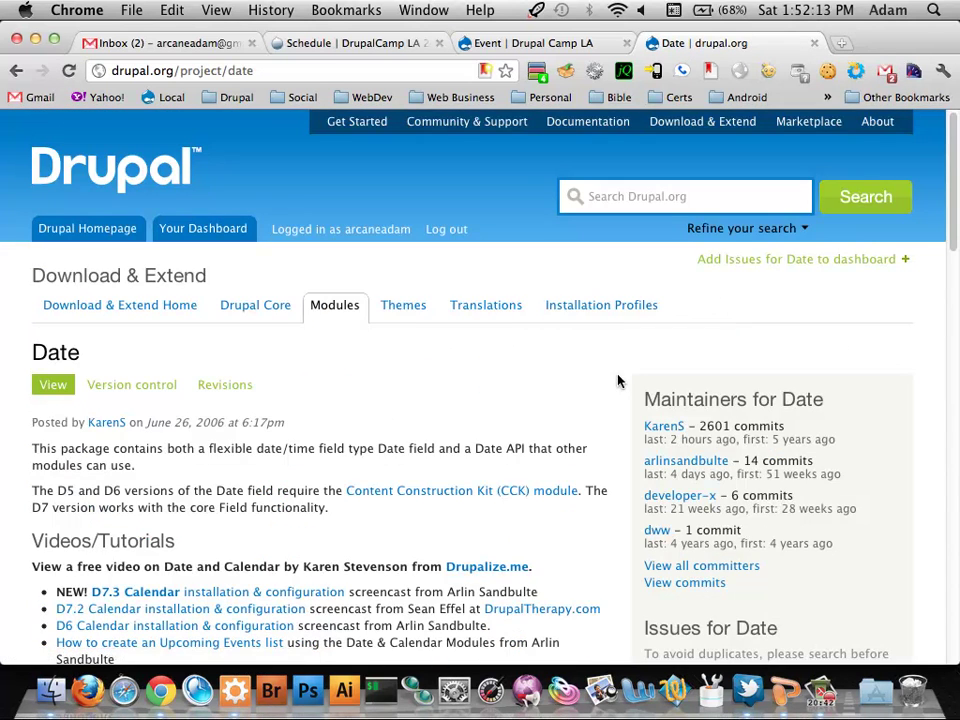
Step: Download the tar.gz archive of the Date module's recommended 7.x-2.0-alpha3 release
scroll(259, 415, "down", 5)
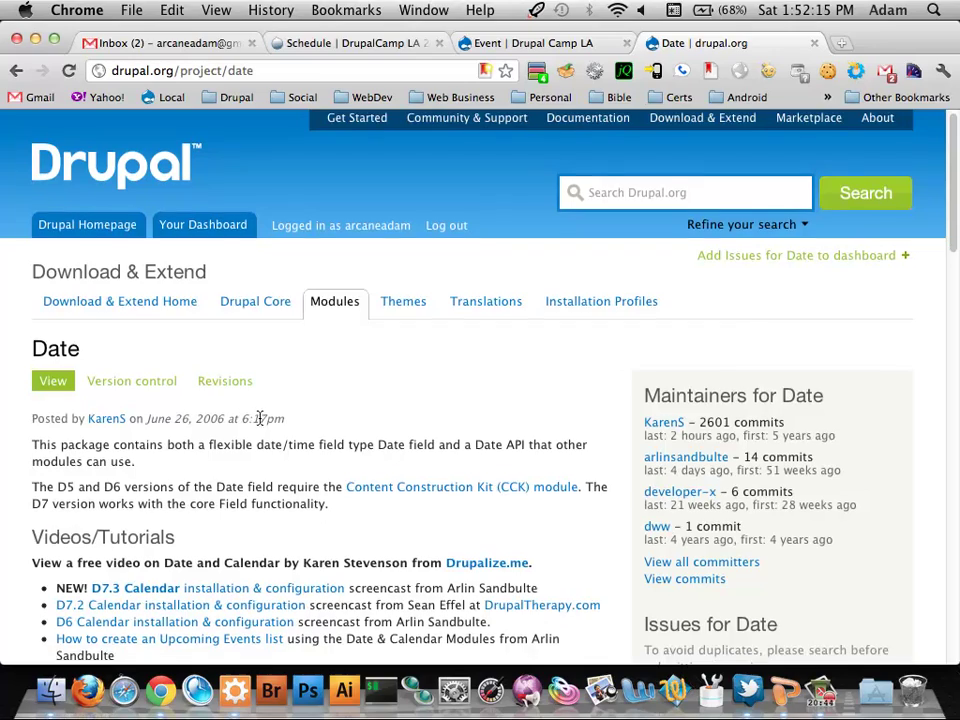
scroll(262, 406, "down", 18)
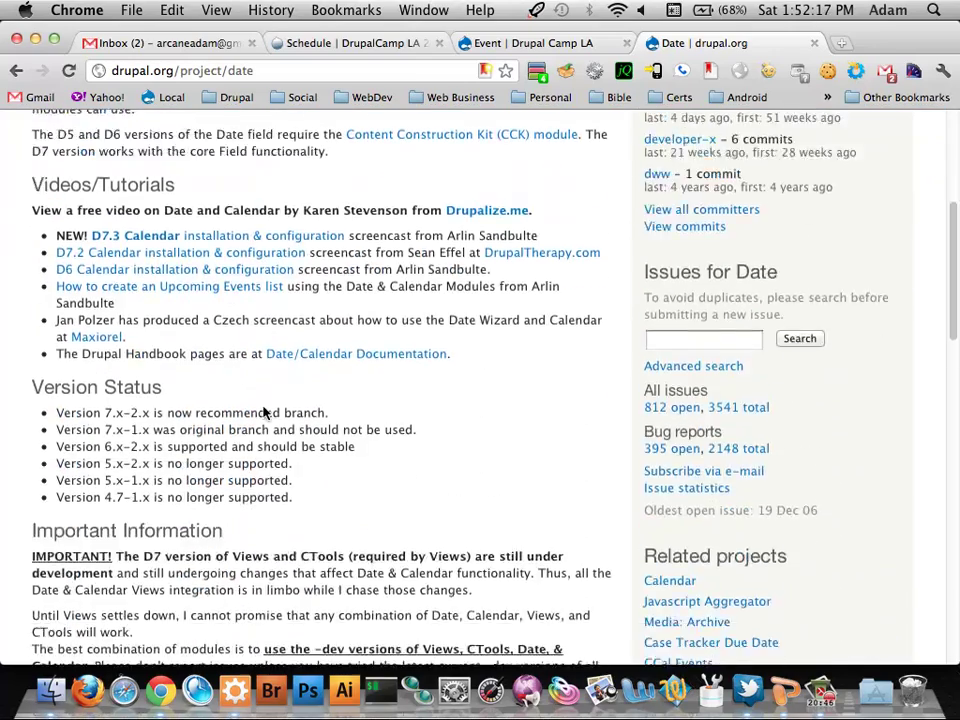
scroll(262, 407, "down", 3)
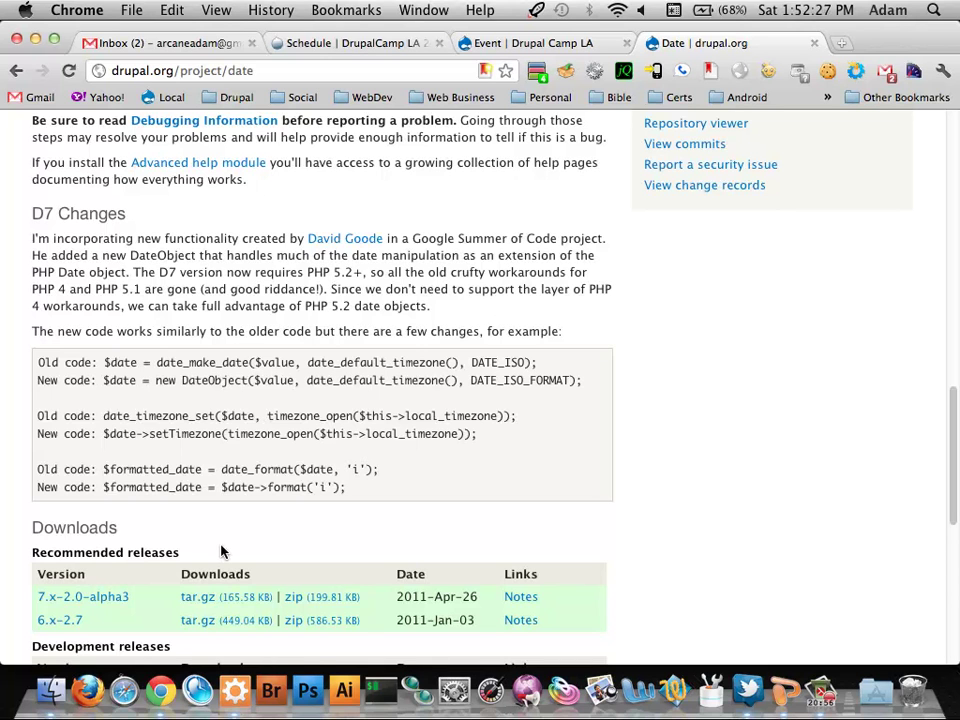
left_click(208, 598)
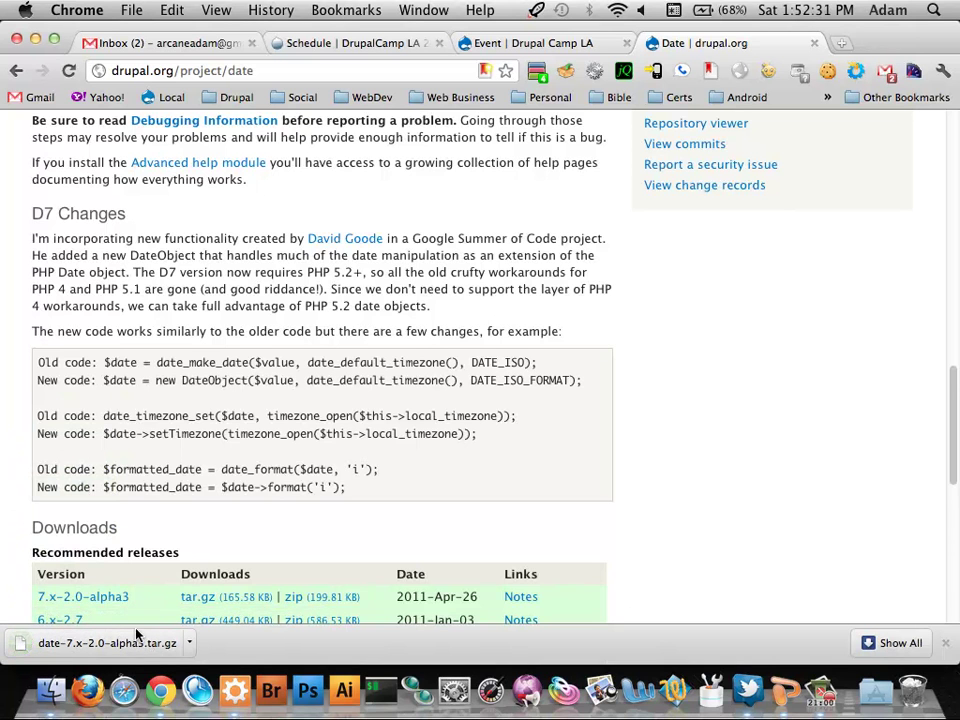
scroll(255, 497, "down", 2)
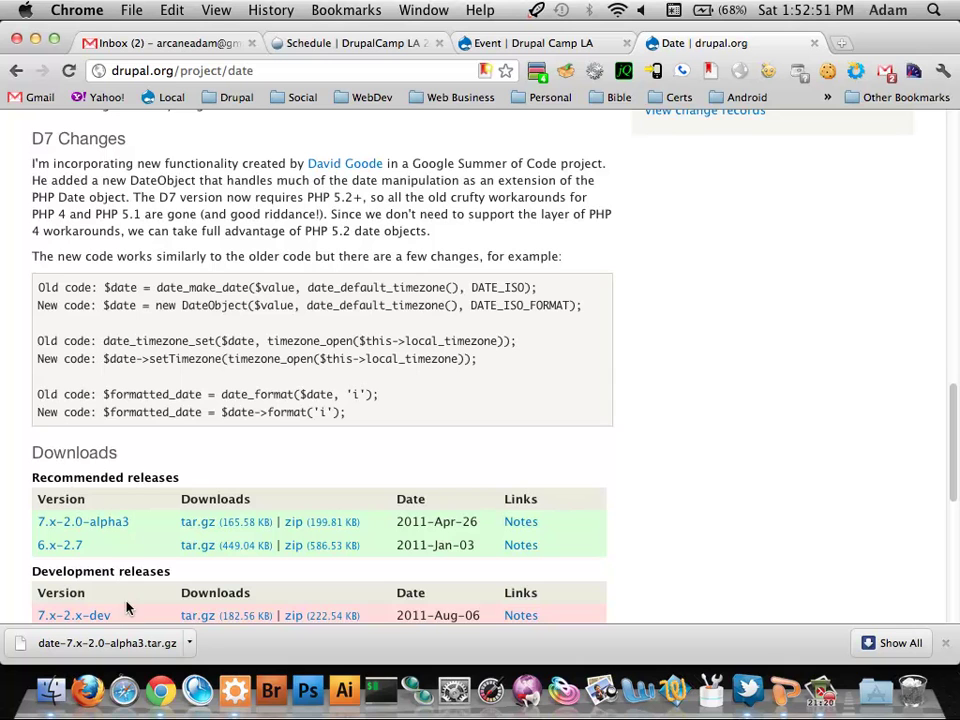
Step: Switch to Finder and extract the date-7.x-2.0-alpha3.tar.gz archive in the Downloads folder
left_click(45, 670)
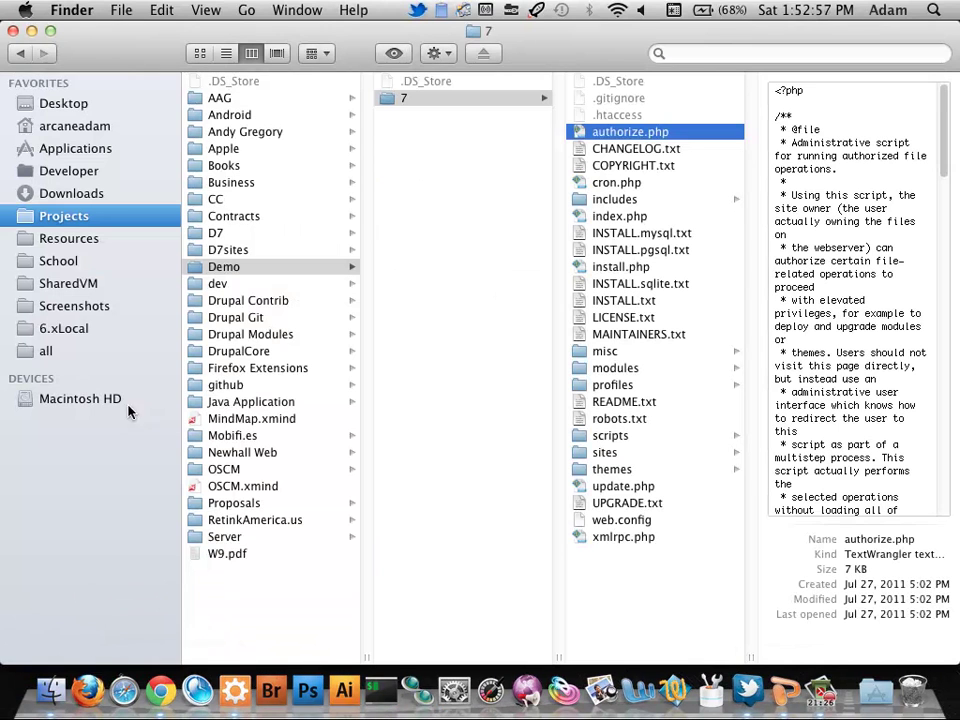
key("super+shift+d")
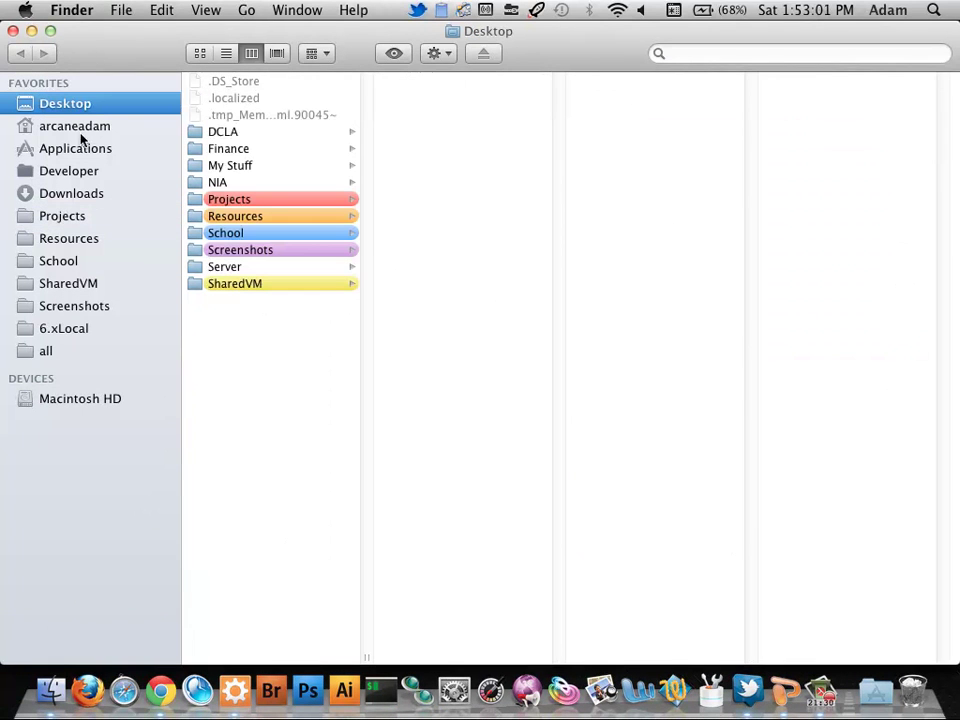
left_click(79, 193)
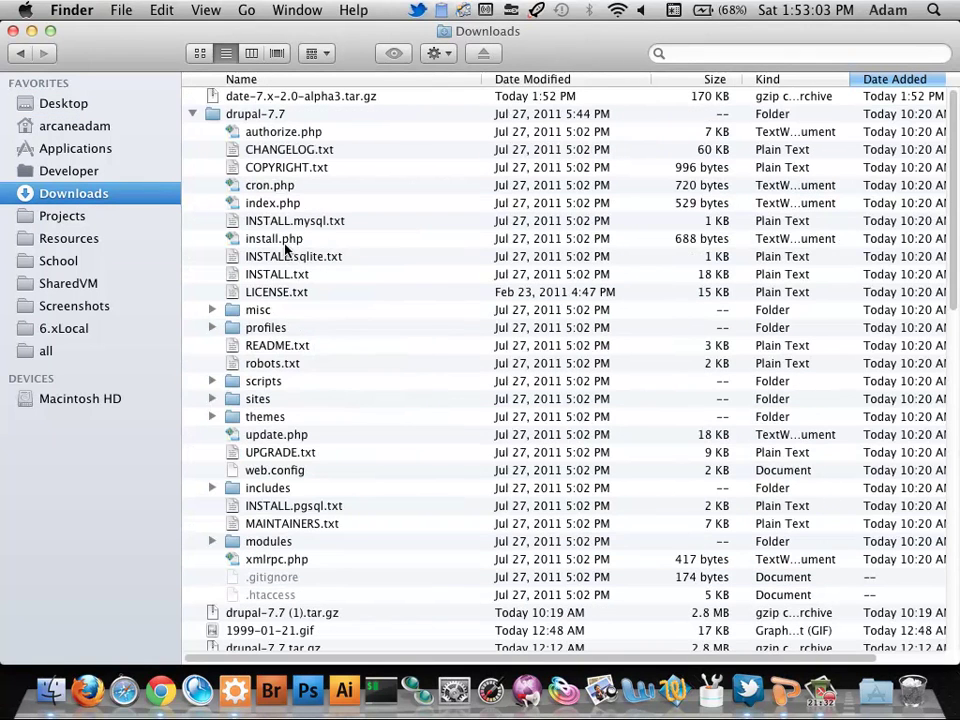
left_click(192, 116)
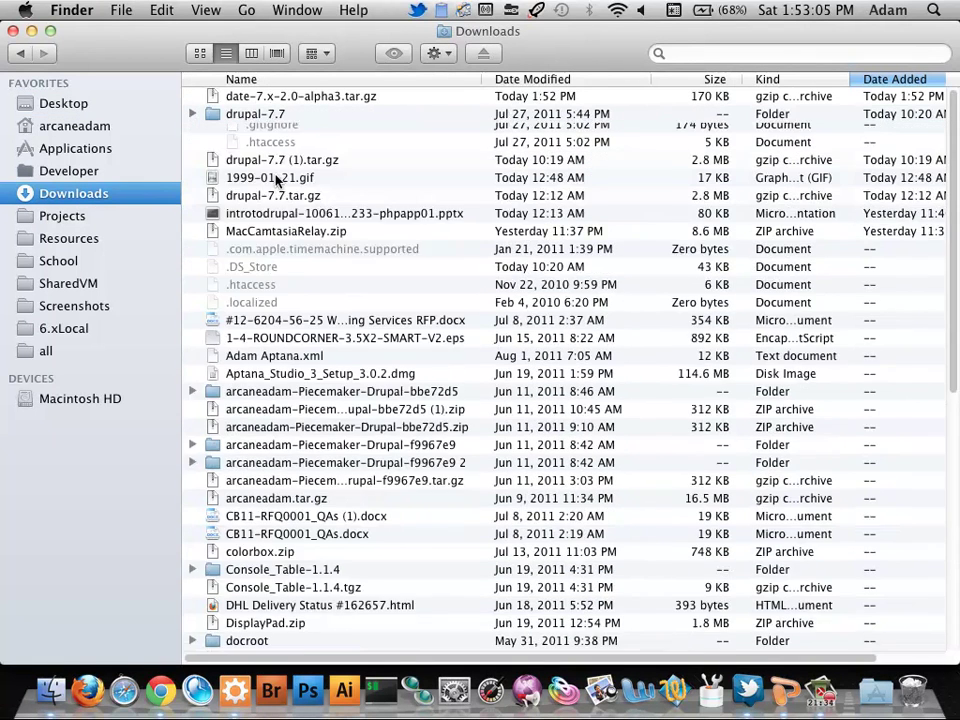
double_click(298, 97)
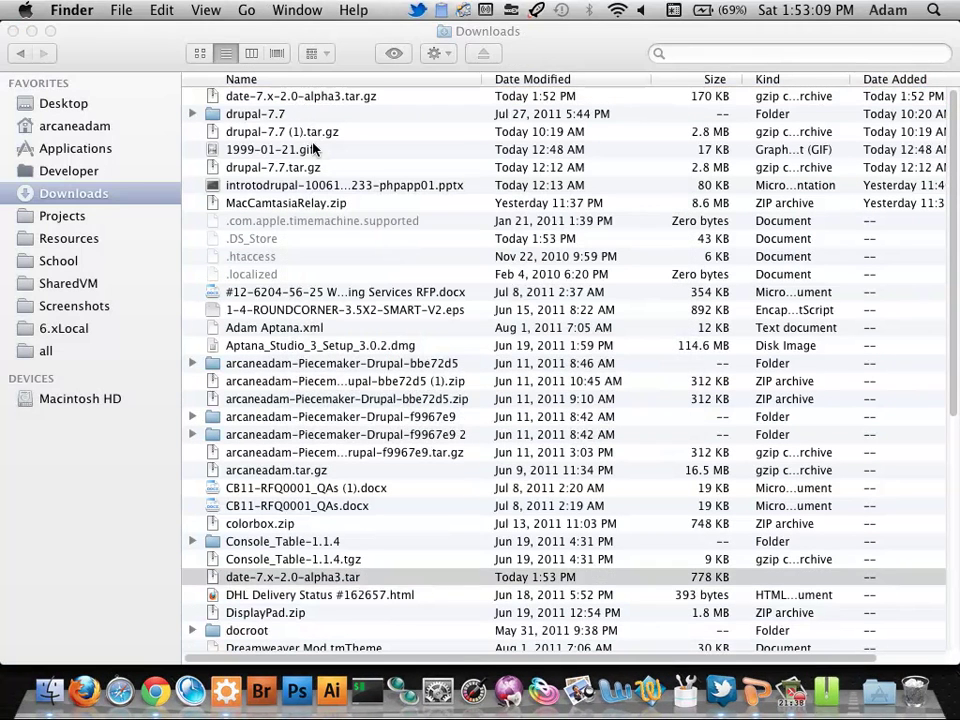
left_click(270, 577)
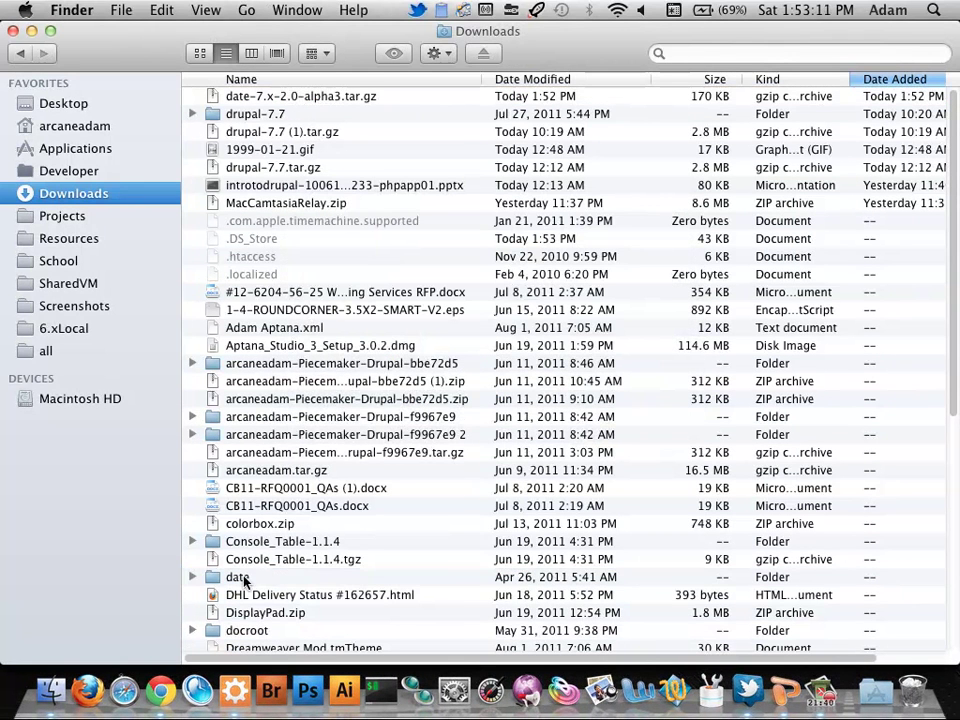
Step: Copy the extracted date folder into sites/all/modules of the Drupal site in Projects/Demo/7
left_click(243, 577)
right_click(243, 577)
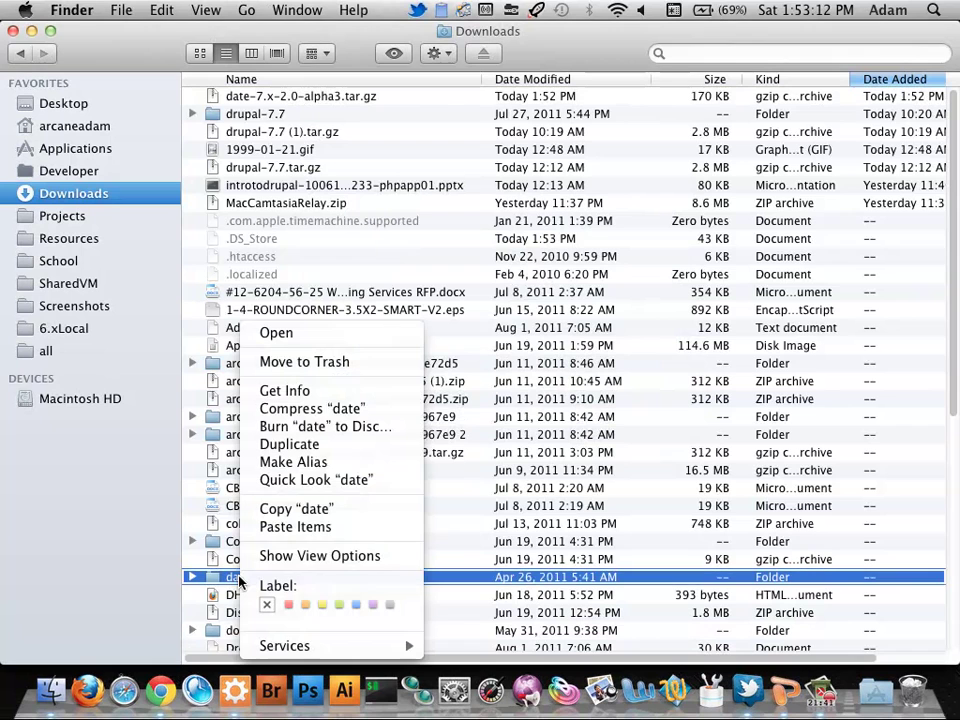
left_click(280, 509)
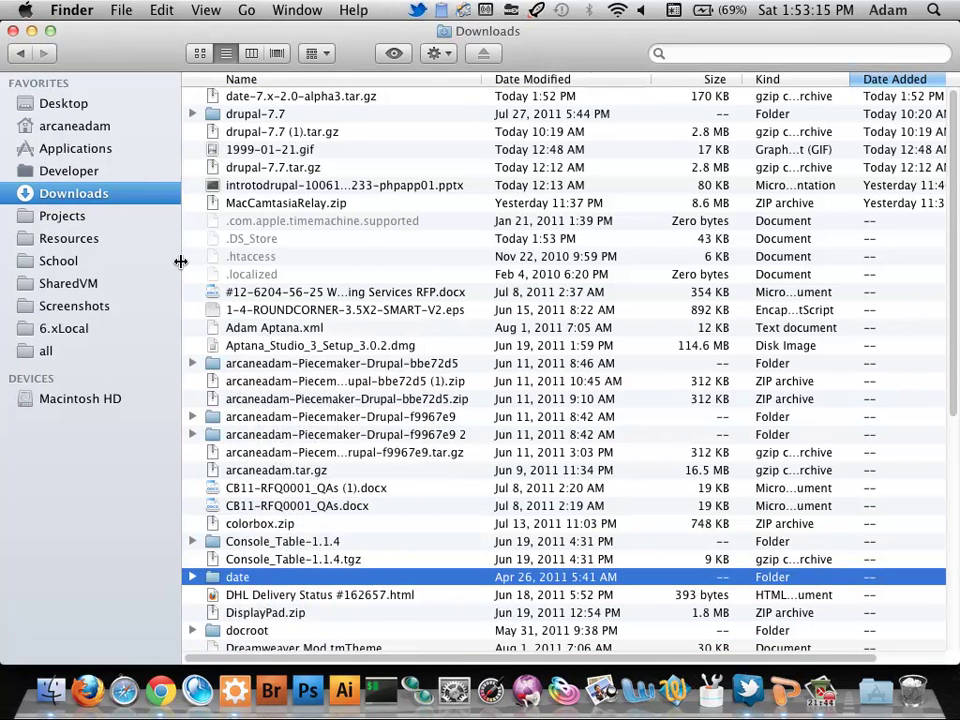
key("super+bracketleft")
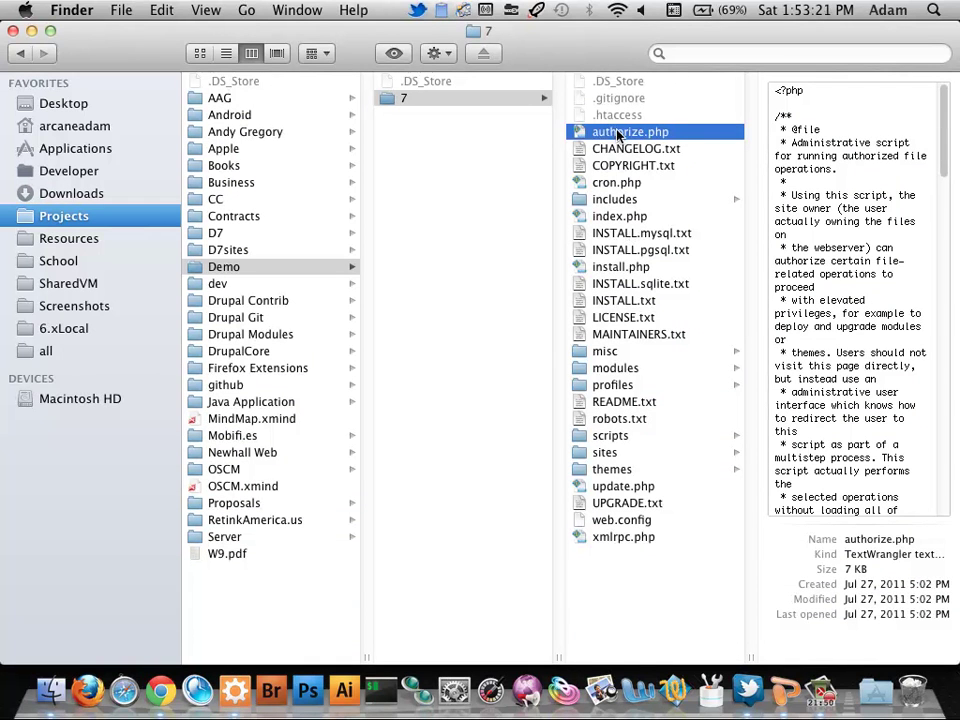
left_click(617, 370)
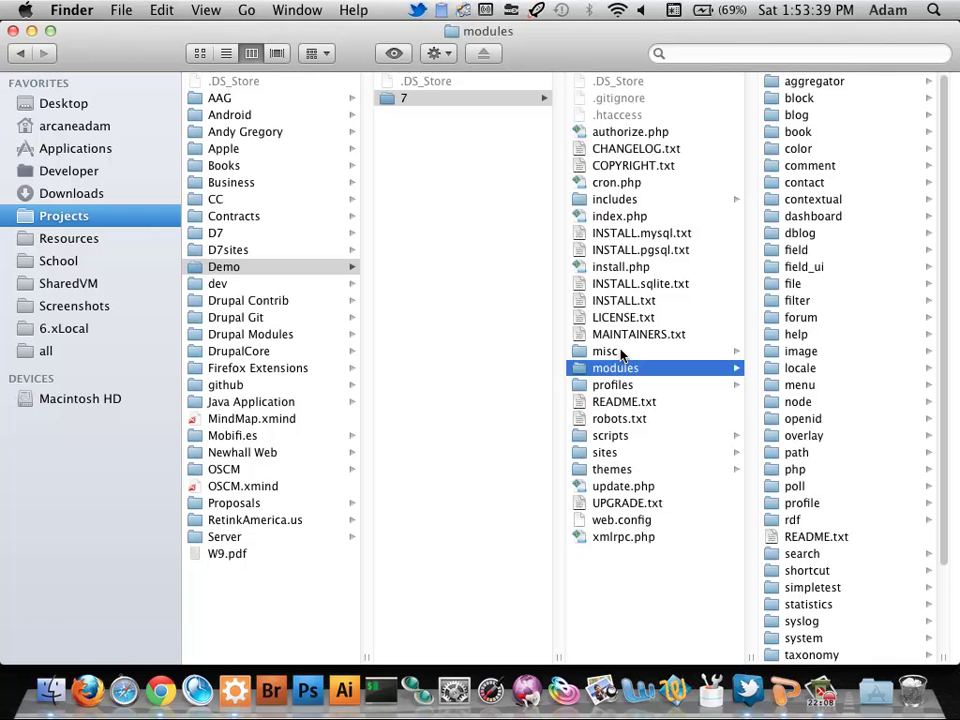
left_click(613, 456)
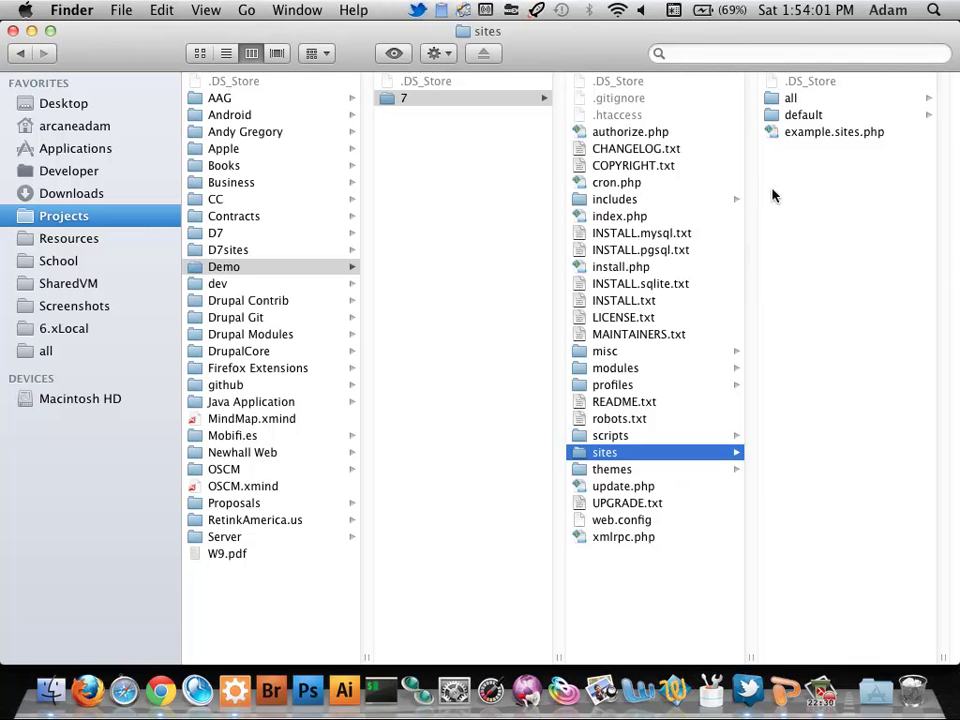
left_click(788, 99)
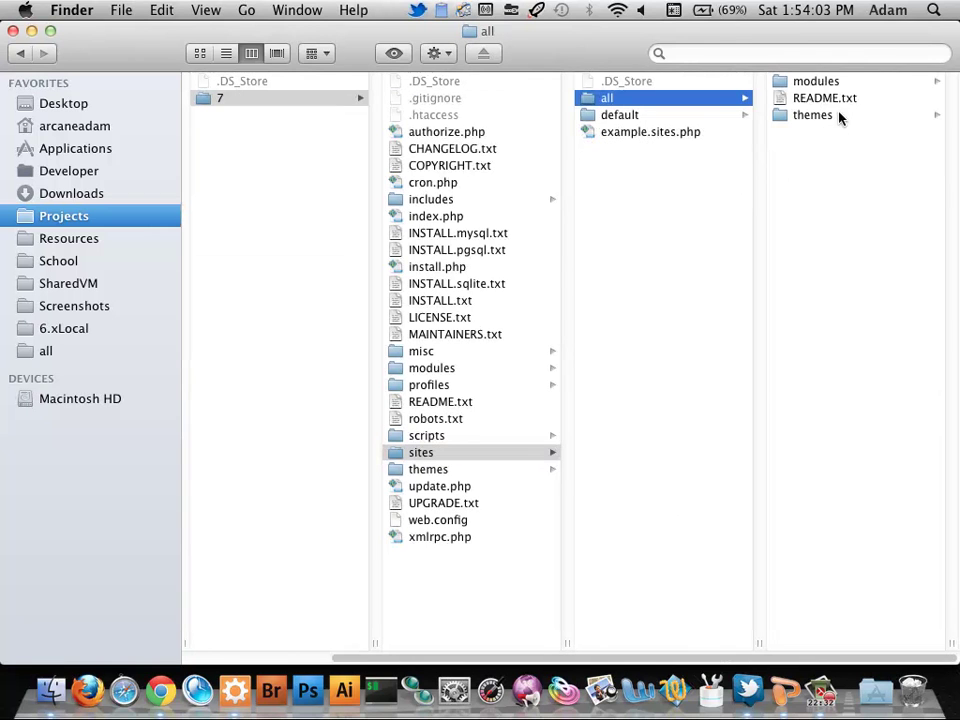
left_click(810, 84)
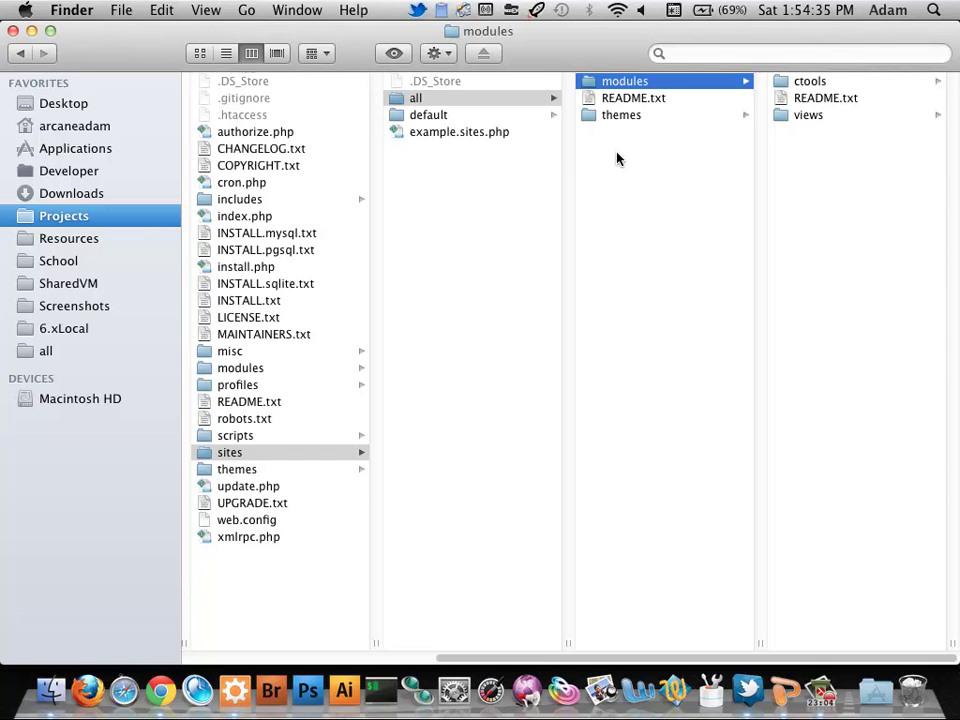
right_click(805, 184)
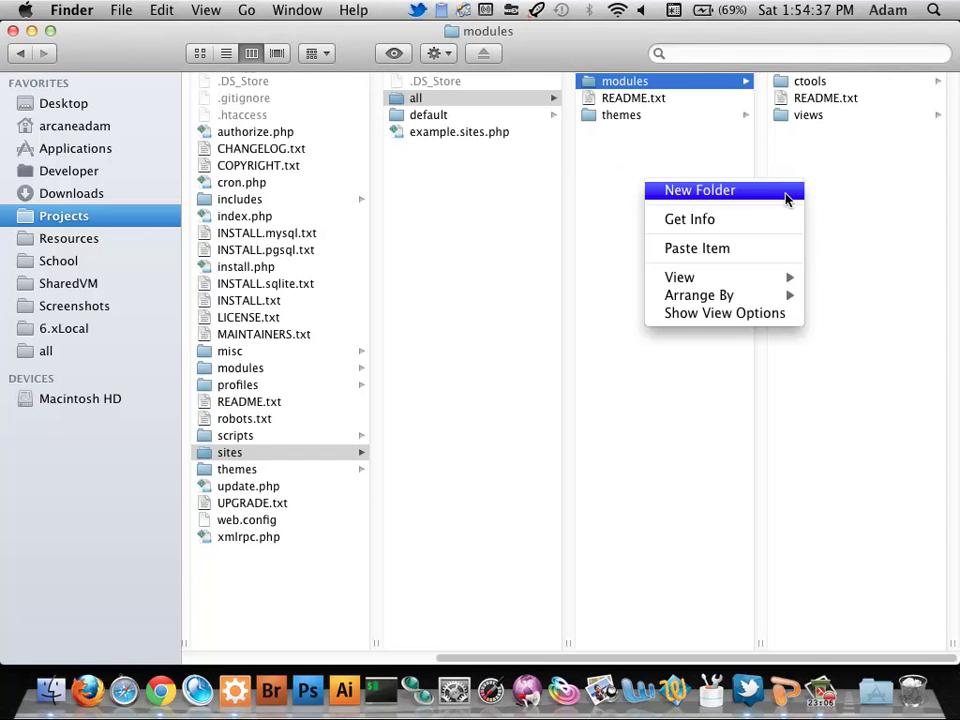
left_click(785, 248)
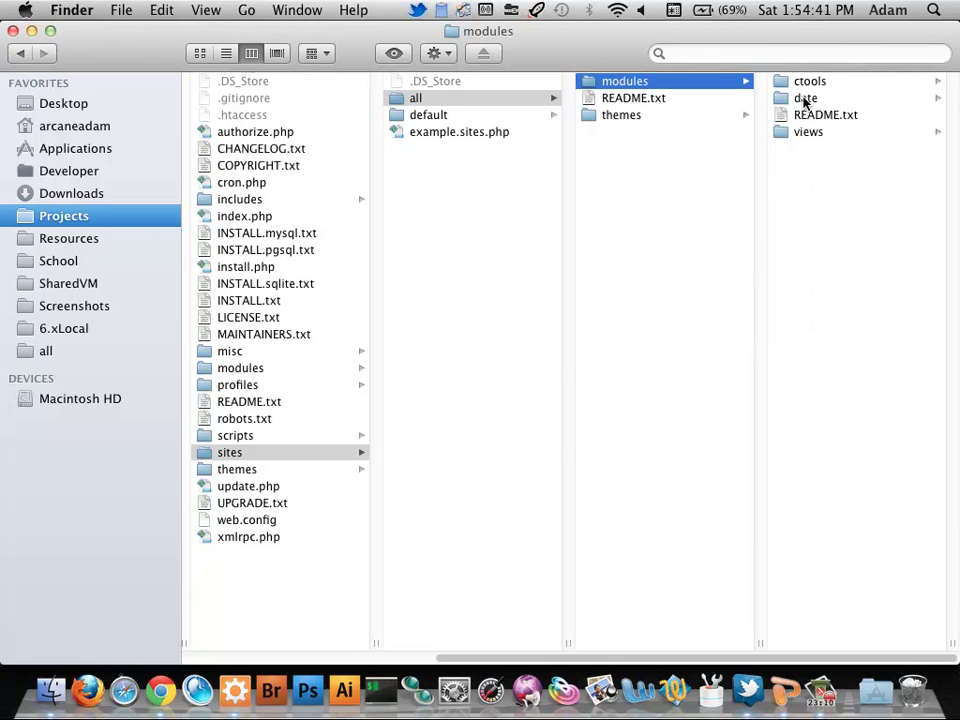
Step: Return to Chrome, close the Date project page and review the Date/Time section of the site's module list
key("super+Tab")
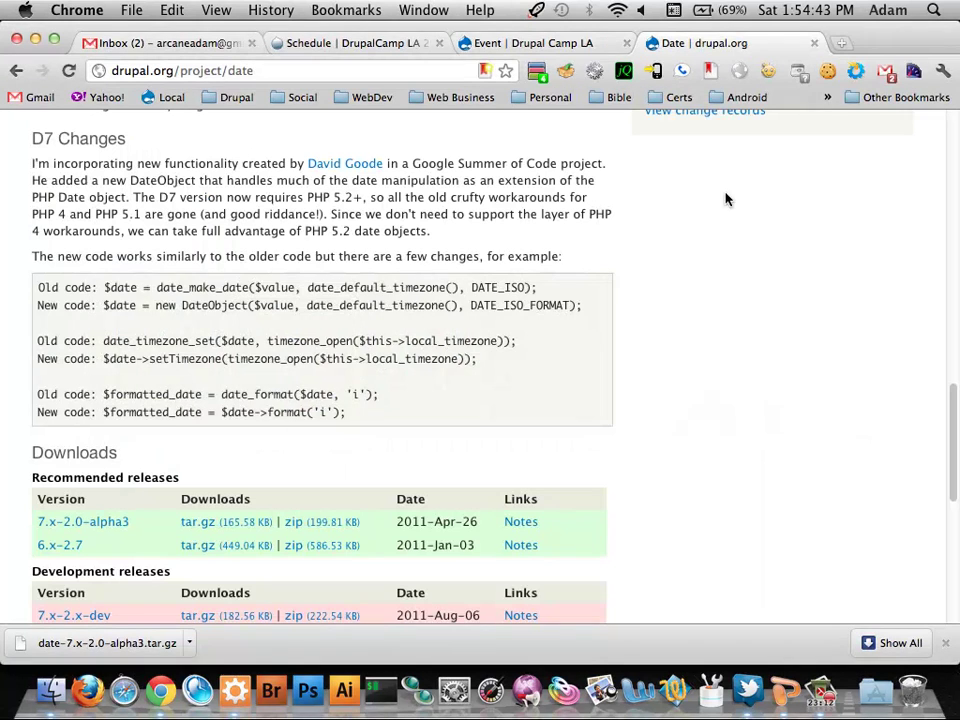
left_click(815, 43)
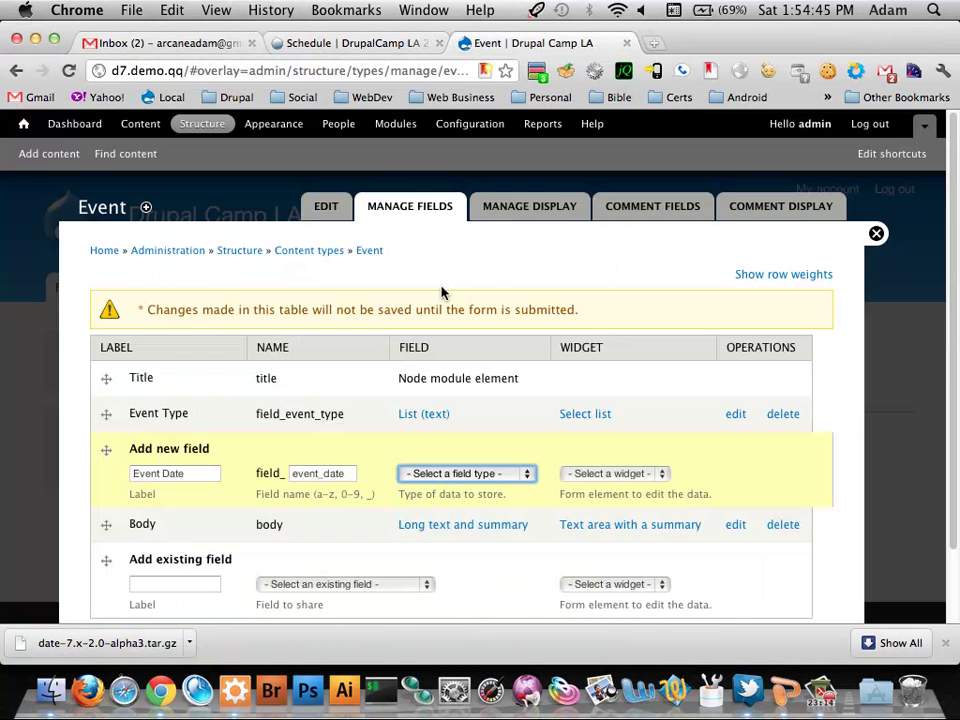
left_click(396, 124)
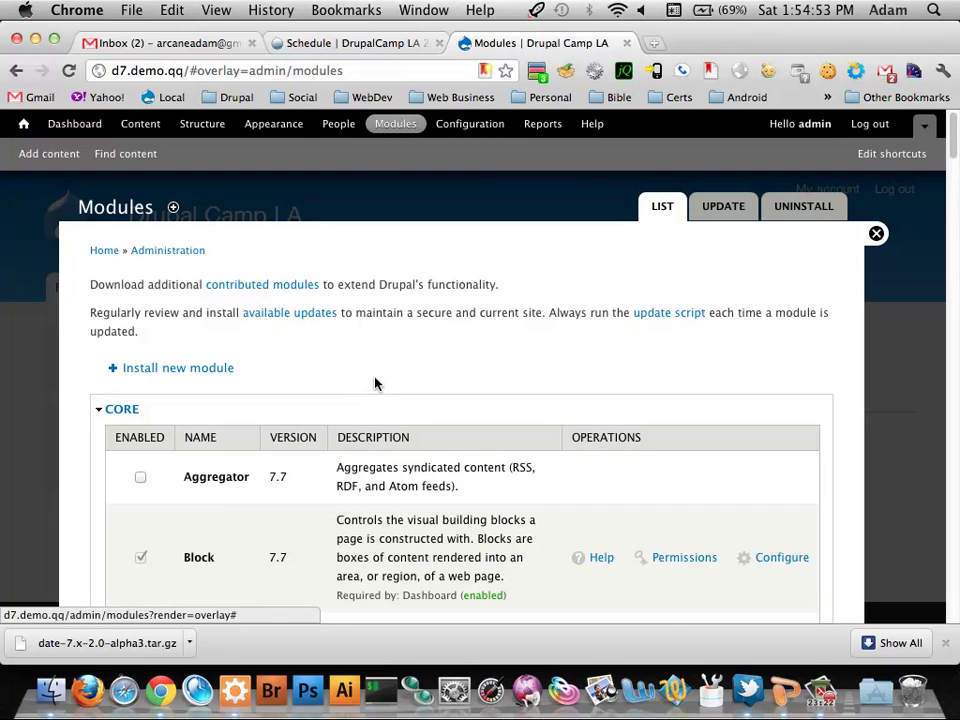
scroll(375, 383, "down", 5)
scroll(352, 405, "down", 12)
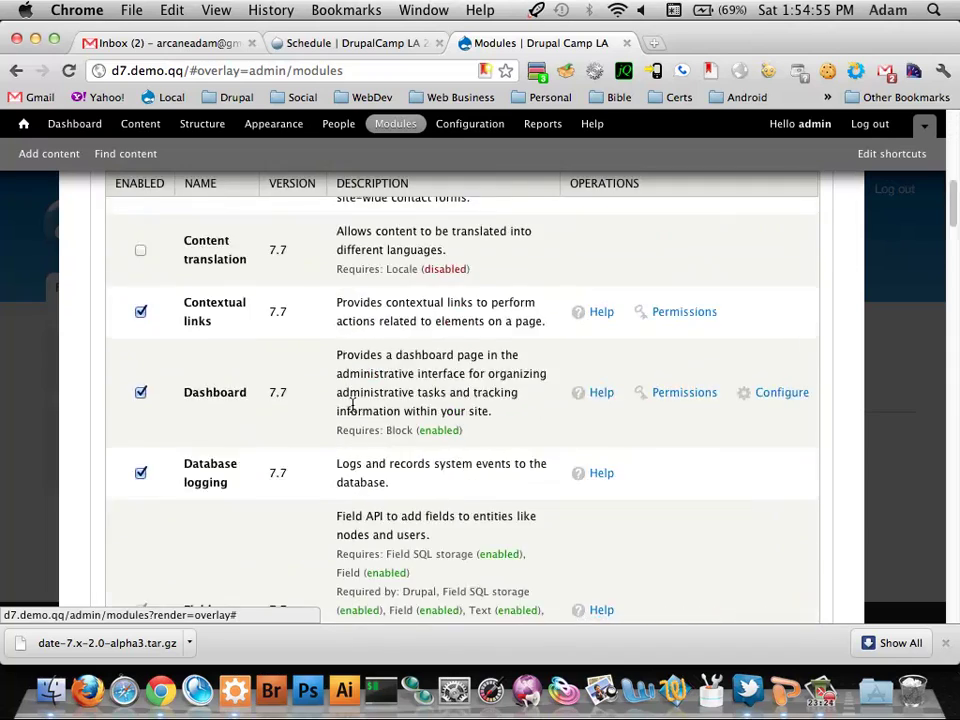
scroll(352, 405, "down", 20)
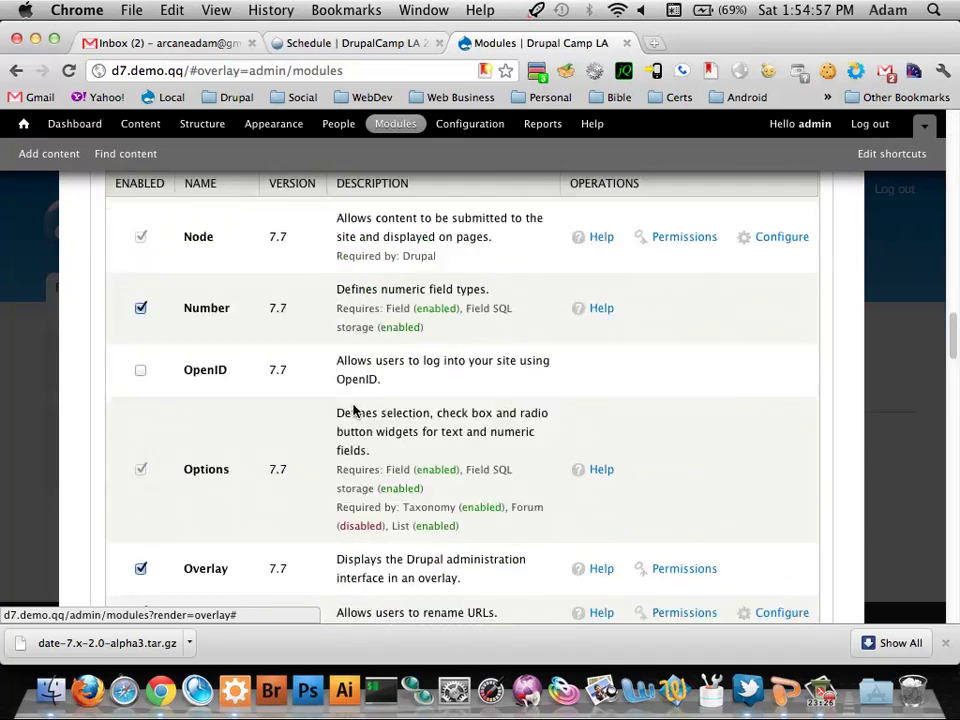
scroll(352, 405, "down", 20)
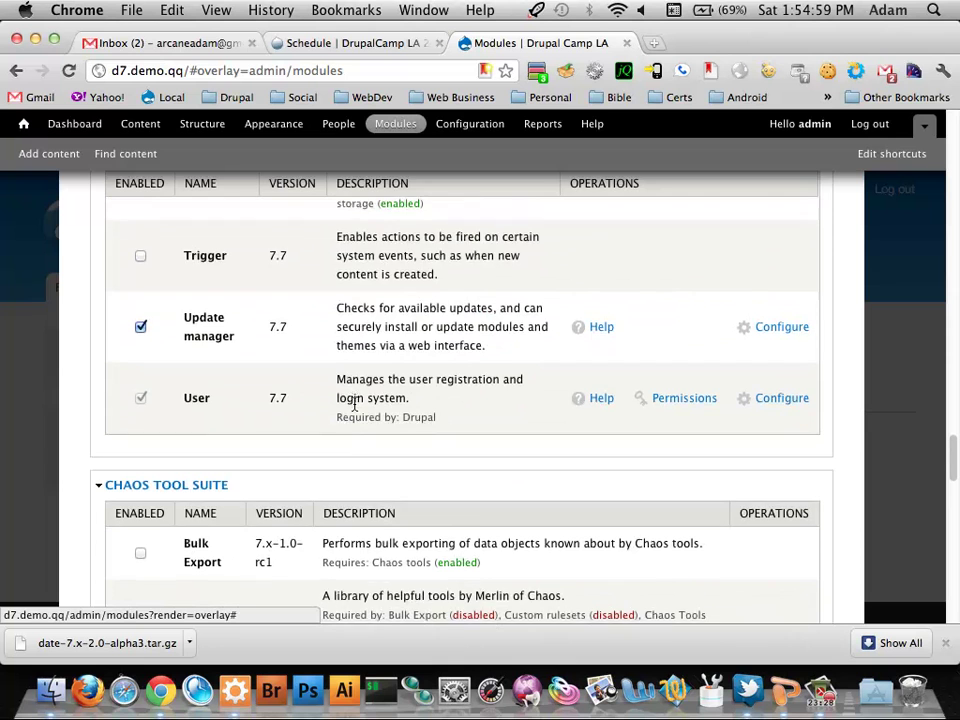
scroll(354, 404, "down", 4)
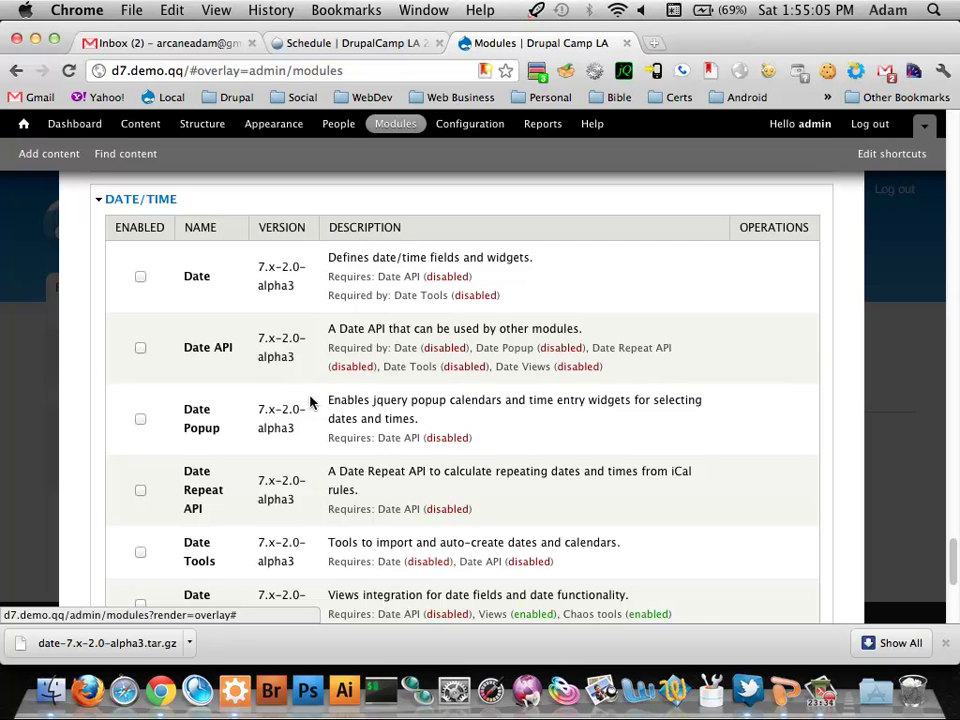
scroll(310, 402, "down", 1)
scroll(310, 405, "down", 5)
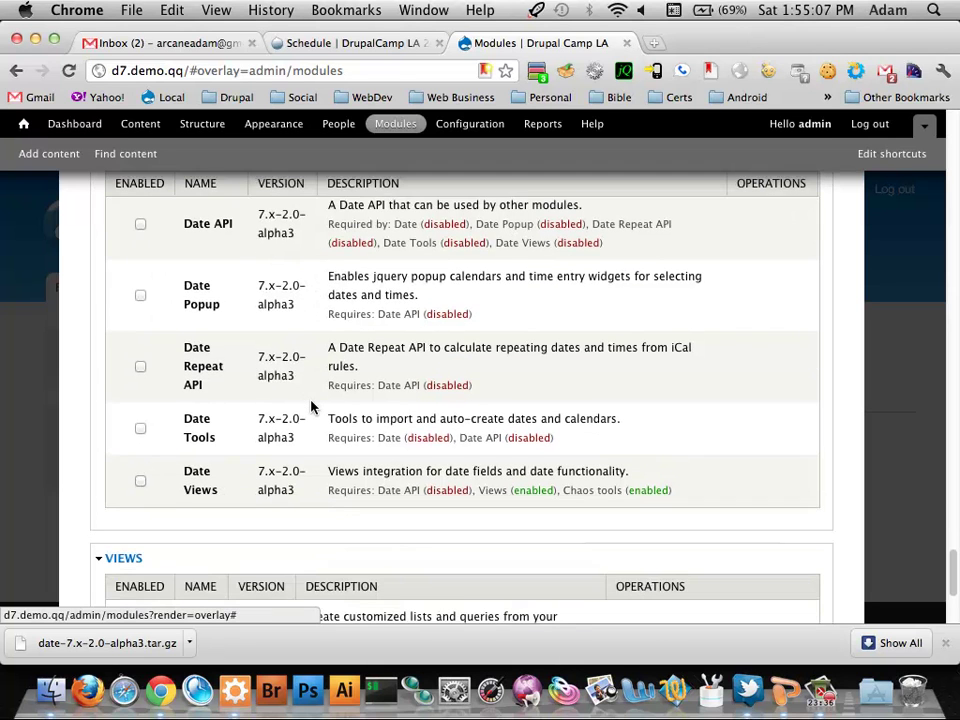
scroll(312, 406, "up", 3)
scroll(312, 406, "up", 2)
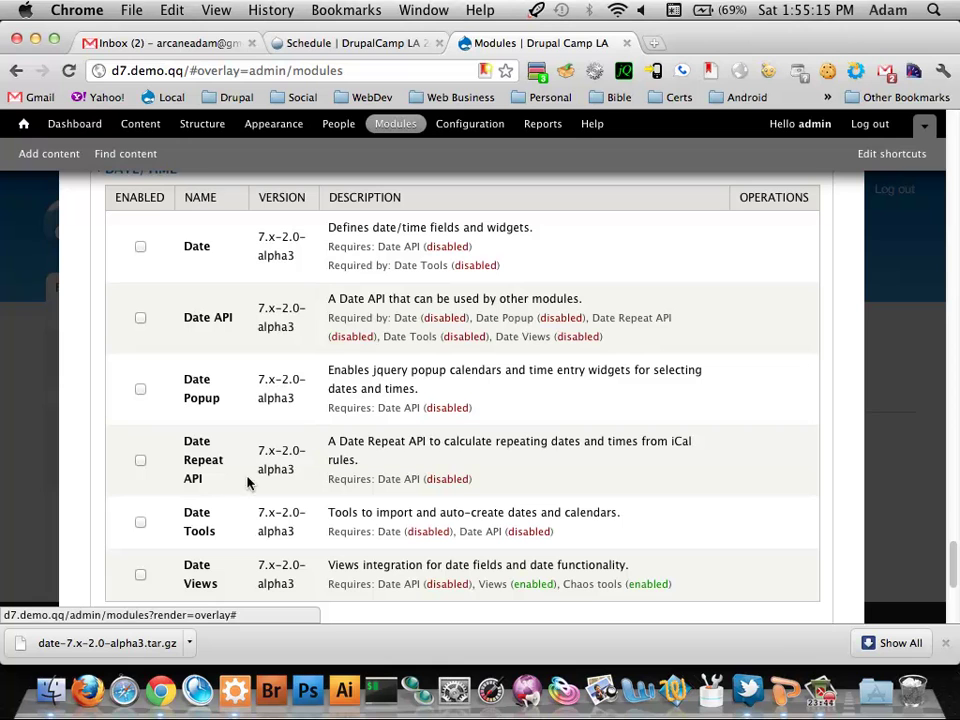
Step: Enable the Date, Date API, Date Popup and Date Views modules and save the module configuration
left_click(140, 246)
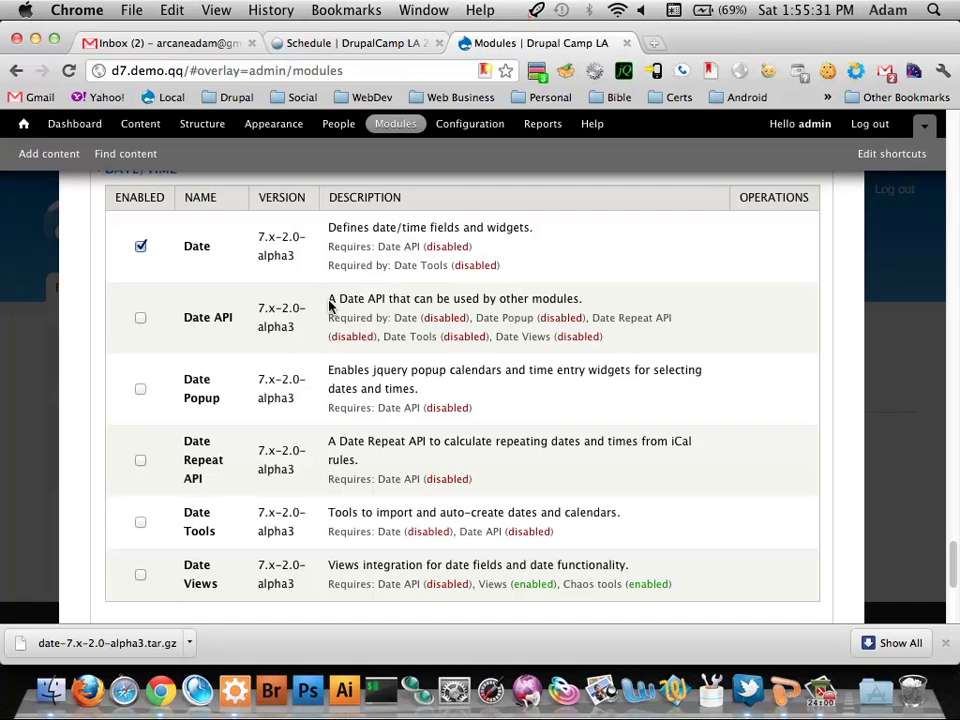
left_click(140, 318)
scroll(186, 327, "down", 1)
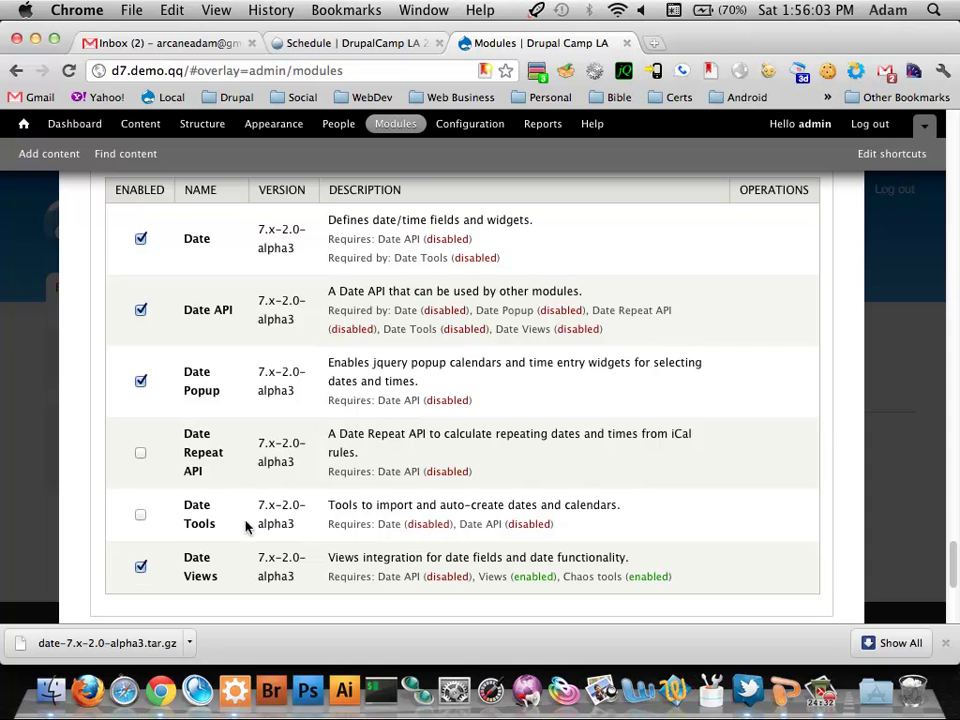
scroll(281, 489, "down", 3)
scroll(281, 489, "up", 4)
scroll(251, 578, "up", 3)
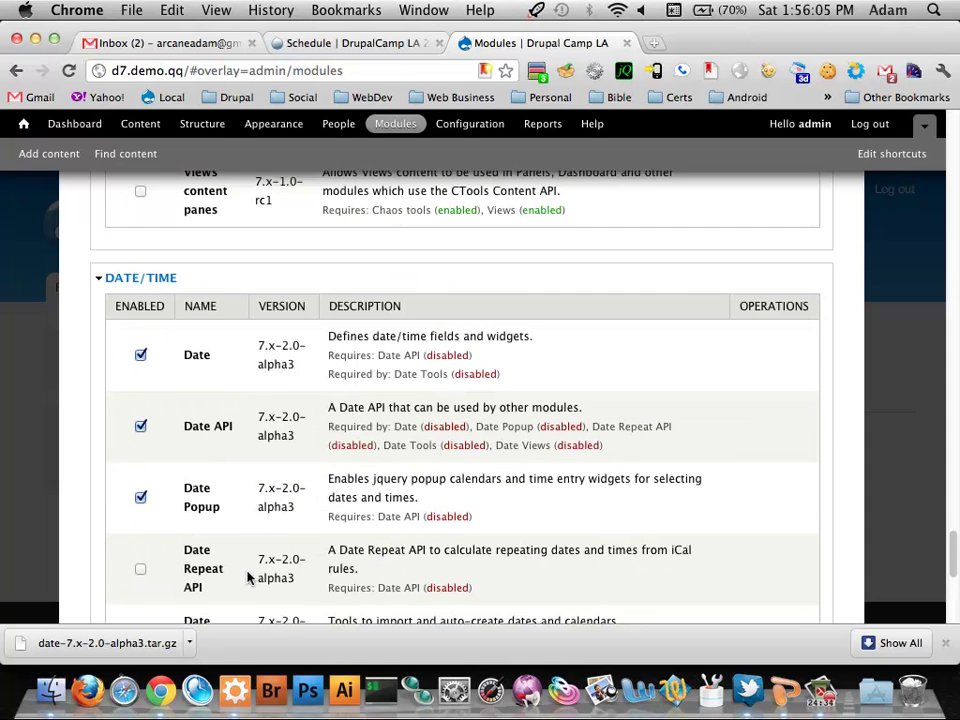
scroll(251, 576, "down", 3)
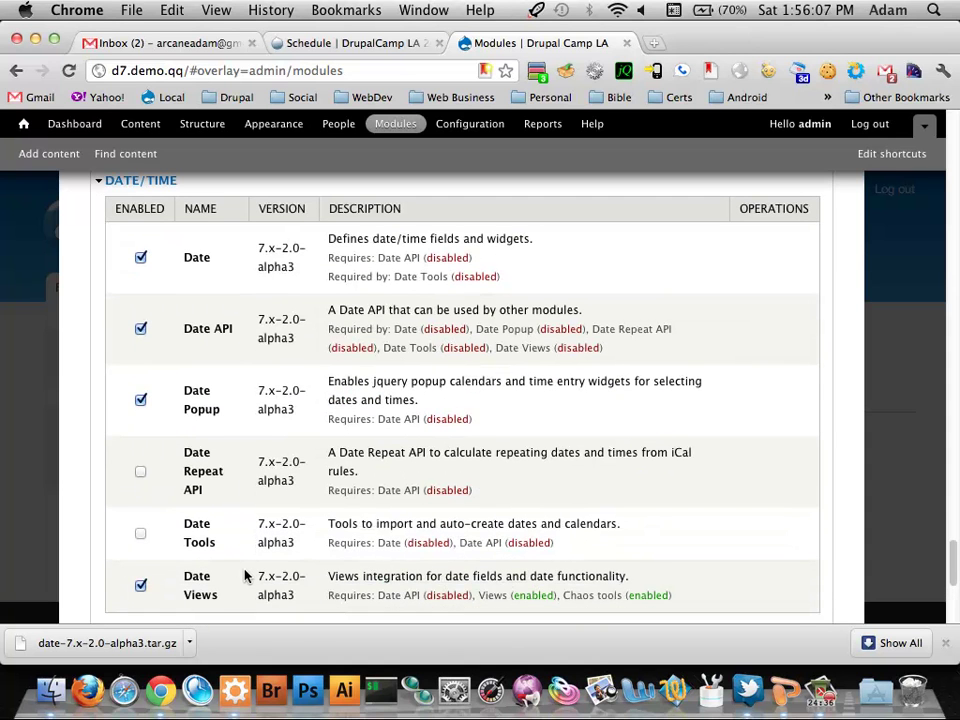
scroll(252, 572, "down", 7)
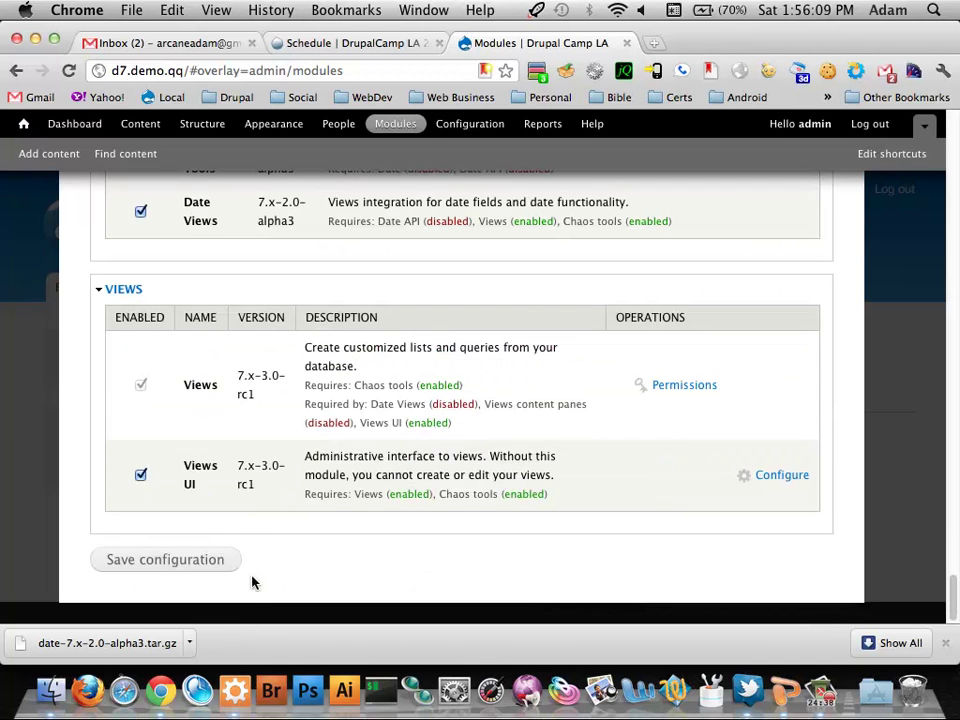
left_click(210, 566)
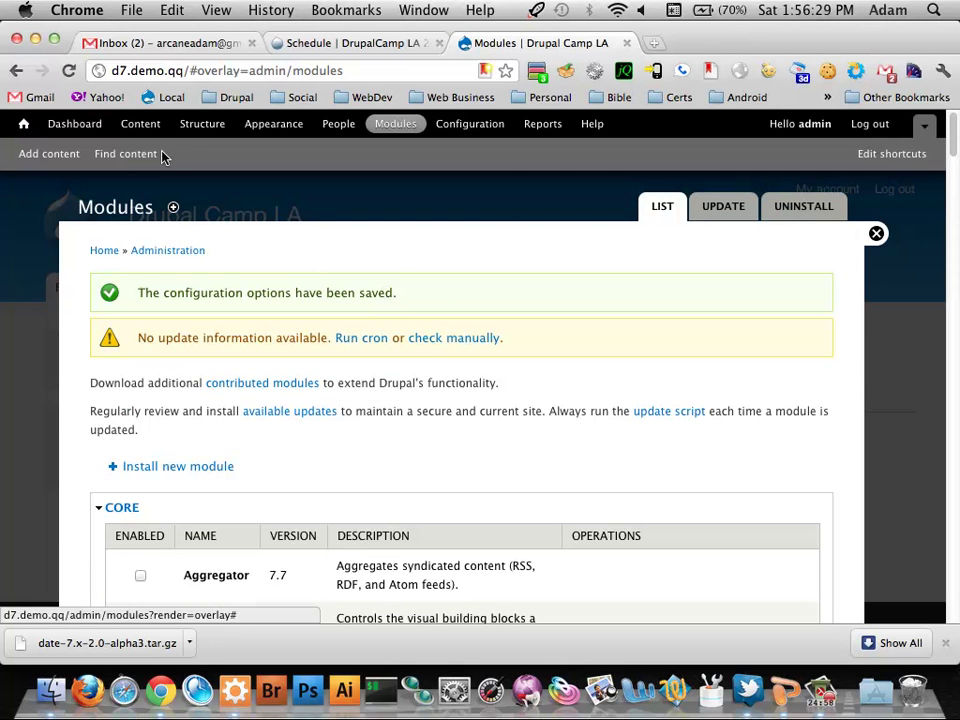
Step: Open the Event content type's field management and move the Add new field row between Event Type and Body
left_click(211, 131)
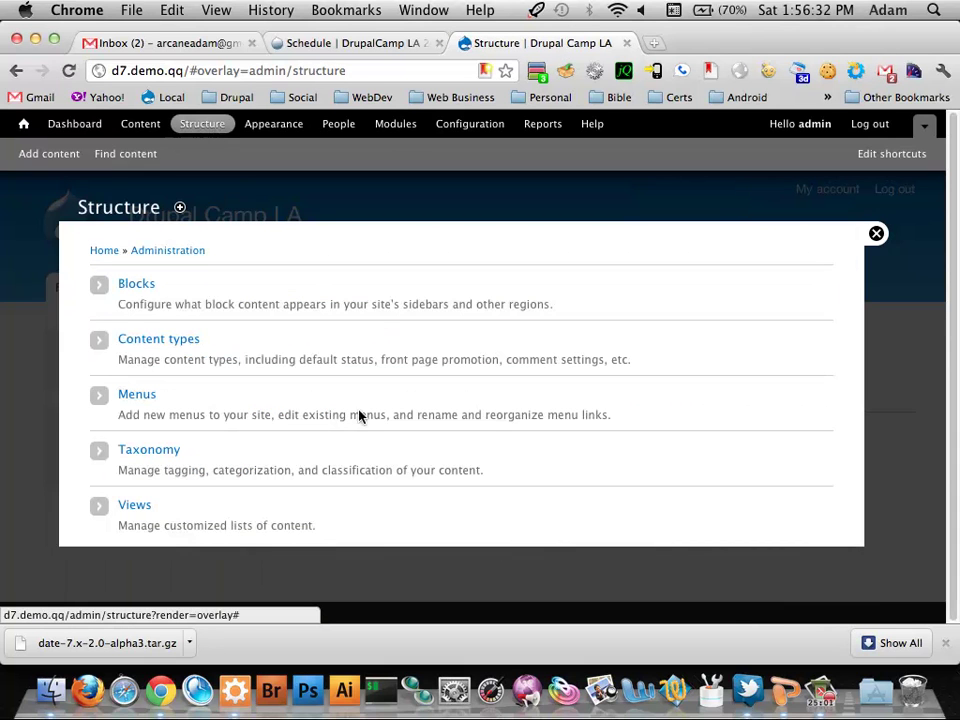
left_click(121, 345)
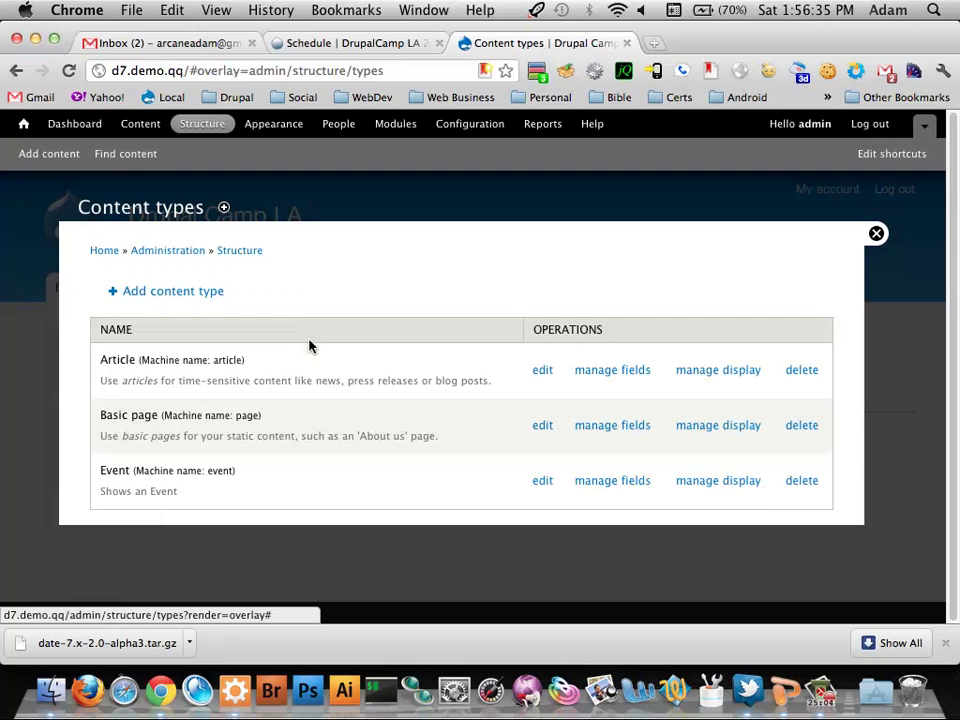
left_click(618, 482)
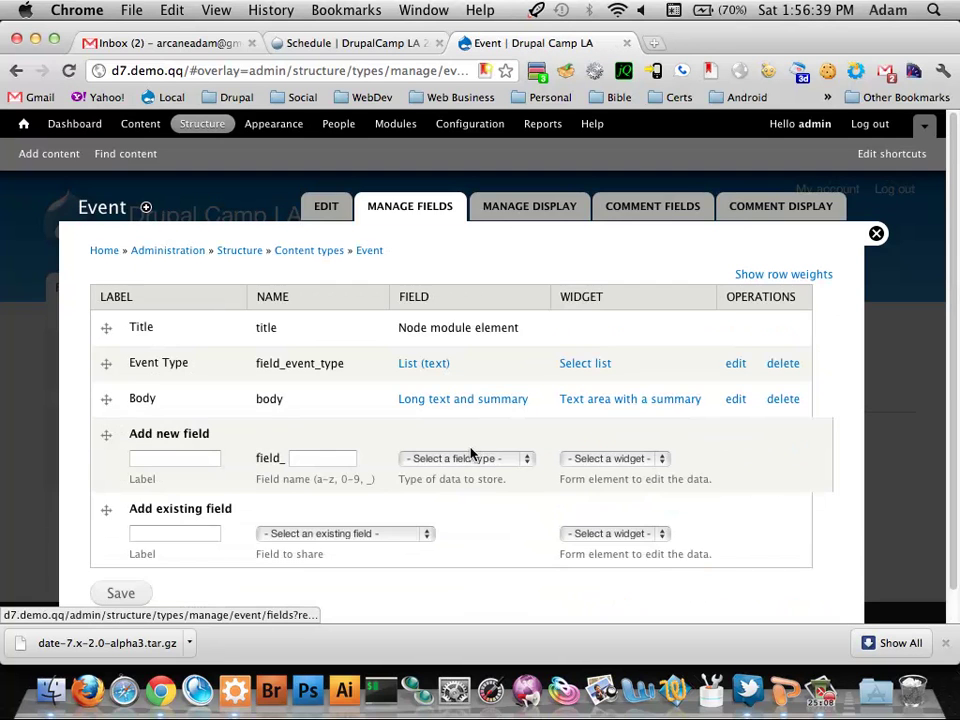
scroll(461, 456, "down", 1)
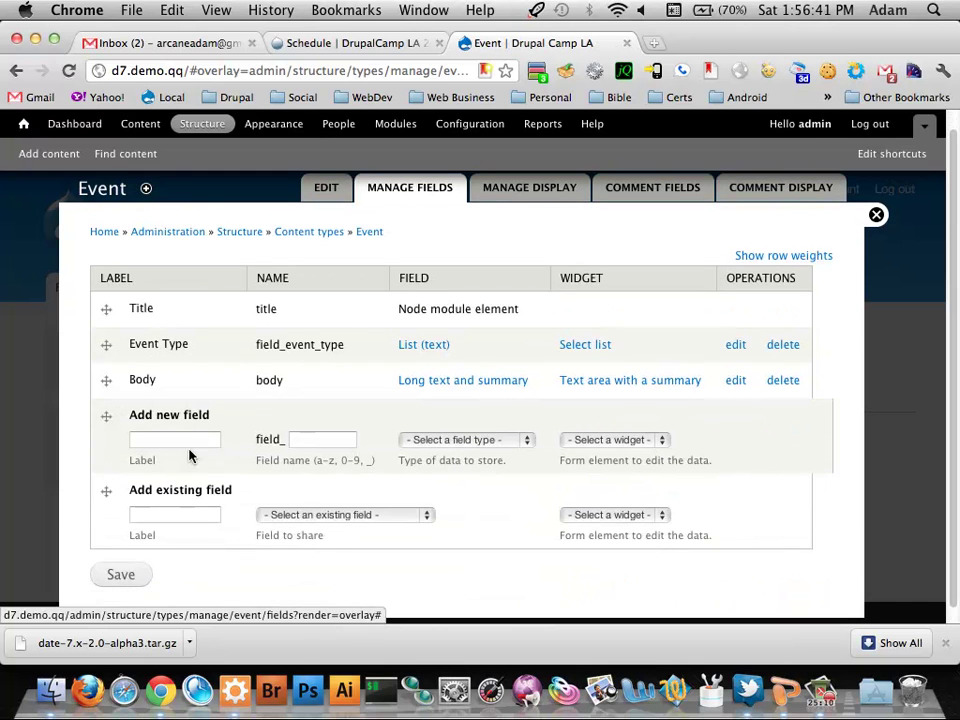
left_click_drag(112, 428, 150, 396)
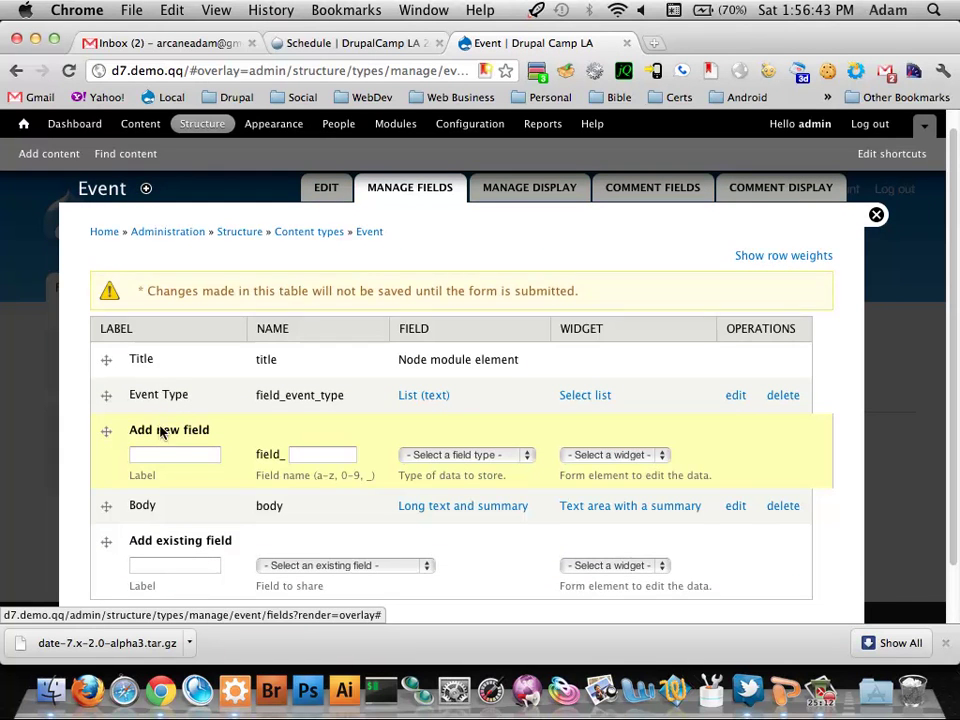
Step: Label the new field Event Date and give it the field name event_date
left_click(171, 455)
type("Eve")
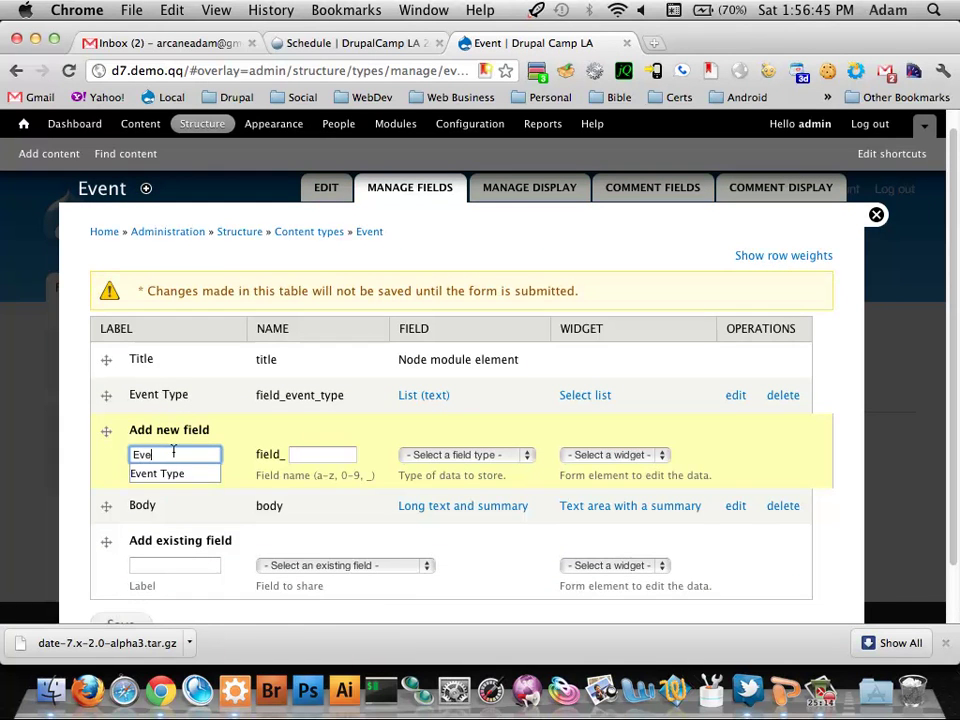
type("nt Date")
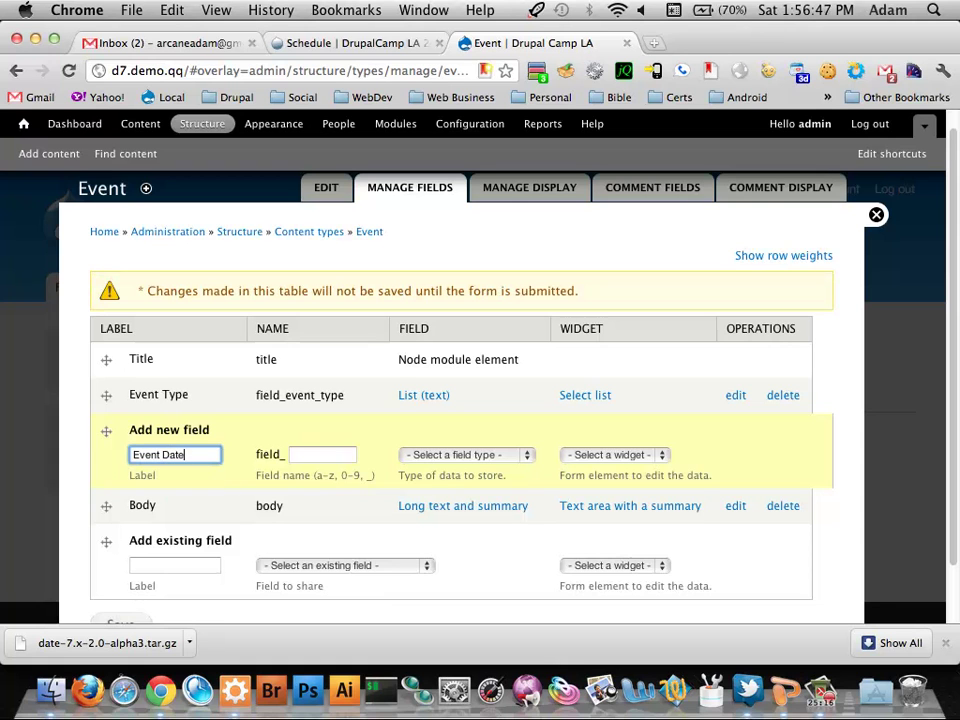
left_click(322, 455)
type("even")
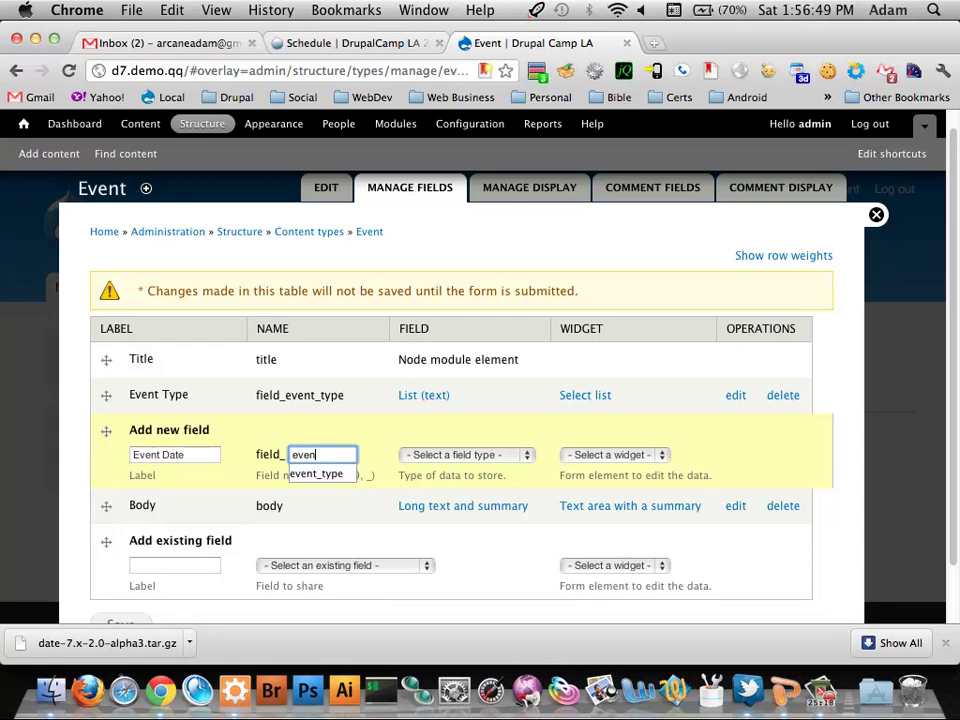
type("t_date")
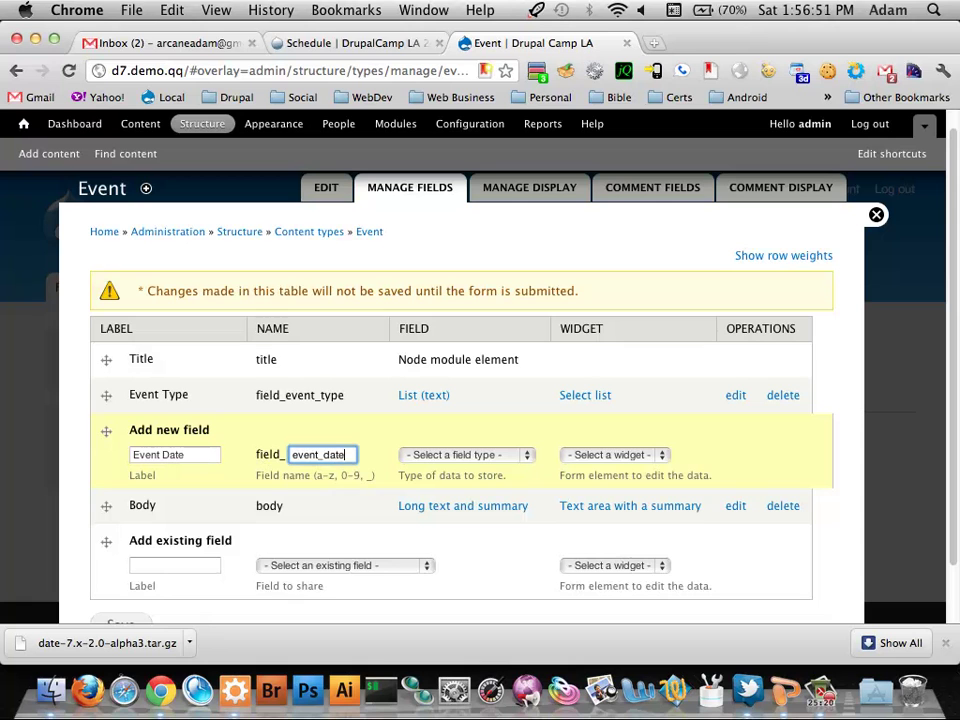
Step: Review the existing fields that can be shared with the Event content type, leaving none selected
double_click(310, 455)
scroll(310, 499, "down", 2)
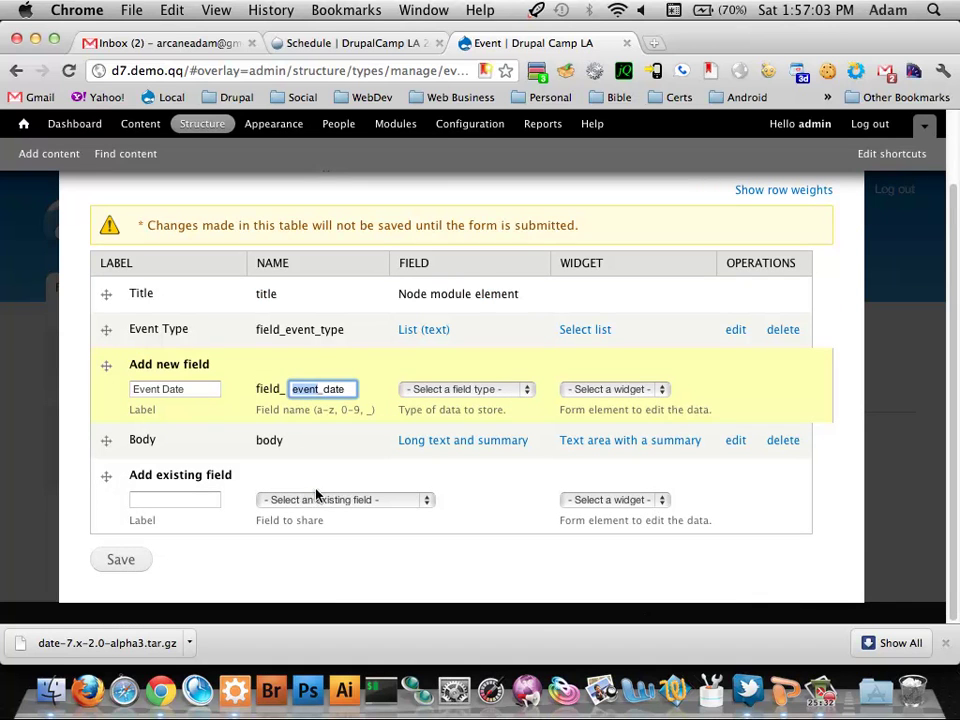
left_click(328, 500)
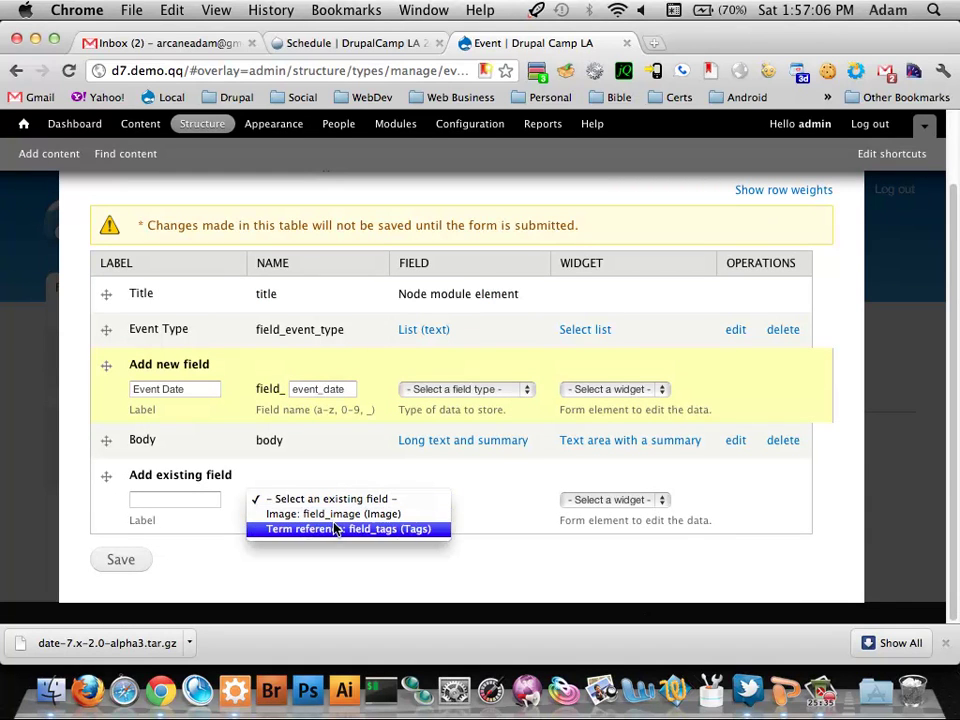
left_click(323, 467)
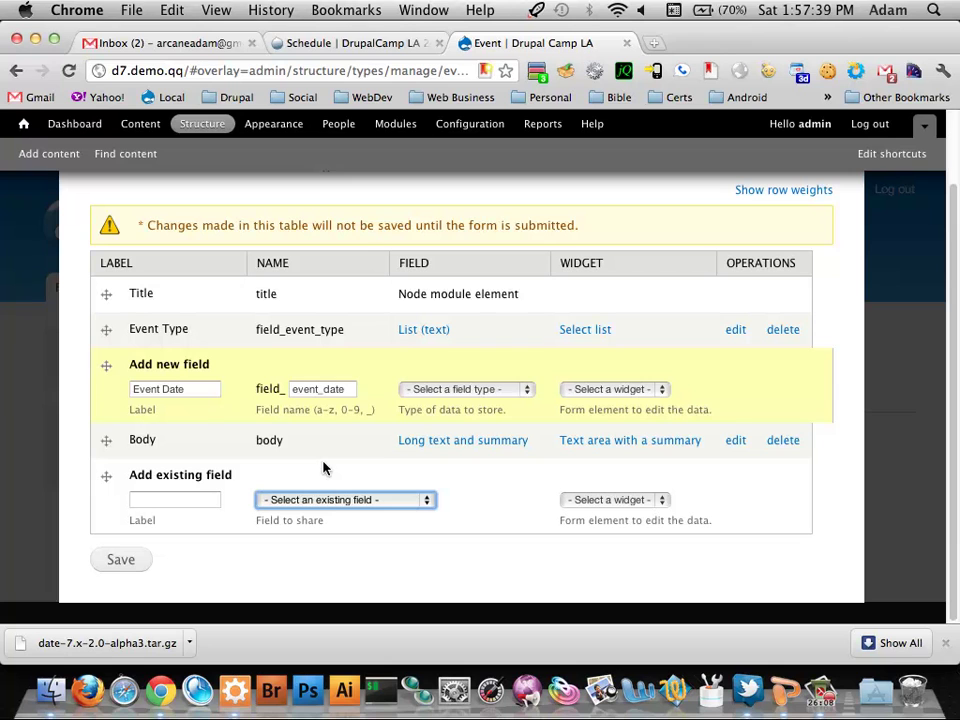
left_click(313, 389)
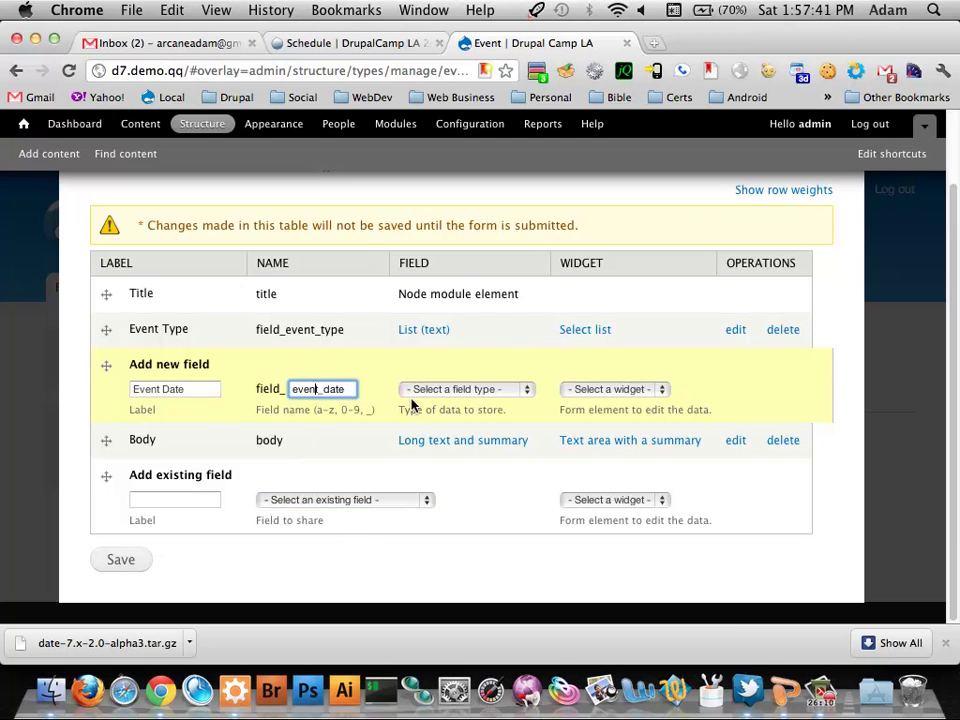
Step: Give the Event Date field the Date type and the Text Field with Date Pop-up calendar widget, and save it
left_click(478, 391)
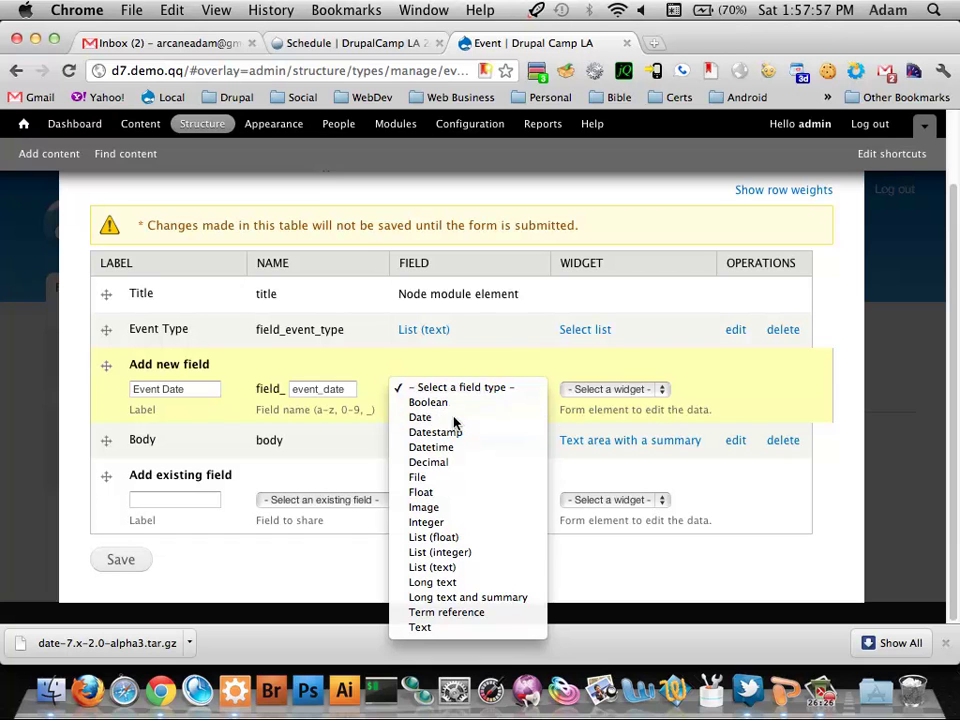
left_click(453, 418)
left_click(638, 389)
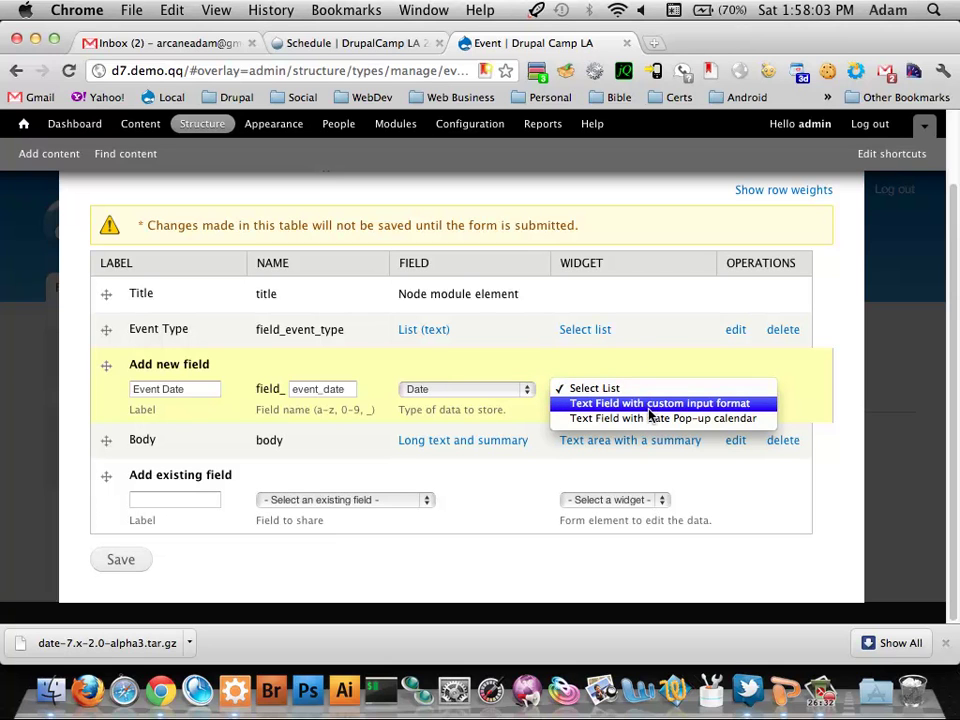
left_click(652, 419)
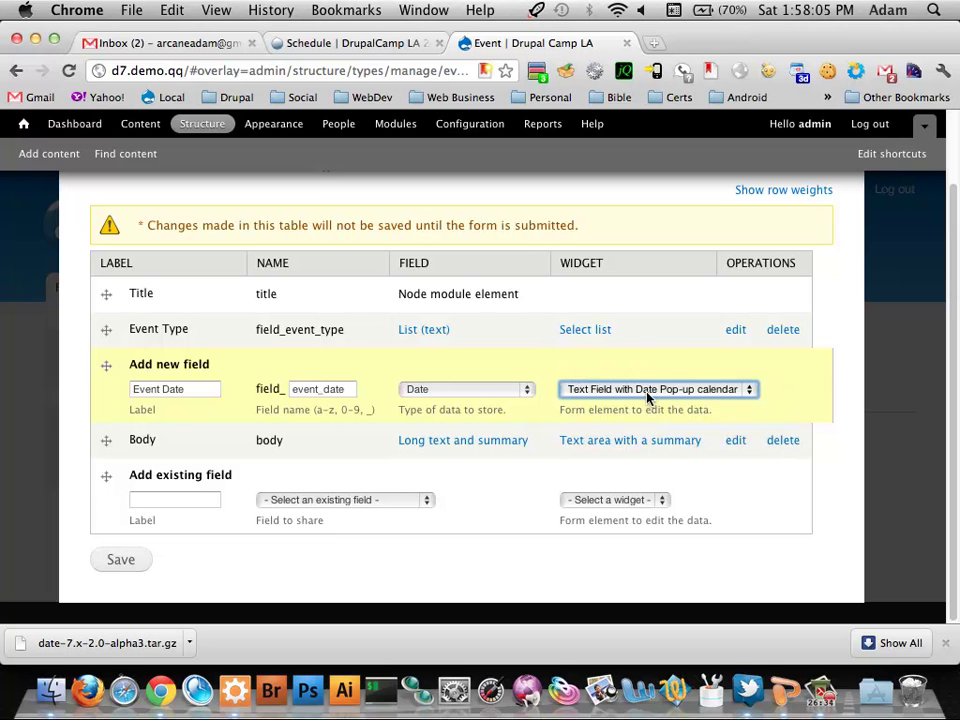
left_click(119, 560)
Step: Review the Event Date field settings and the available To Date options without changing them
scroll(45, 469, "up", 1)
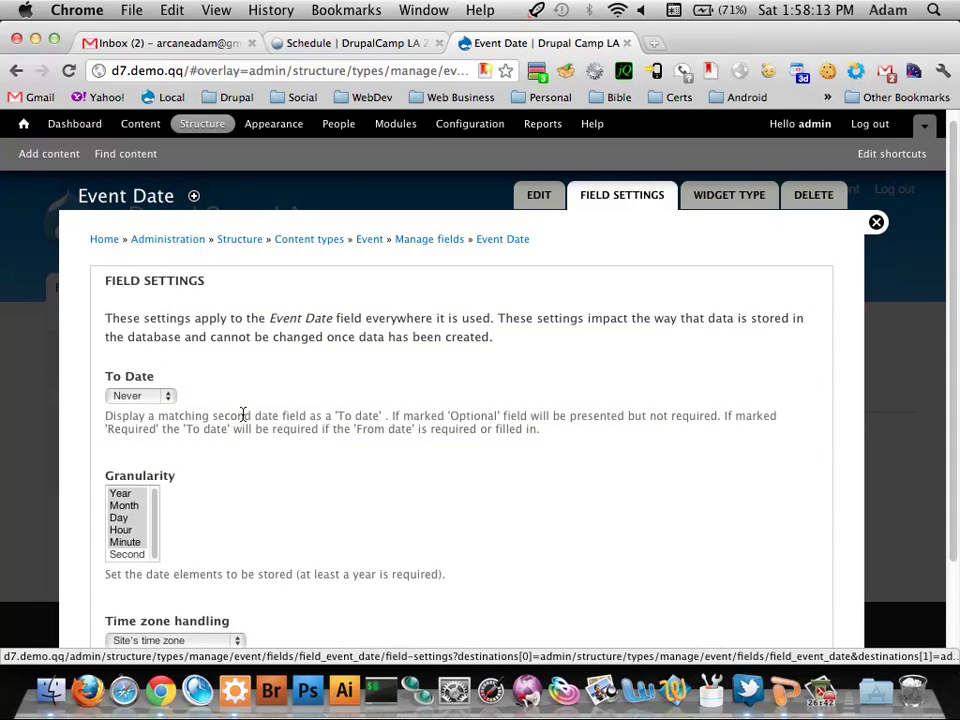
scroll(245, 413, "down", 2)
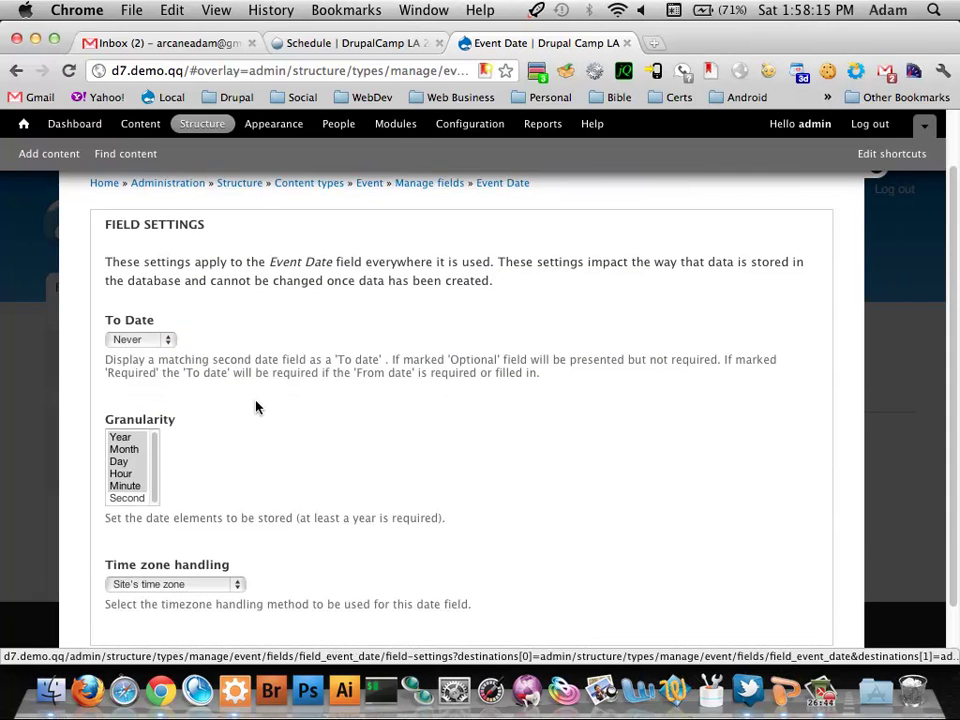
scroll(255, 407, "up", 1)
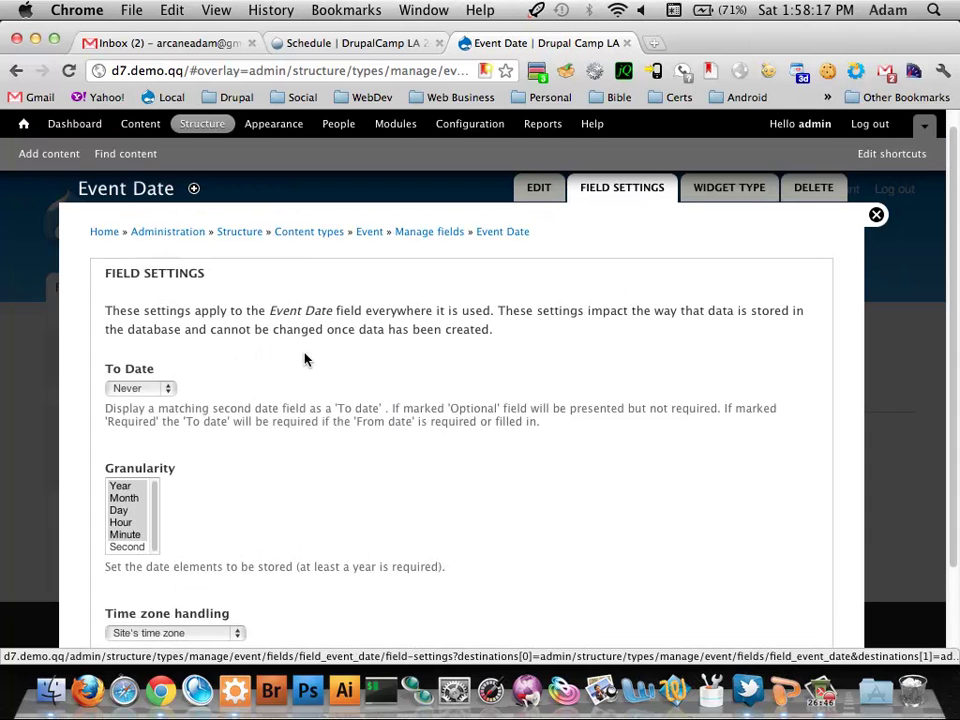
scroll(305, 360, "down", 1)
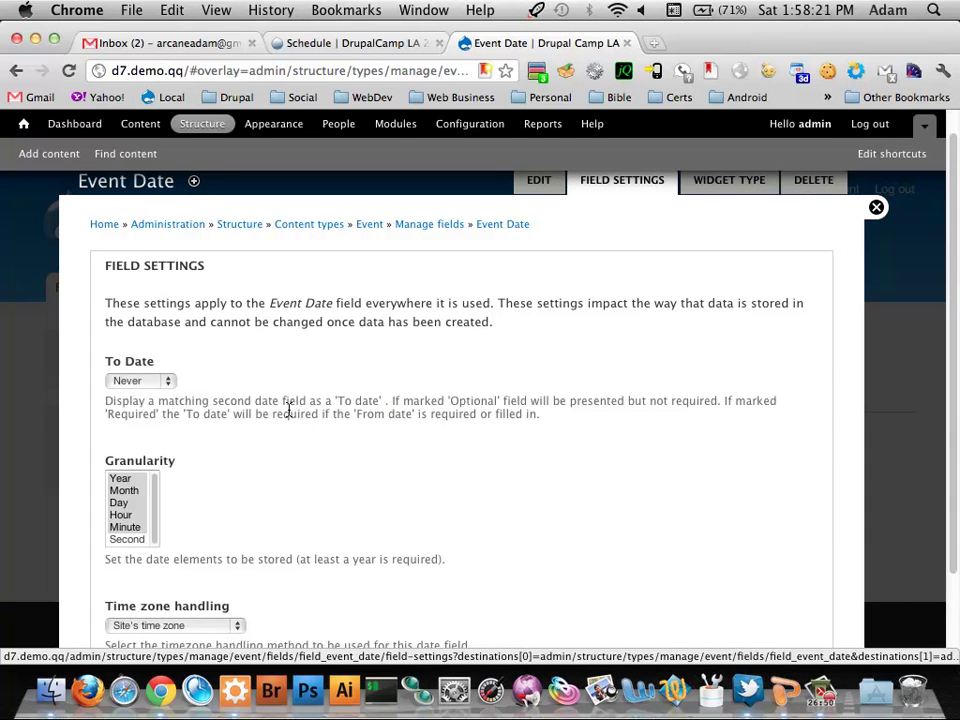
left_click(160, 381)
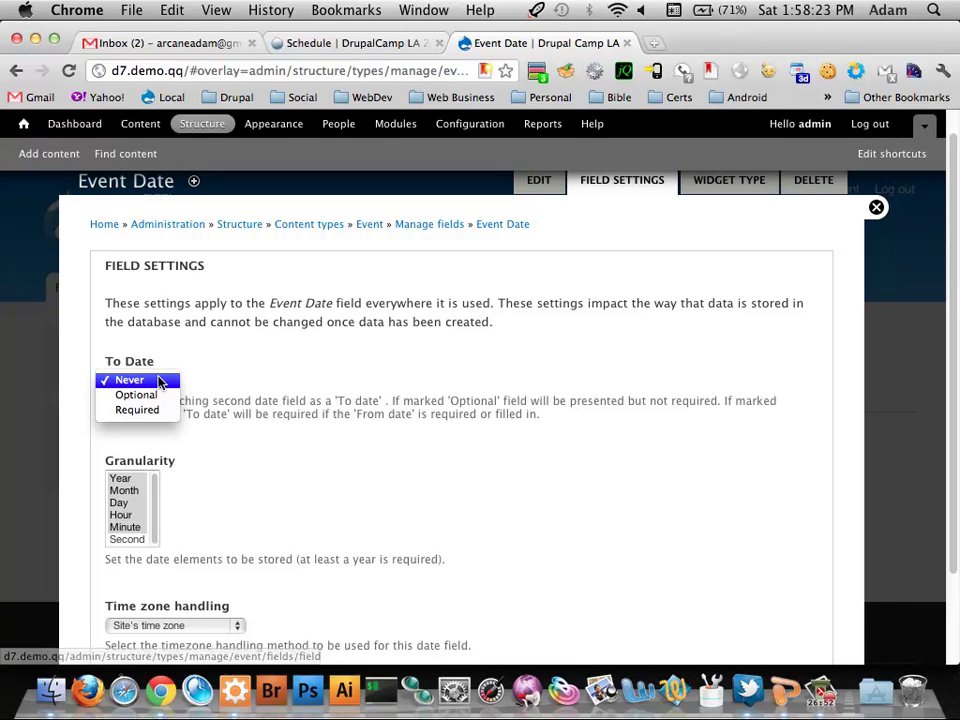
left_click(240, 405)
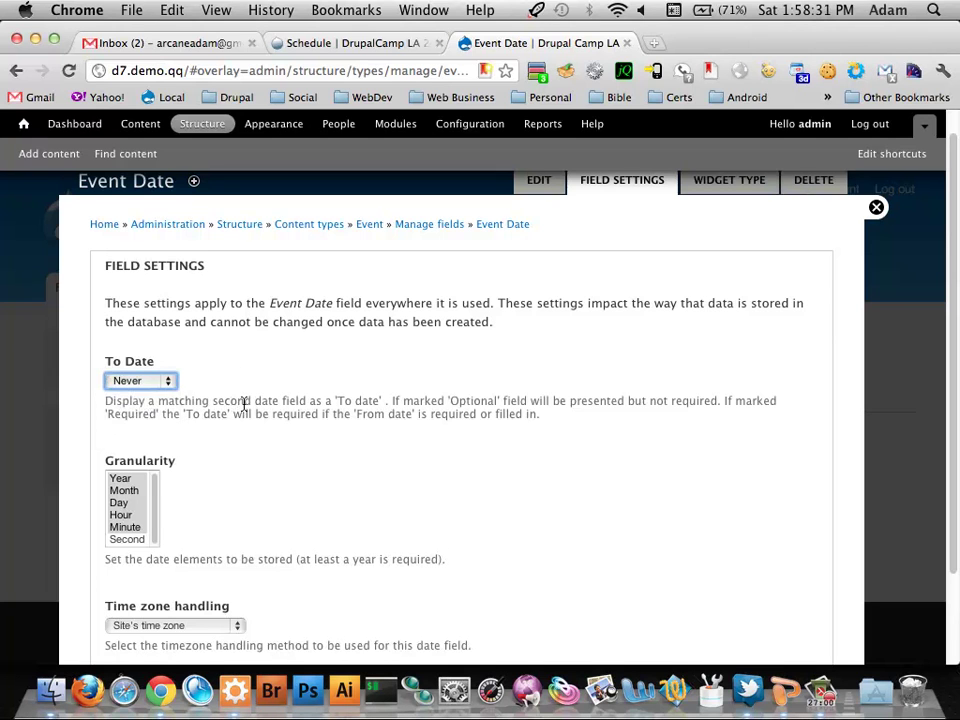
Step: Try removing Hour and Minute from the Event Date granularity, and restore both
scroll(243, 404, "down", 1)
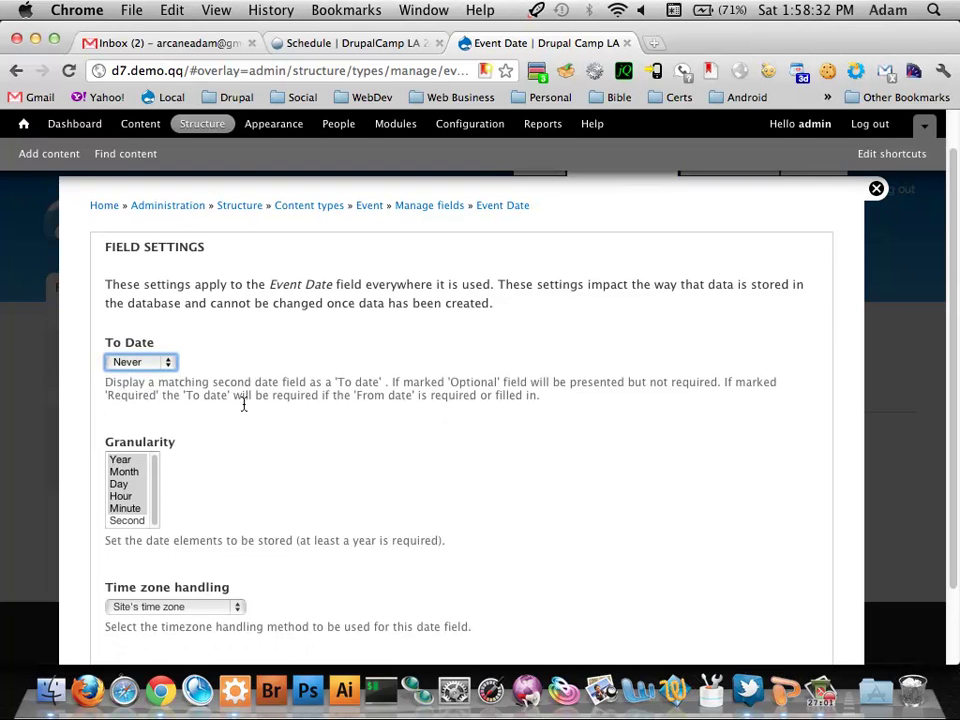
left_click(124, 508, "super")
left_click(123, 497, "super")
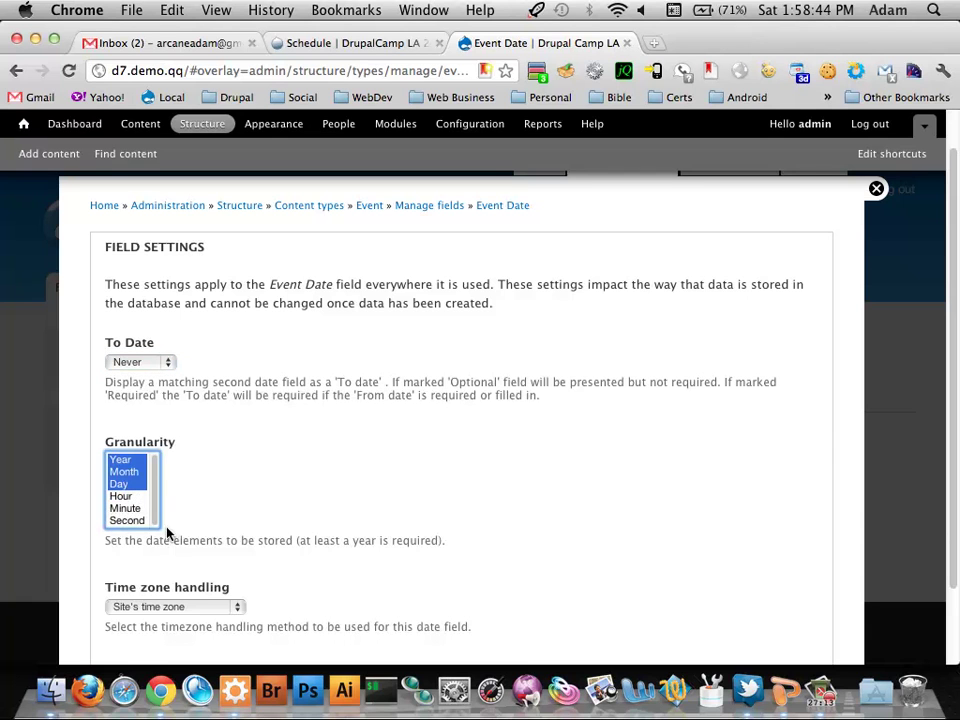
left_click(122, 496, "super")
left_click(124, 509, "super")
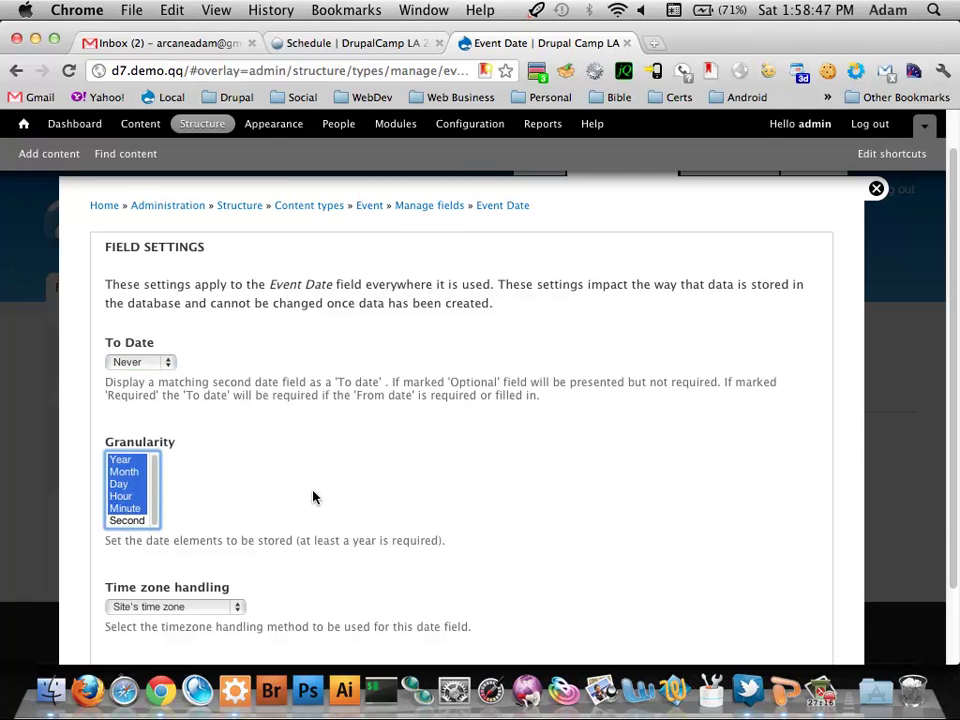
Step: Save the Event Date field settings
scroll(310, 496, "down", 3)
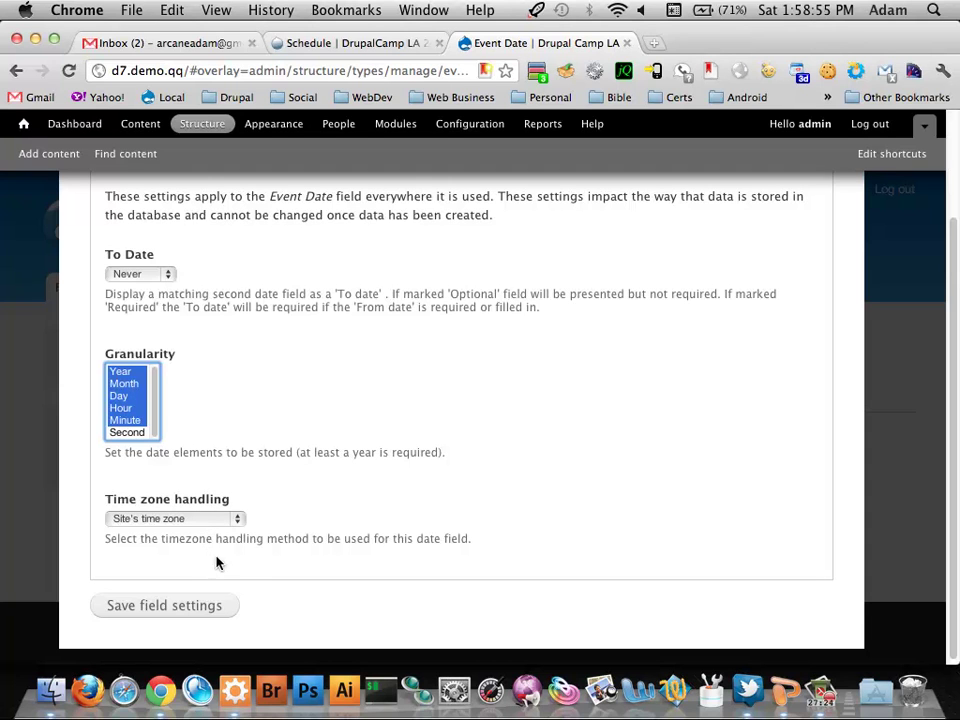
left_click(209, 611)
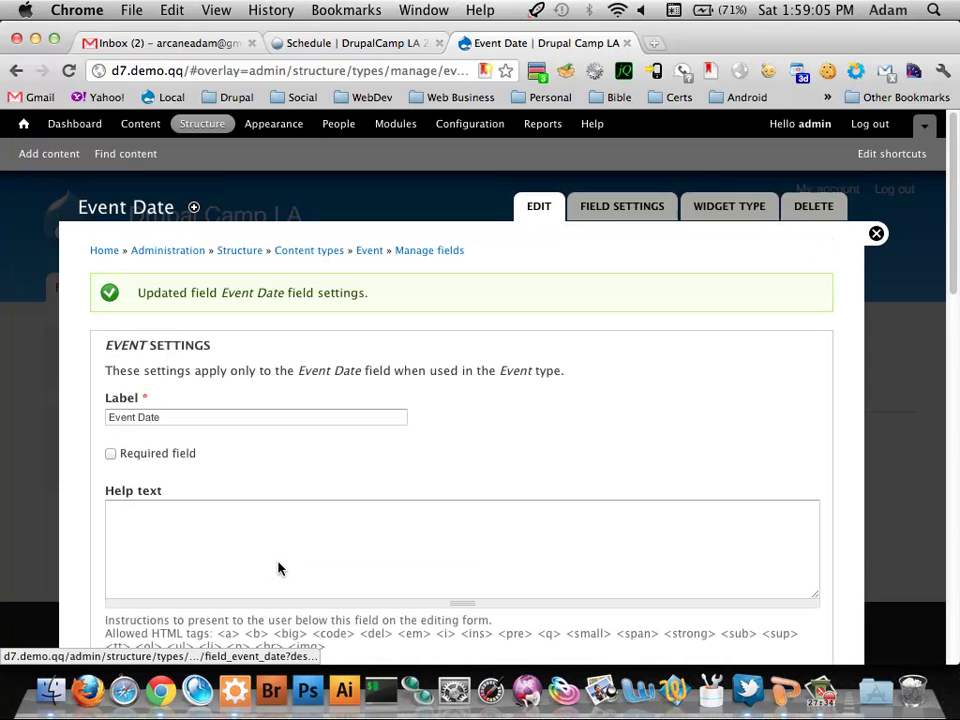
Step: Examine the Event-specific settings of the Event Date field, including the Default Display format choices
scroll(241, 515, "down", 1)
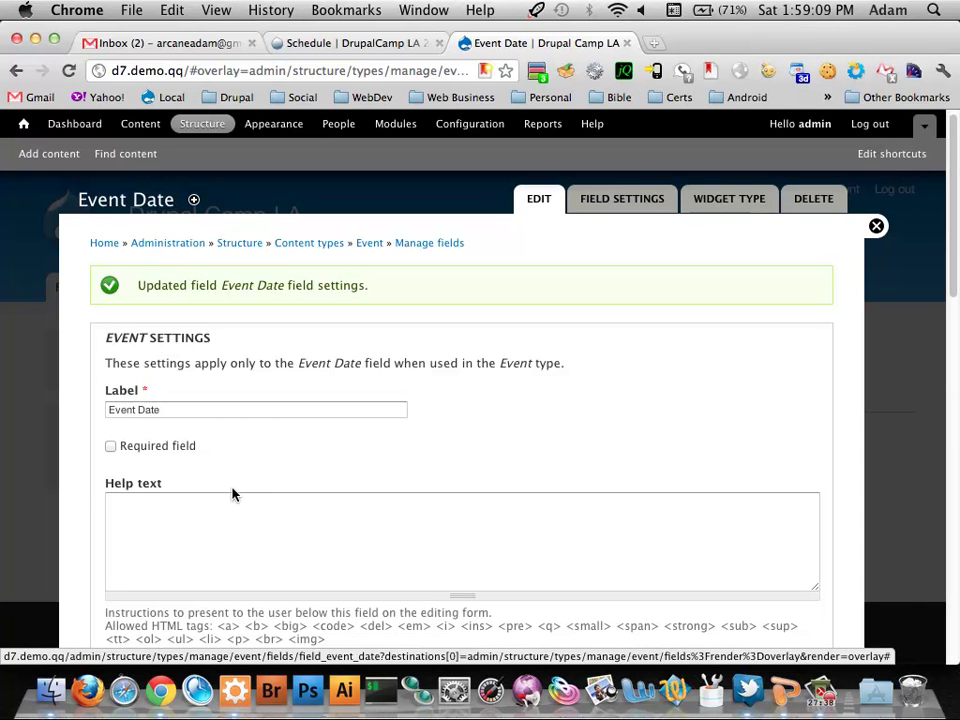
scroll(232, 489, "down", 2)
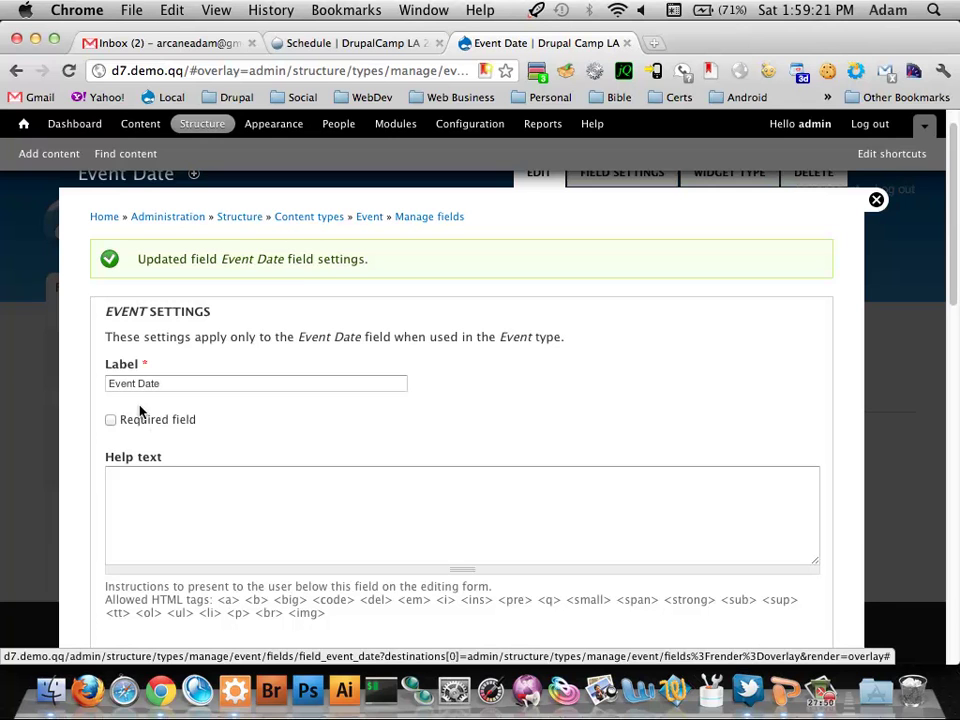
scroll(160, 424, "down", 1)
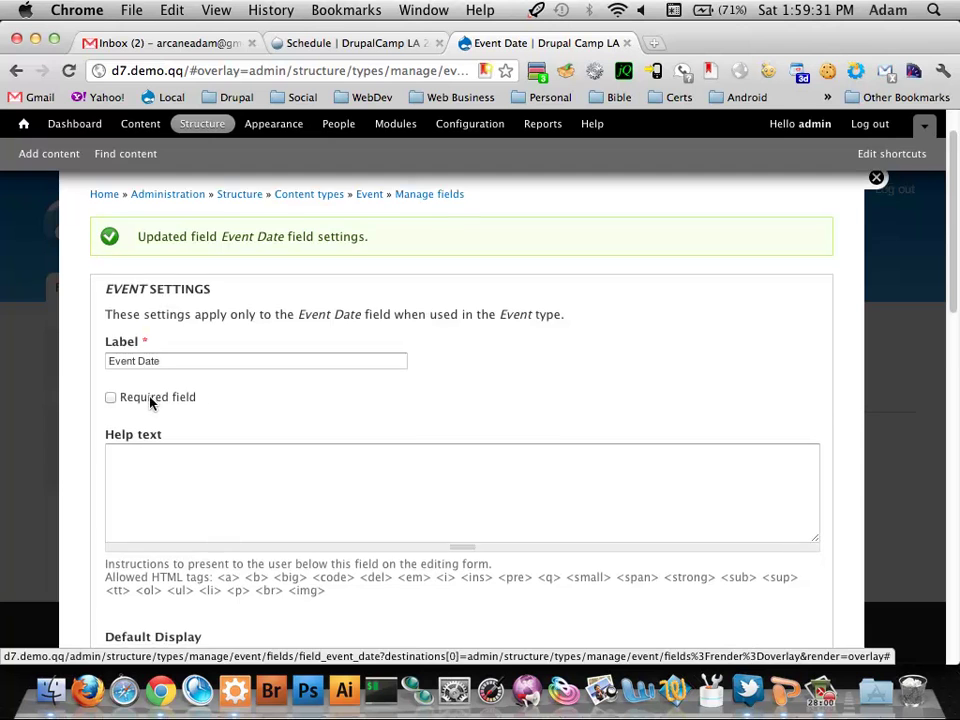
scroll(150, 402, "down", 3)
scroll(173, 378, "up", 1)
scroll(171, 375, "down", 3)
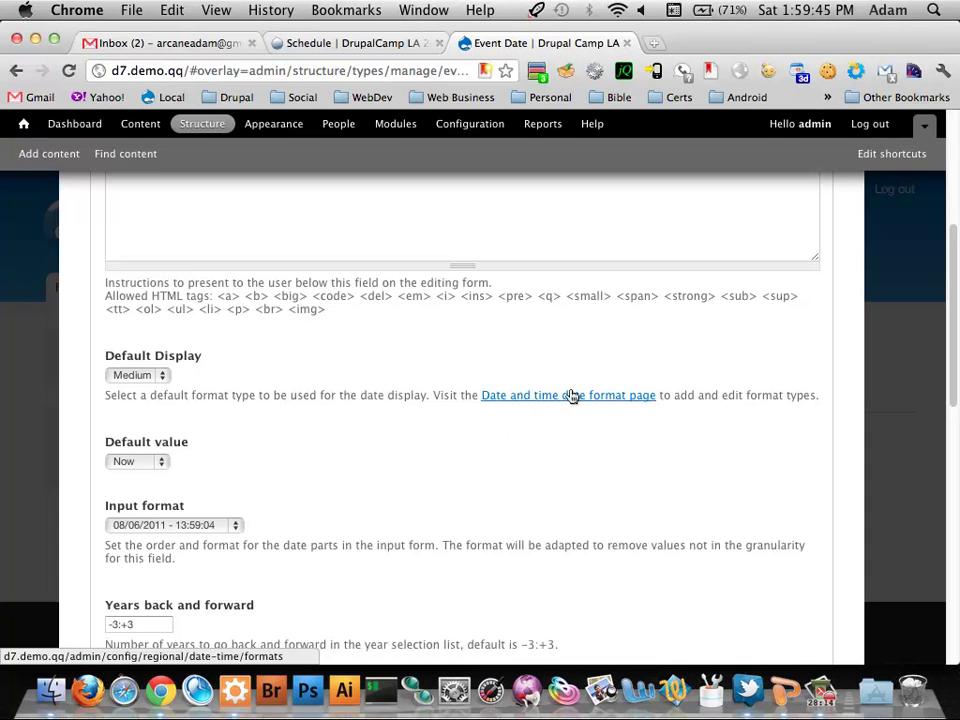
left_click(158, 377)
left_click(160, 377)
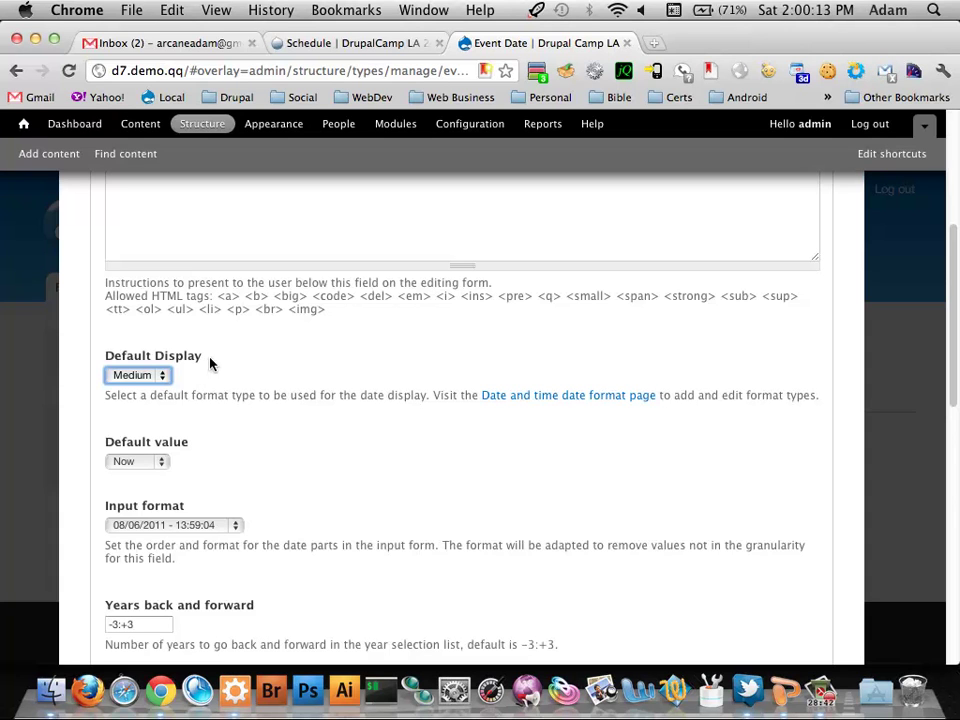
left_click(209, 375)
left_click(153, 375)
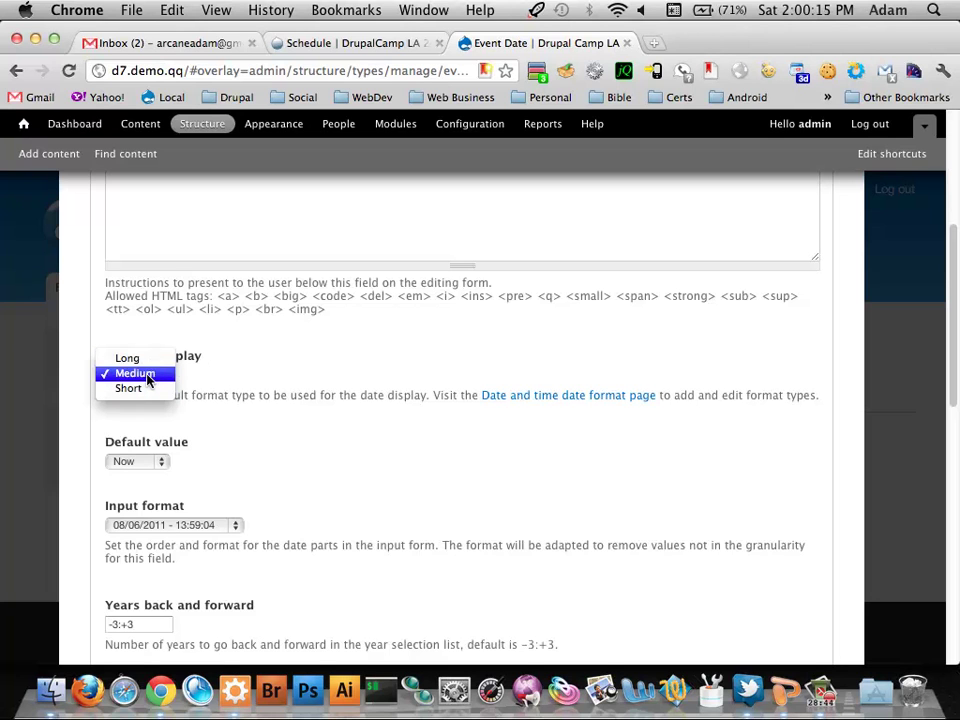
left_click(150, 373)
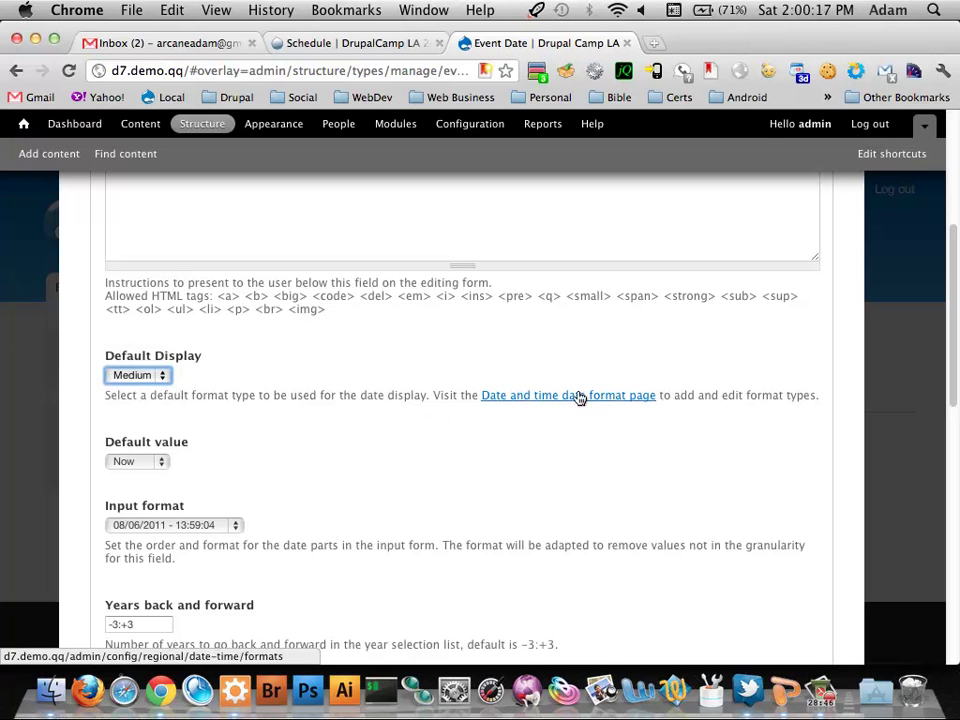
Step: Set the Event Date field's default value to Relative and start editing the relative default value
scroll(290, 450, "down", 1)
scroll(313, 464, "down", 2)
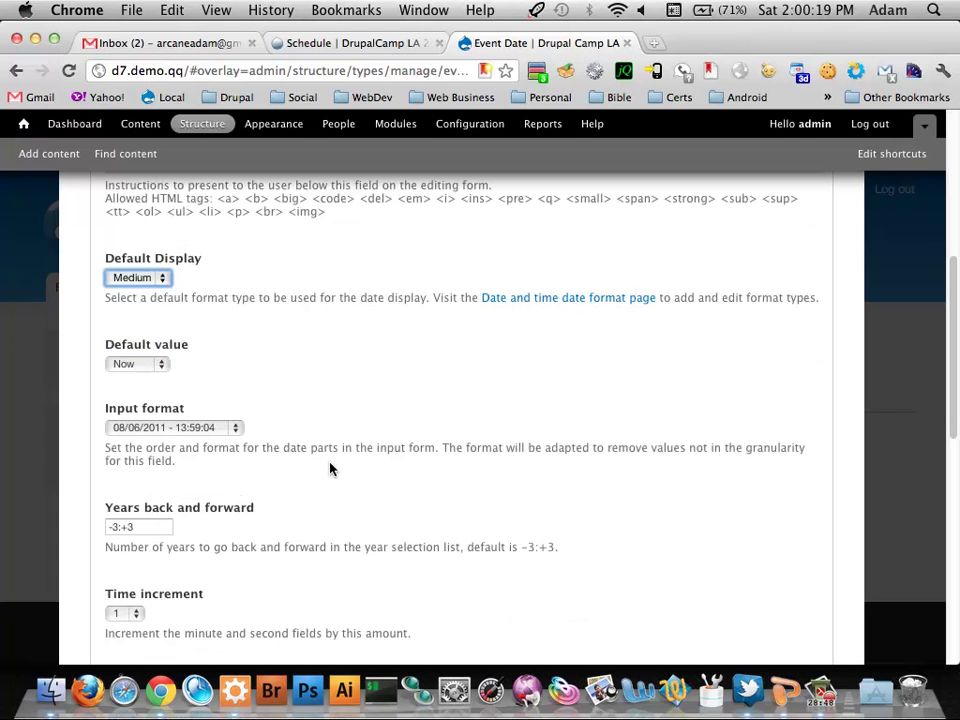
left_click(135, 366)
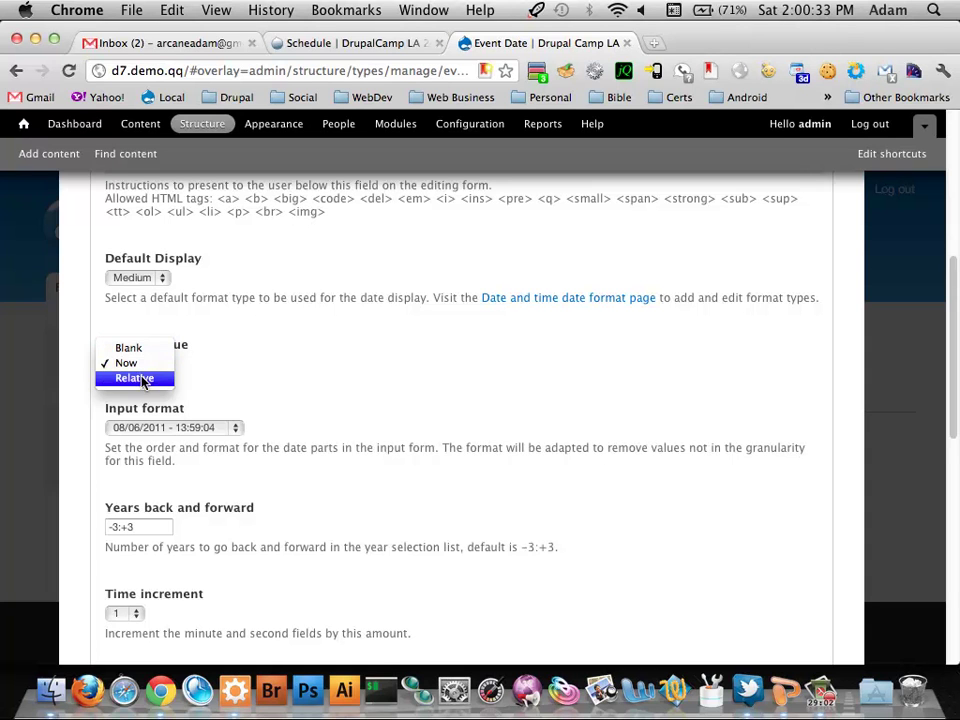
left_click(134, 377)
left_click(258, 428)
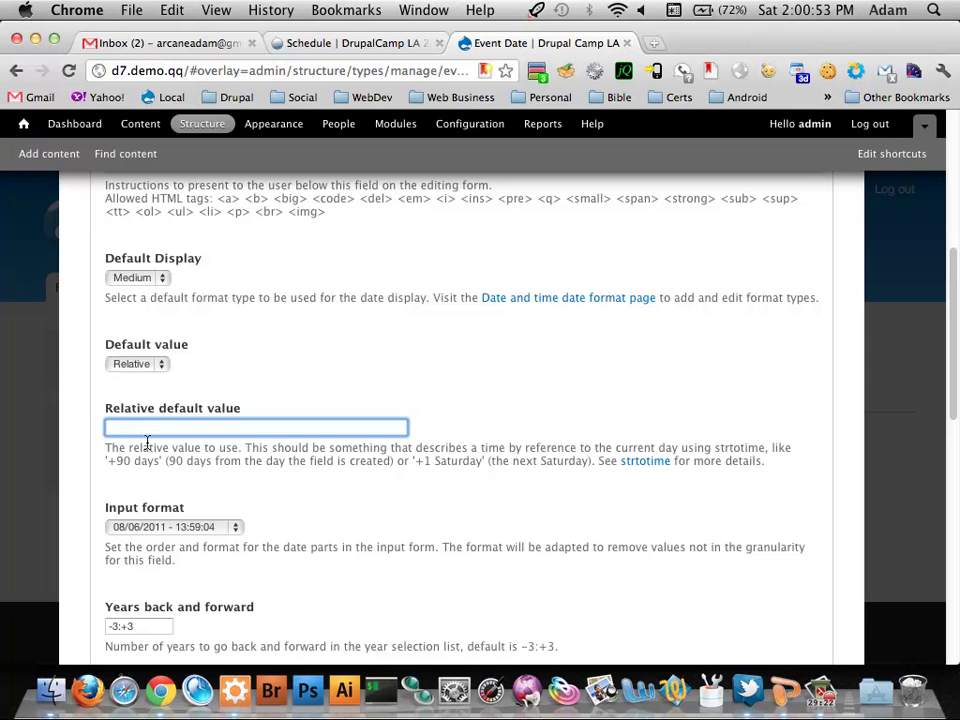
Step: Review the input format options for the Event Date field without choosing a different one
scroll(218, 452, "down", 1)
scroll(218, 452, "down", 5)
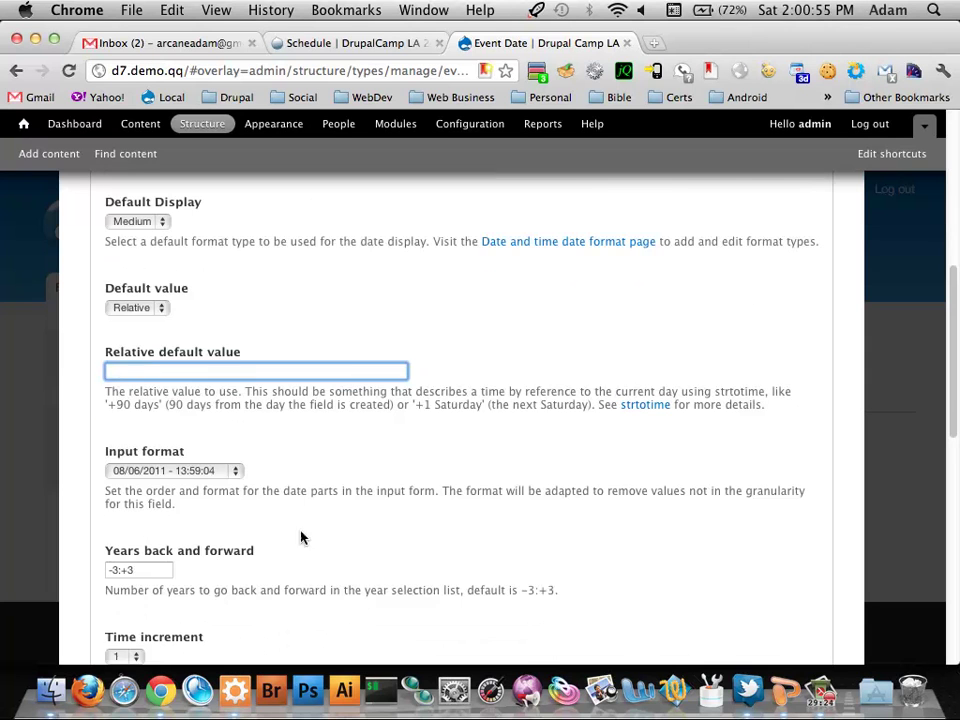
left_click(210, 426)
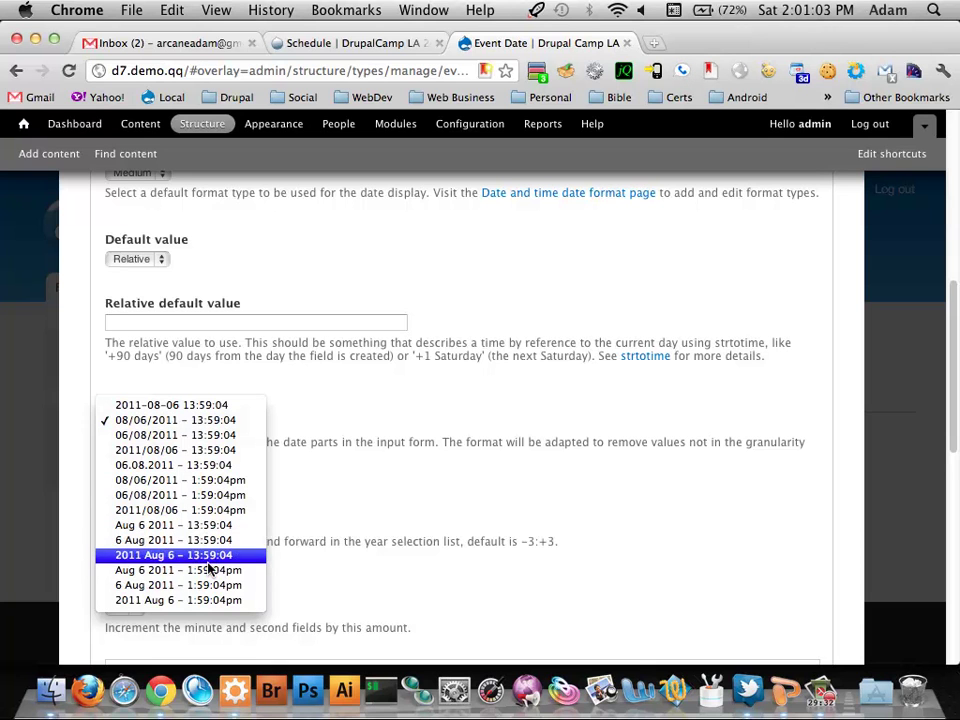
left_click(328, 446)
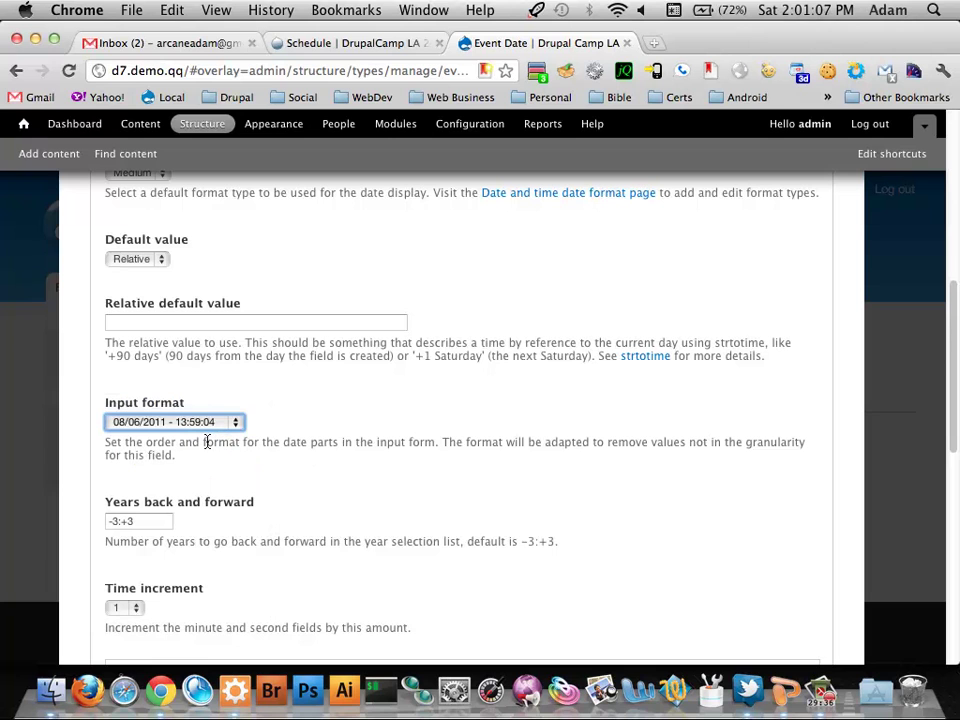
Step: Examine the Event Date field's remaining settings, from the years range and time increment to the choices for the number of values
scroll(230, 443, "up", 1)
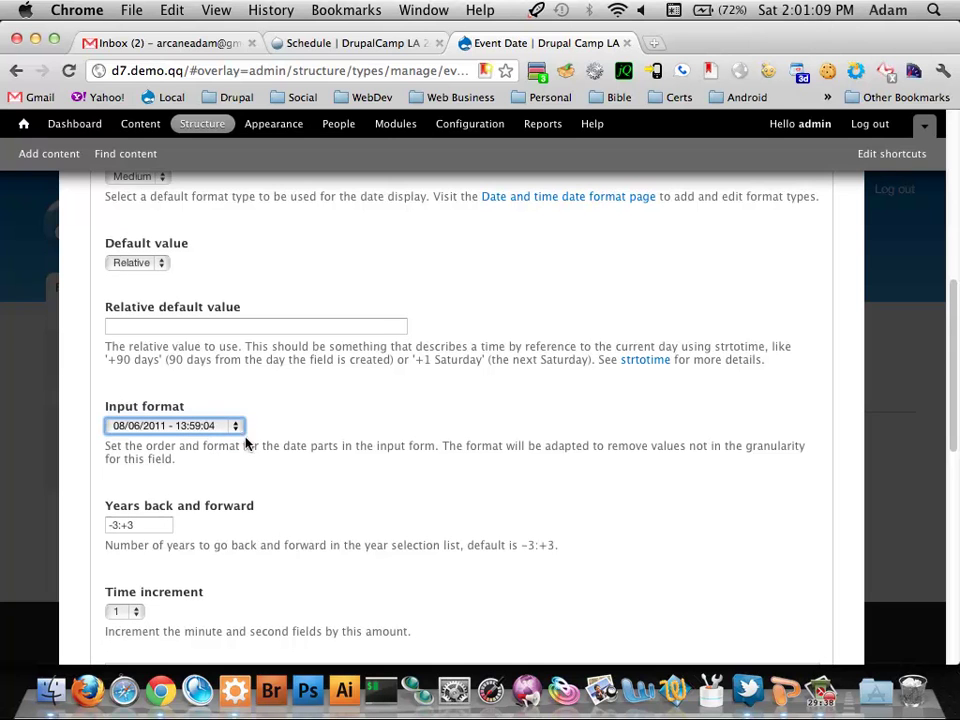
scroll(245, 438, "down", 3)
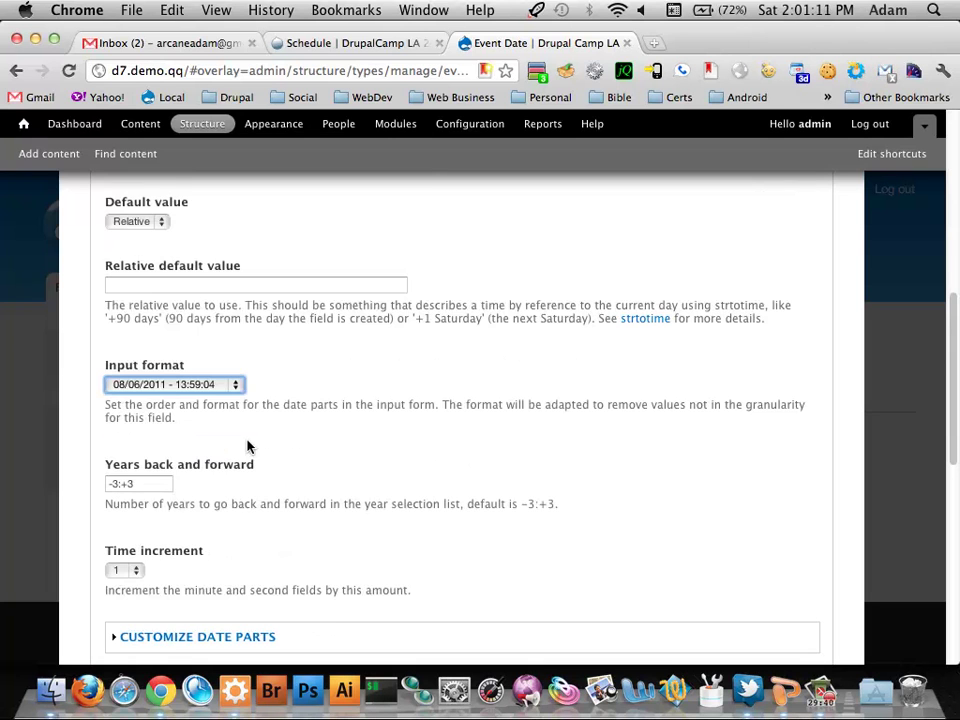
left_click(156, 464)
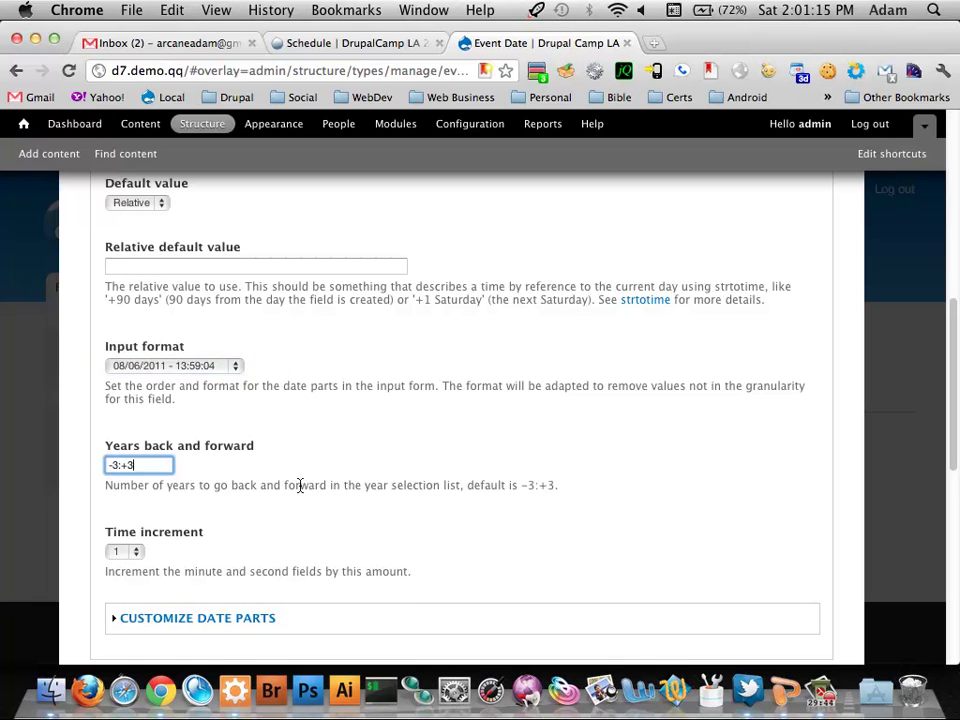
scroll(303, 495, "down", 1)
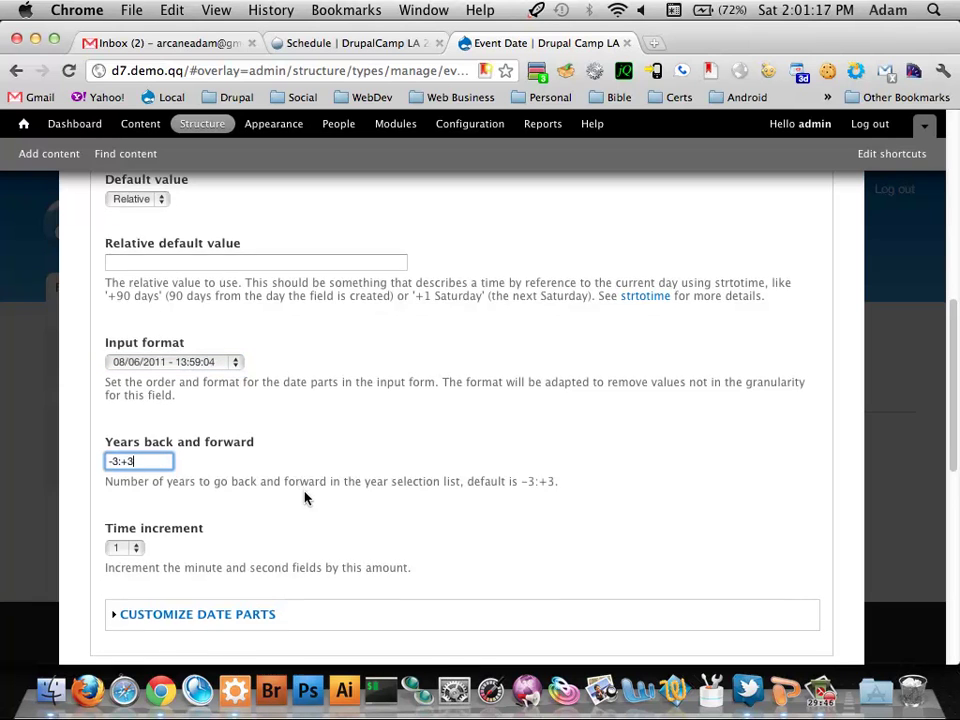
scroll(305, 498, "down", 15)
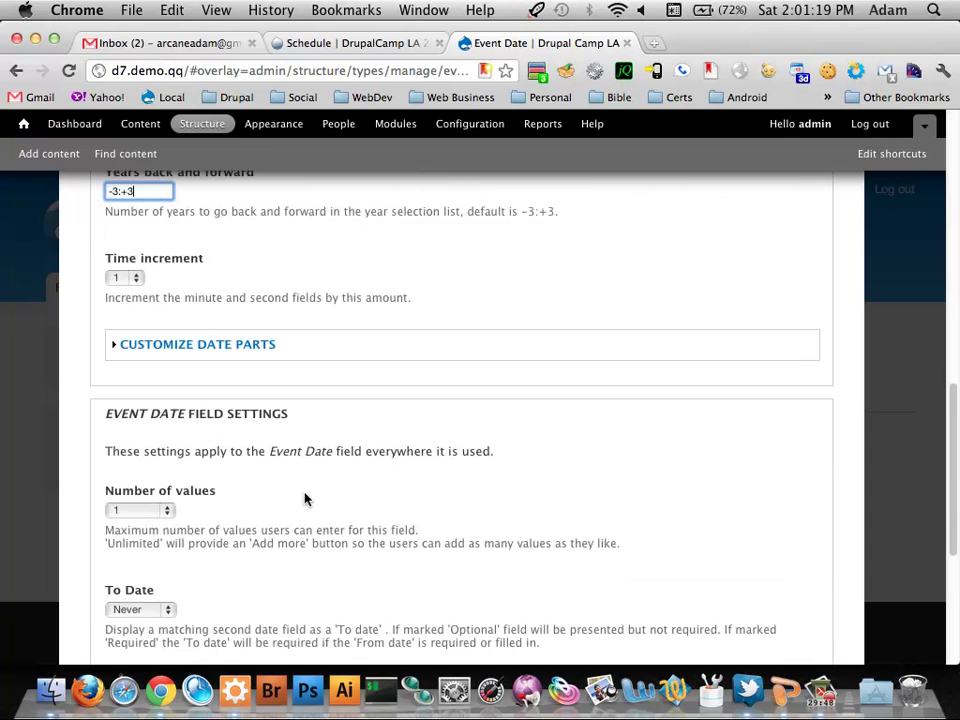
scroll(305, 498, "down", 2)
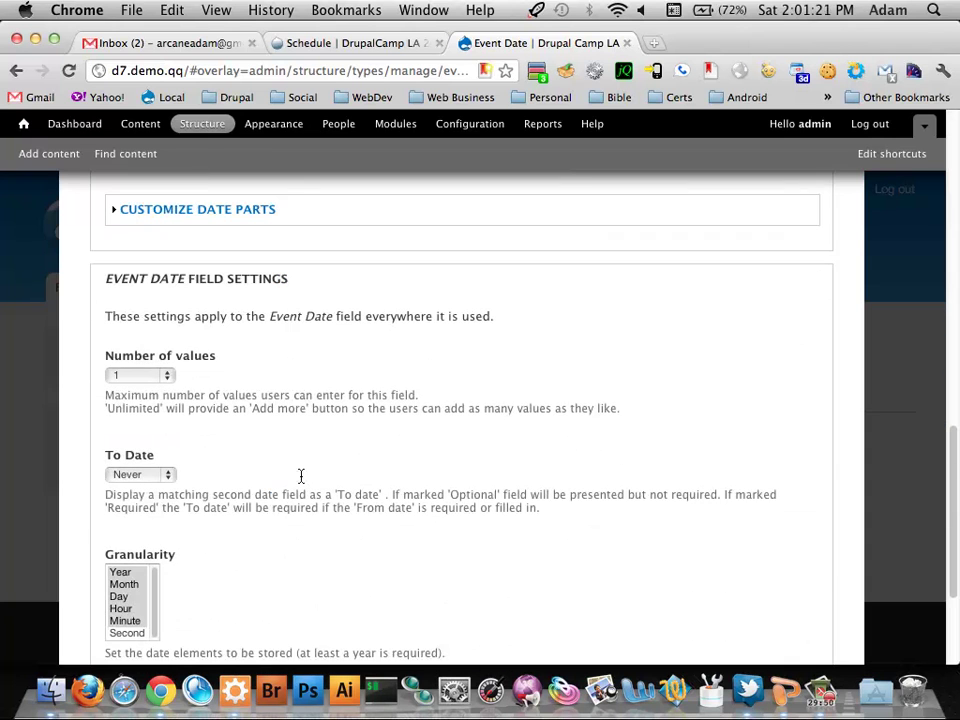
scroll(218, 442, "down", 3)
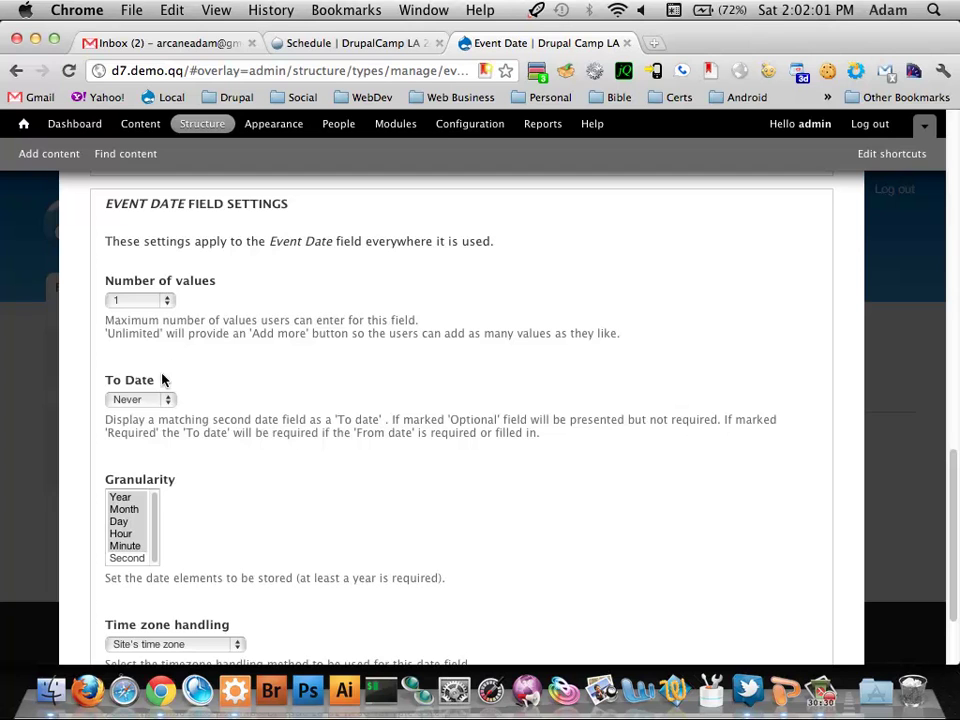
left_click(140, 300)
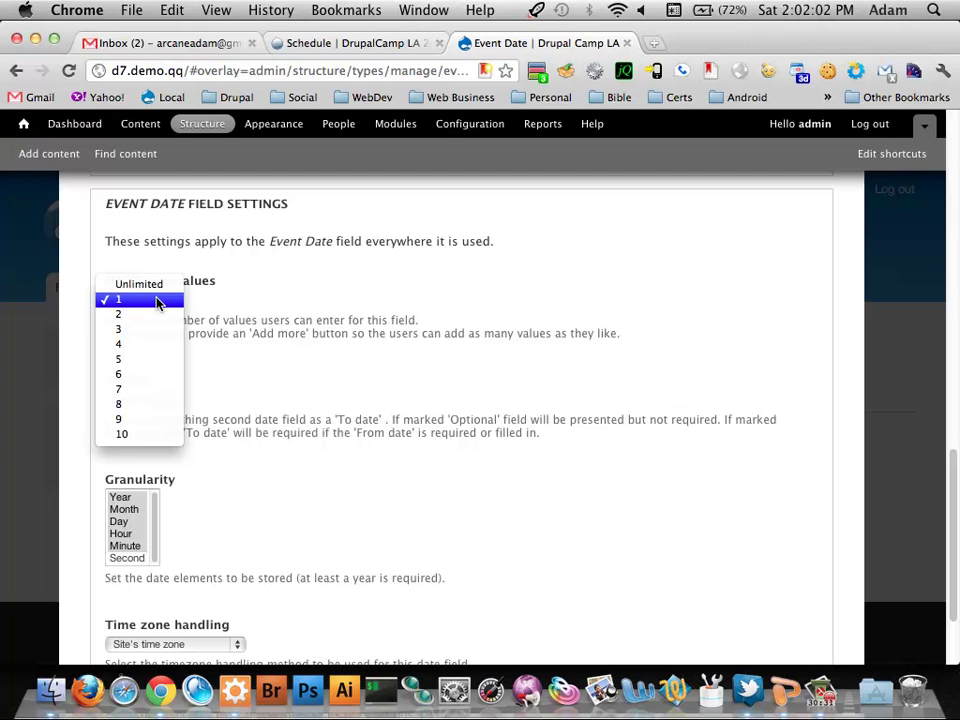
left_click(242, 322)
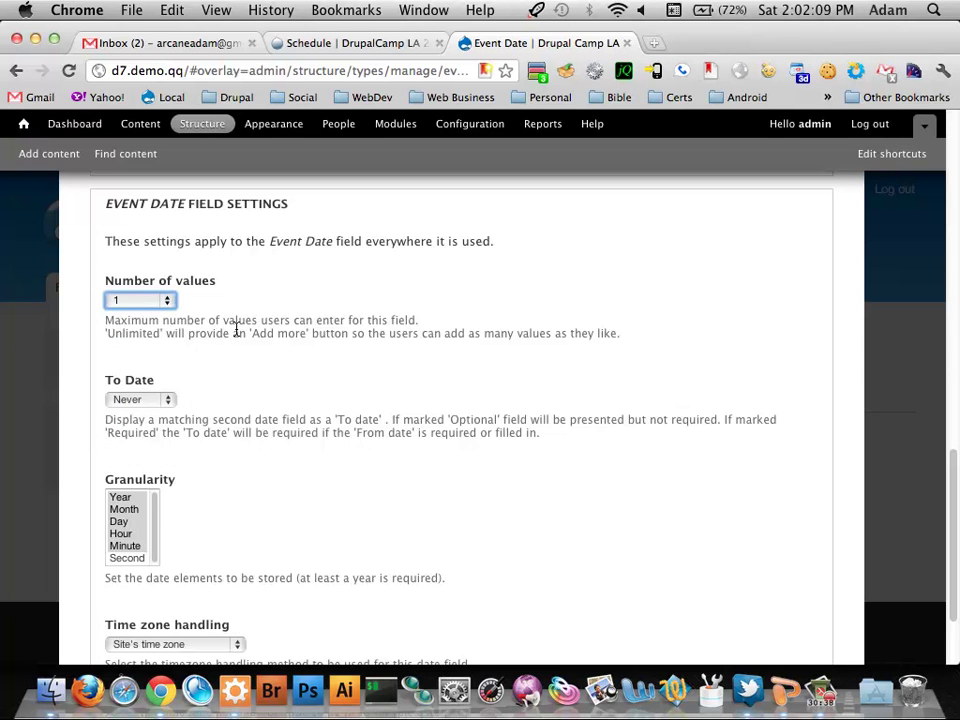
Step: Try to save the Event Date field's settings with the relative default value left empty
scroll(309, 344, "down", 1)
scroll(309, 344, "down", 2)
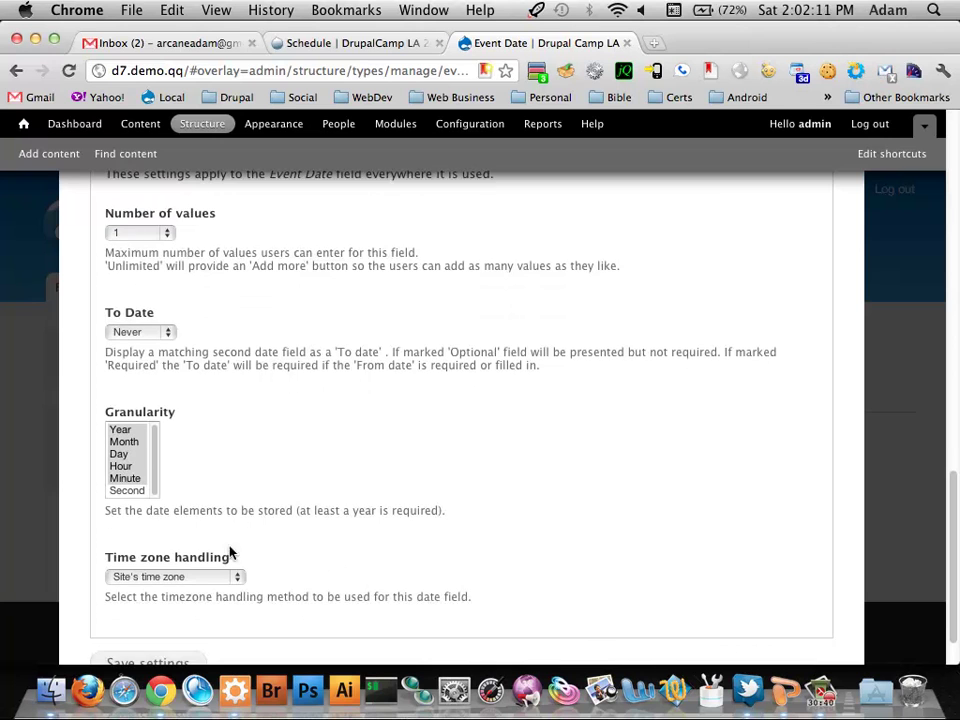
scroll(262, 420, "down", 2)
left_click(176, 603)
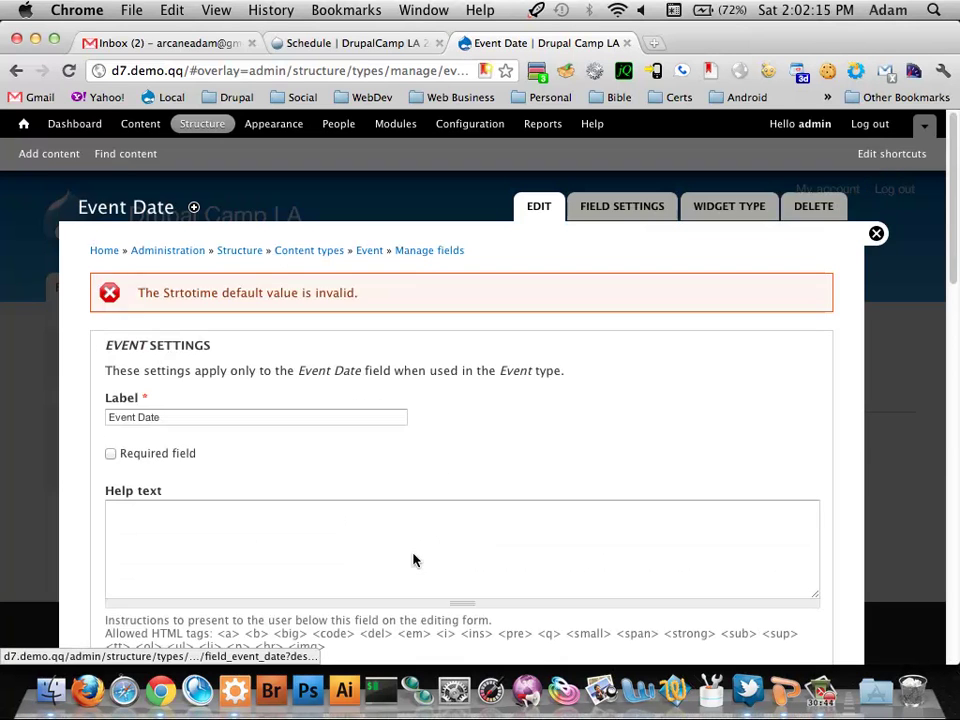
Step: Set the Event Date field's default value to Now and save the settings
scroll(416, 560, "down", 10)
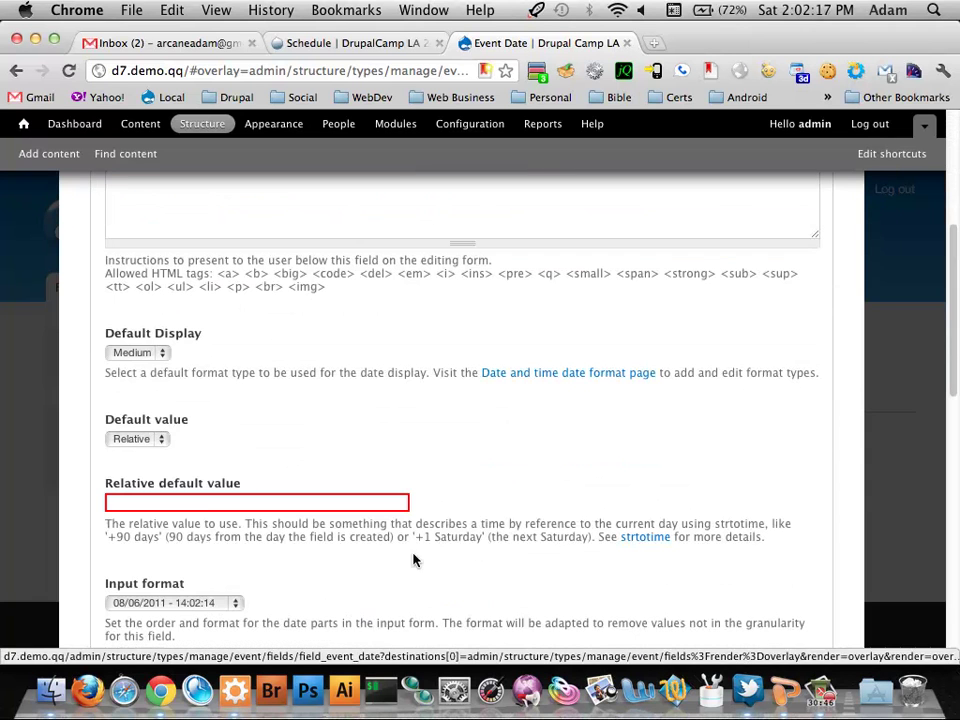
left_click(150, 440)
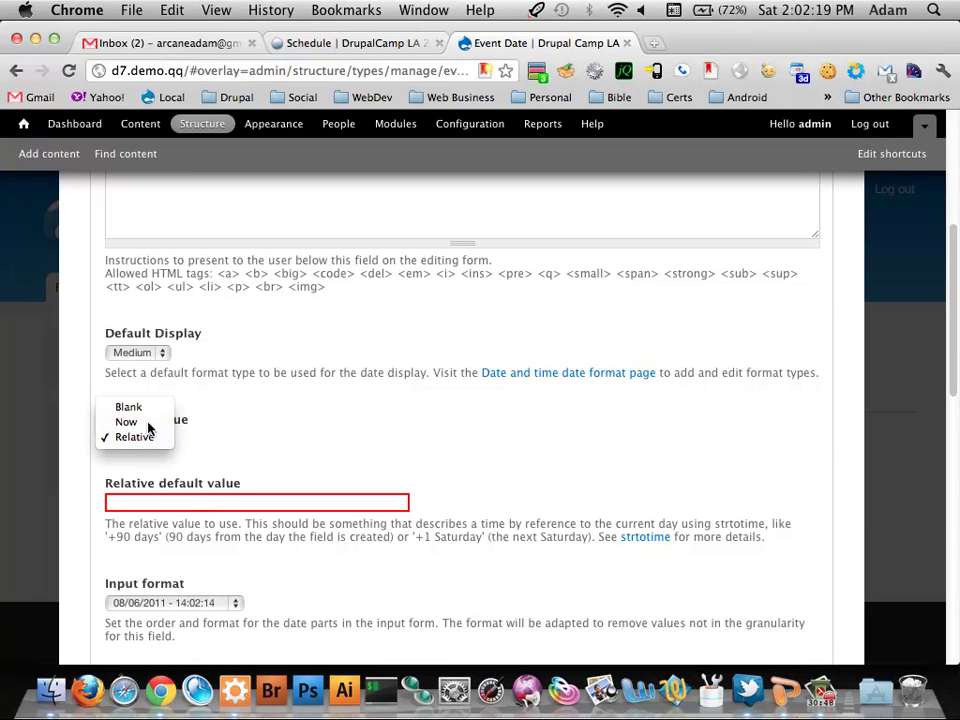
left_click(126, 422)
scroll(480, 470, "down", 10)
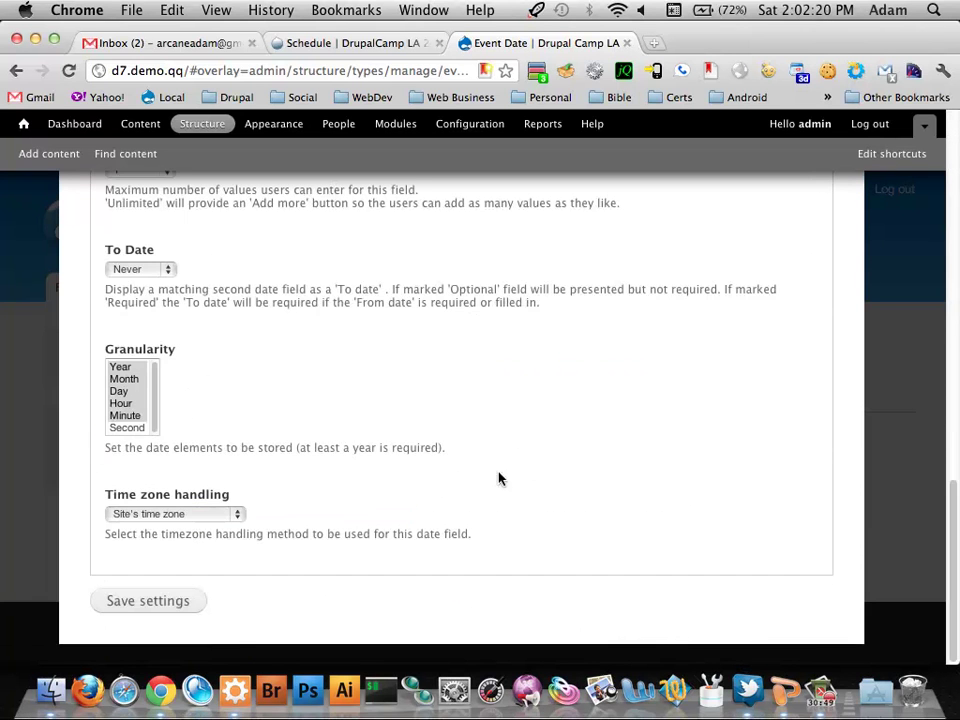
left_click(178, 601)
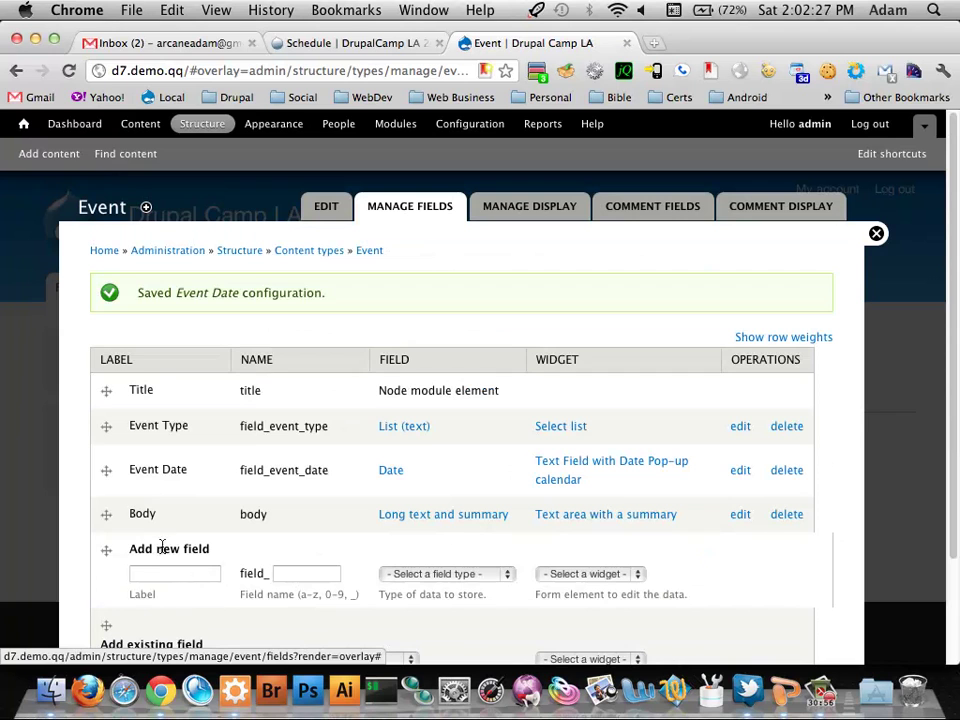
Step: Label a new field on the Event content type "Event File" and give it the field name event_file
left_click_drag(102, 551, 103, 552)
left_click(205, 574)
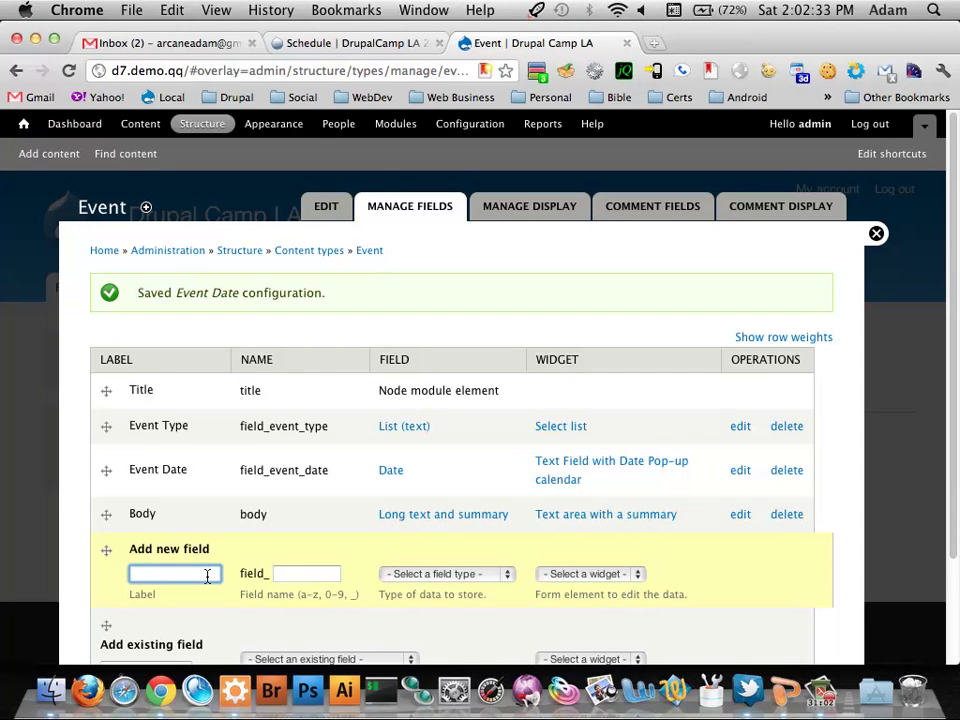
type("Event")
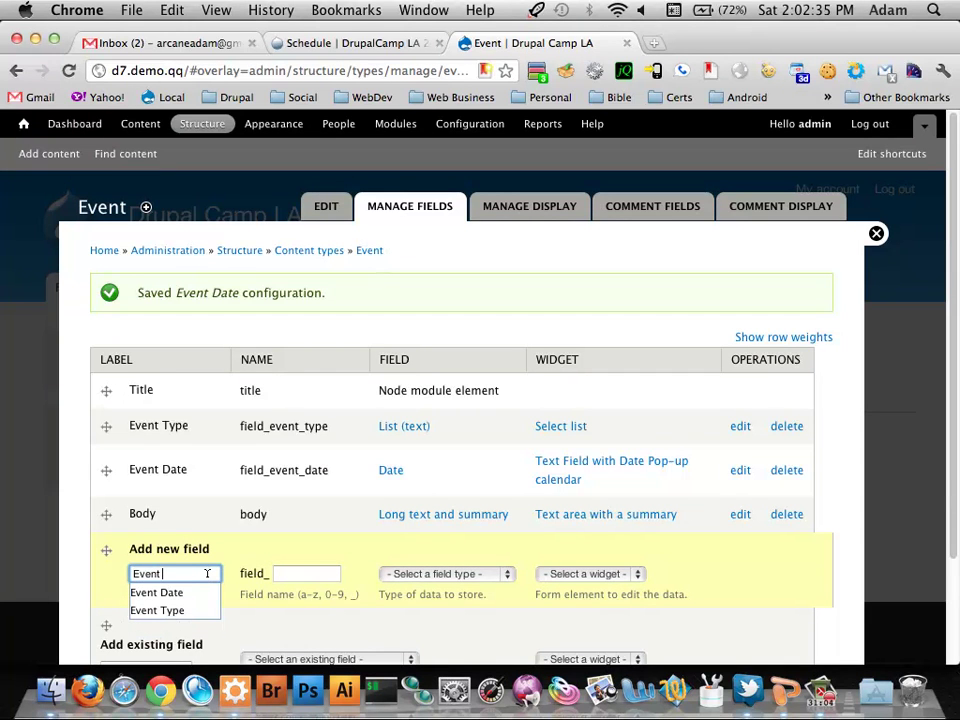
type(" File")
key("Tab")
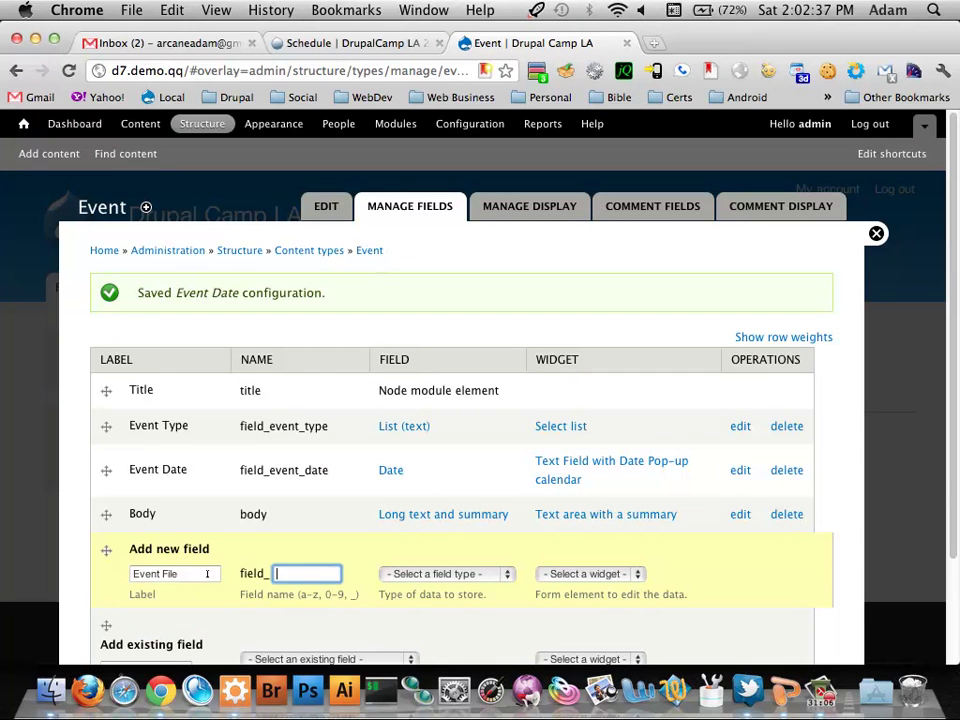
type("event_file")
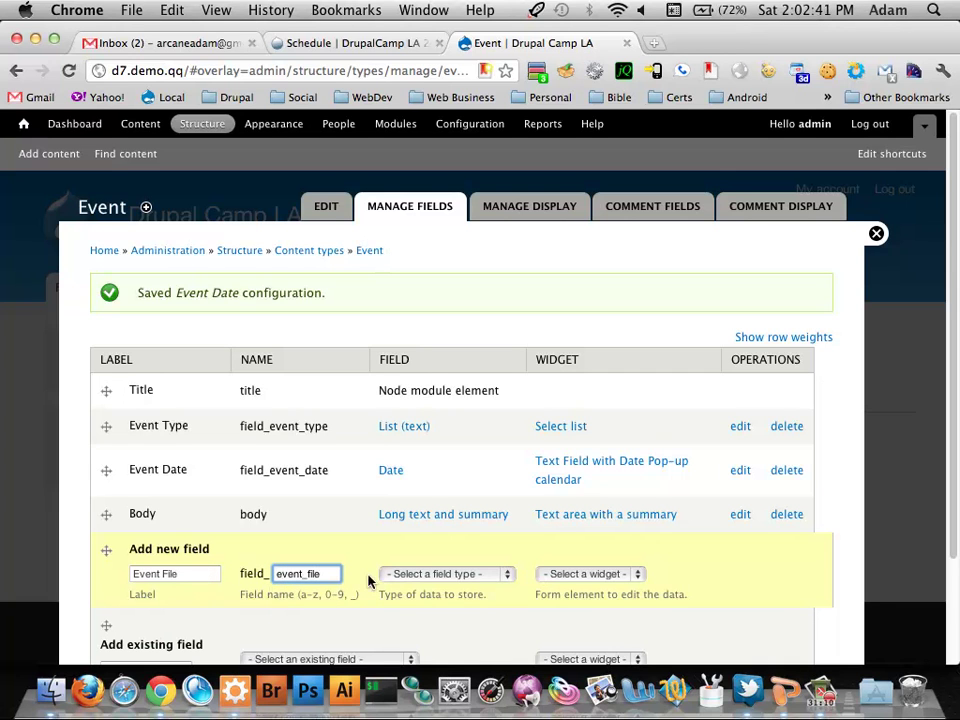
Step: Choose the File field type with the File widget for the Event File field and save it
left_click(430, 574)
scroll(460, 580, "down", 8)
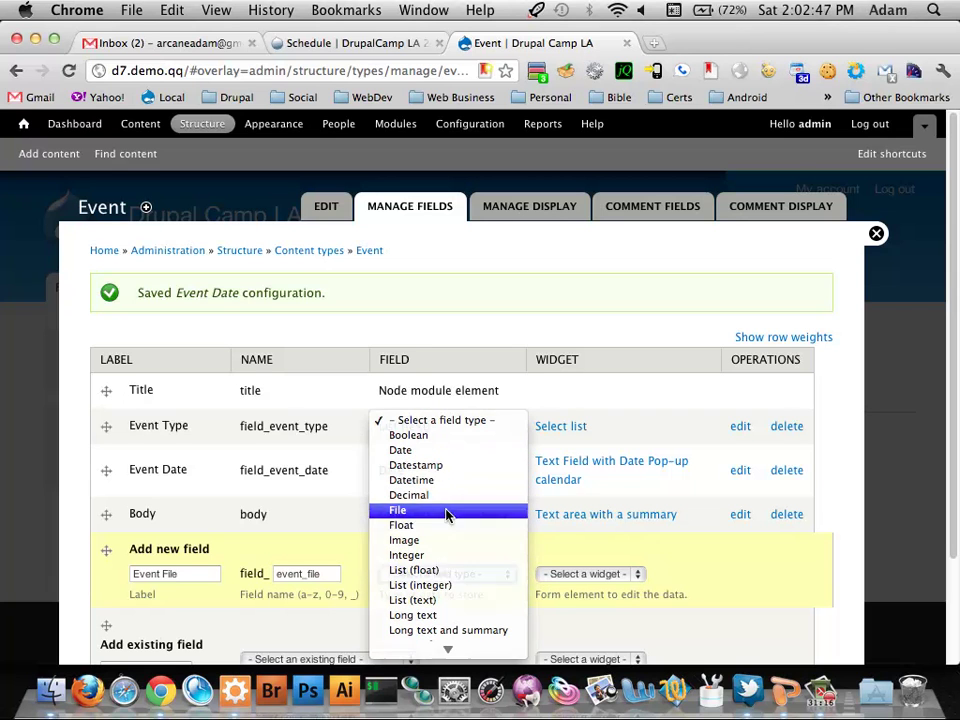
left_click(446, 513)
left_click(563, 575)
left_click(570, 574)
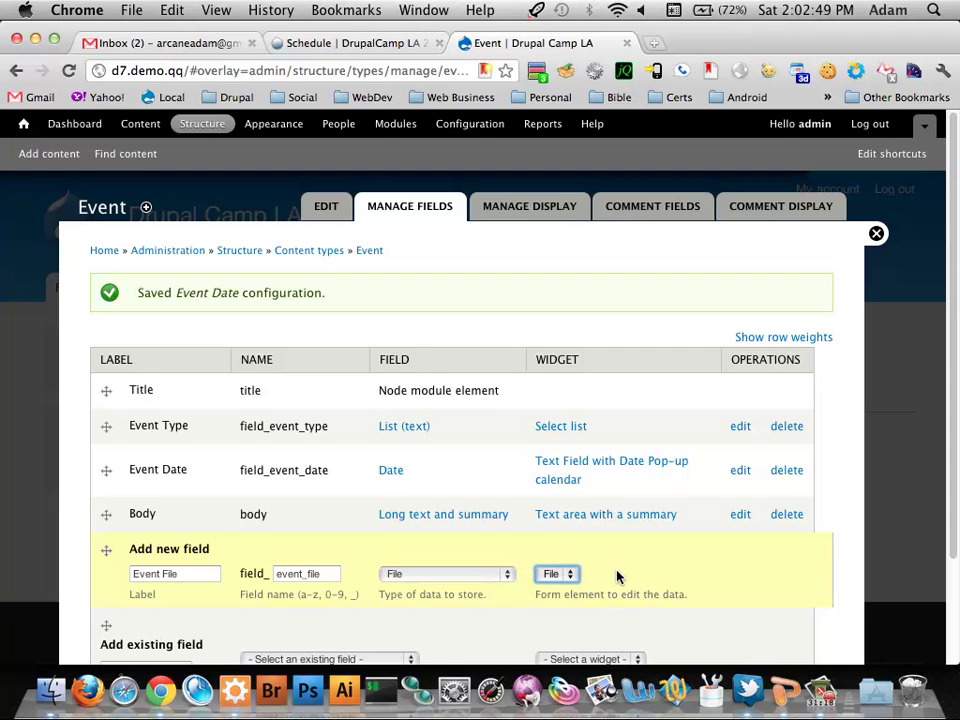
scroll(626, 557, "down", 3)
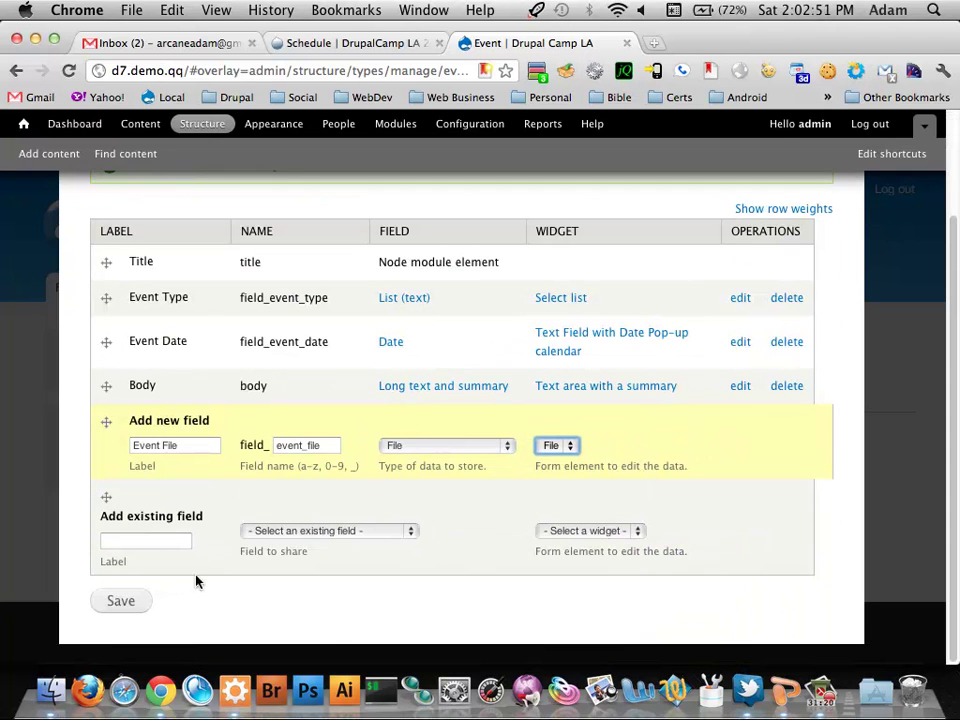
left_click(129, 606)
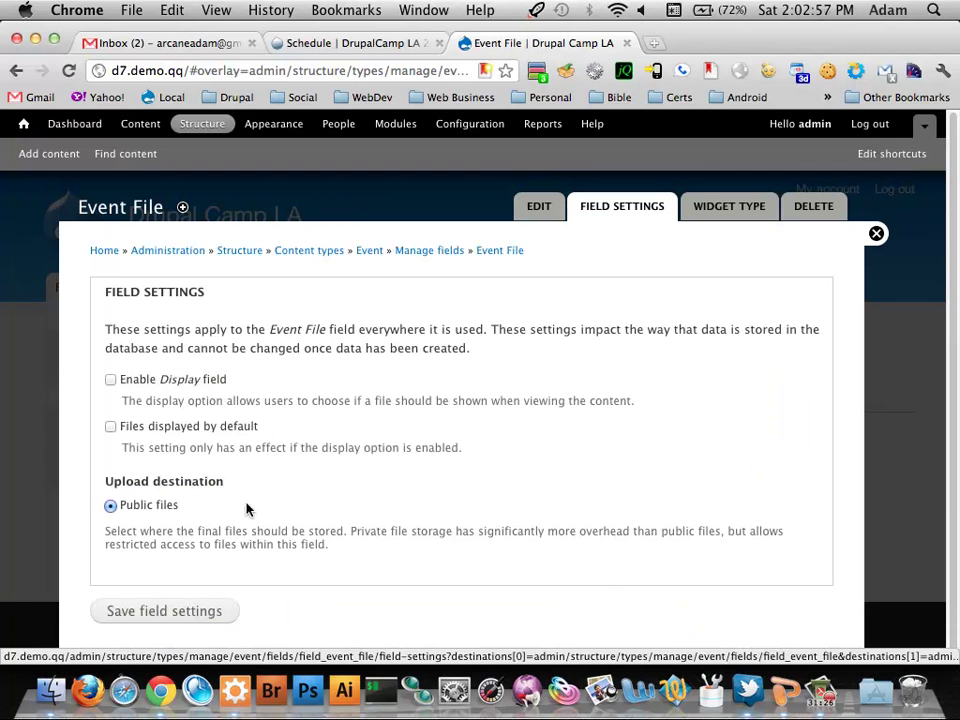
Step: Enable "Files displayed by default" for the Event File field and save its field settings
left_click(108, 428)
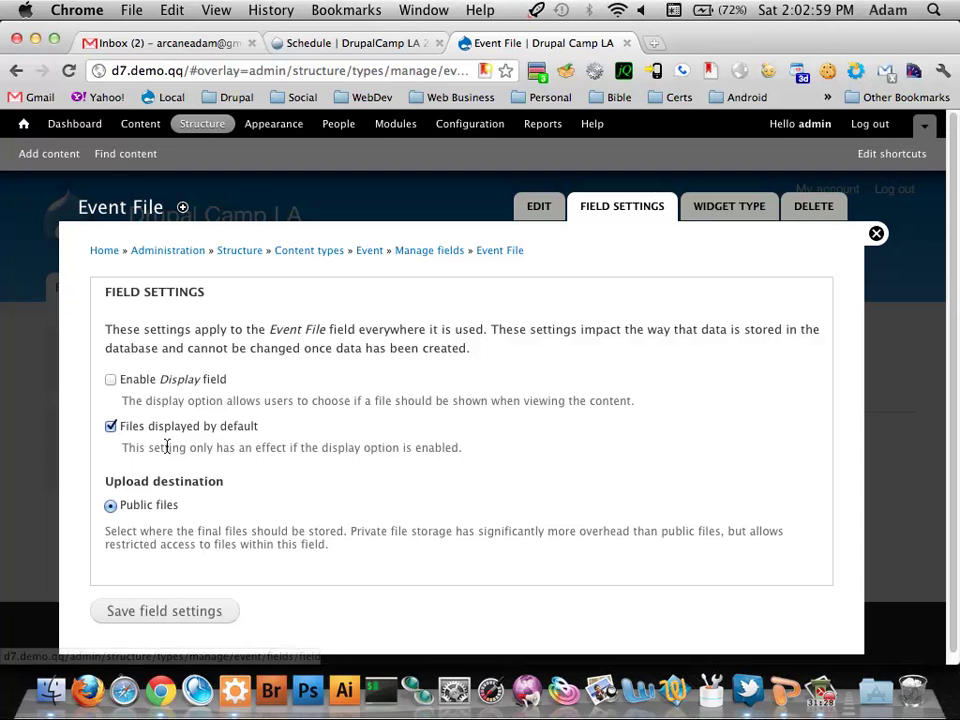
scroll(182, 455, "down", 1)
left_click(212, 602)
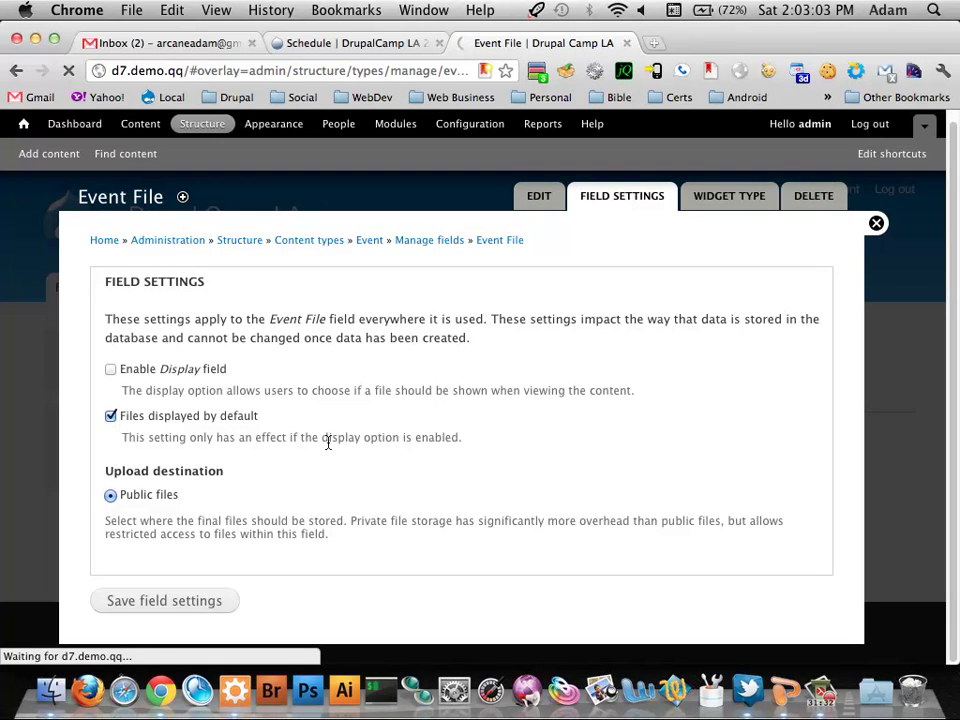
Step: Set the Event File field's allowed file extensions to "txt pdf doc xls"
scroll(325, 454, "down", 8)
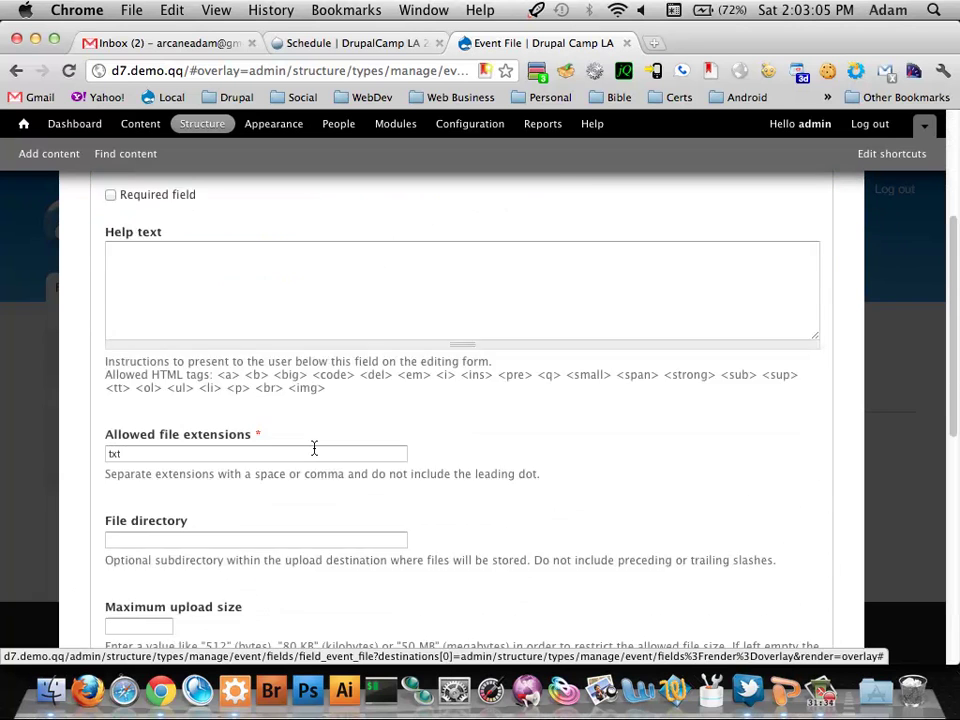
scroll(300, 452, "up", 1)
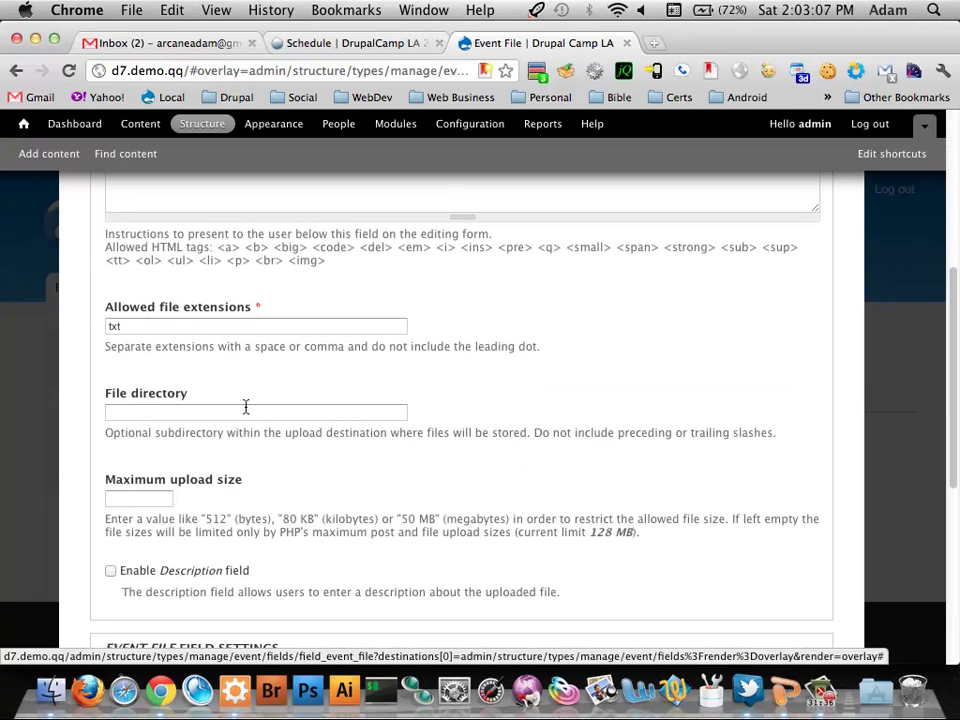
left_click(172, 327)
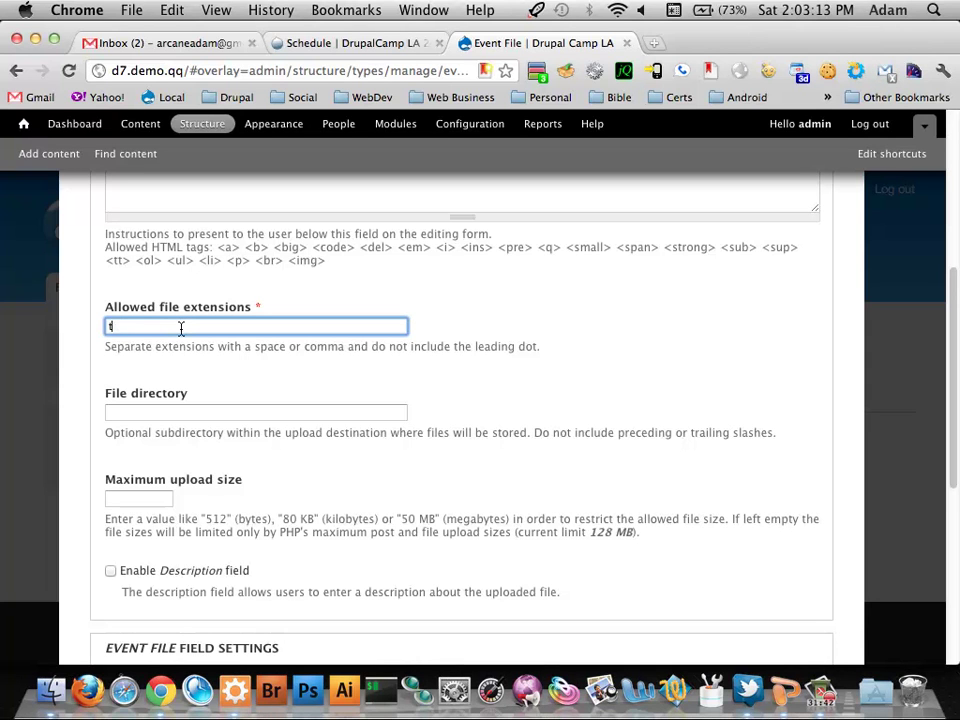
type("t")
type("xt pdf doc xls")
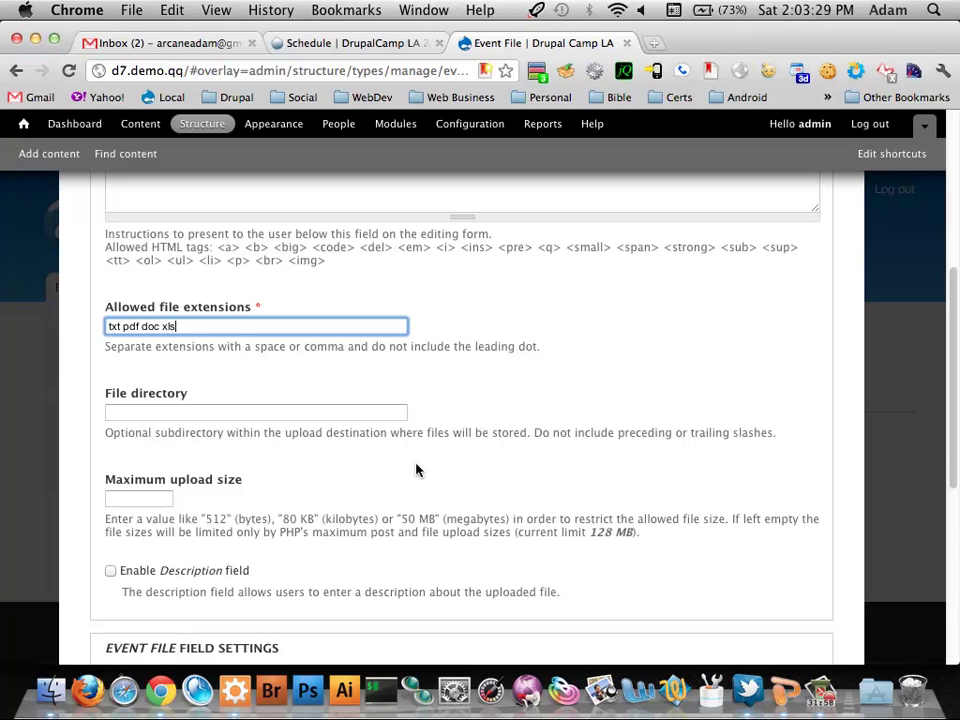
Step: Review the Event File field's file directory, maximum upload size, description and number of values settings without changing them
scroll(349, 459, "down", 1)
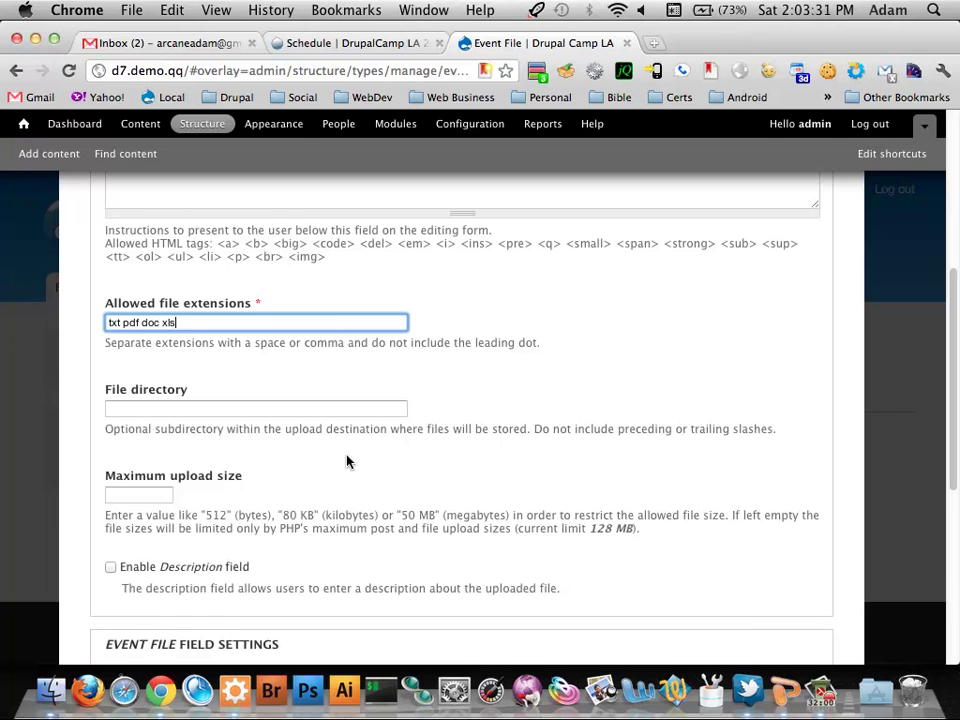
scroll(306, 460, "down", 3)
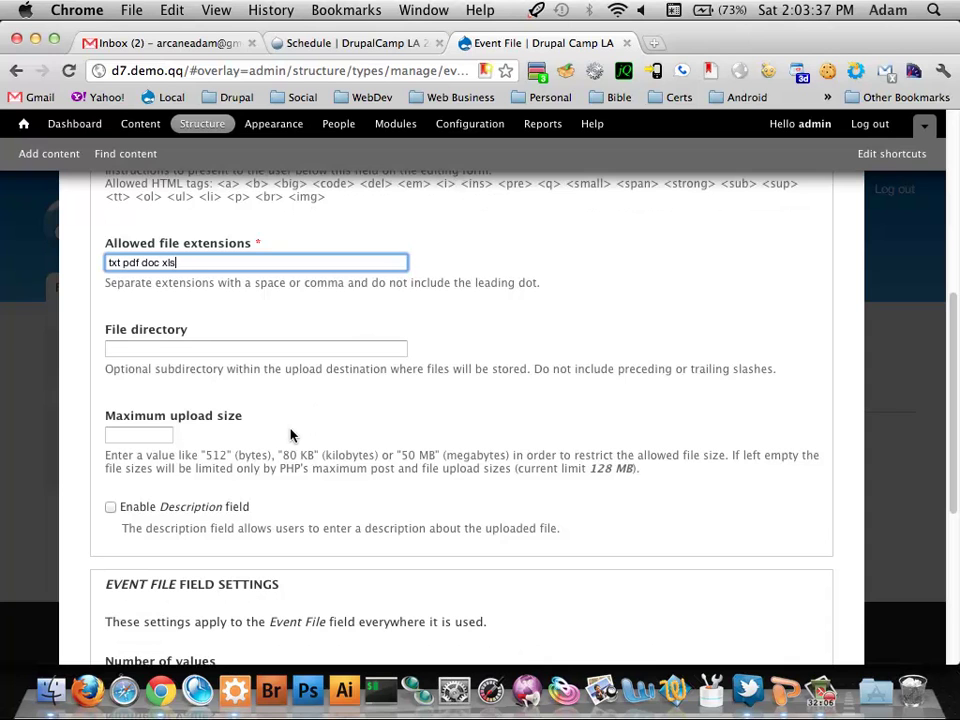
scroll(272, 434, "down", 1)
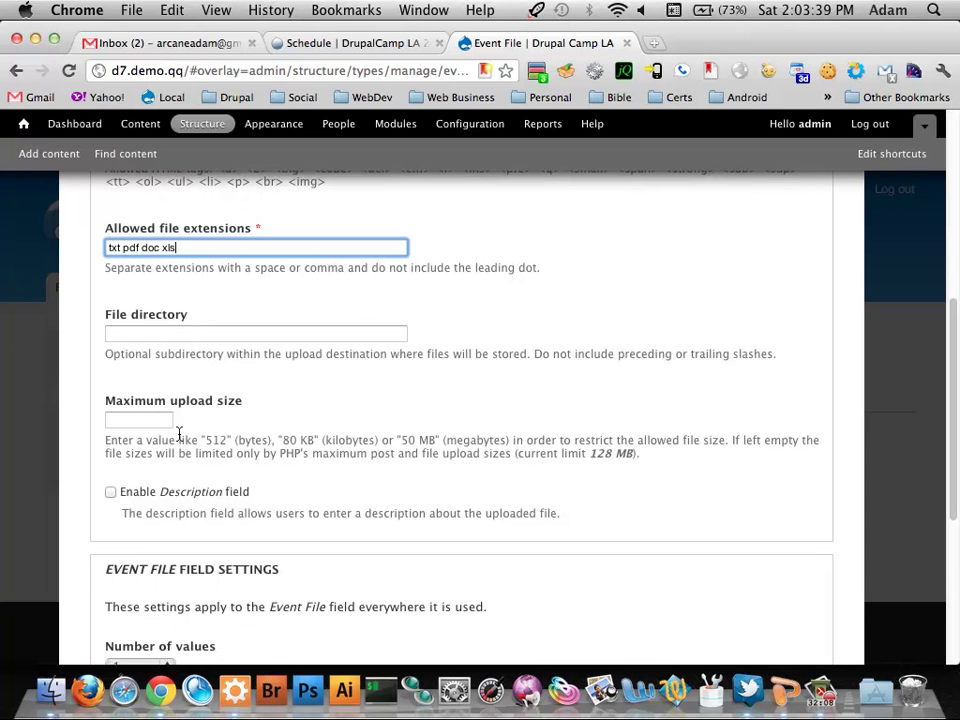
left_click(122, 419)
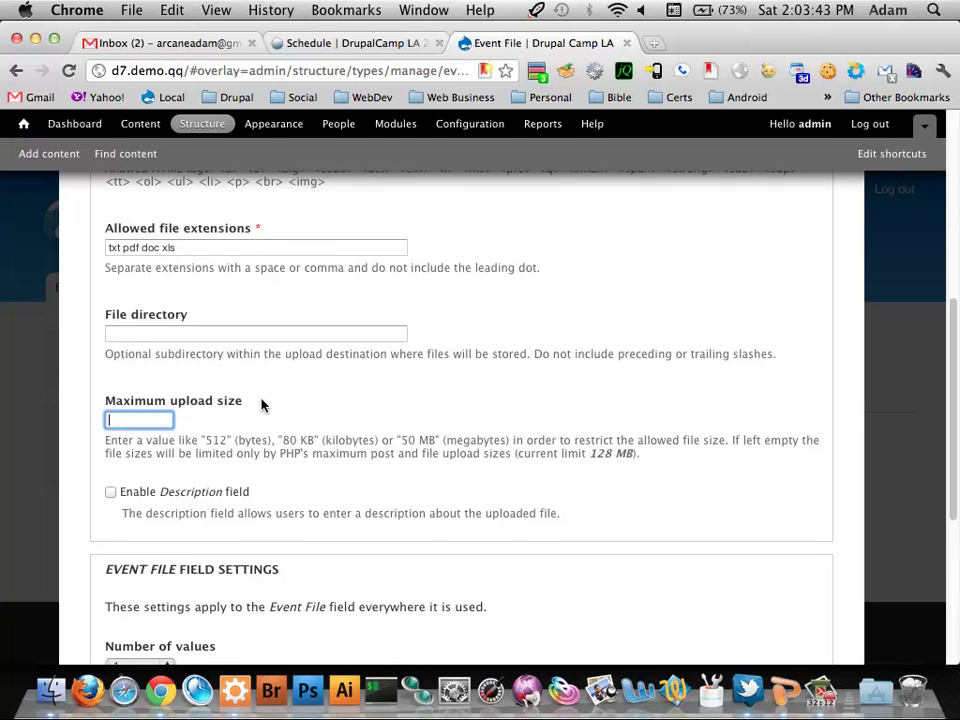
scroll(261, 405, "down", 3)
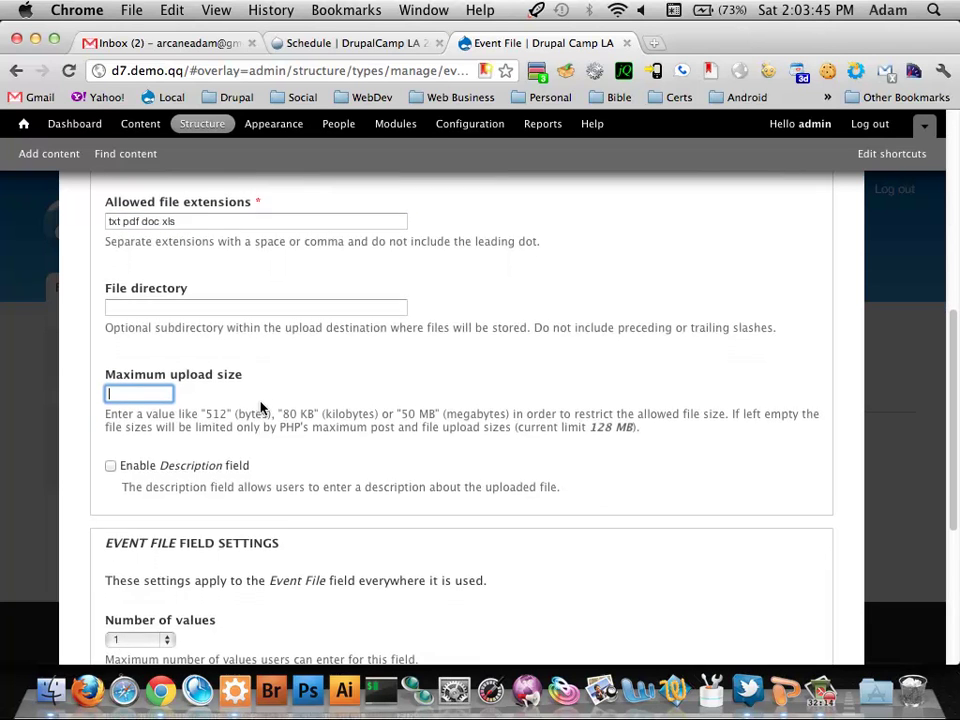
scroll(259, 403, "down", 5)
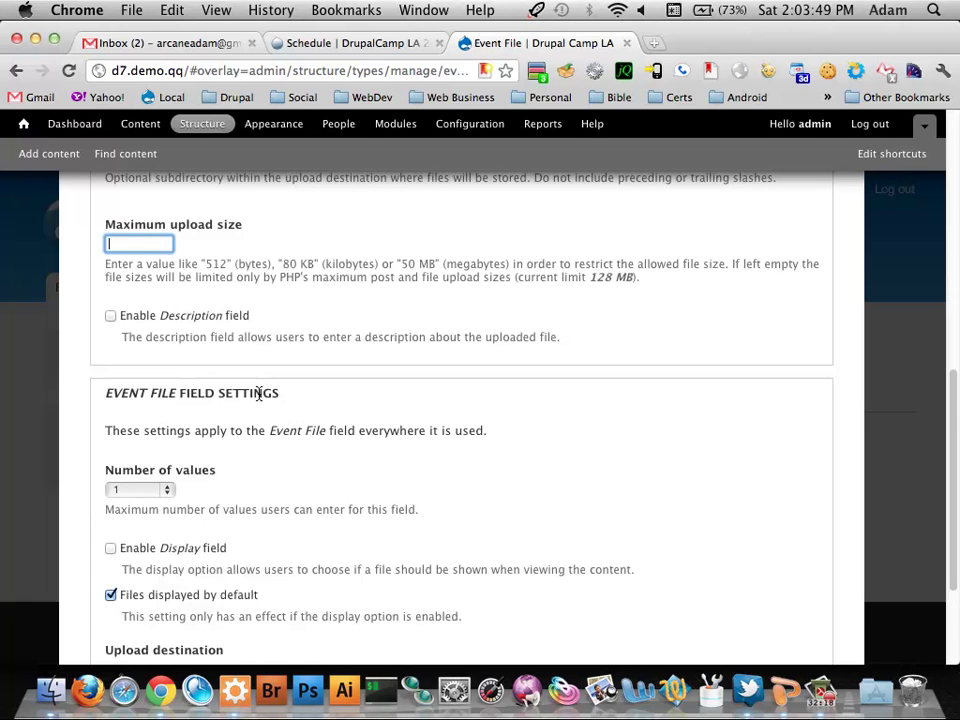
Step: Set the Event File field's number of values to Unlimited and save the field settings
scroll(260, 400, "down", 3)
left_click(148, 407)
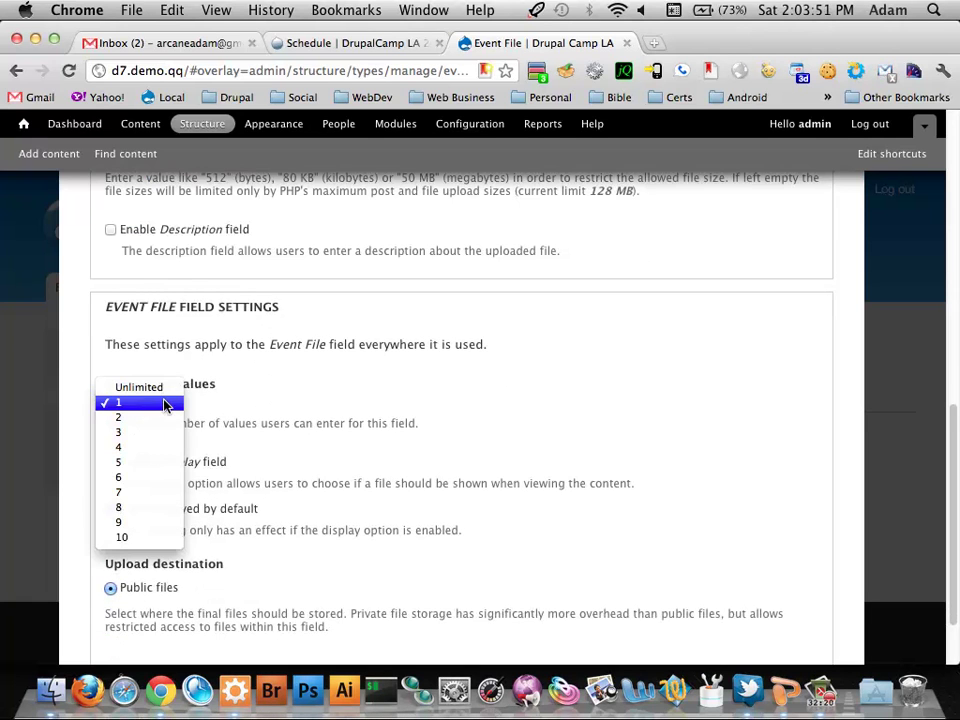
left_click(156, 386)
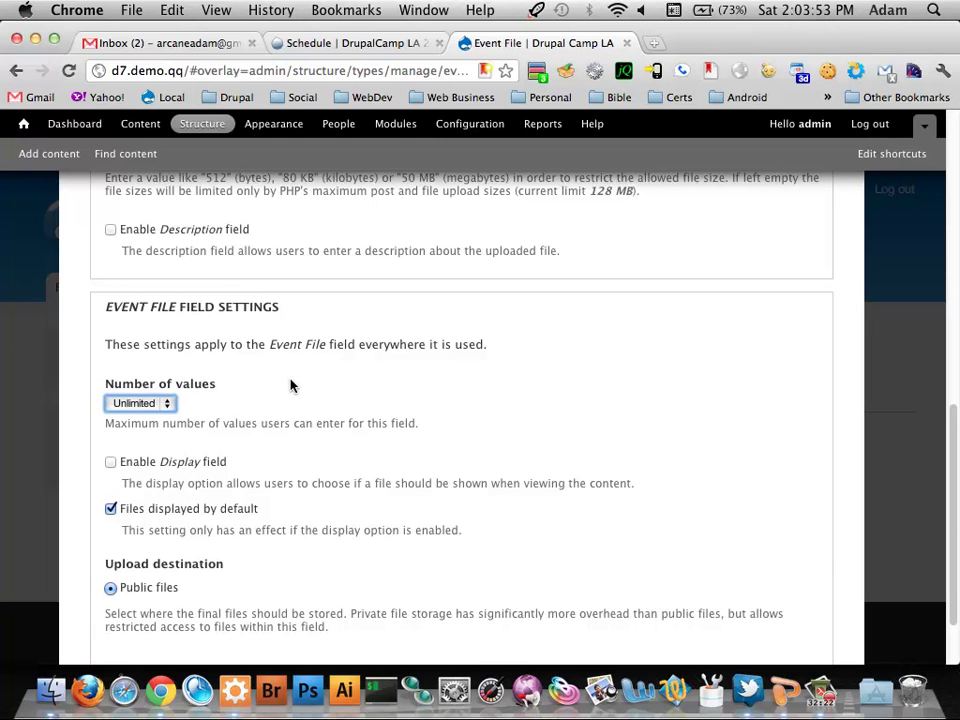
left_click(285, 400)
scroll(277, 407, "down", 3)
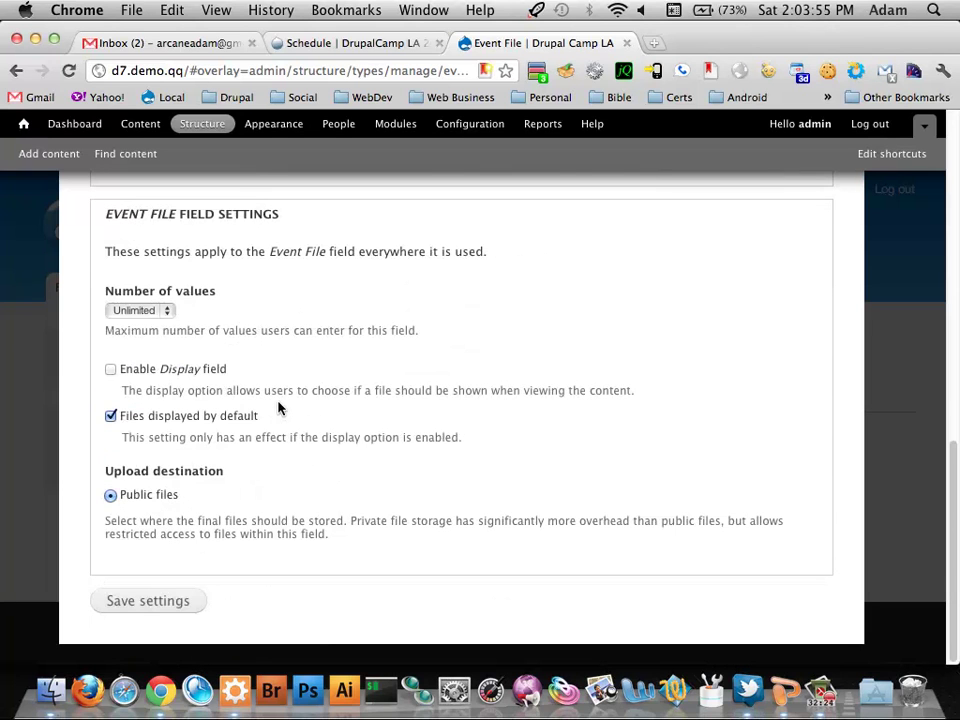
left_click(137, 600)
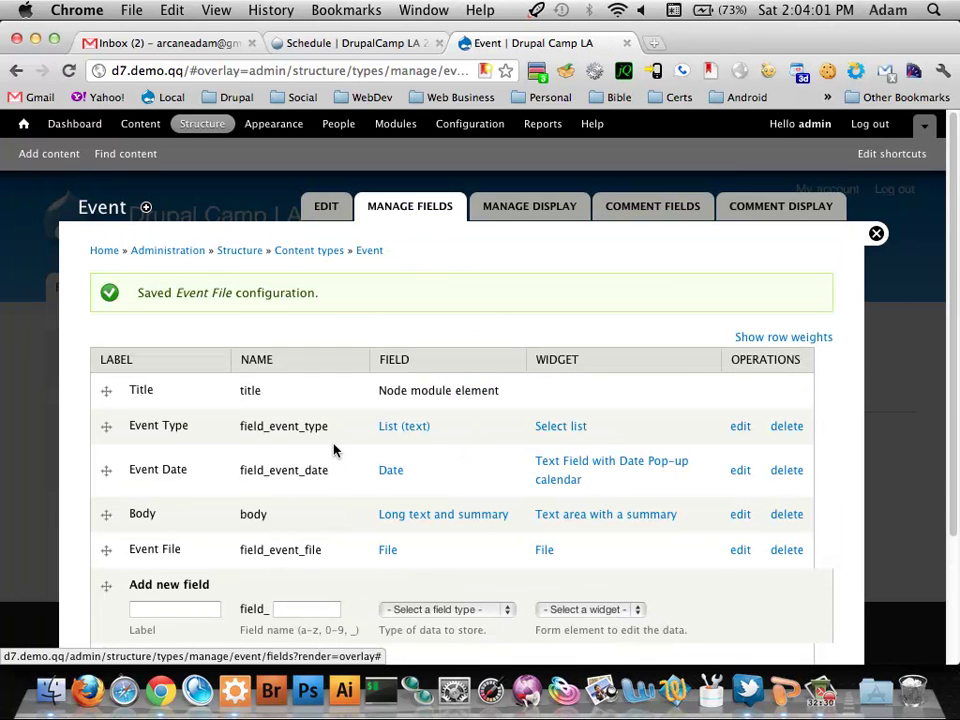
Step: Start a new content item of type Event and title it "Event #1"
scroll(337, 462, "down", 3)
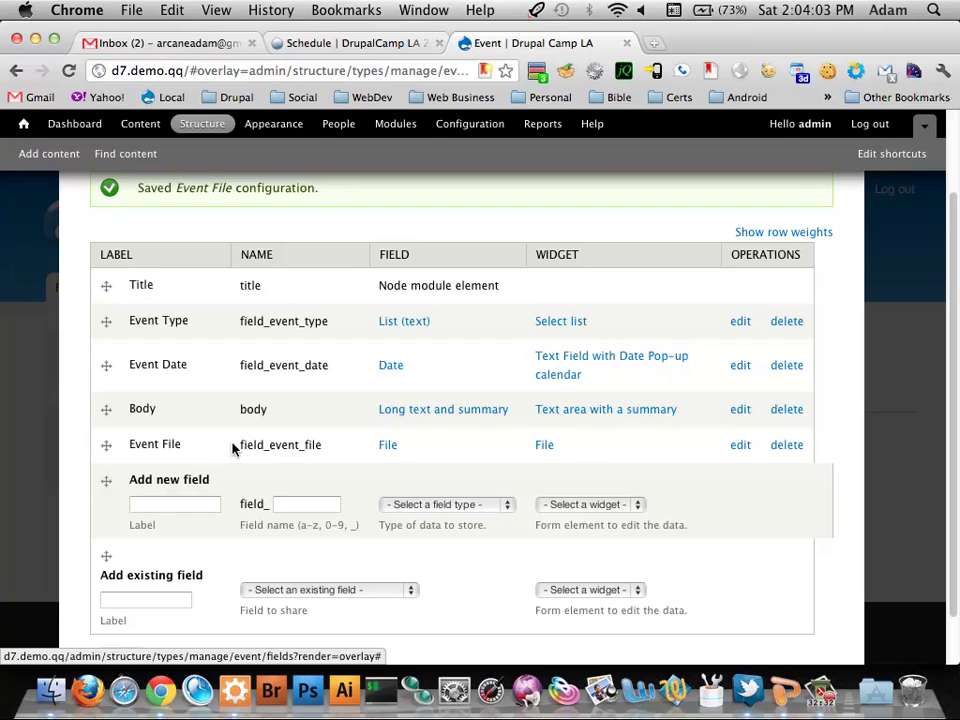
scroll(233, 450, "up", 3)
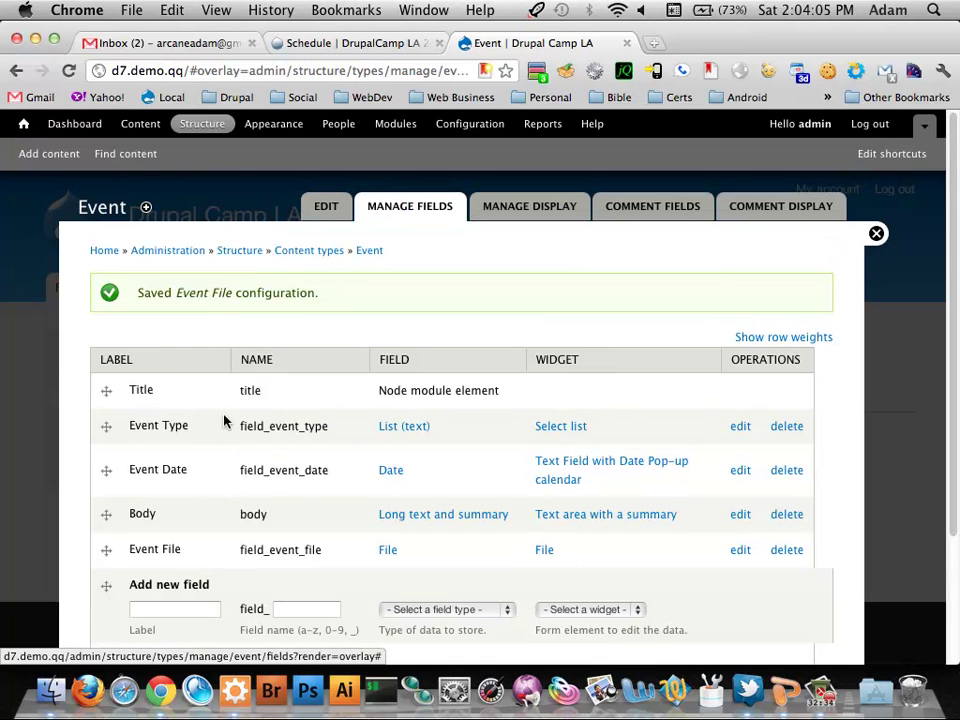
left_click(48, 153)
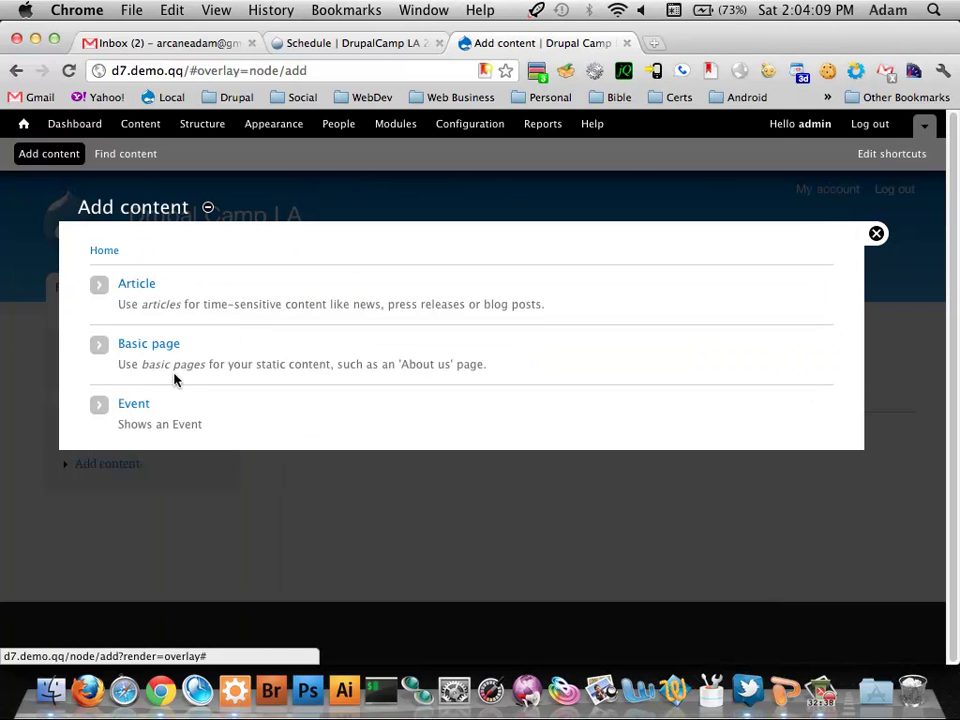
left_click(148, 404)
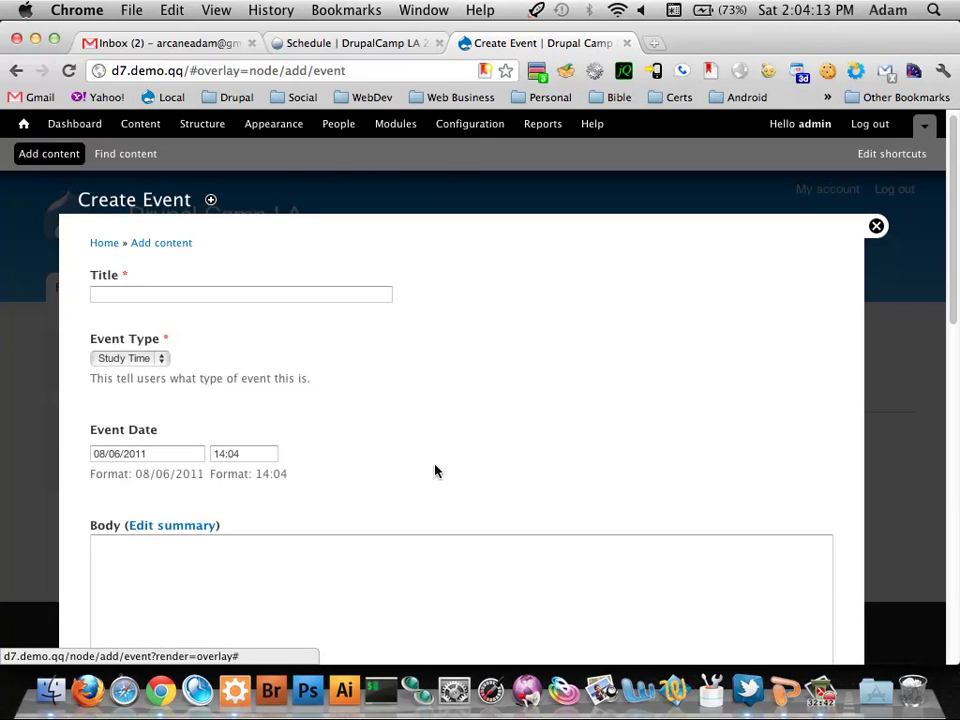
left_click(231, 289)
type("E")
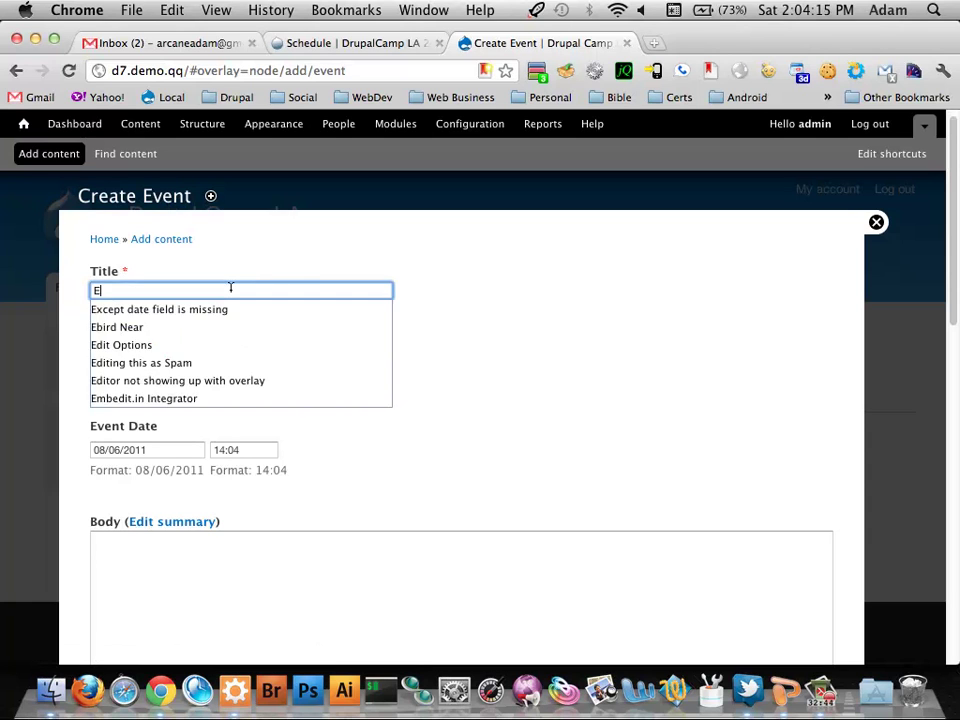
type("vent #1")
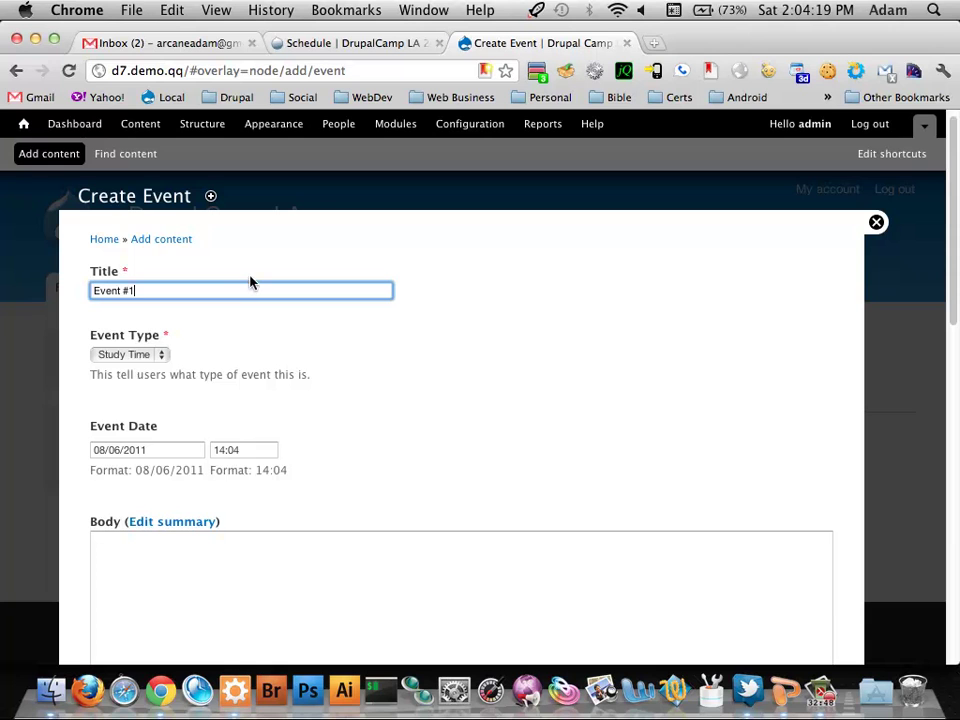
Step: Choose Study Time as the event type for Event #1
scroll(243, 283, "down", 2)
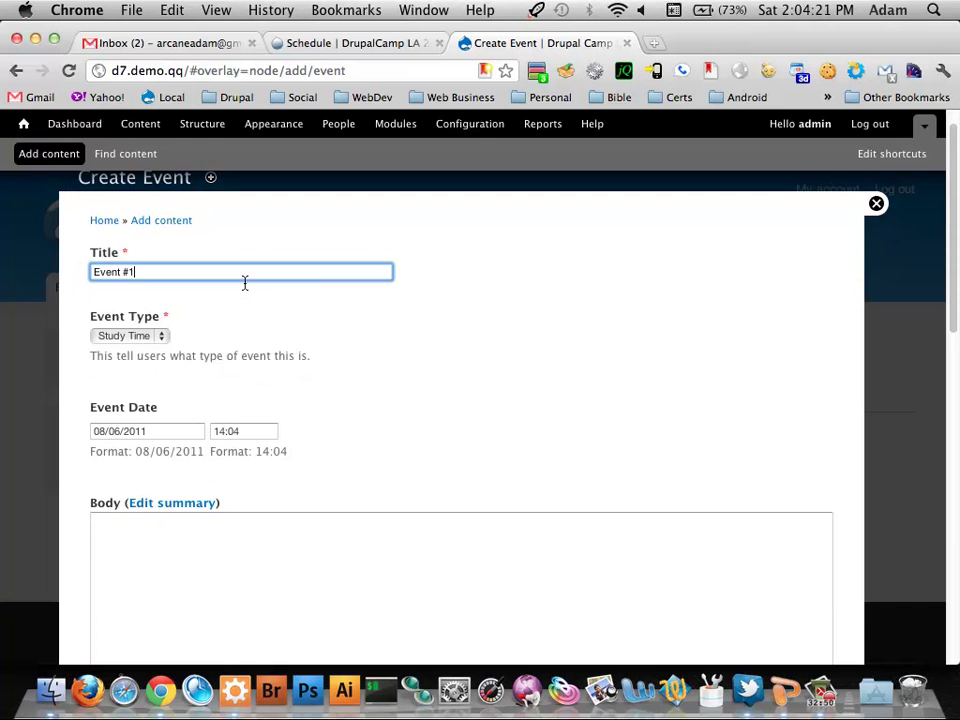
scroll(249, 289, "down", 4)
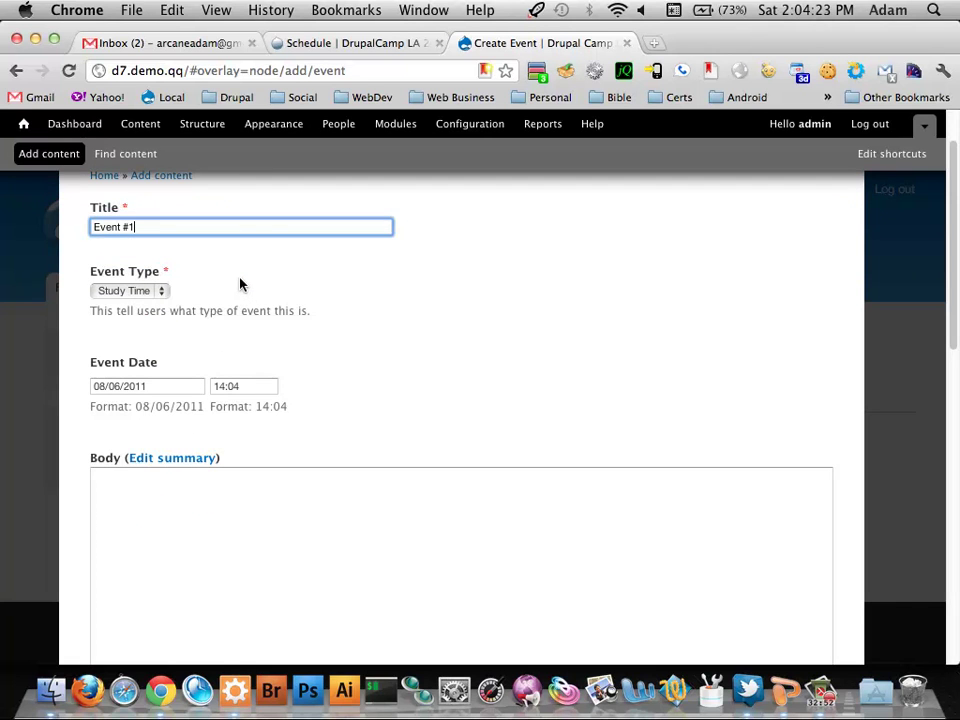
left_click(162, 290)
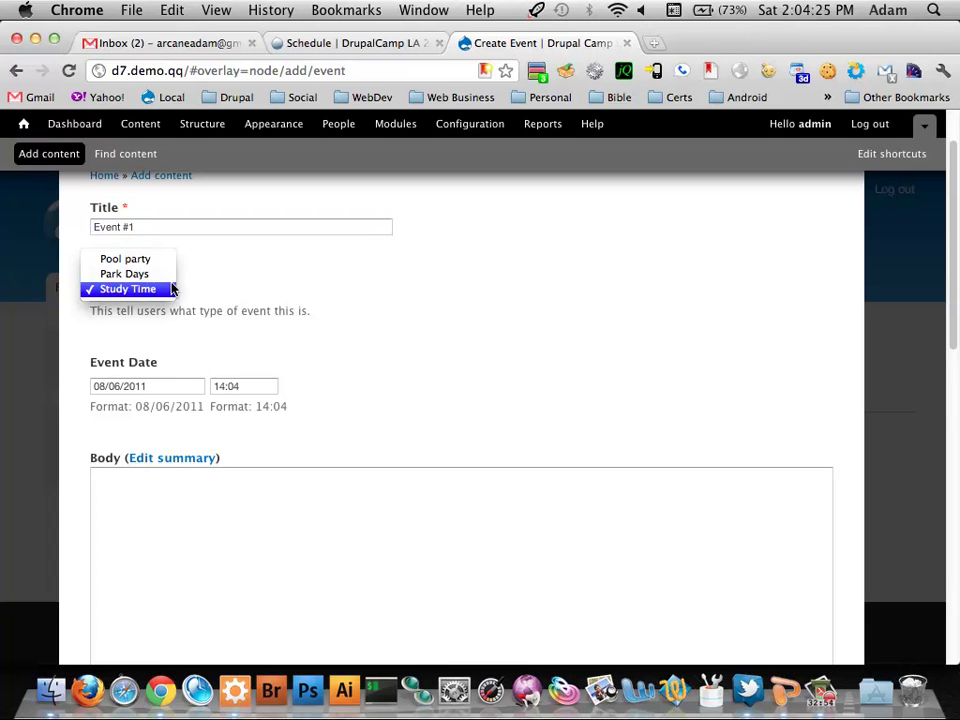
left_click(174, 289)
scroll(229, 333, "down", 1)
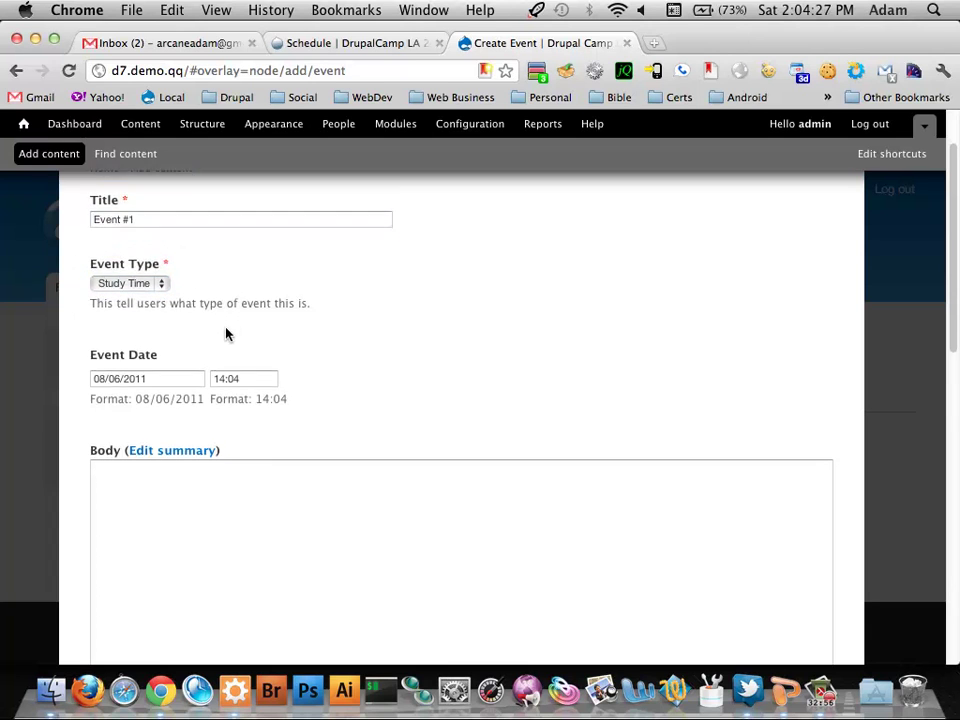
Step: Set the event date to 08/13/2011 using the pop-up calendar and the time to 13:00
scroll(226, 334, "down", 3)
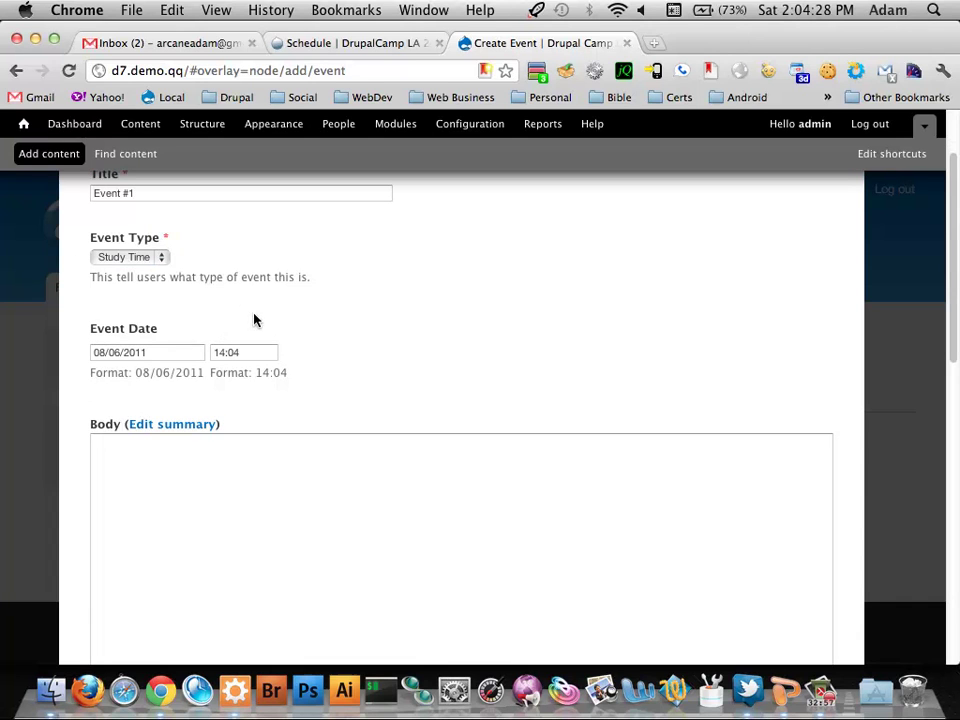
left_click(175, 352)
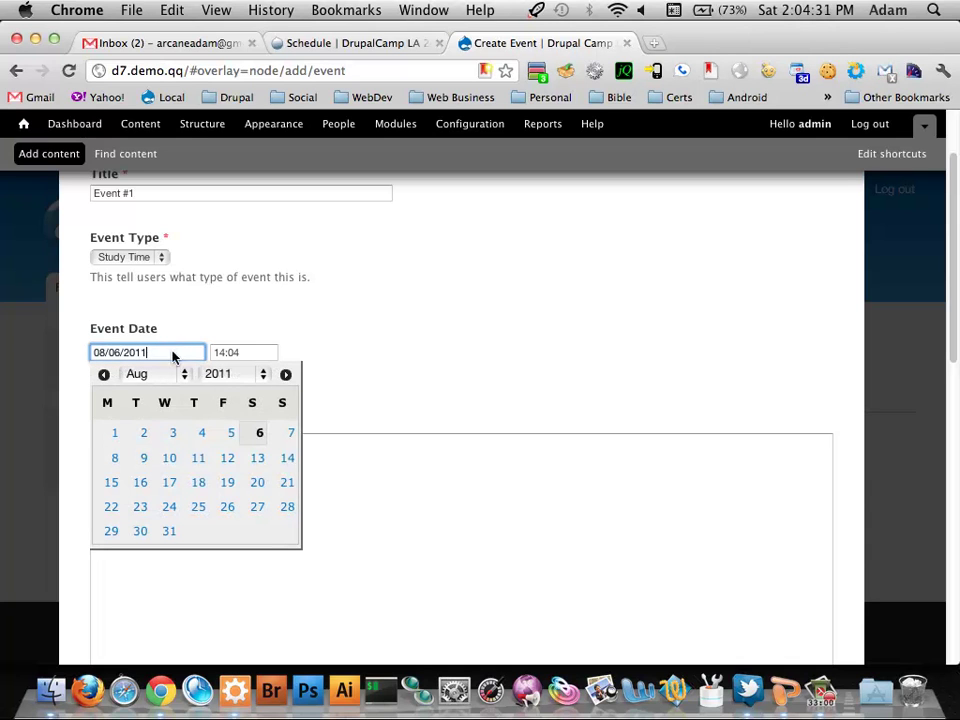
left_click(258, 460)
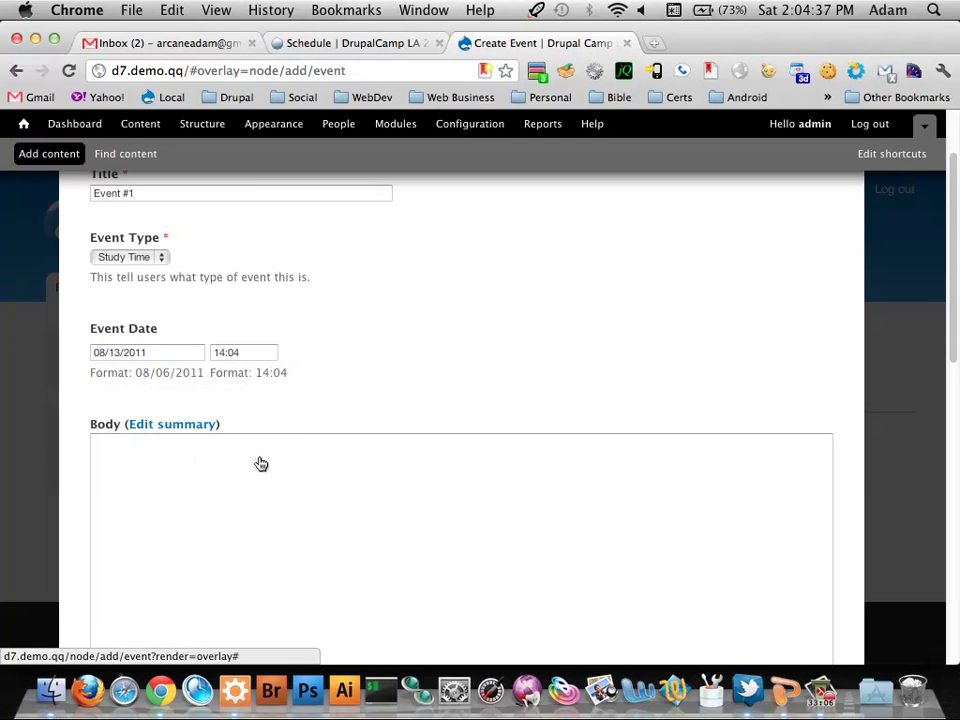
left_click(222, 354)
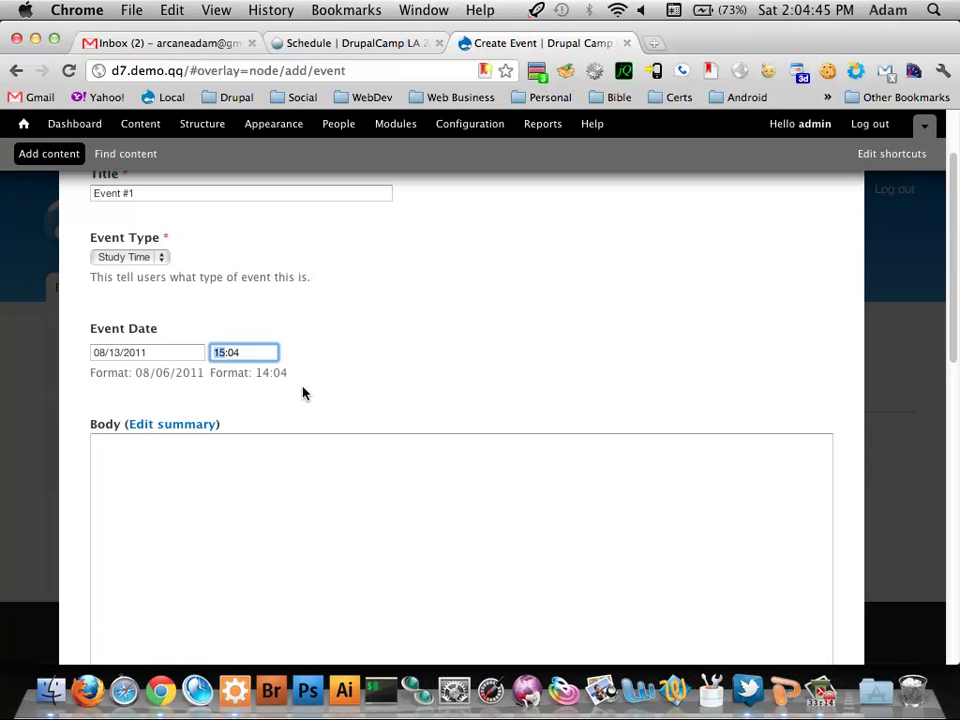
key("Right")
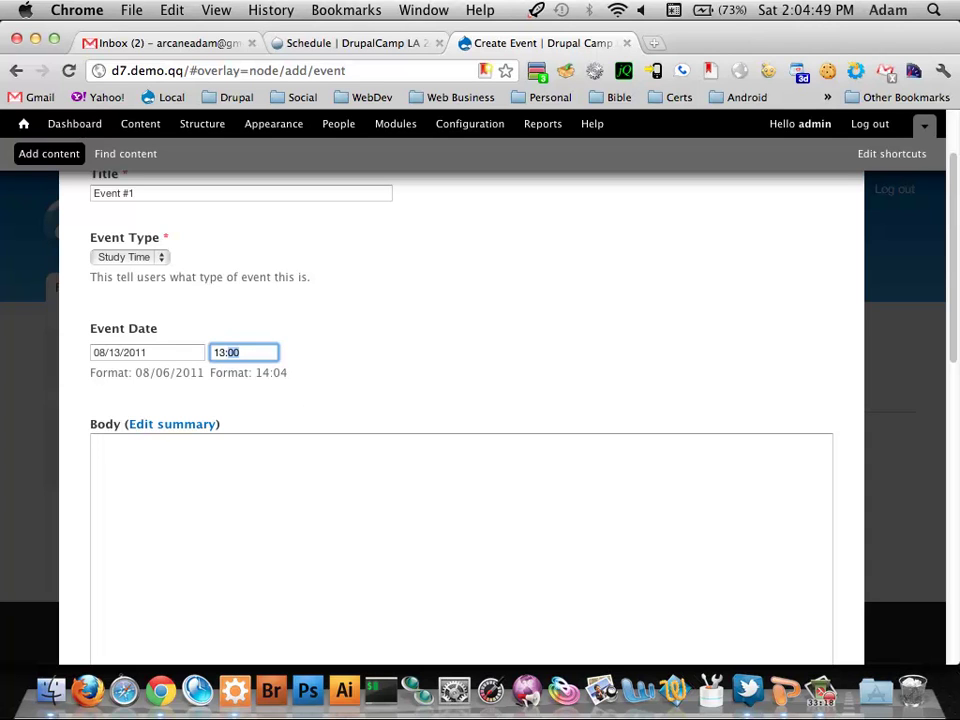
left_click(343, 376)
Step: Enter "Example" as the body text of the event
scroll(340, 395, "down", 4)
left_click(316, 422)
type("Example")
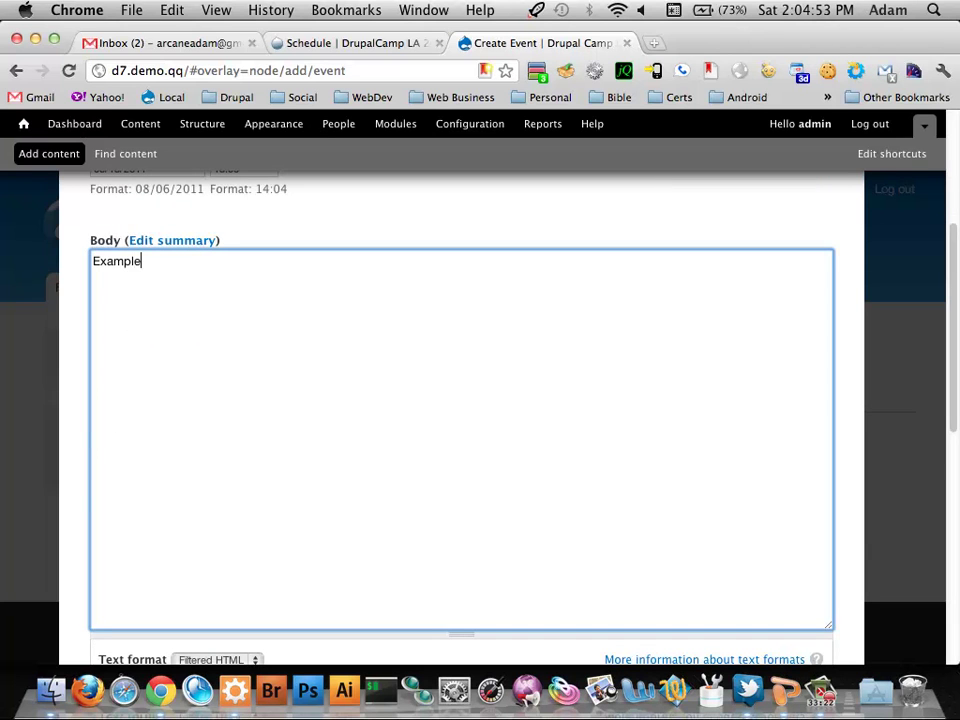
Step: Try to attach the first .docx document in the Documents folder as the event file
scroll(332, 430, "down", 7)
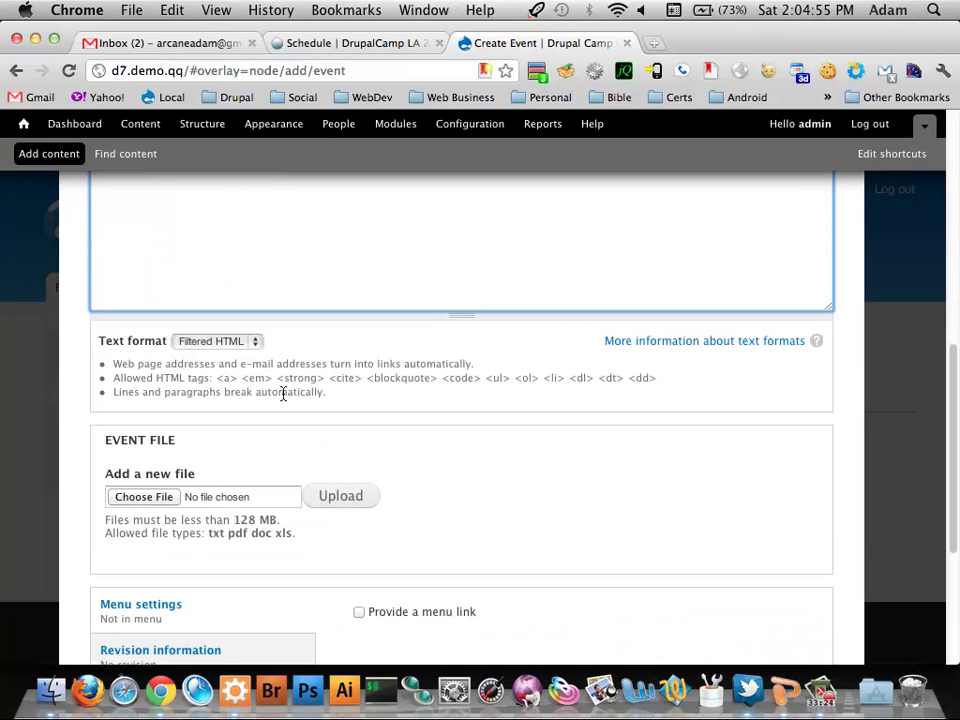
scroll(300, 410, "down", 3)
left_click(137, 367)
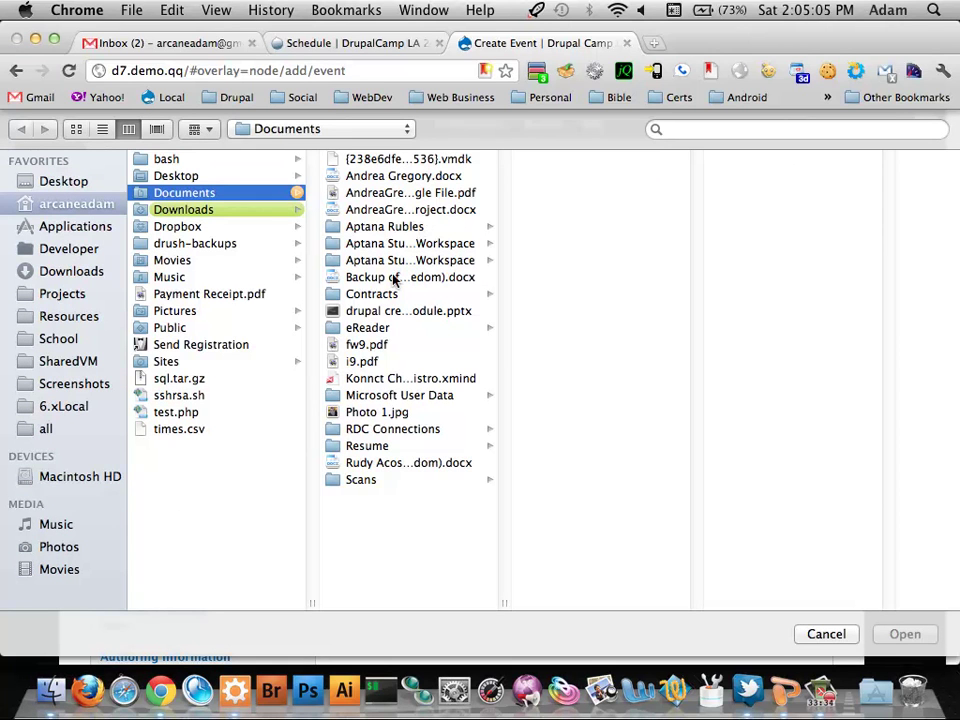
left_click(433, 177)
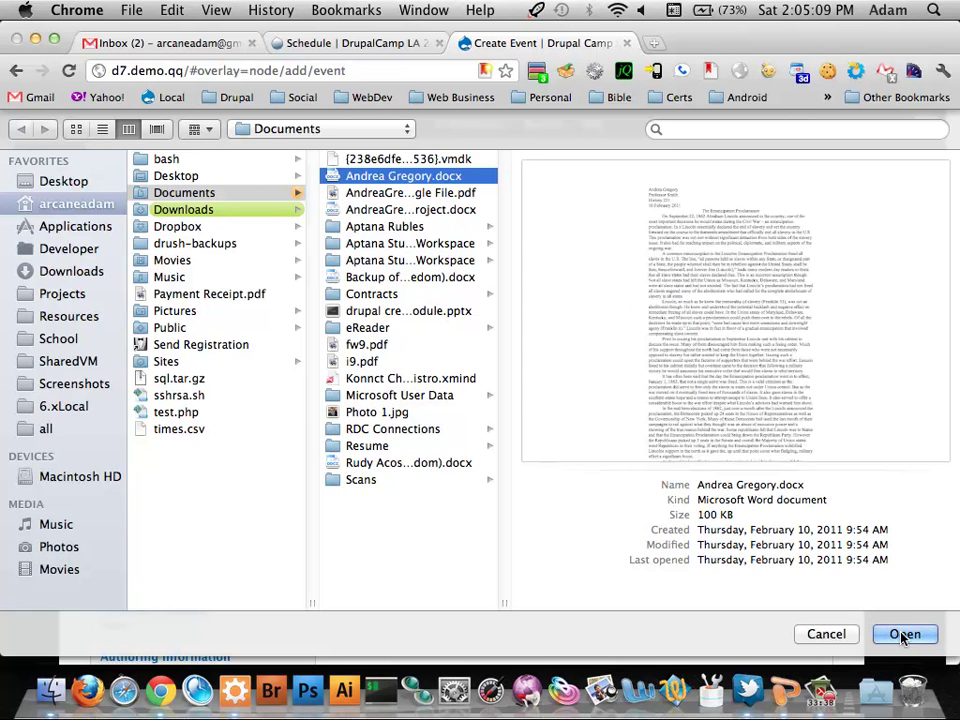
left_click(903, 634)
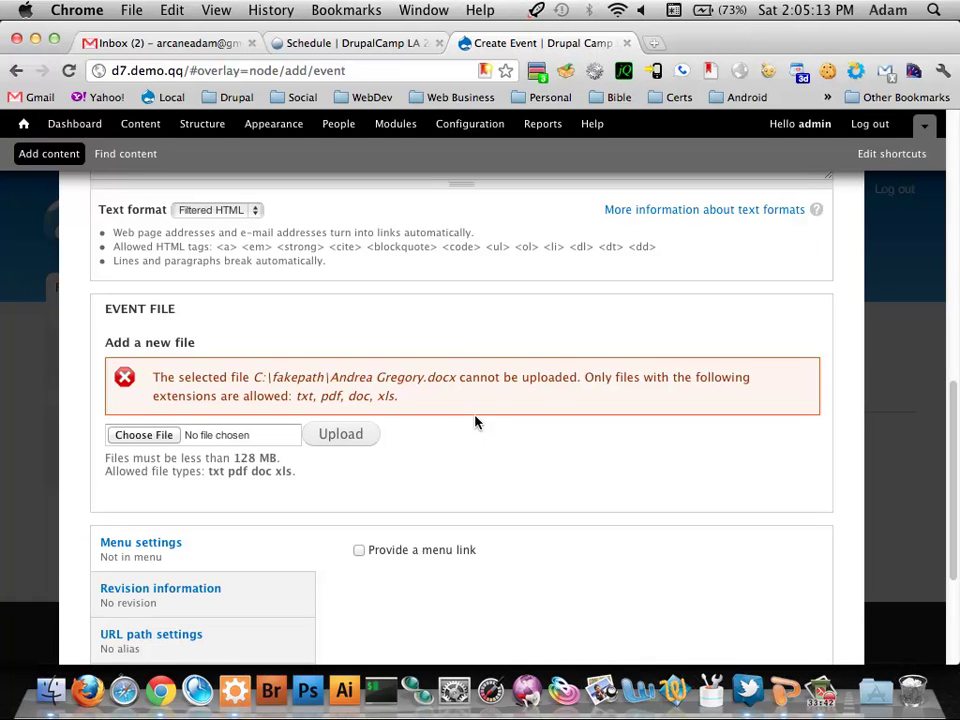
Step: Open the file chooser for the Event File field again
left_click(150, 436)
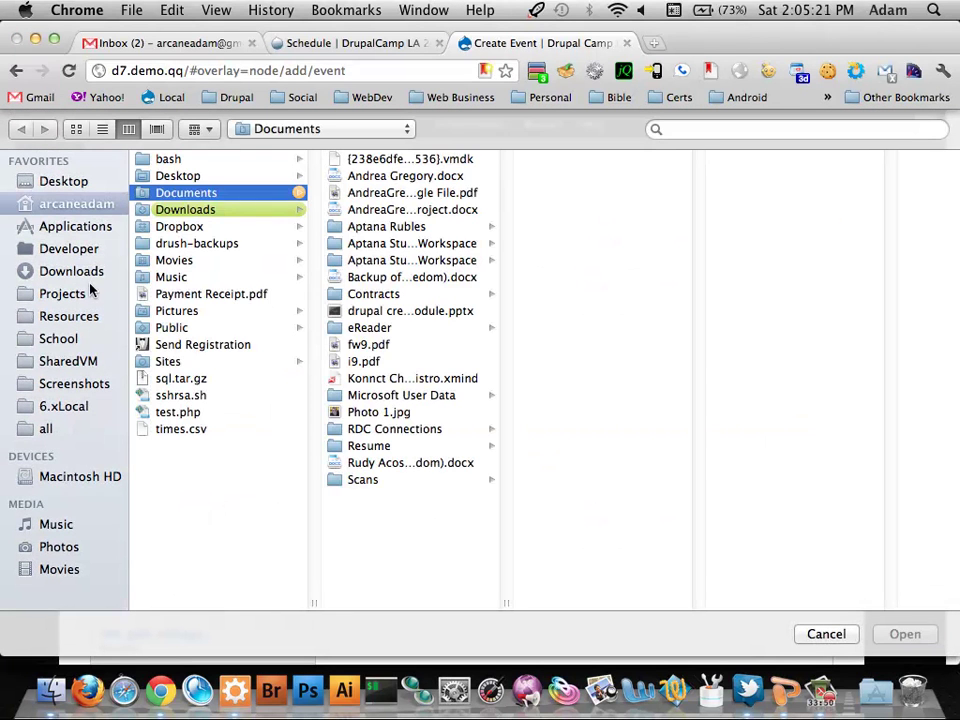
Step: Upload My Web Development Agreement.doc from the Downloads folder as the event's first file
left_click(84, 271)
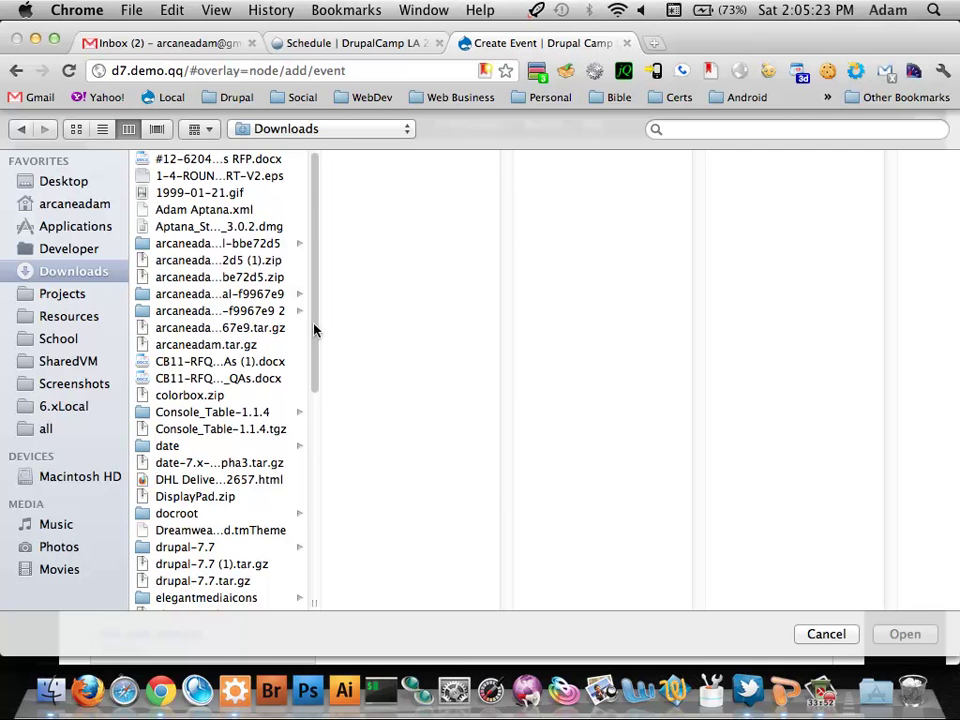
left_click_drag(313, 600, 530, 597)
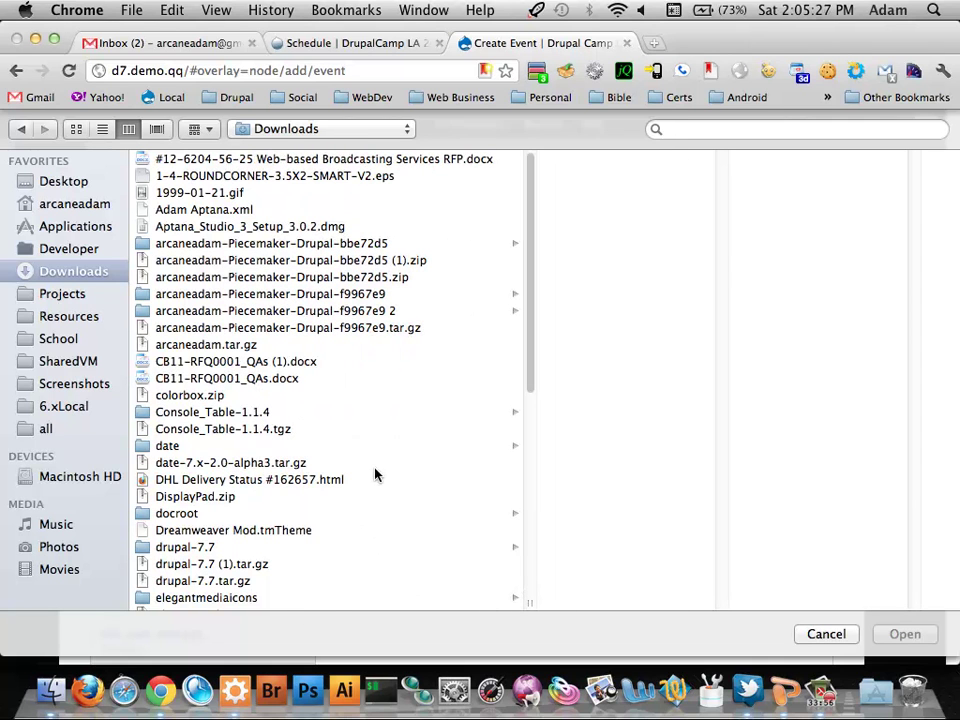
scroll(377, 424, "down", 5)
scroll(377, 427, "down", 5)
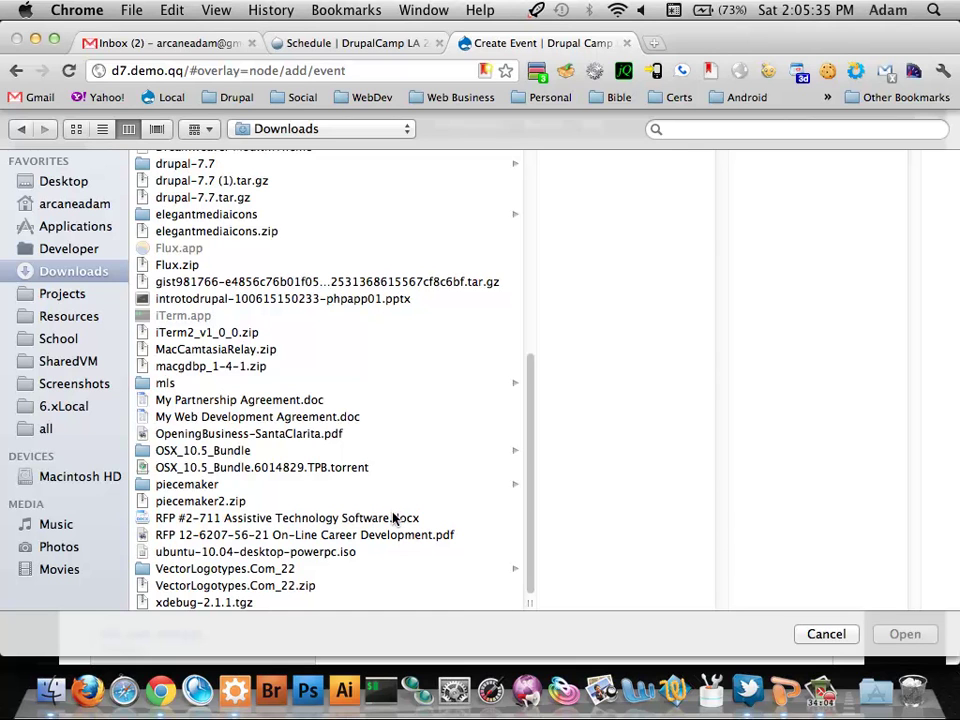
left_click(394, 517)
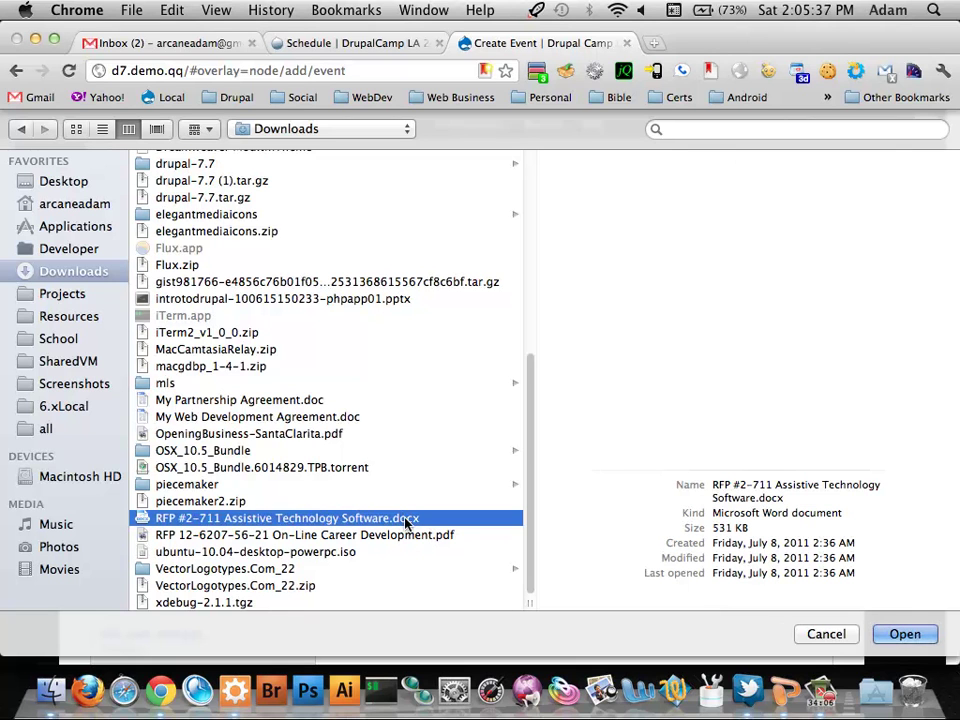
left_click(392, 534)
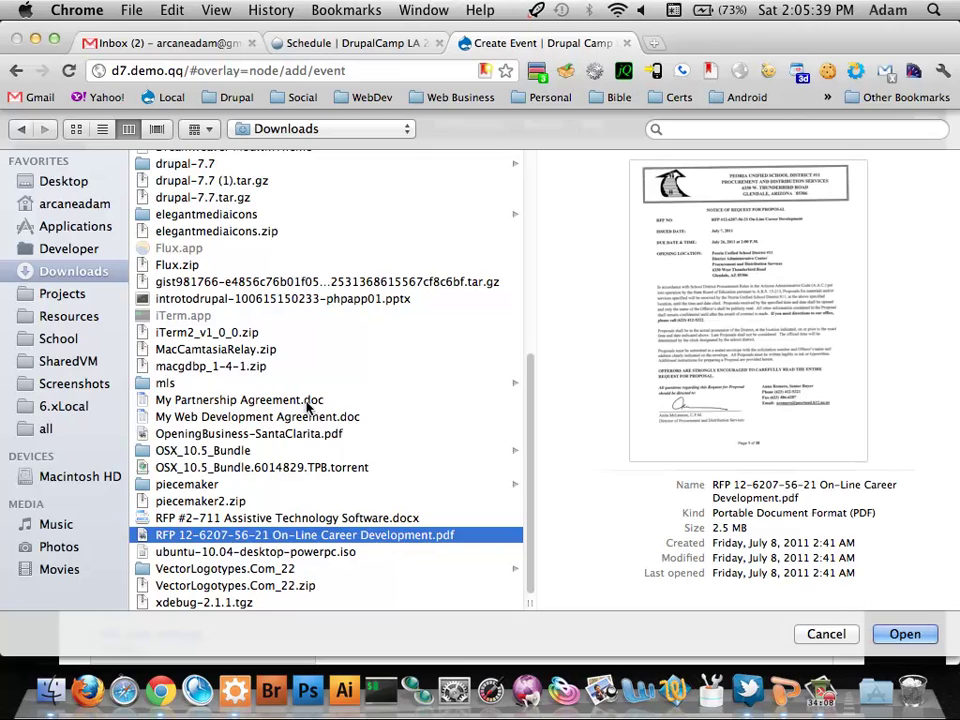
left_click(360, 418)
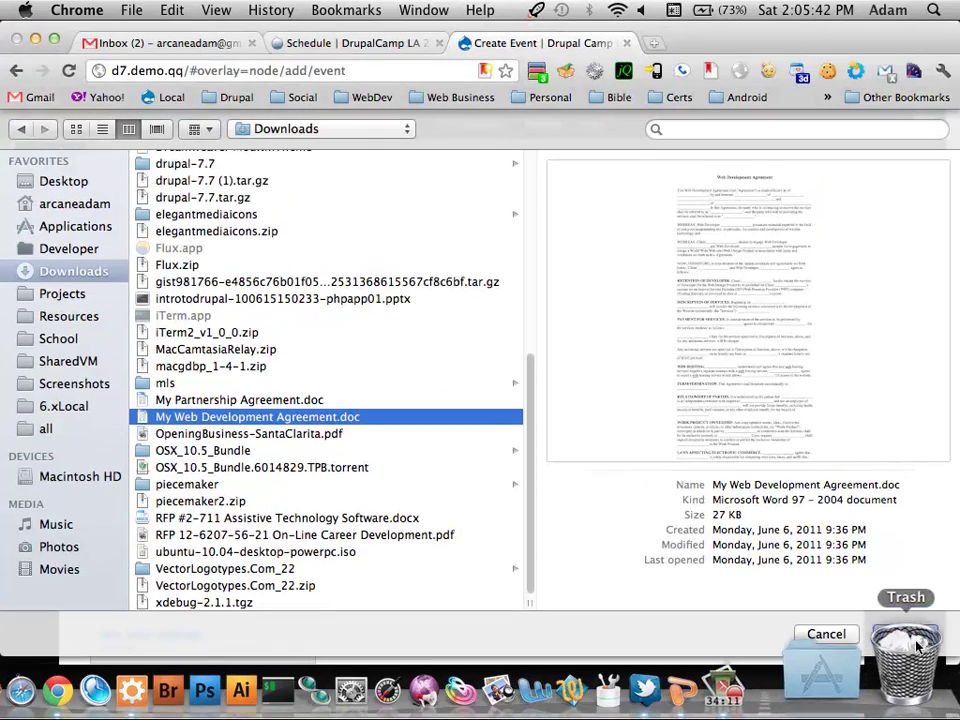
left_click(904, 634)
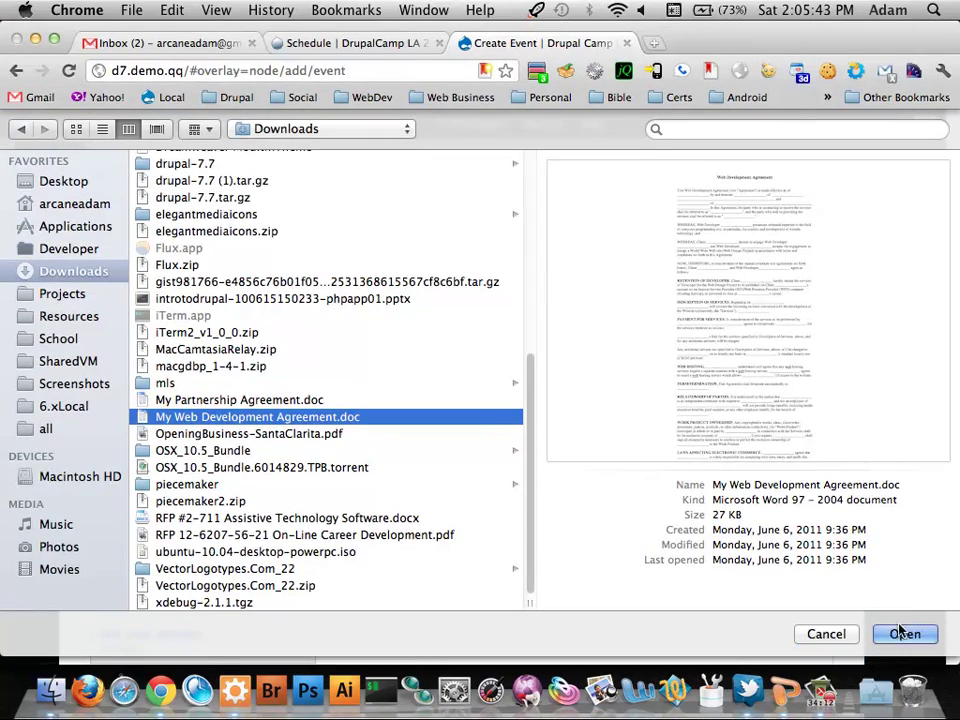
left_click(339, 365)
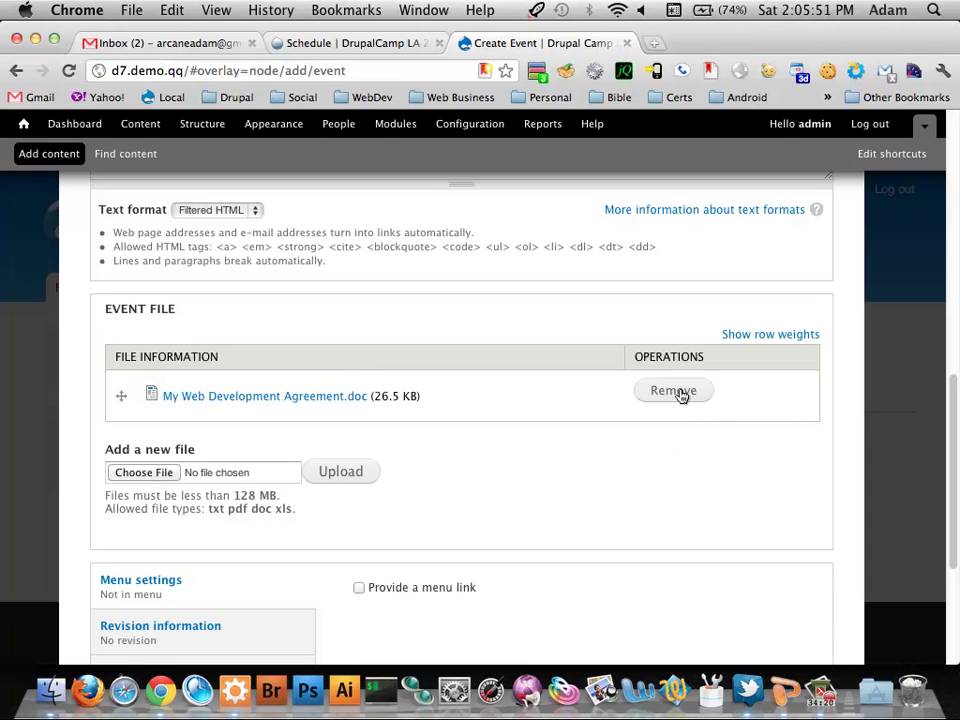
Step: Add OpeningBusiness-SantaClarita.pdf from the Downloads folder as a second event file and upload it
left_click(143, 472)
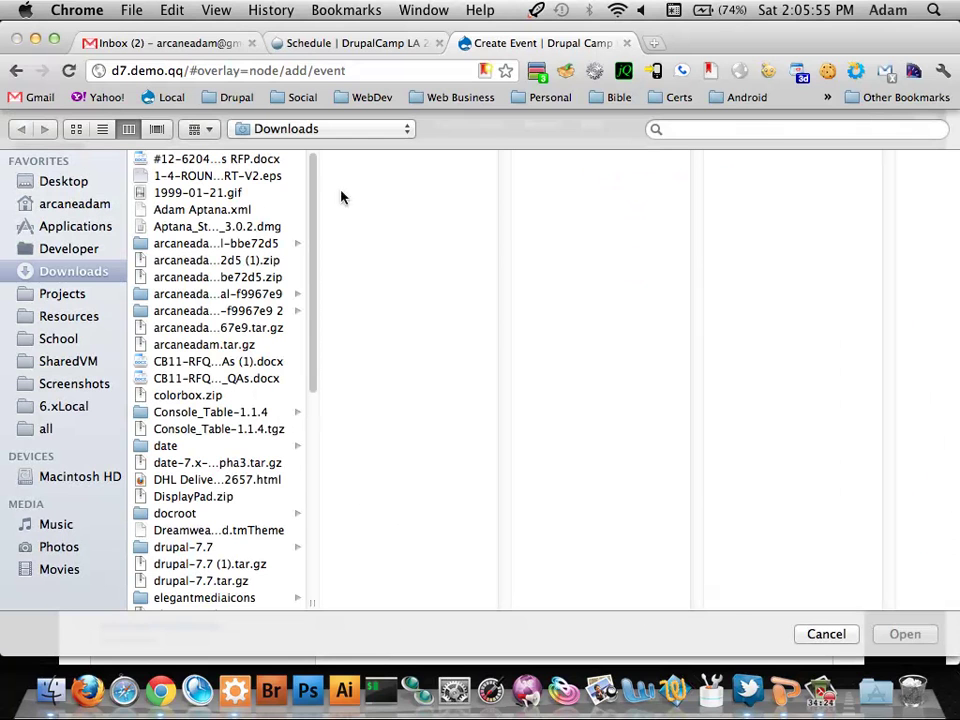
scroll(257, 317, "down", 2)
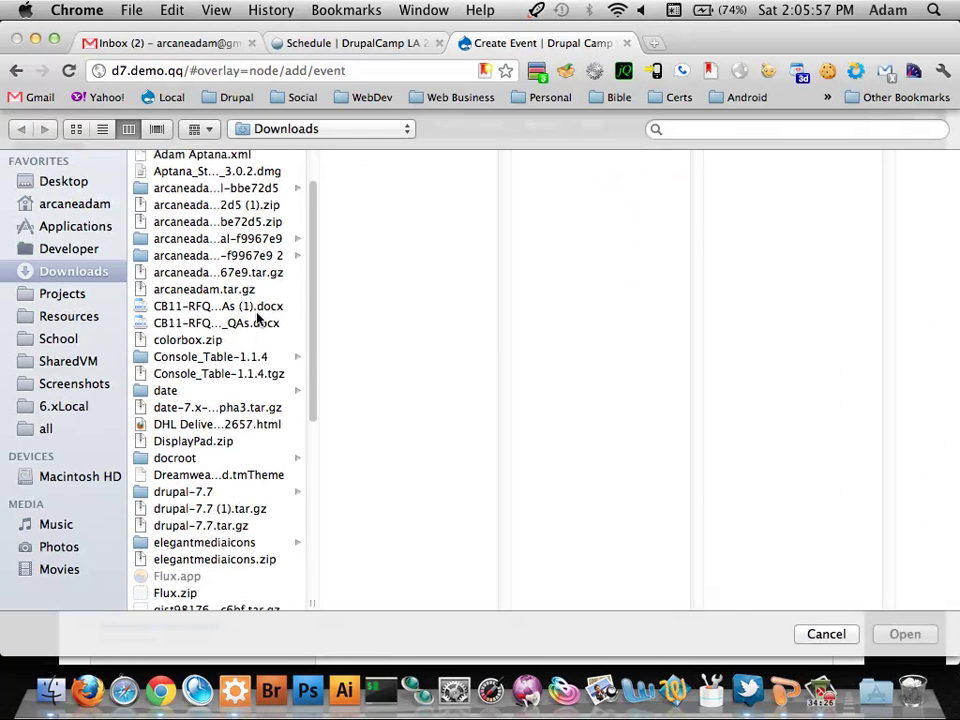
scroll(250, 470, "down", 5)
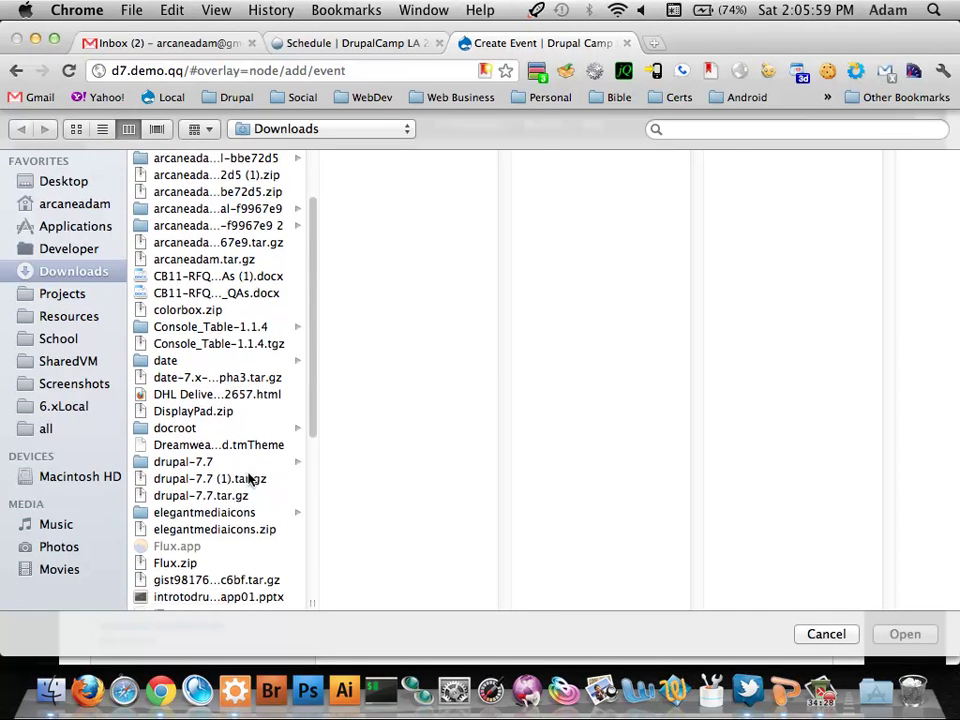
scroll(250, 480, "down", 6)
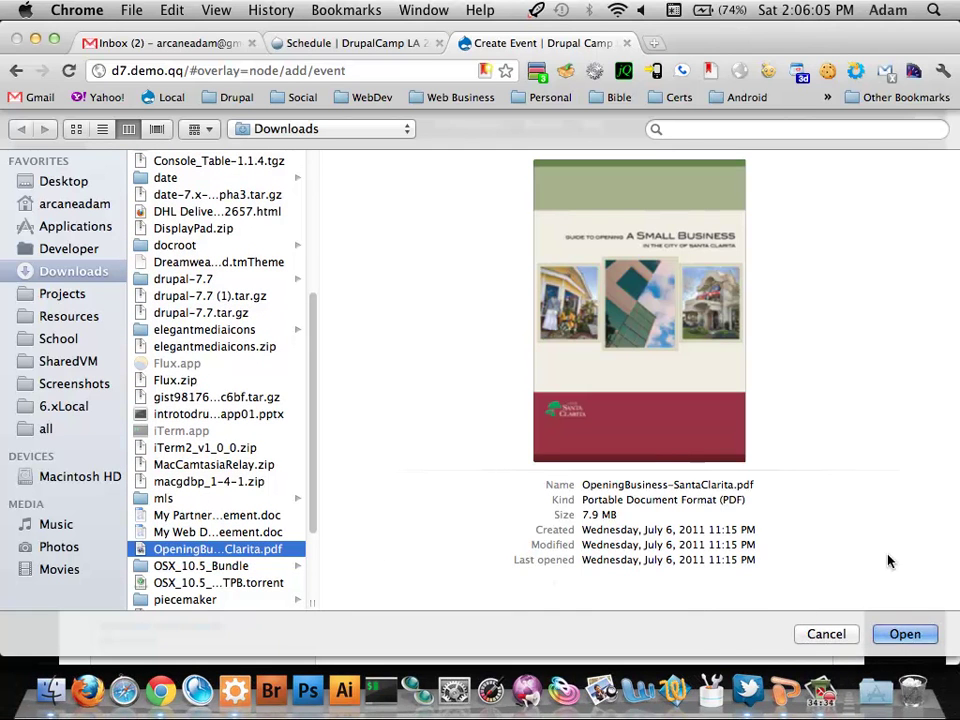
left_click(902, 634)
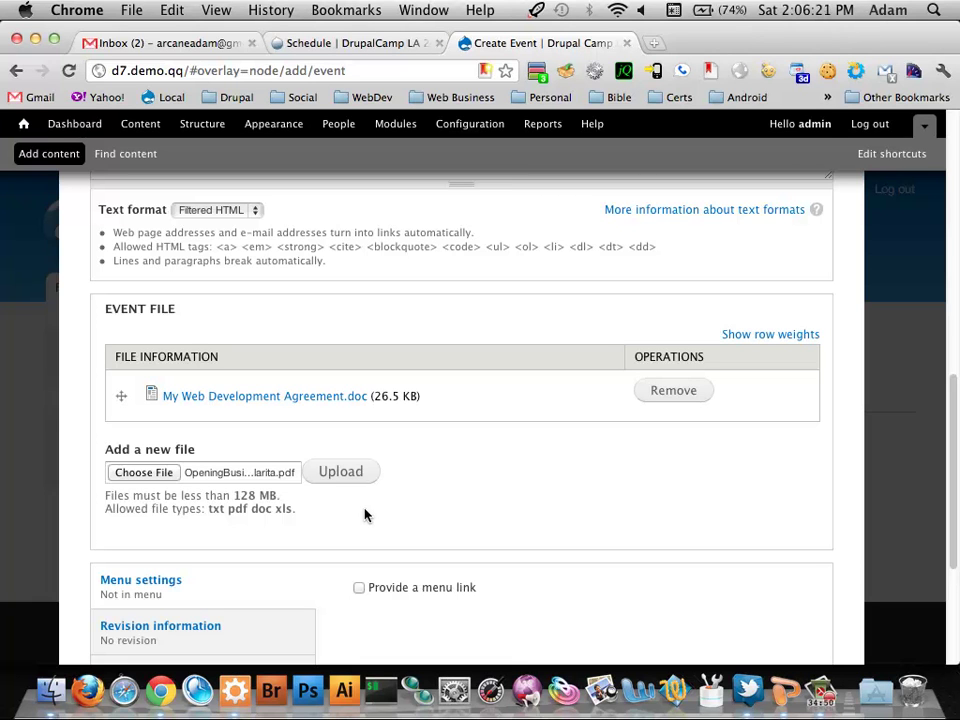
left_click(358, 475)
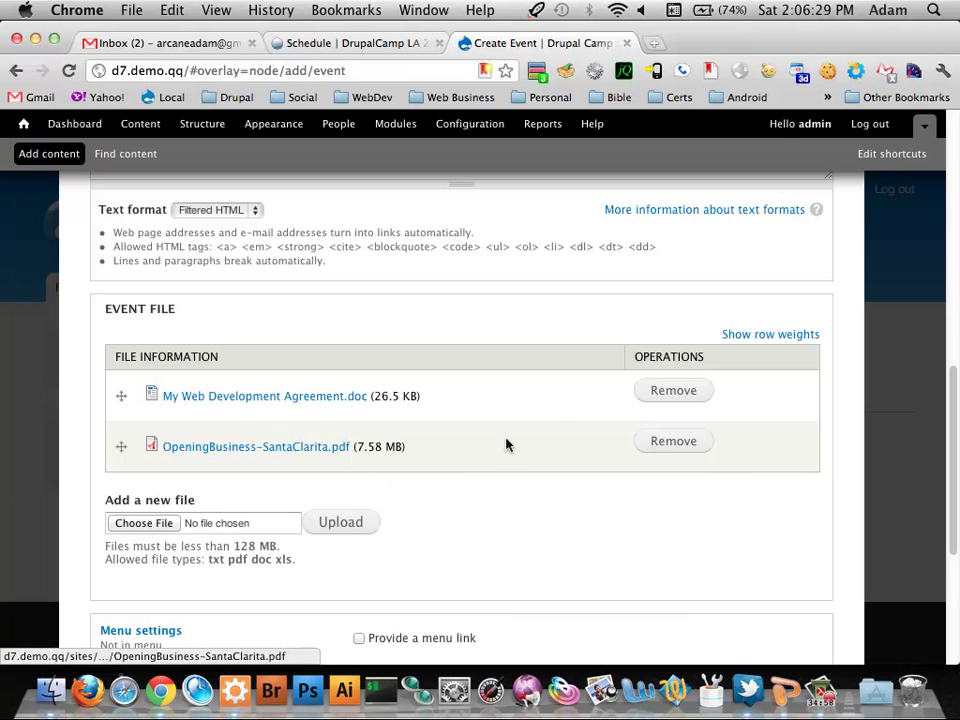
Step: Save the new Event #1 content and review its fields and attached files on the event page
scroll(561, 437, "up", 3)
scroll(558, 440, "down", 6)
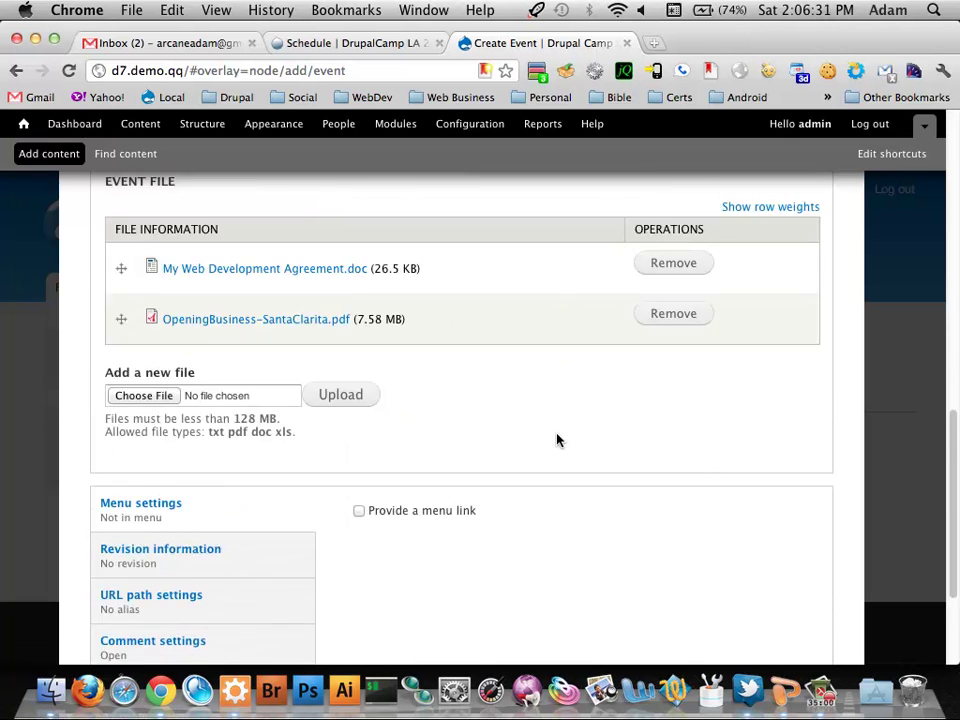
scroll(543, 370, "up", 15)
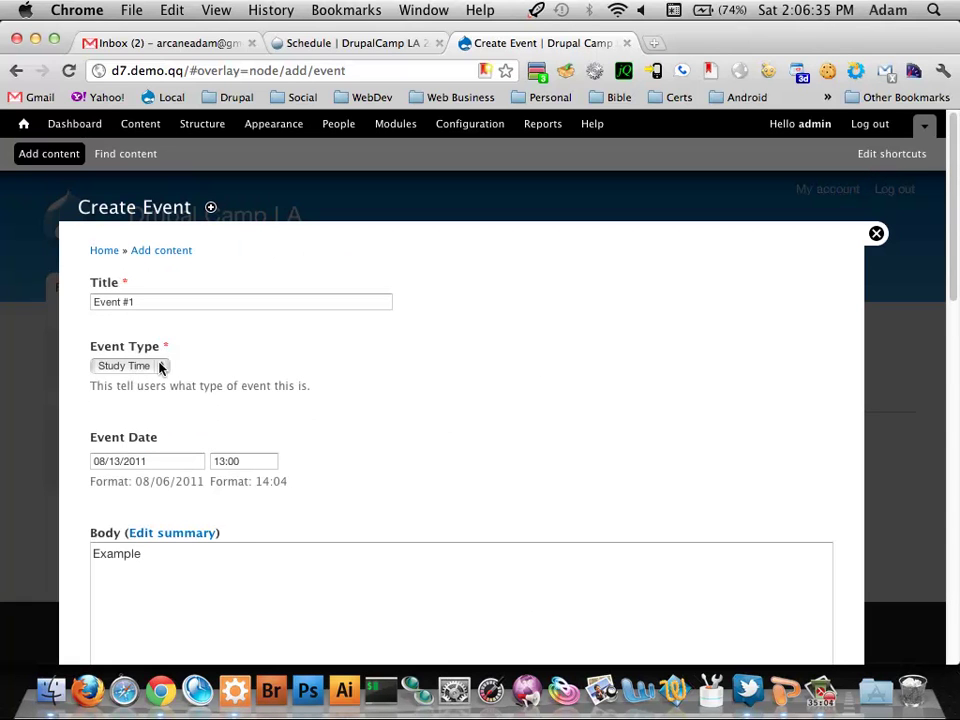
scroll(643, 456, "down", 20)
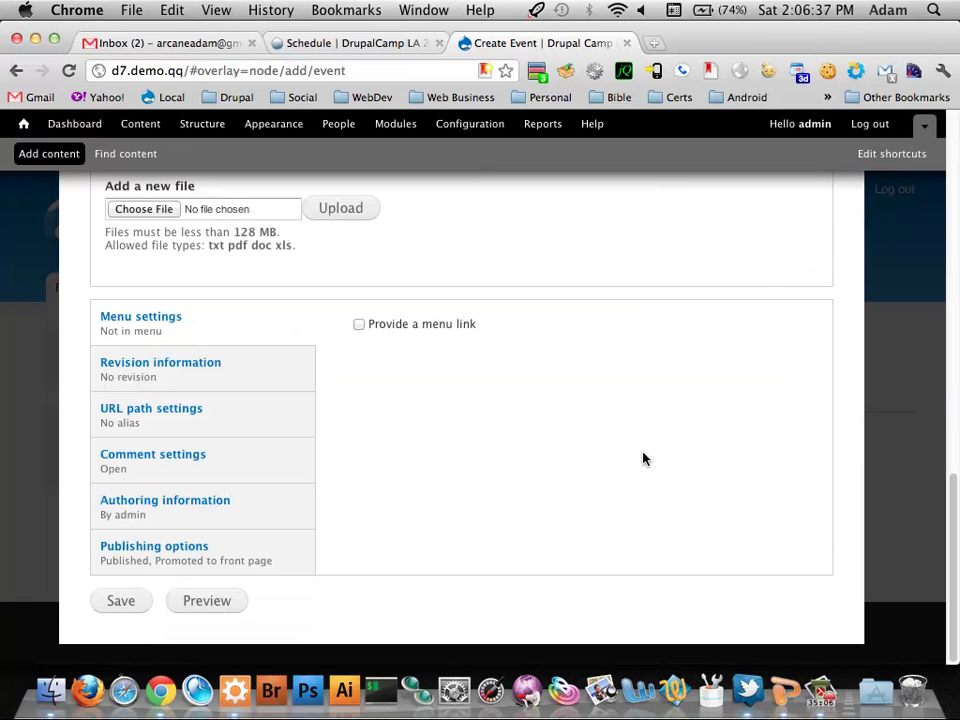
left_click(116, 600)
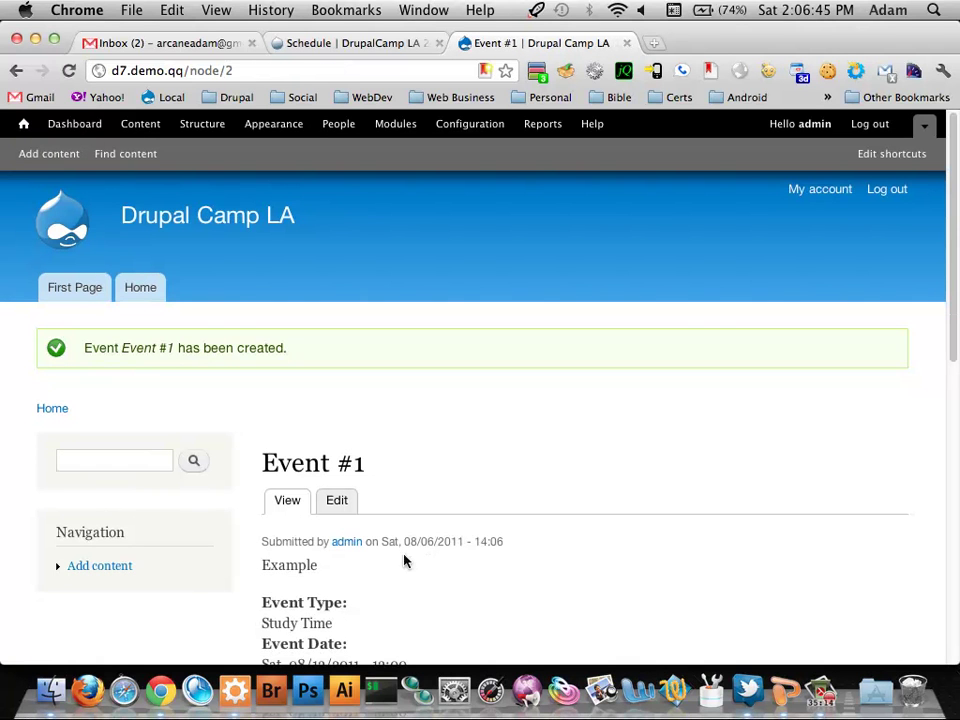
scroll(476, 501, "down", 5)
scroll(470, 505, "down", 2)
scroll(462, 500, "up", 2)
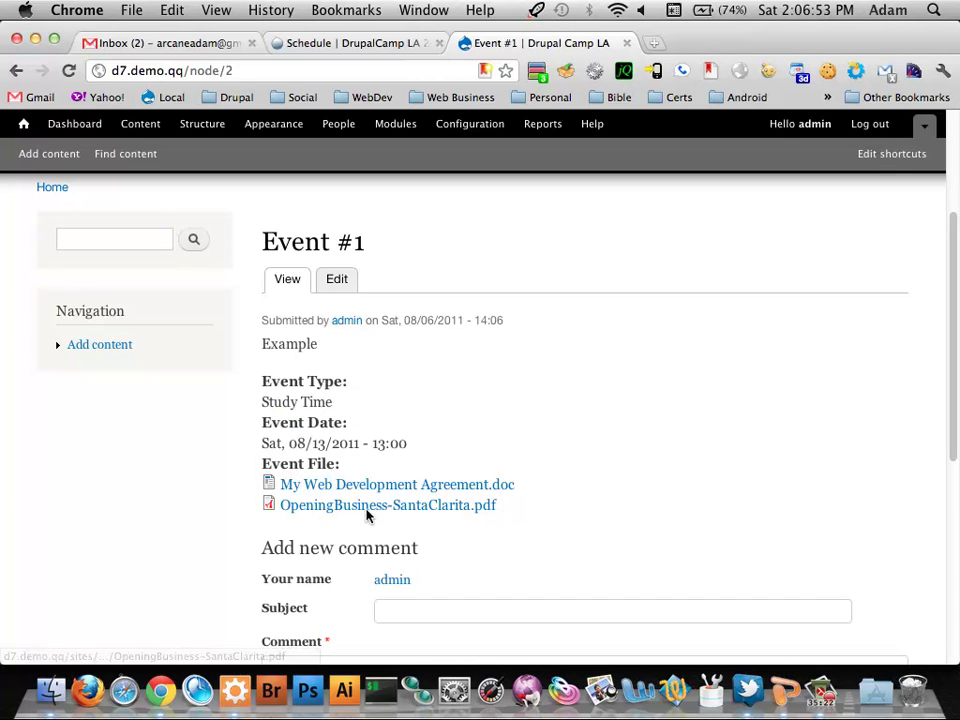
scroll(369, 469, "up", 3)
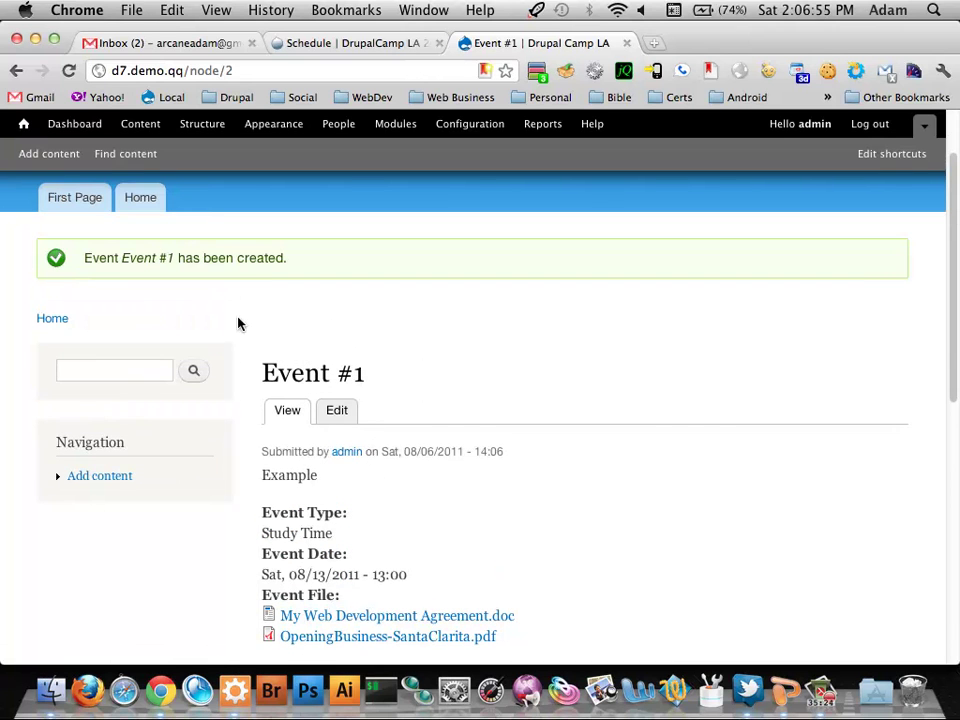
Step: Open the display settings of the Event content type, checking its field list for comparison
left_click(205, 126)
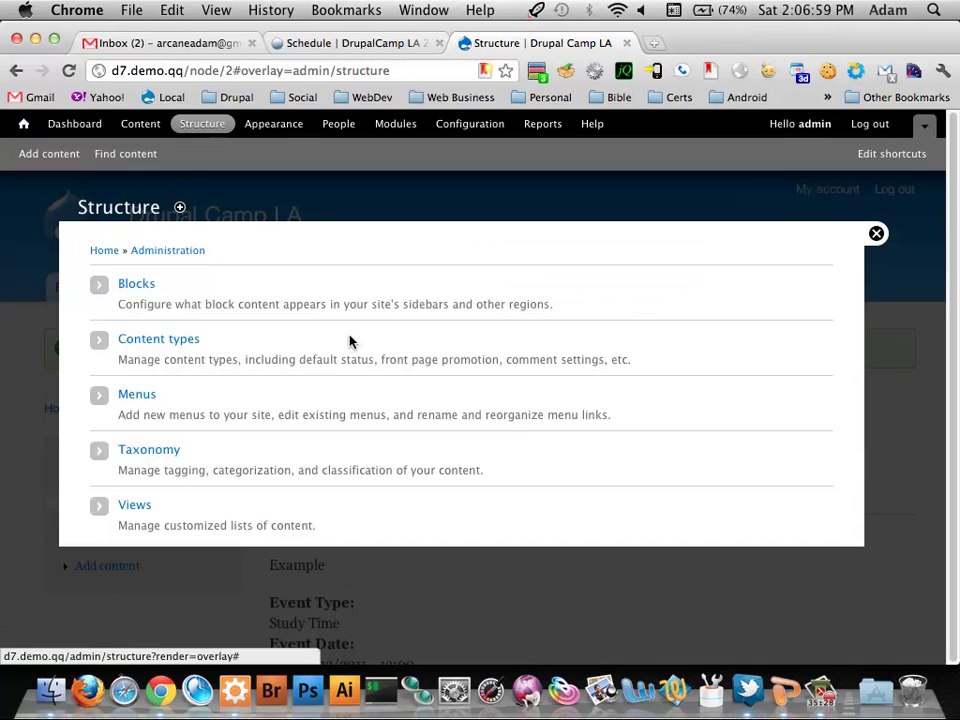
left_click(188, 342)
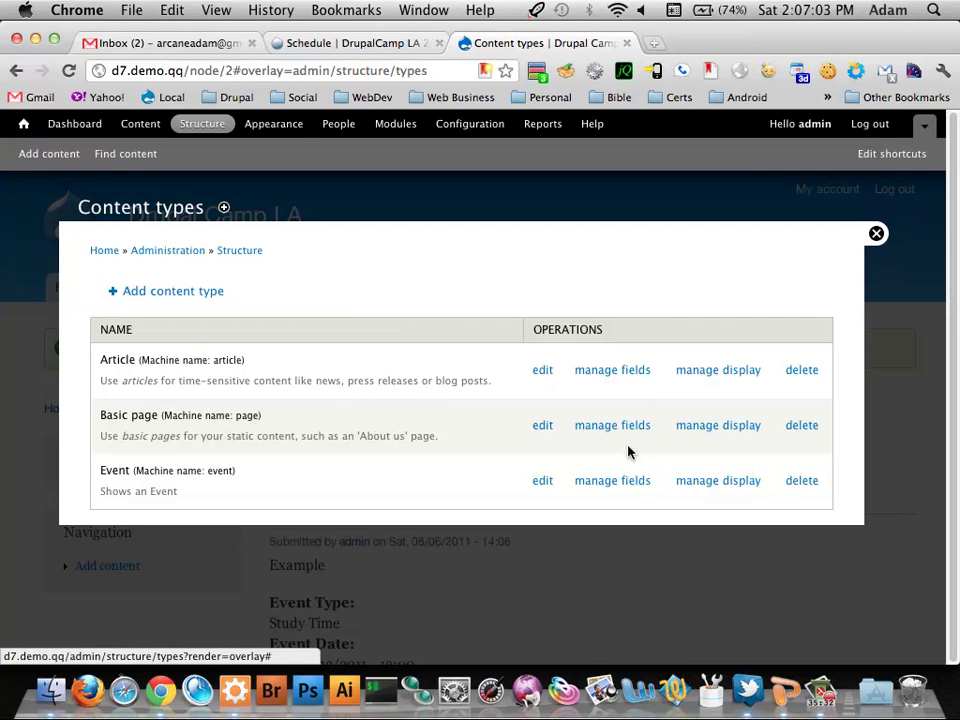
left_click(725, 483)
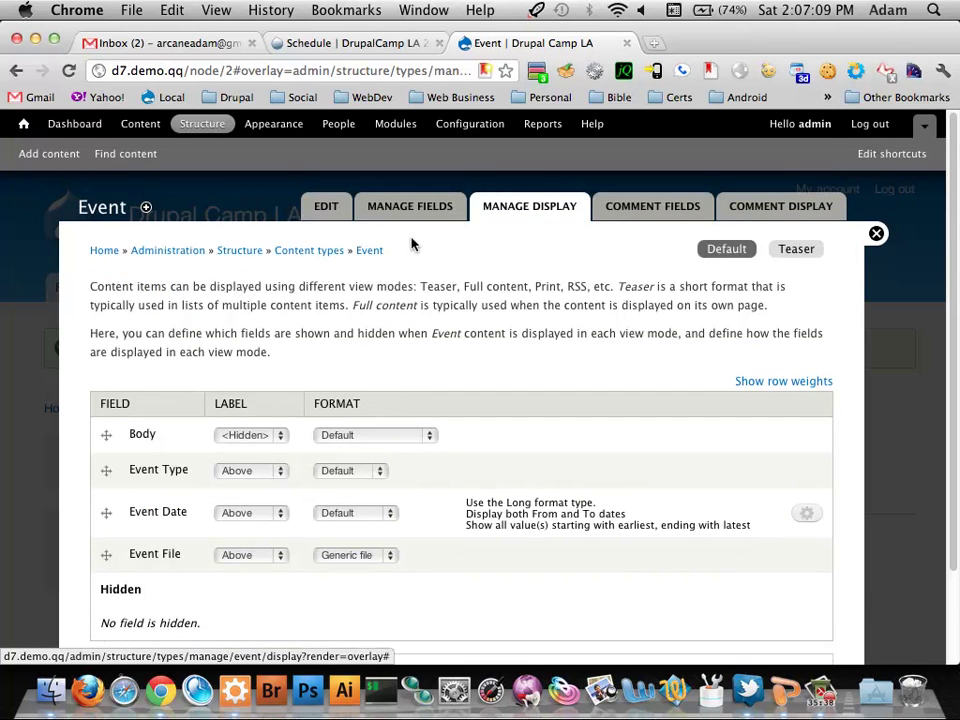
left_click(413, 217)
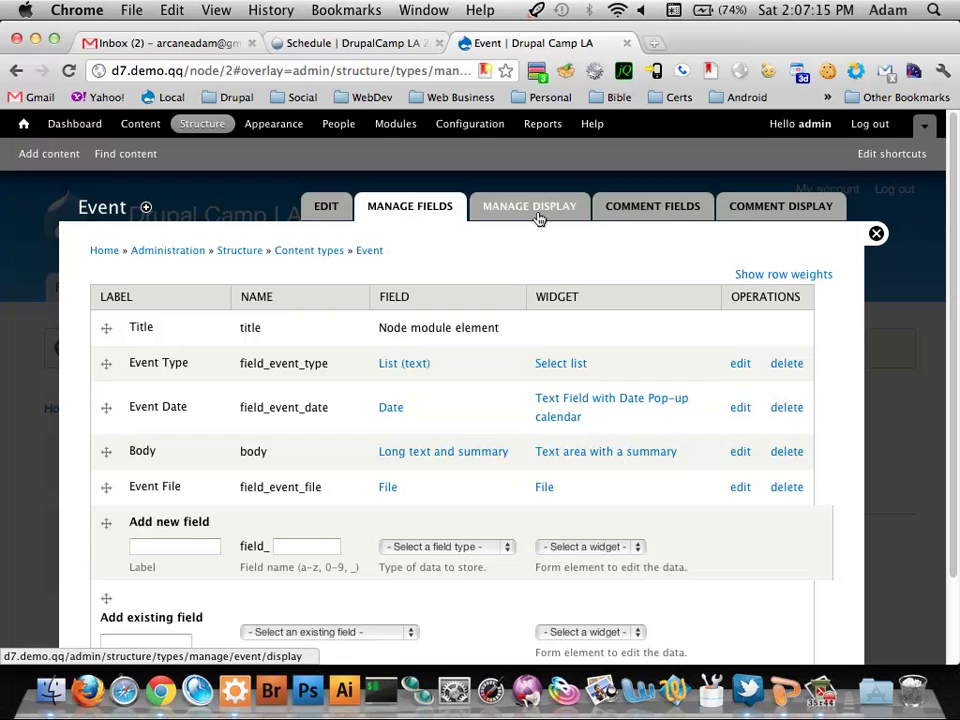
left_click(536, 216)
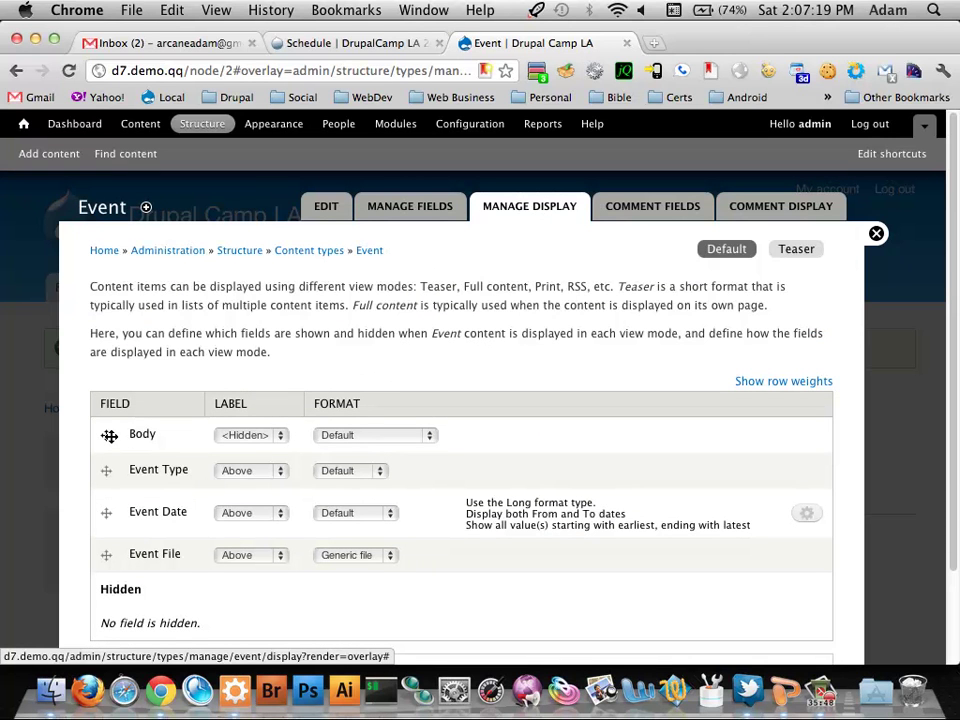
Step: Reorder the Event display fields so that Body sits between Event Date and Event File
left_click_drag(109, 436, 104, 509)
scroll(146, 480, "down", 3)
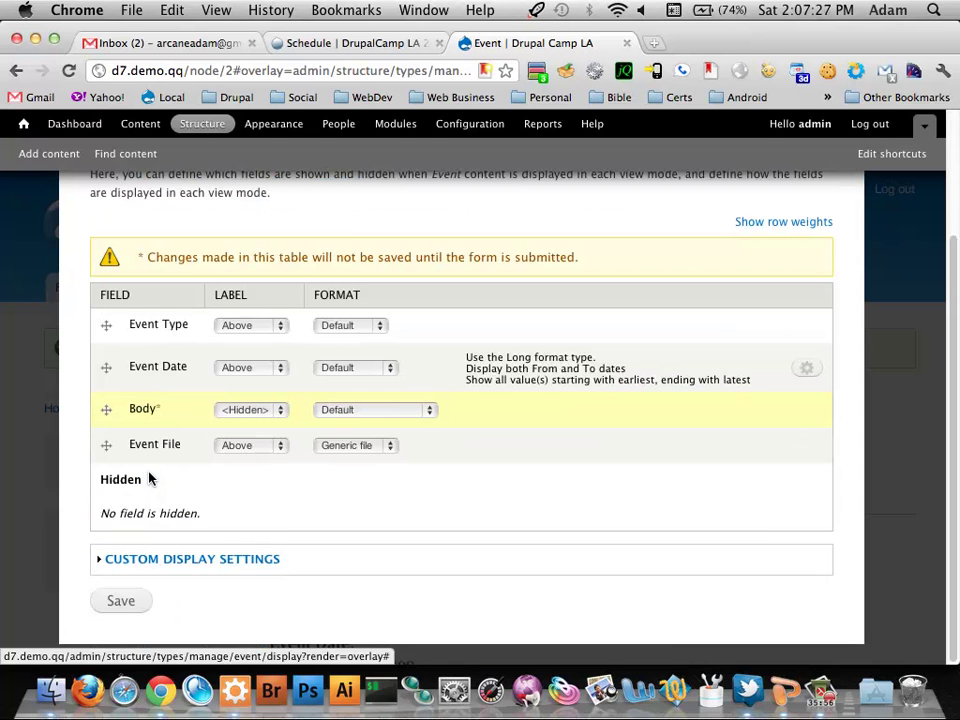
left_click_drag(107, 446, 107, 484)
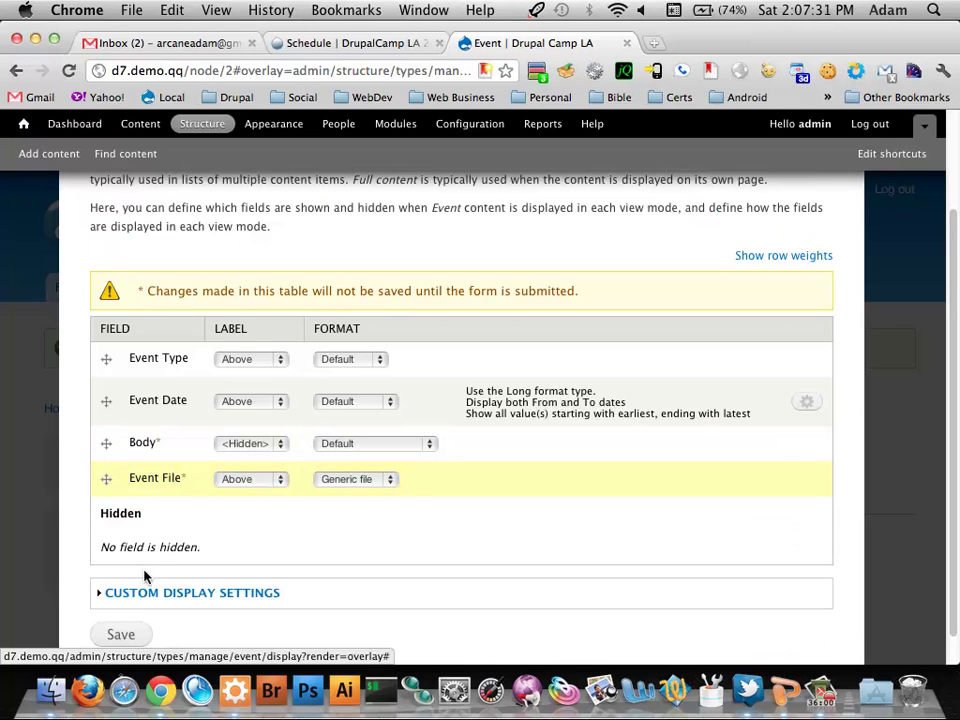
Step: Inspect the label options for Body and the format options for Event Type, keeping <Hidden> and Default selected
scroll(150, 572, "down", 1)
left_click(257, 415)
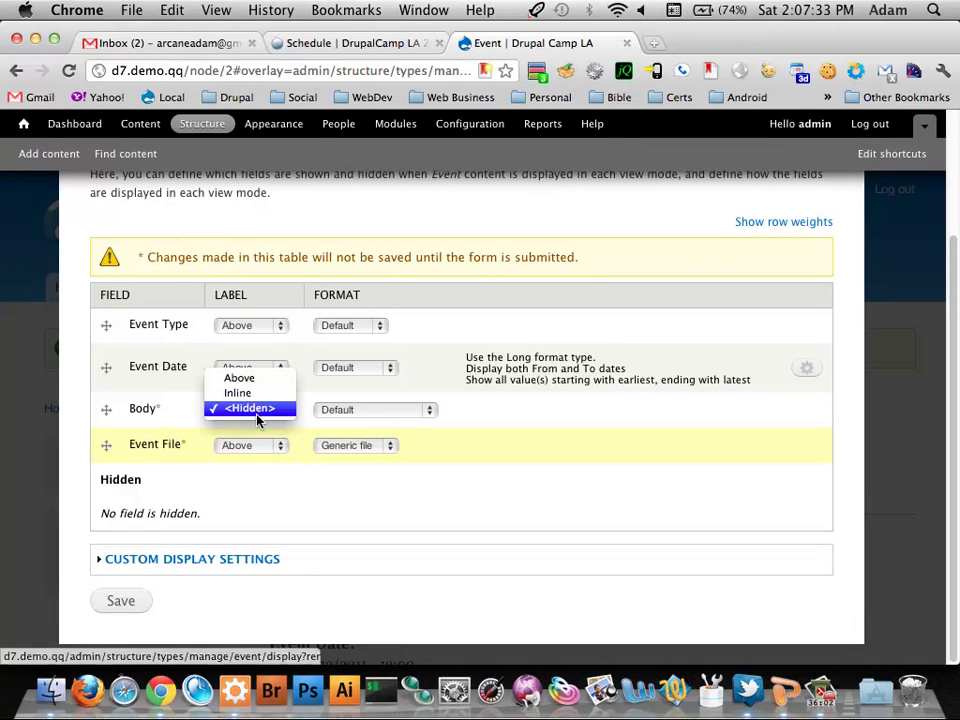
left_click(255, 411)
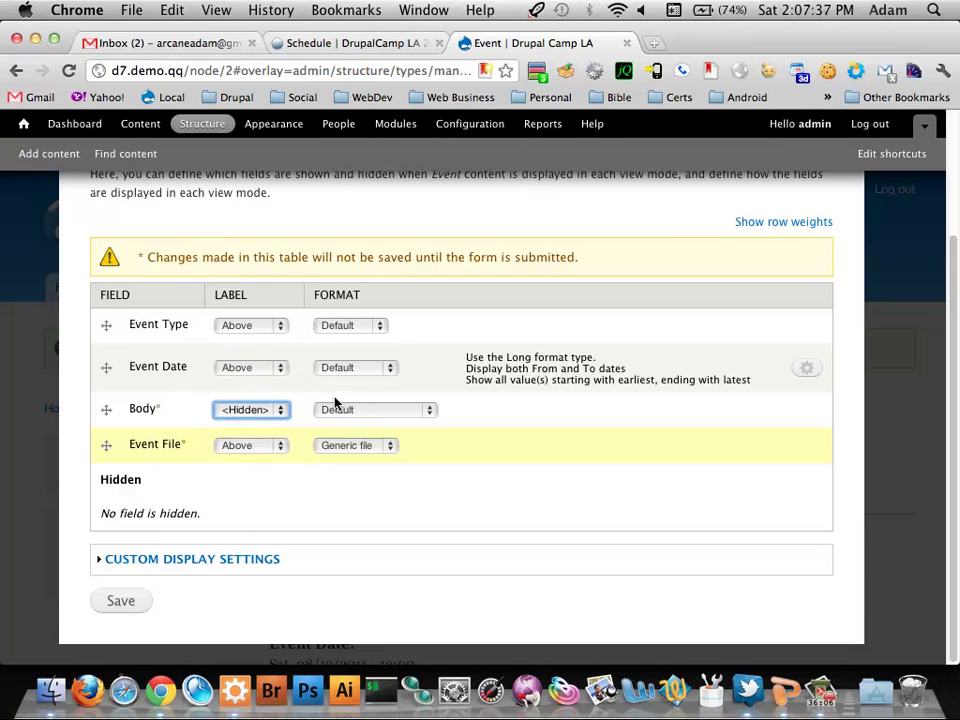
left_click(373, 328)
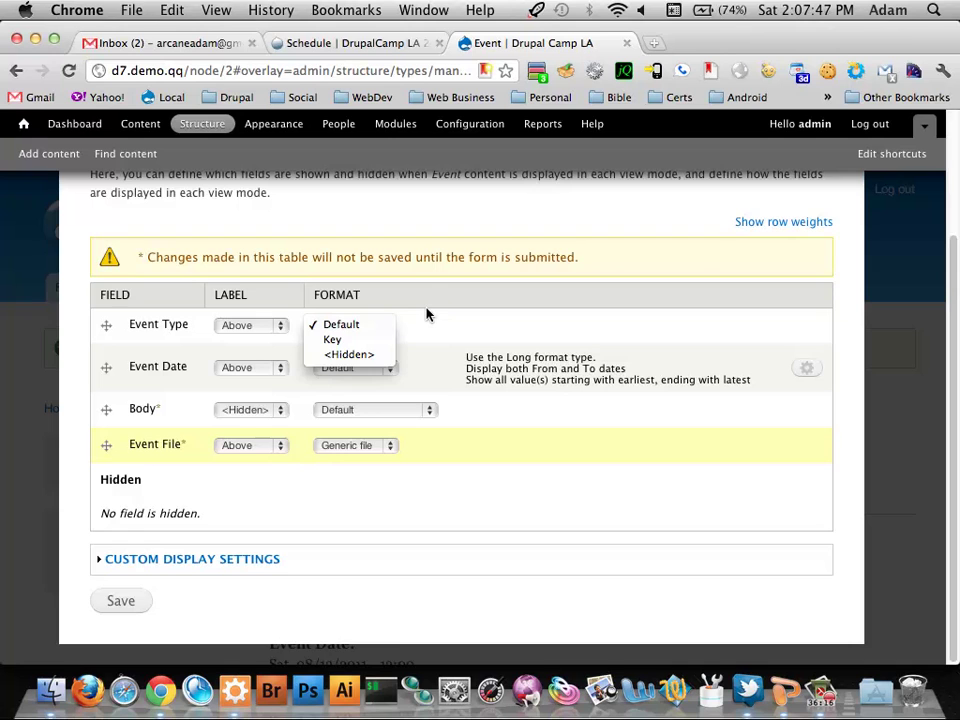
left_click(388, 315)
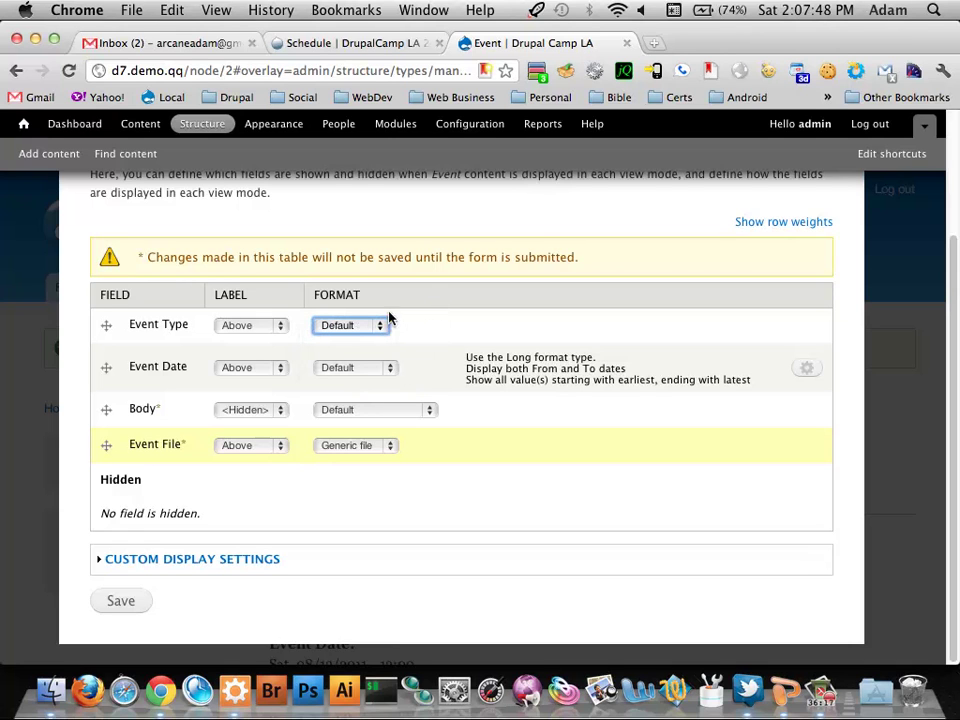
Step: Set the Event Date display format to Long and save the Event display settings
left_click(366, 369)
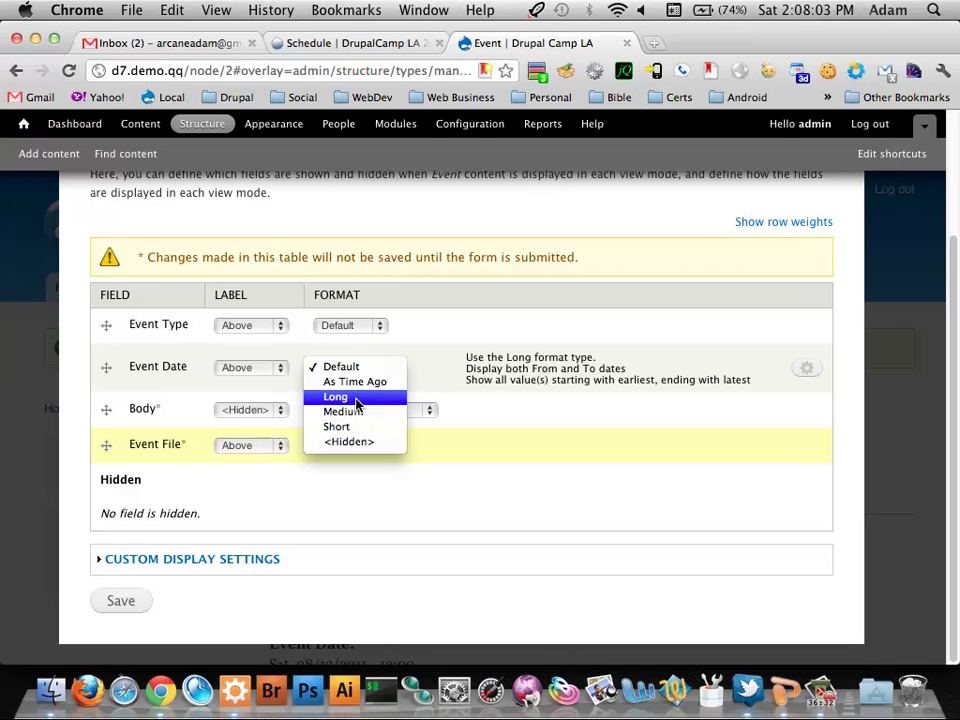
left_click(357, 400)
scroll(287, 510, "up", 2)
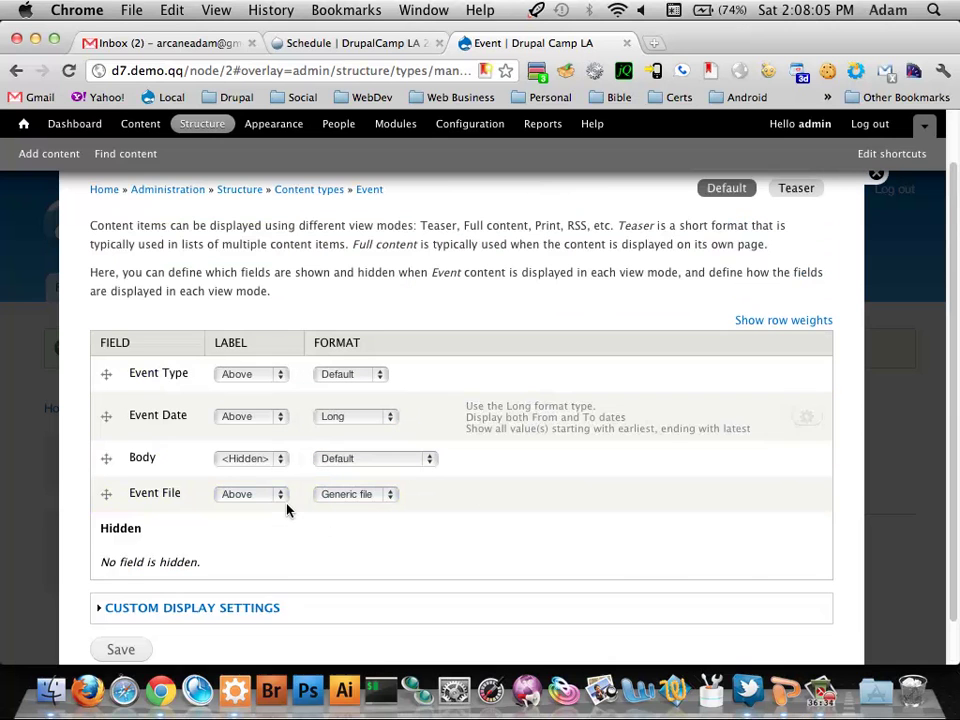
scroll(305, 500, "down", 1)
left_click(122, 601)
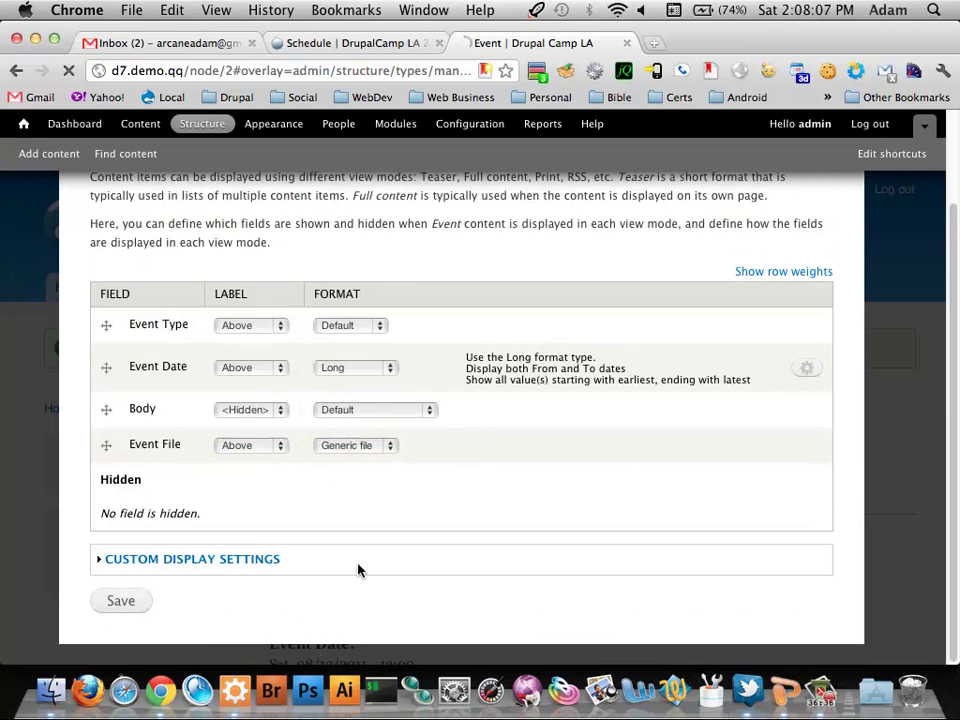
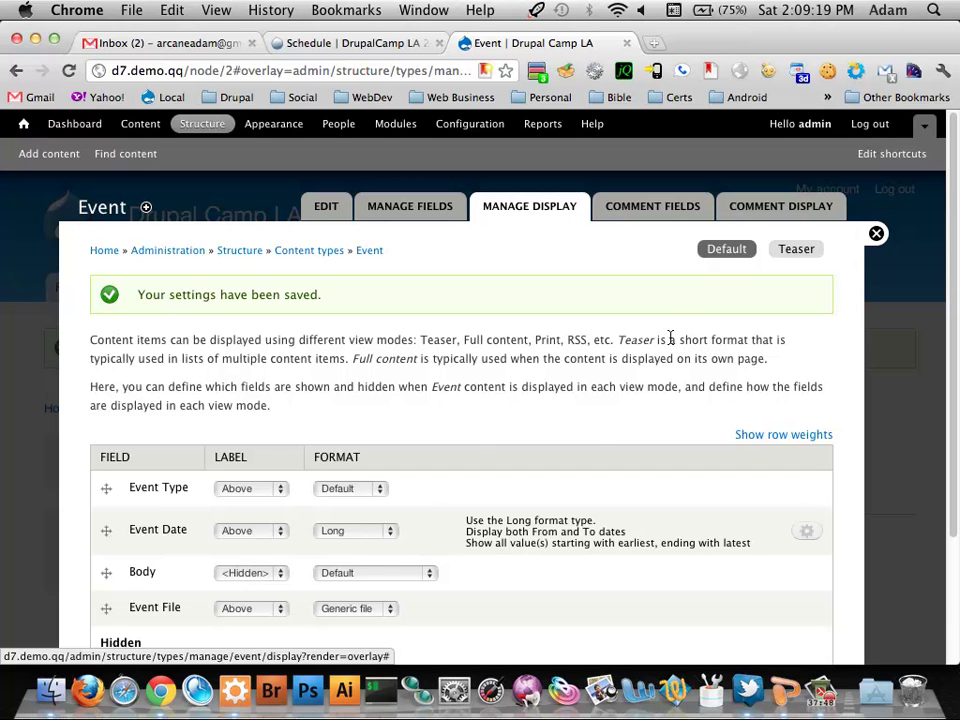
Step: Start a new Event content item and title it "Event #2"
scroll(648, 327, "down", 1)
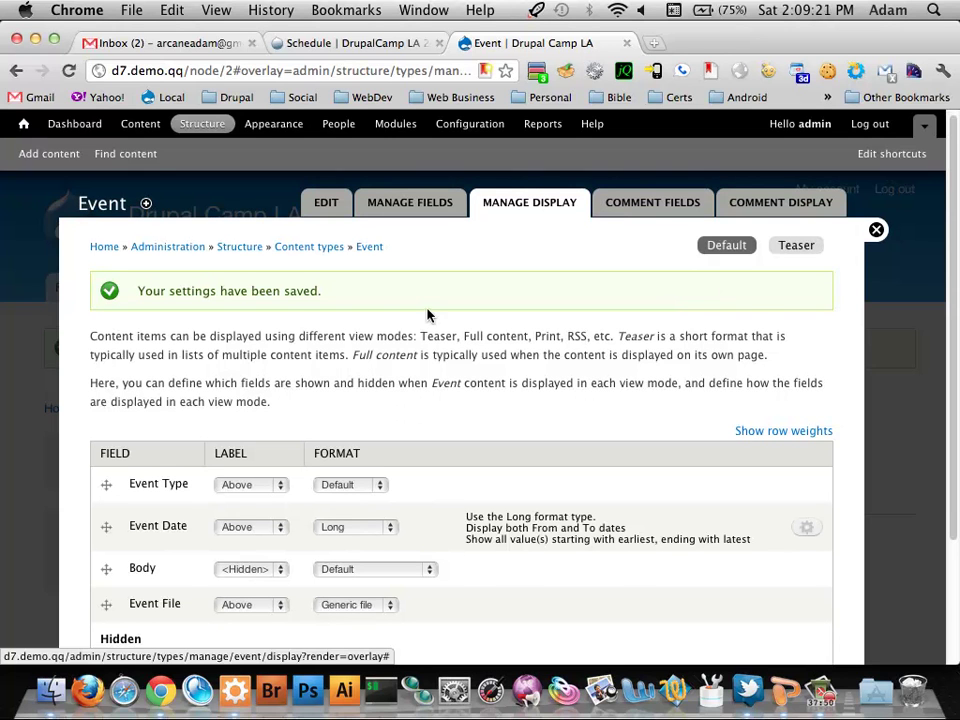
scroll(428, 315, "up", 1)
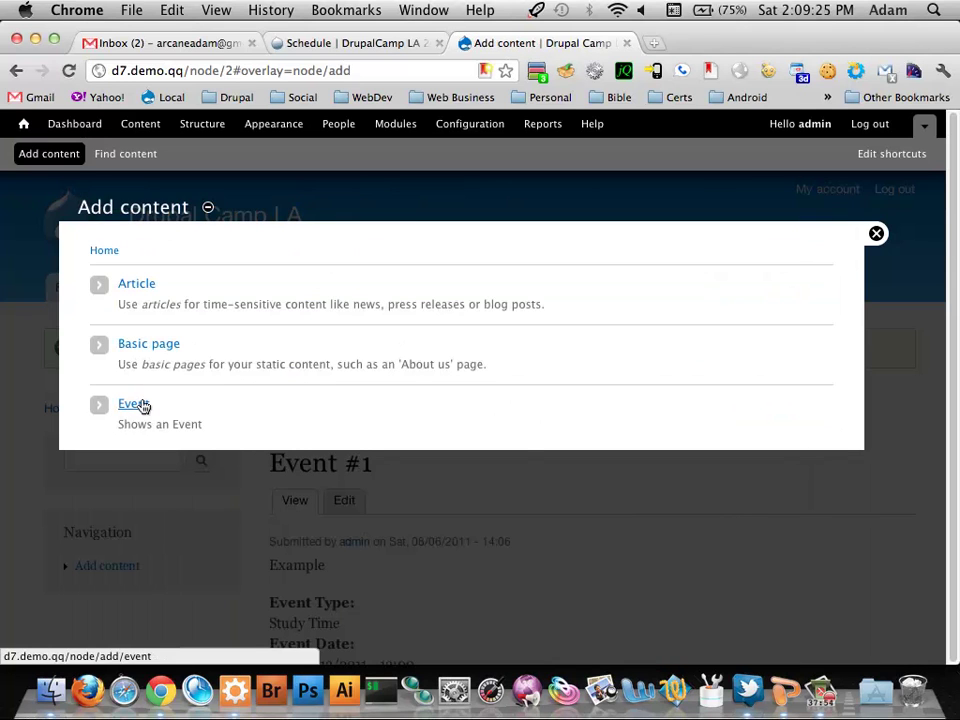
left_click(140, 405)
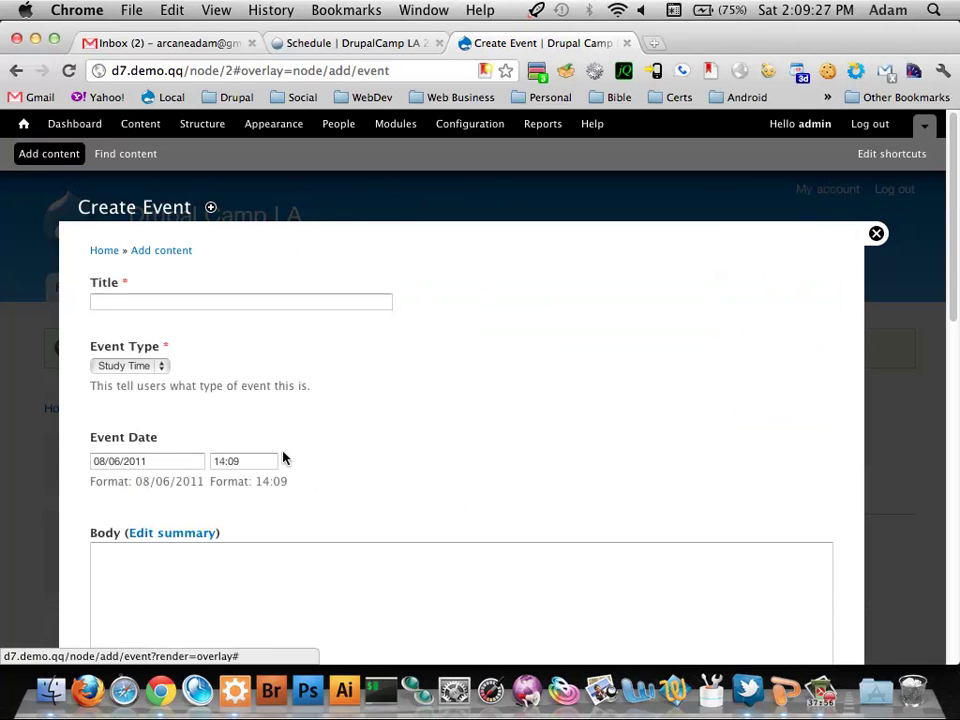
left_click(276, 302)
type("E")
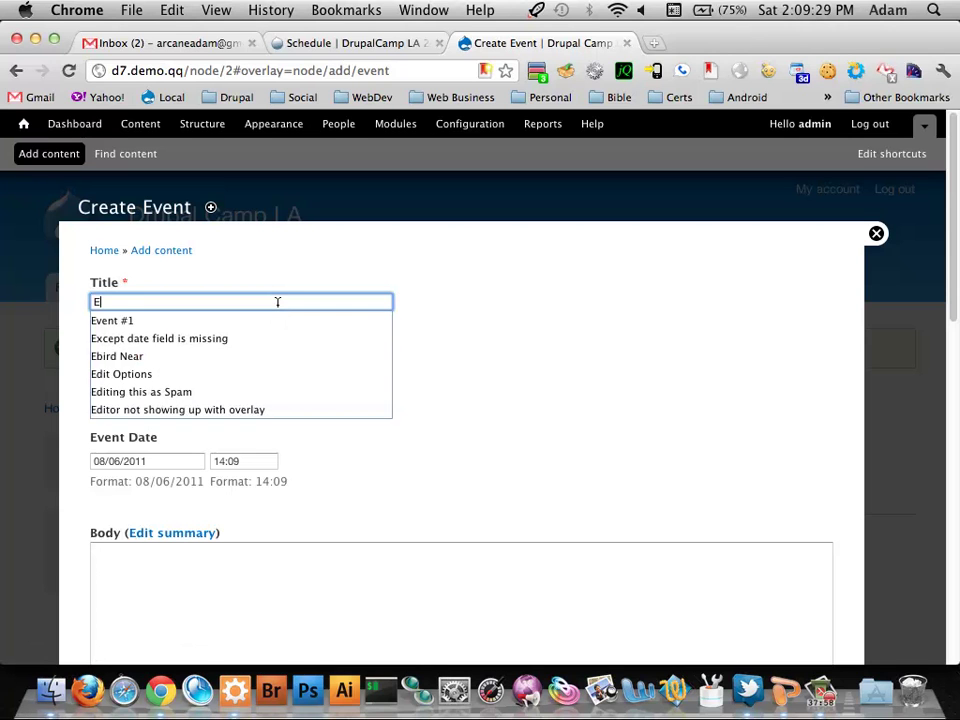
type("vent #2")
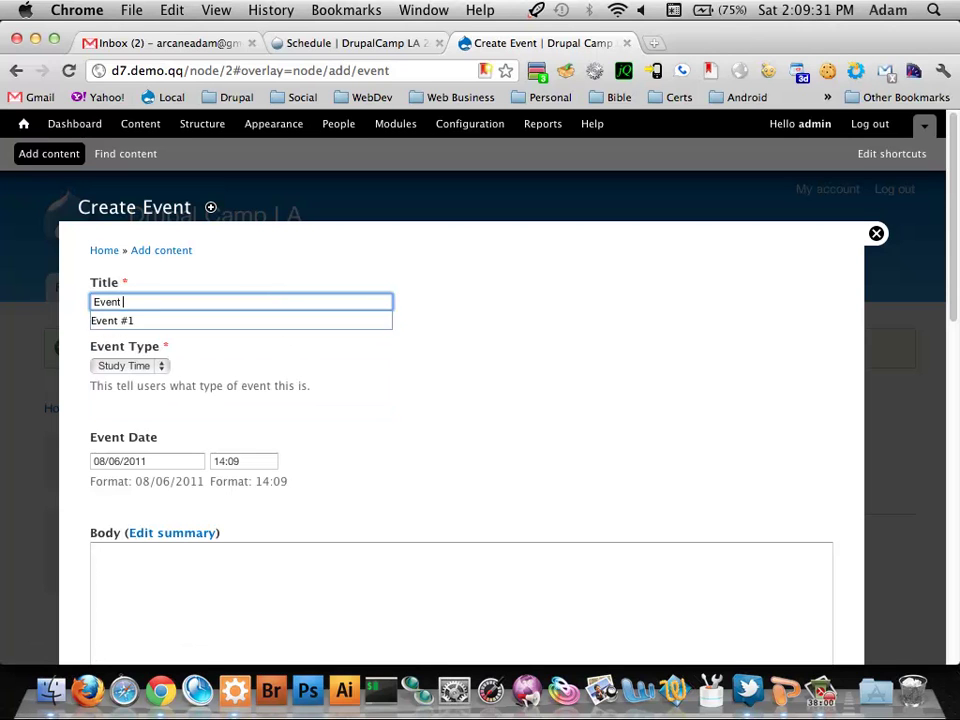
key("Tab")
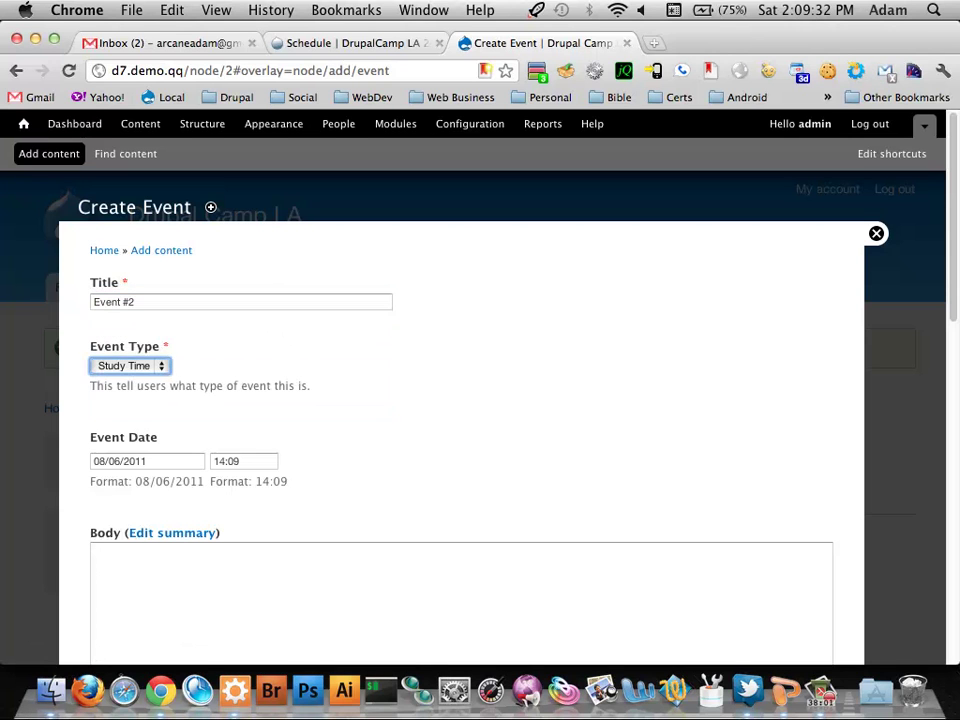
Step: Set Event #2's type to Park Days and its date to 08/27/2011, and save the event
left_click(148, 364)
left_click(145, 350)
left_click(197, 461)
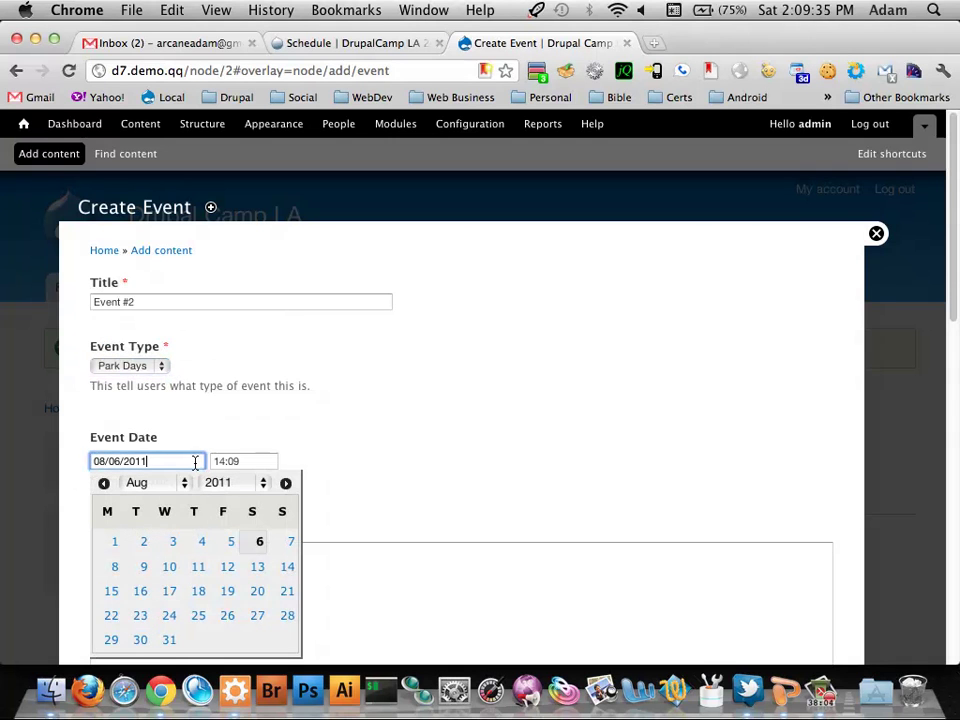
left_click(257, 615)
scroll(450, 420, "down", 5)
scroll(458, 415, "down", 5)
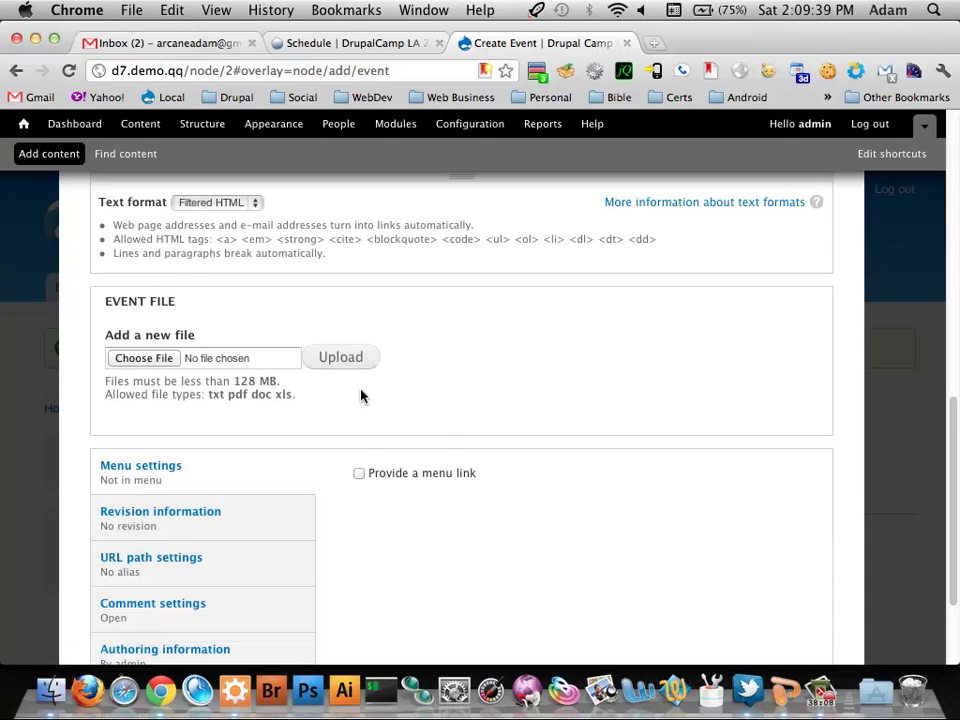
scroll(371, 458, "down", 3)
left_click(128, 643)
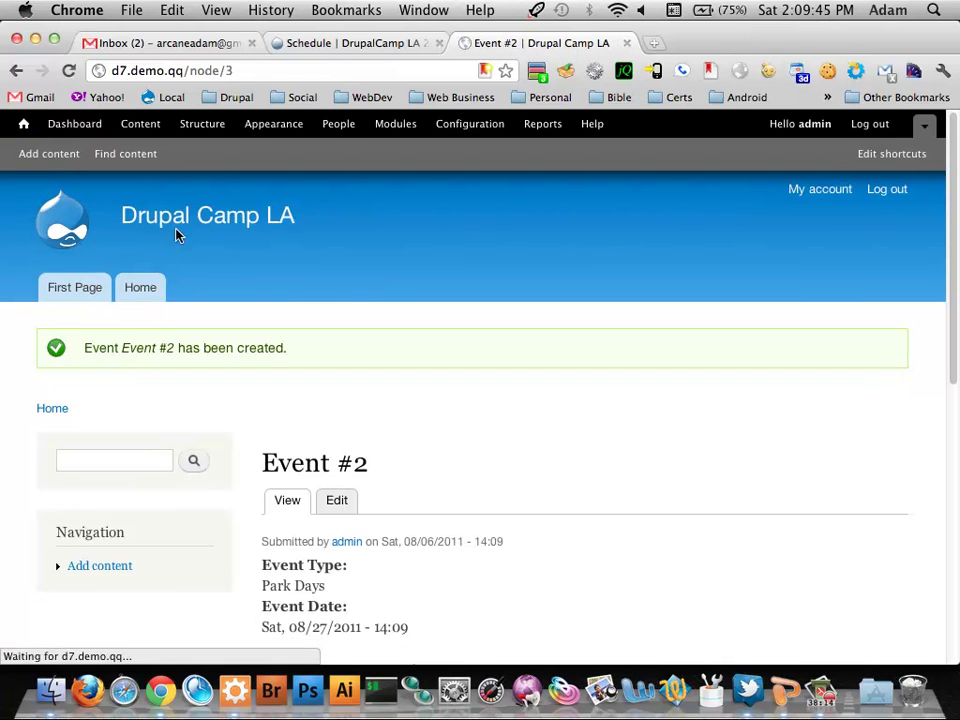
Step: Start another Event content item and title it "Event #3"
left_click(58, 155)
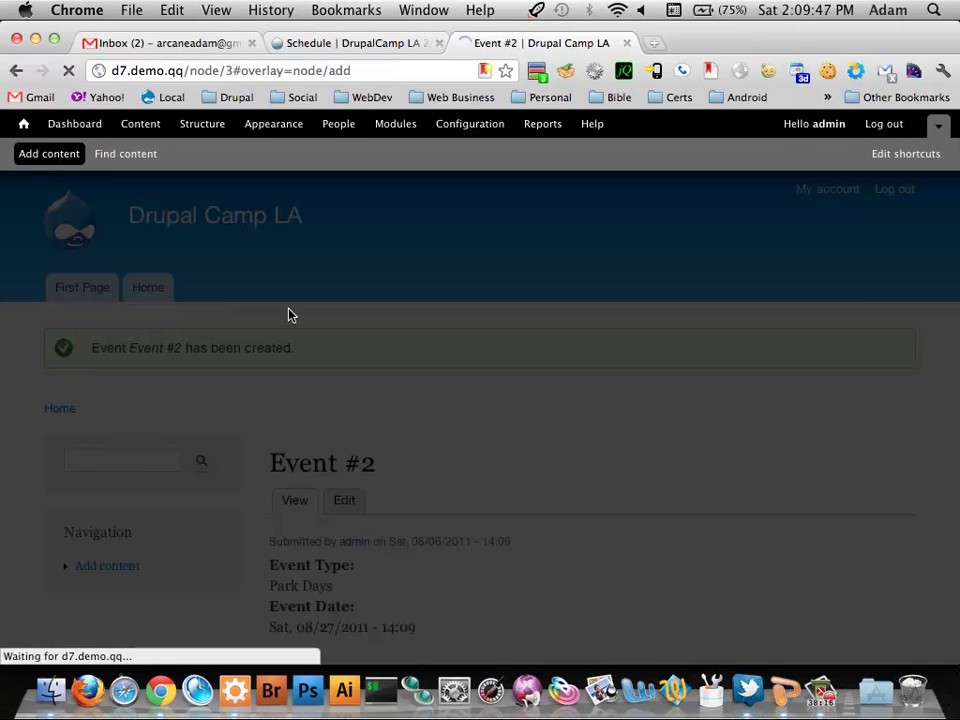
left_click(134, 404)
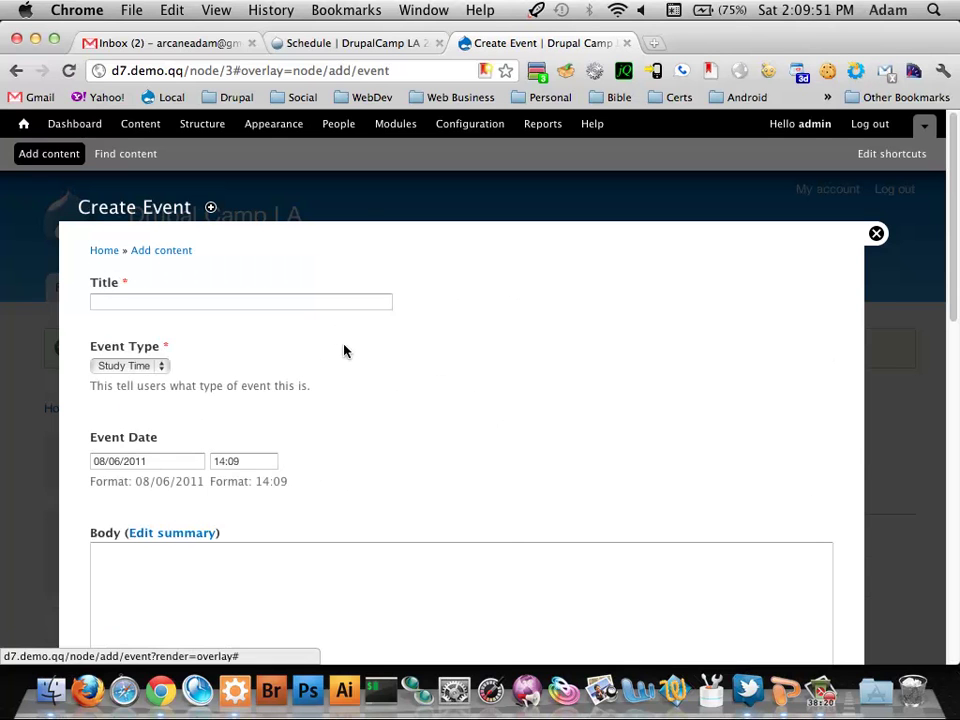
left_click(167, 302)
type("Event #3")
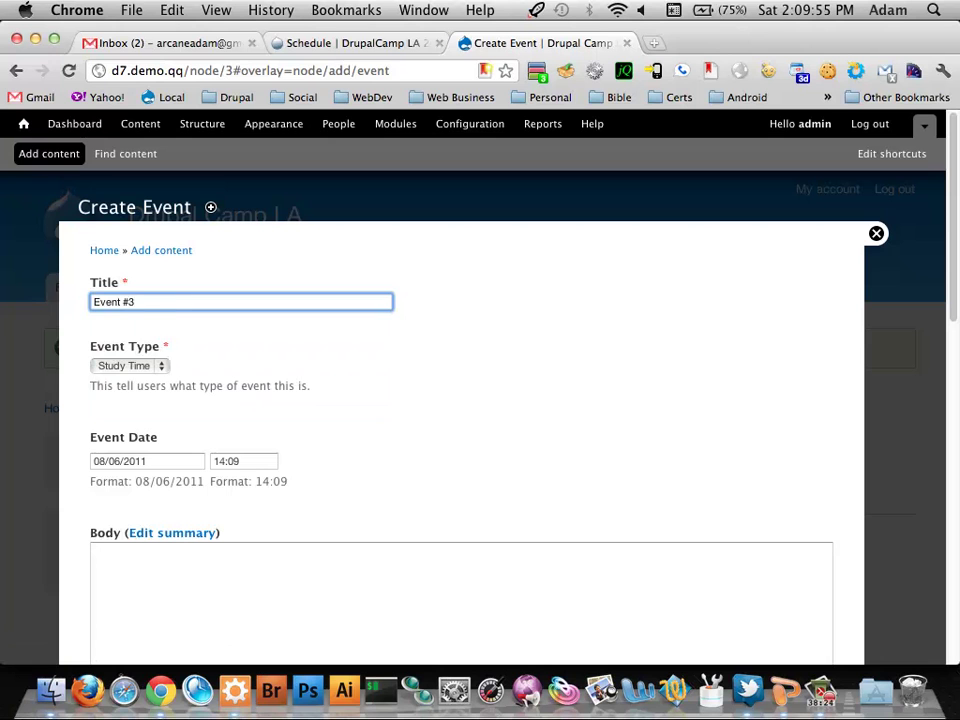
Step: Set Event #3's type to Park Days and its date to 08/21/2011
left_click(130, 366)
key("Up")
key("Return")
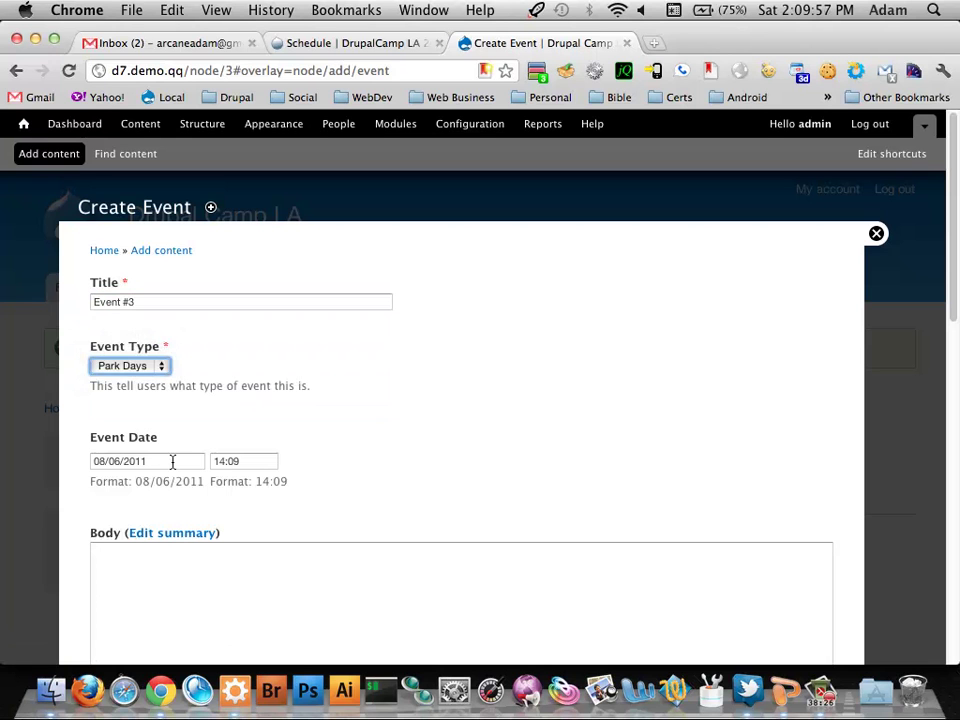
left_click(172, 462)
left_click(285, 592)
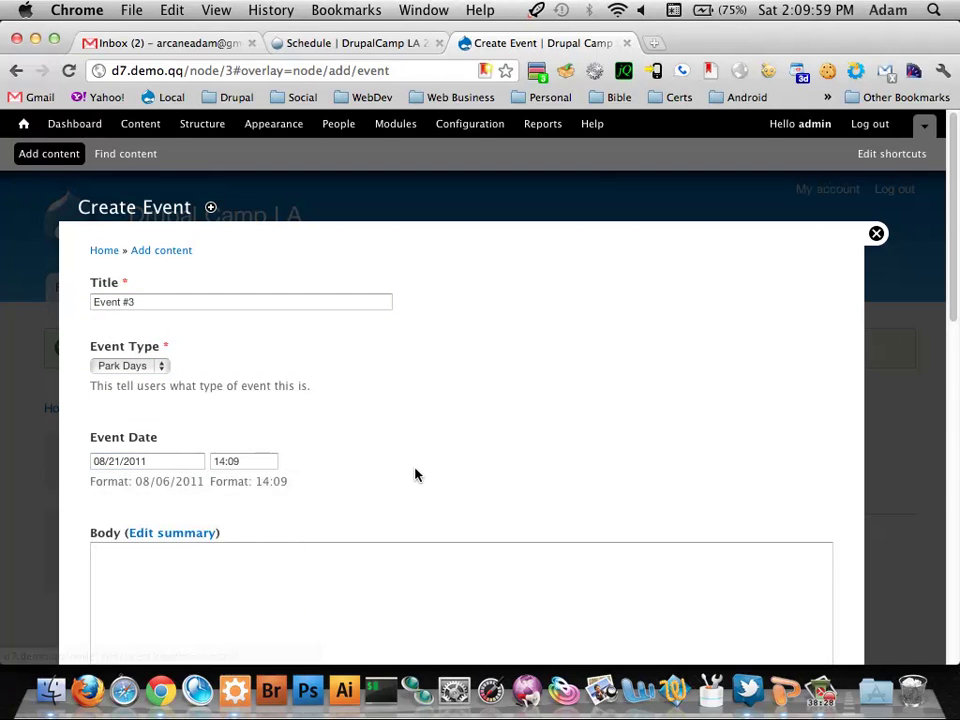
Step: Enter "Test" as the body of Event #3 and save the event
scroll(415, 475, "down", 5)
left_click(276, 390)
type("Test")
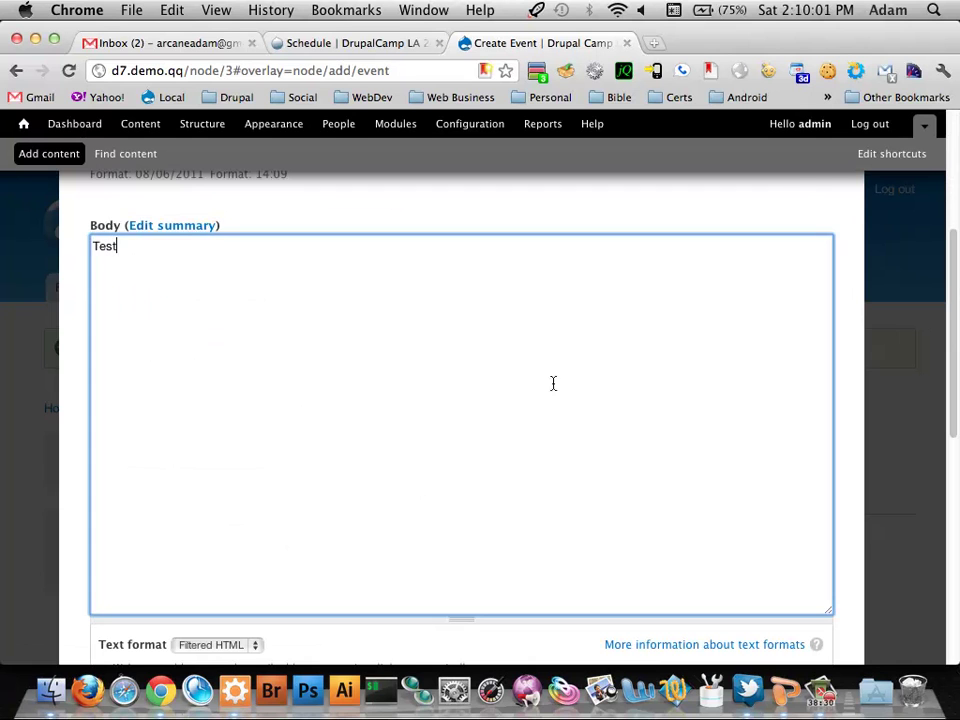
scroll(798, 205, "down", 10)
left_click(125, 600)
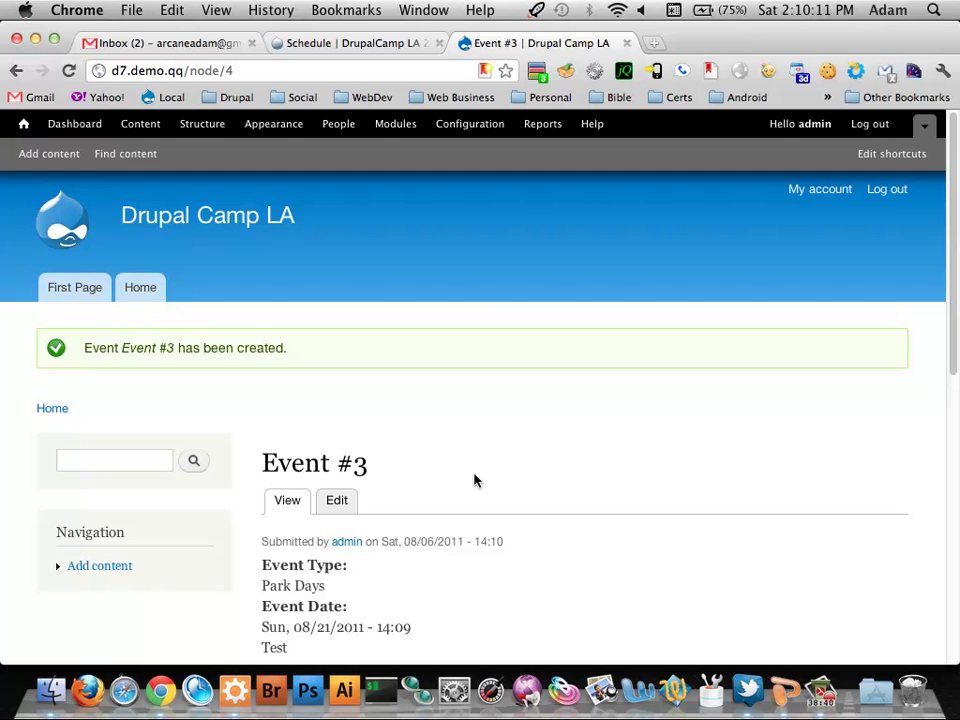
Step: Review the field order on the saved Event #3 page and go to the site's home page
scroll(458, 484, "down", 5)
scroll(458, 484, "up", 1)
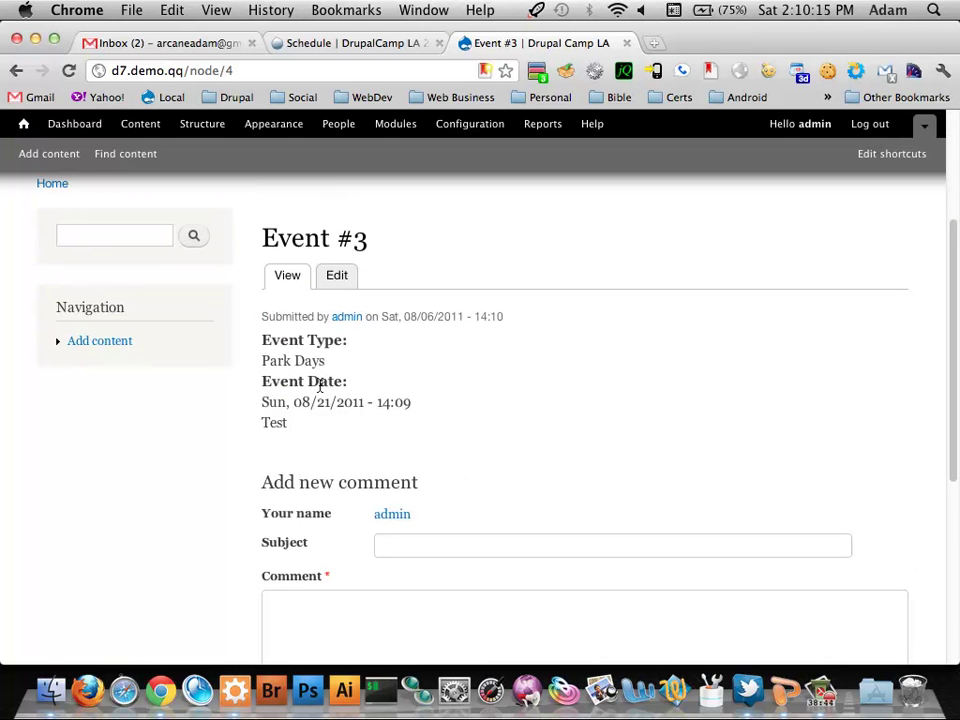
scroll(342, 404, "up", 5)
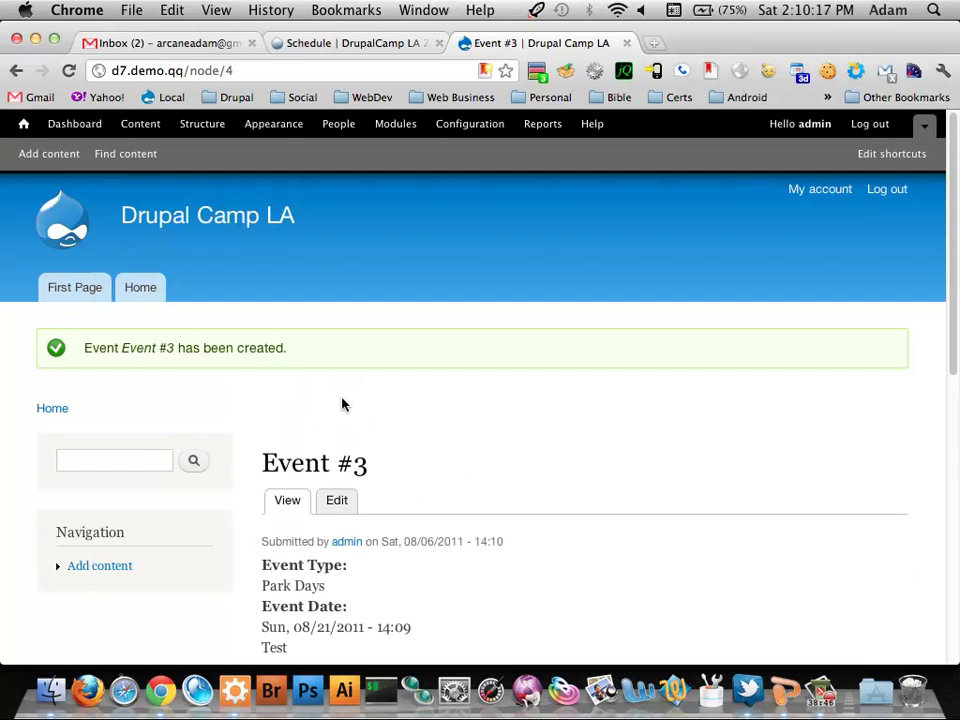
left_click(140, 285)
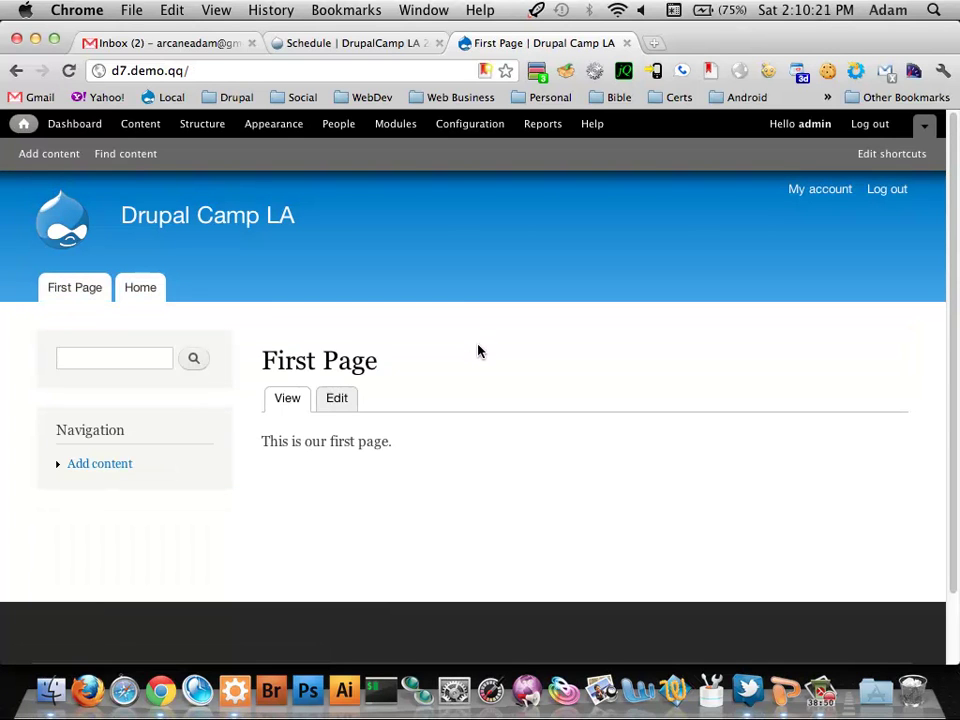
left_click(84, 360)
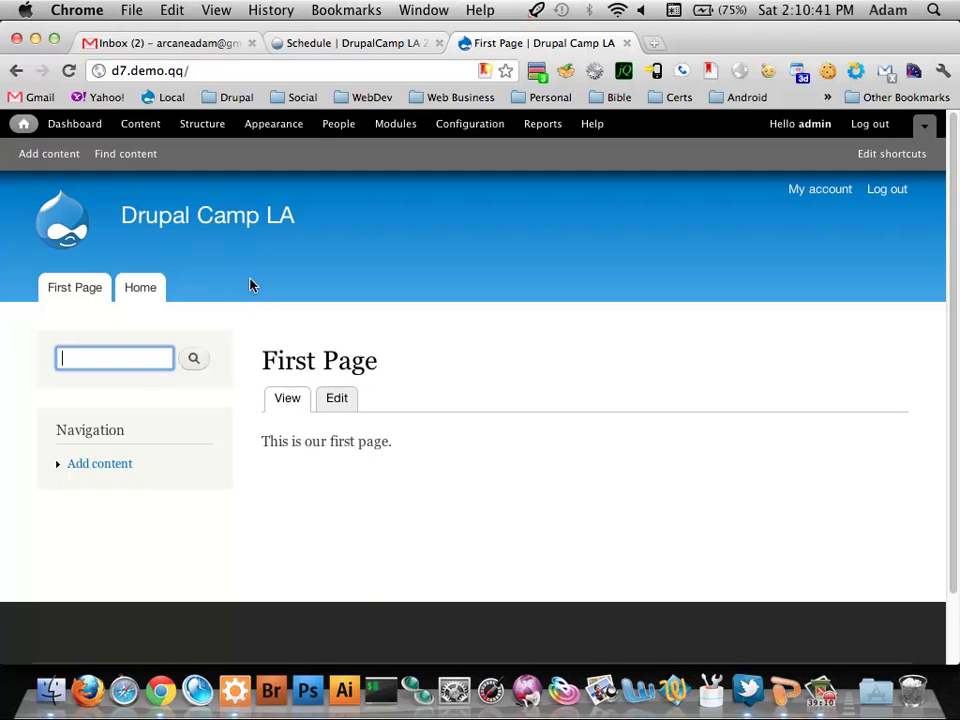
Step: Open the Views administration page and look through the list of predefined views
left_click(208, 125)
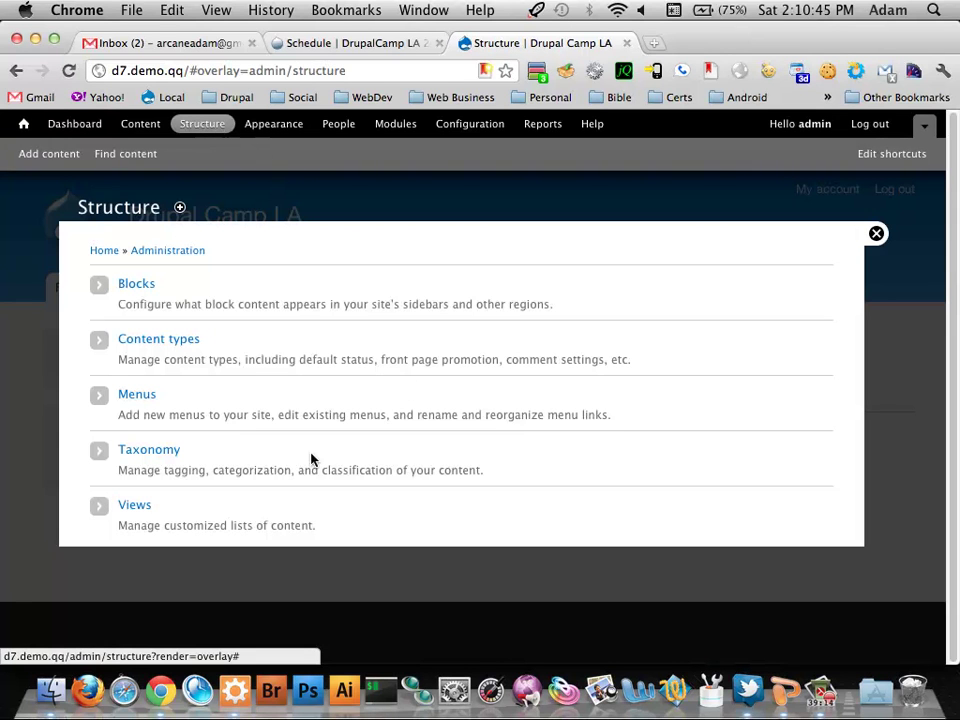
left_click(135, 506)
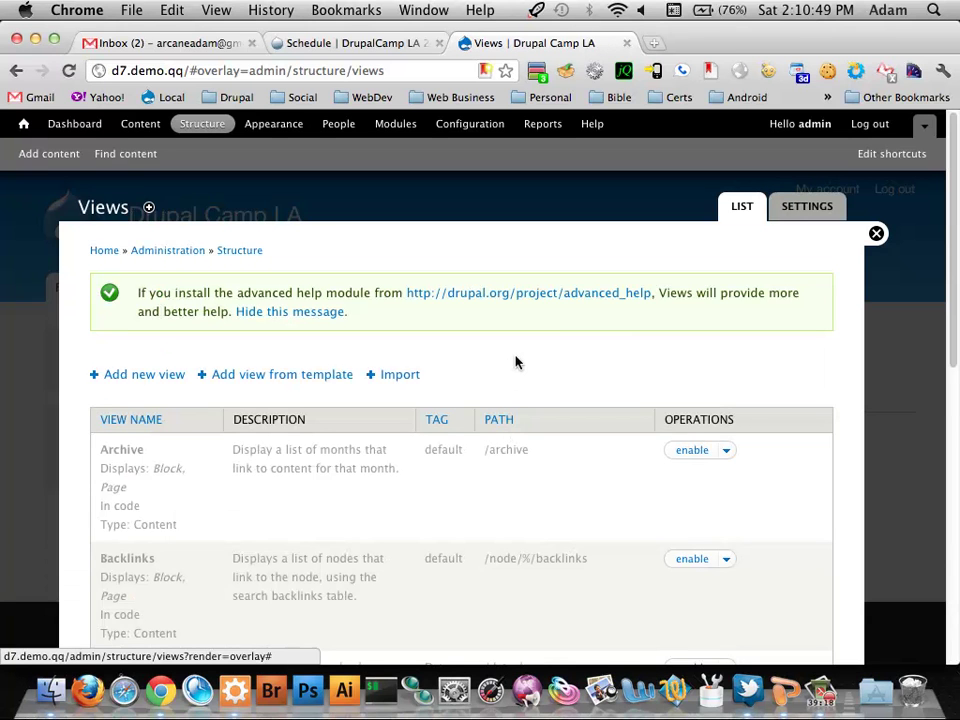
scroll(516, 362, "down", 3)
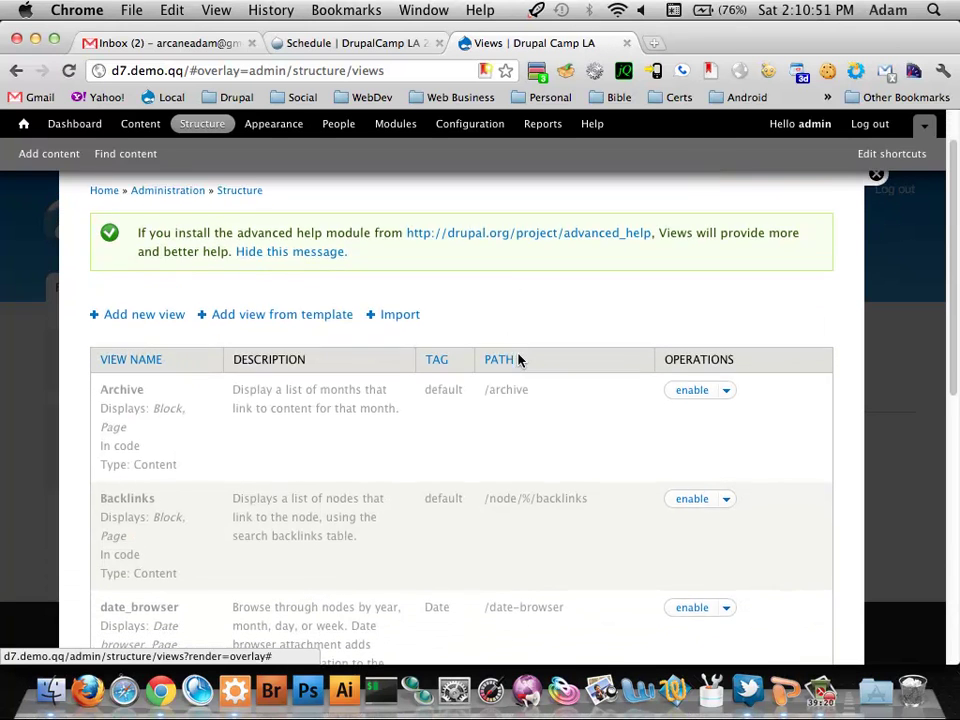
scroll(518, 360, "down", 1)
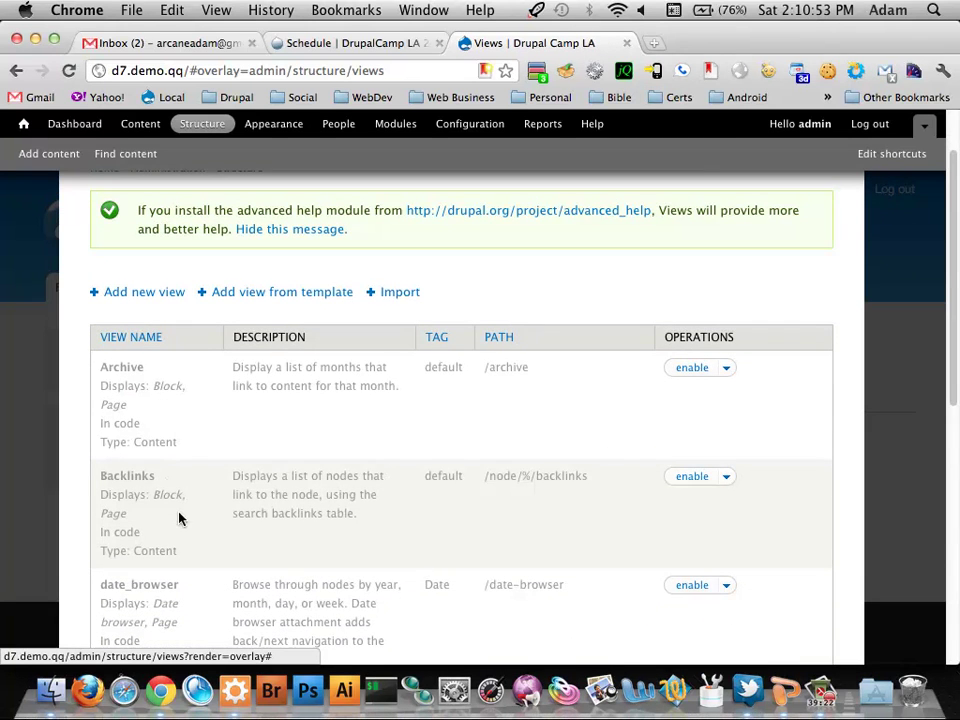
scroll(183, 477, "down", 5)
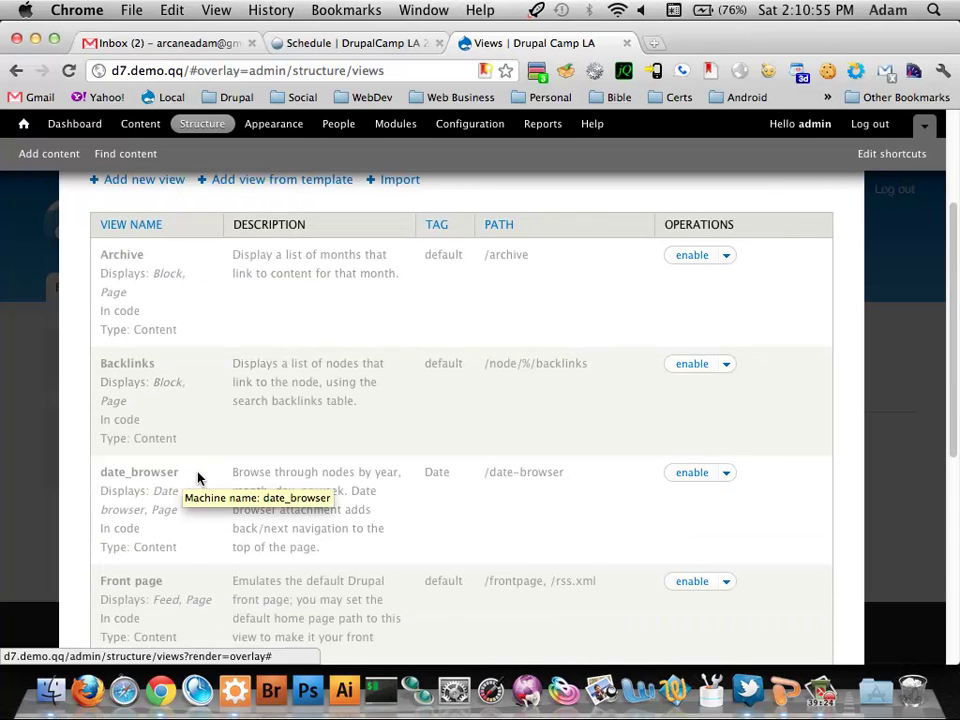
scroll(199, 482, "down", 1)
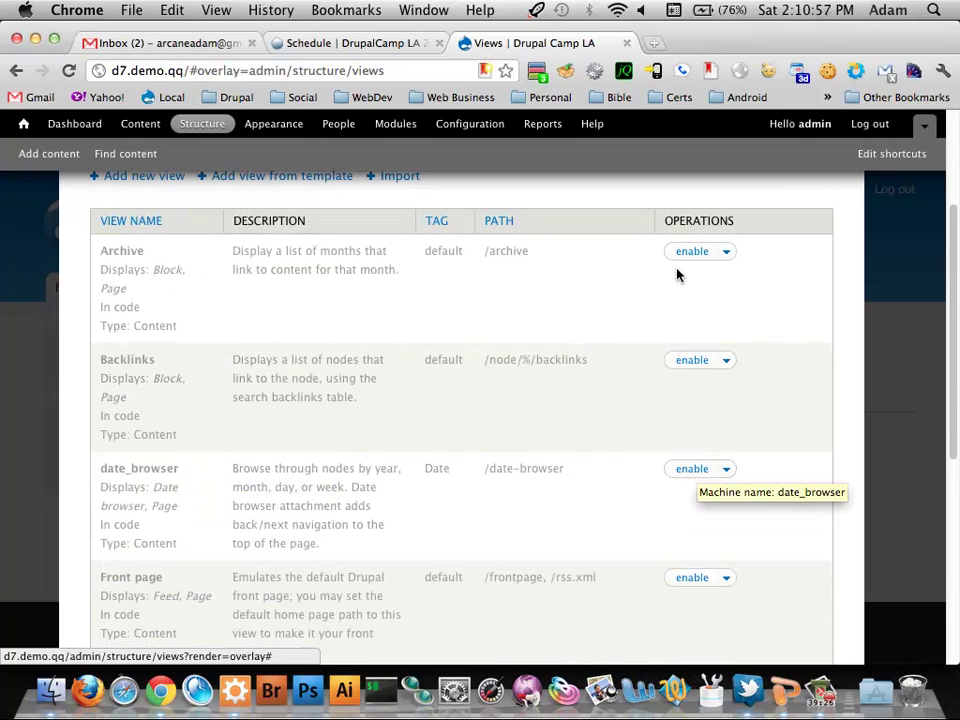
scroll(572, 443, "down", 2)
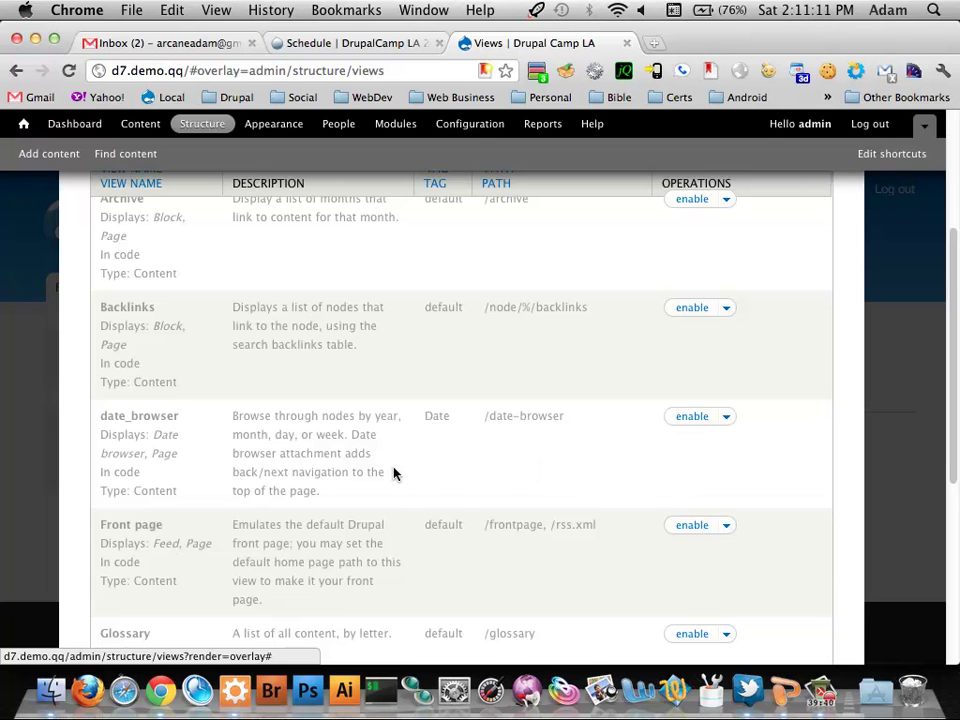
scroll(393, 470, "up", 5)
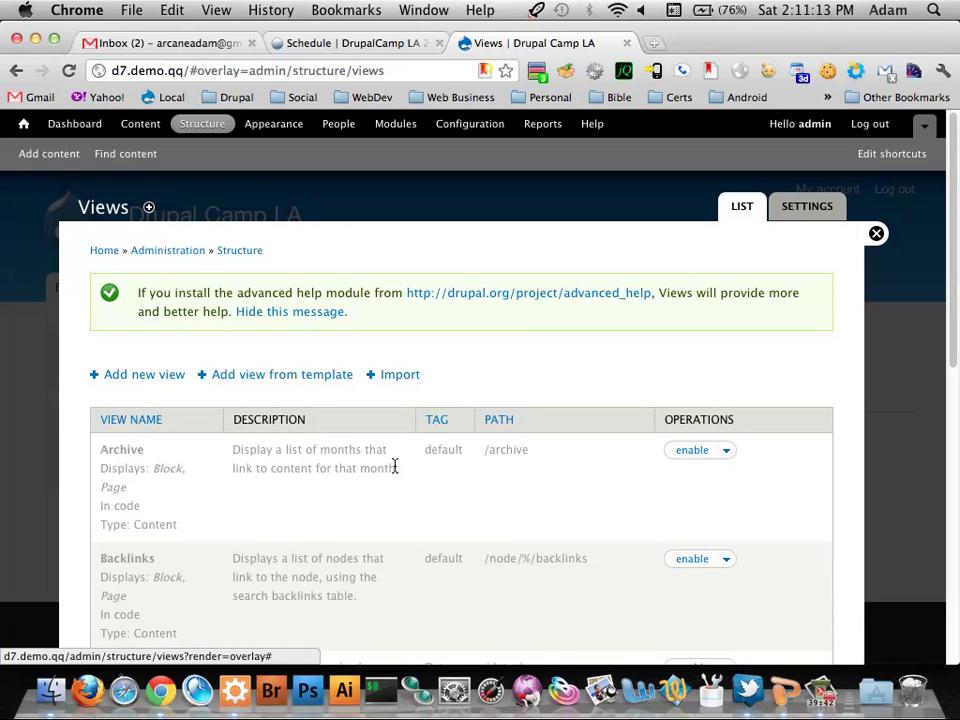
Step: Start a new view and name it "Events"
left_click(142, 377)
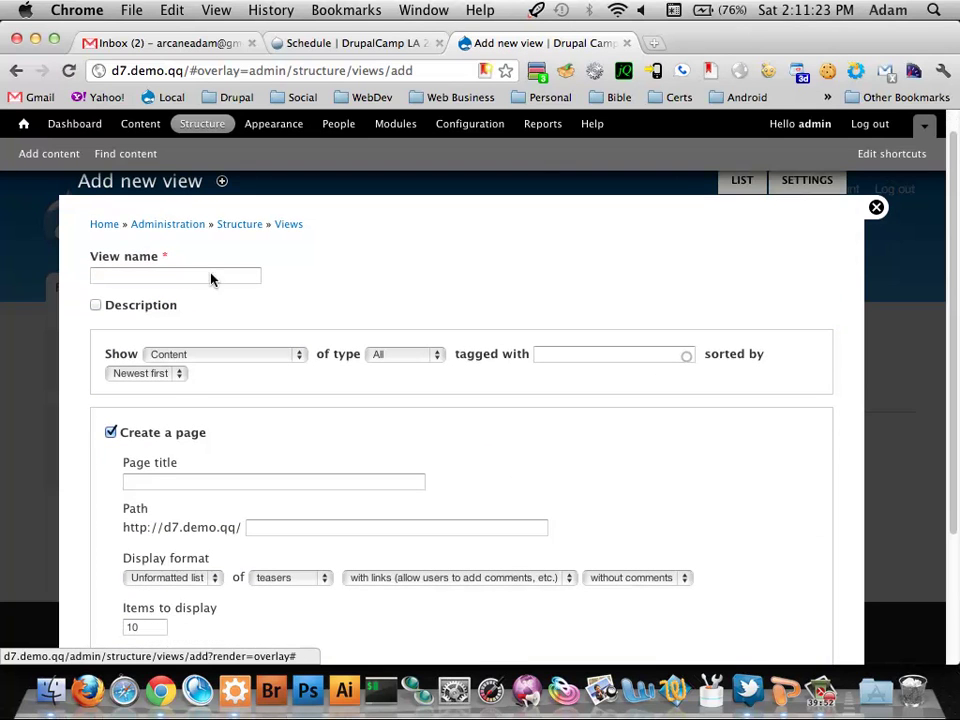
left_click(207, 276)
type("Events")
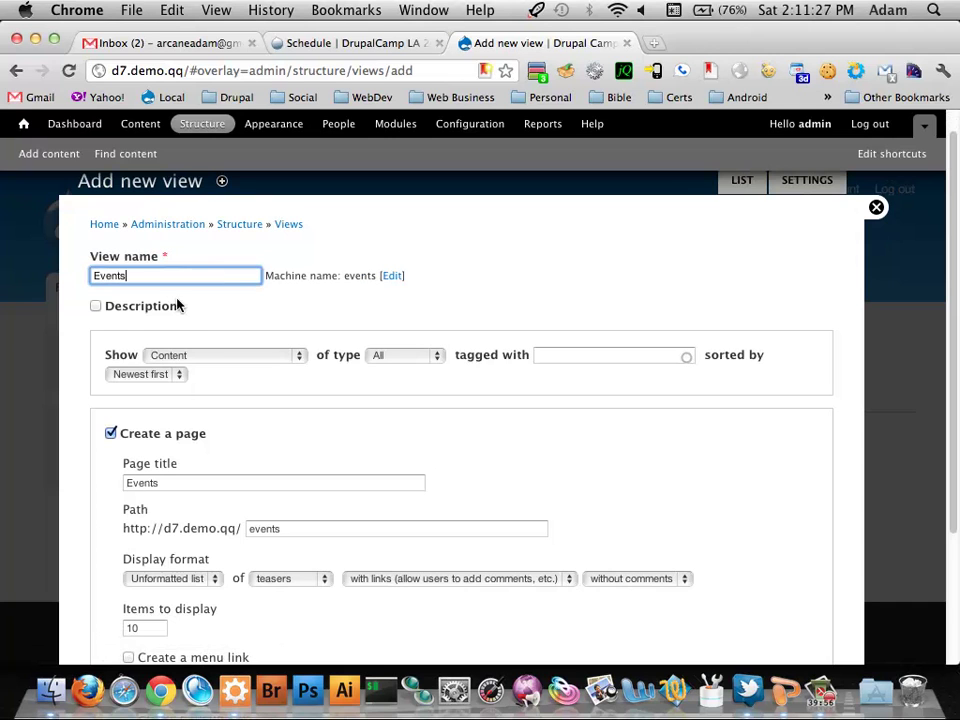
scroll(225, 298, "down", 3)
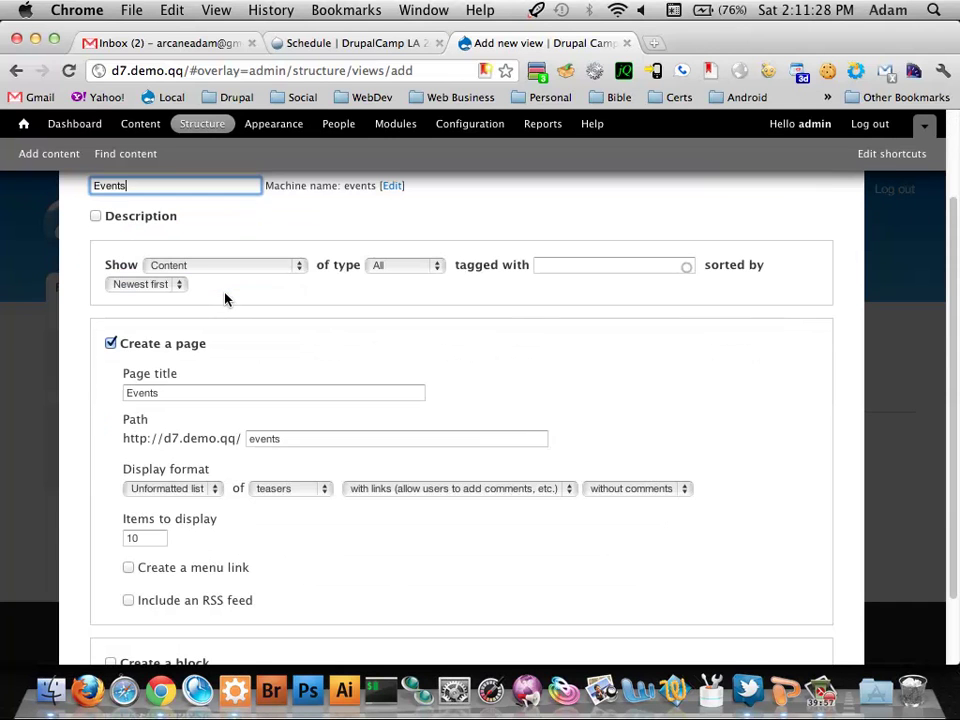
Step: Enable the new view's Description option to examine its field, and disable it again
left_click(141, 215)
left_click(141, 216)
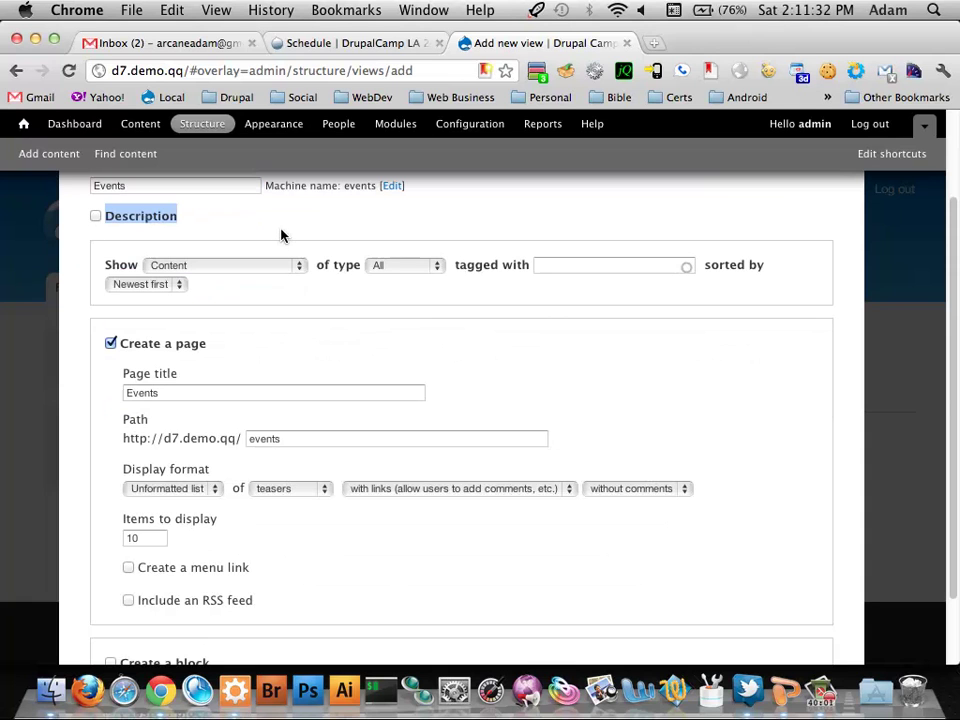
left_click(95, 216)
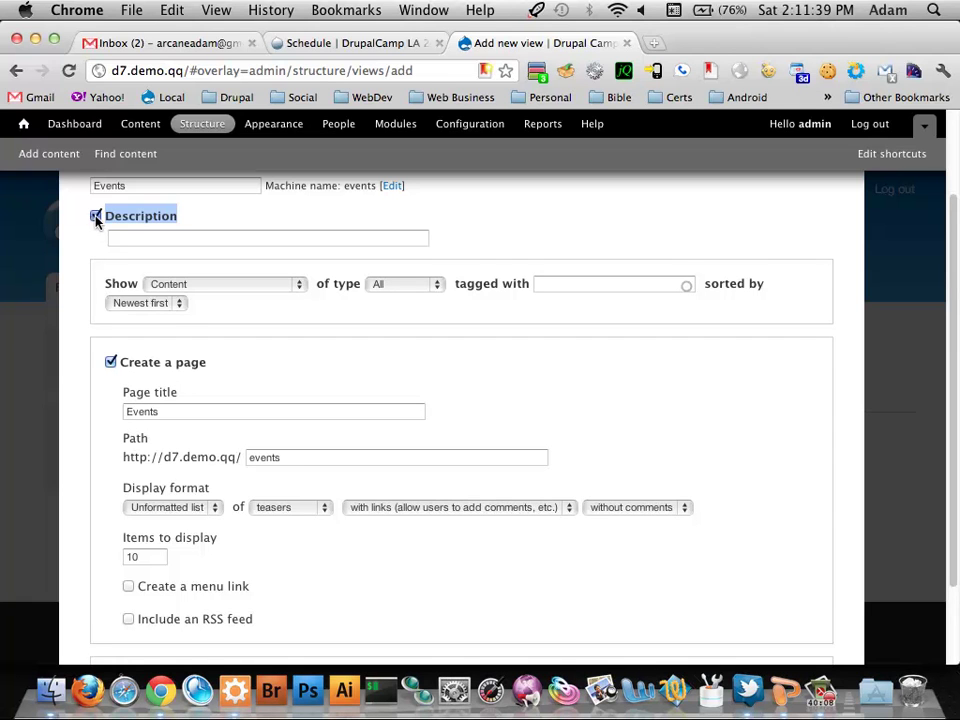
left_click(95, 216)
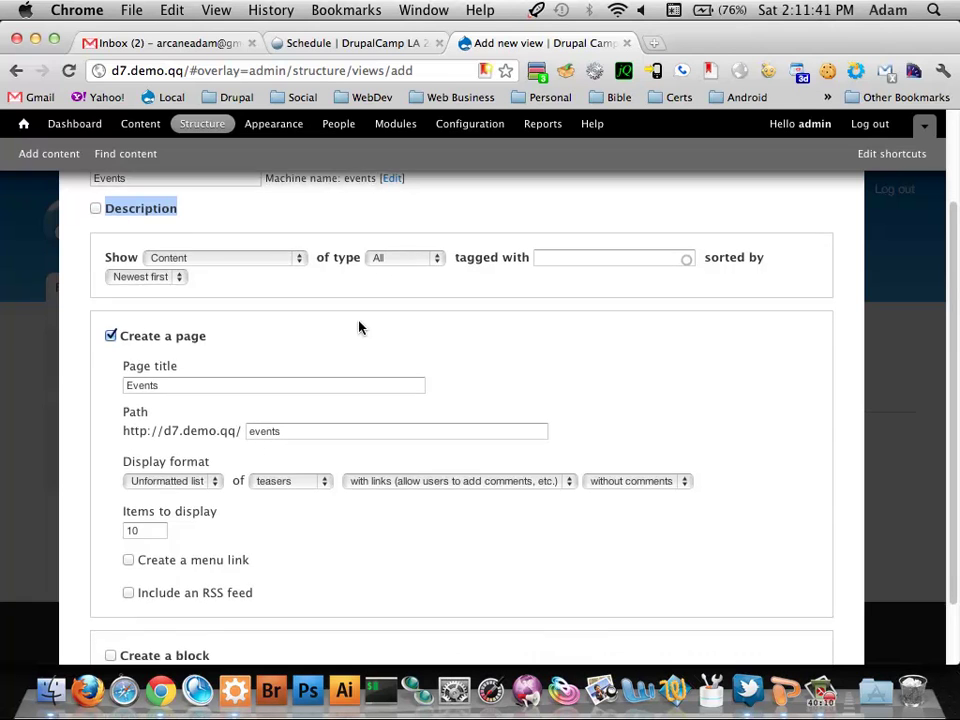
scroll(360, 327, "down", 1)
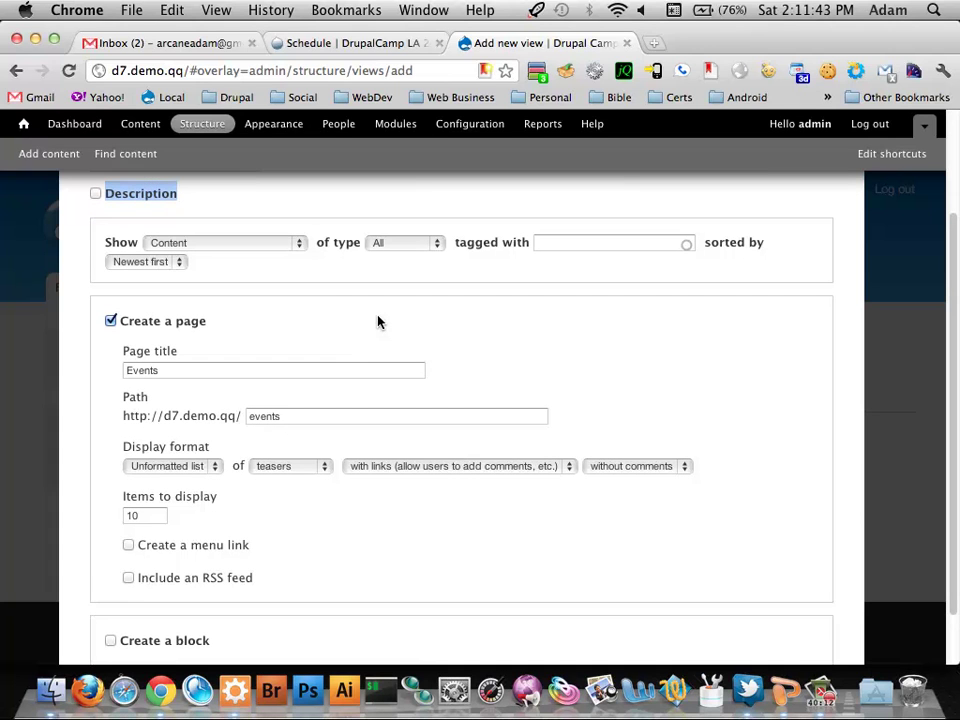
Step: Set the new view to show Content of type Event, sorted by Unsorted
left_click(222, 243)
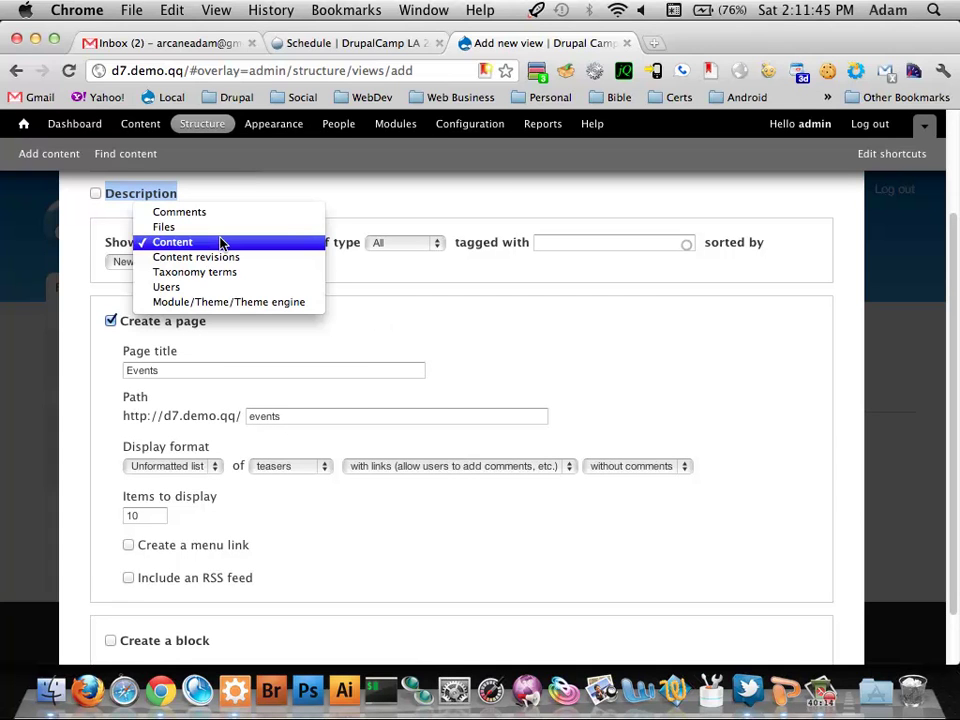
left_click(257, 243)
left_click(405, 243)
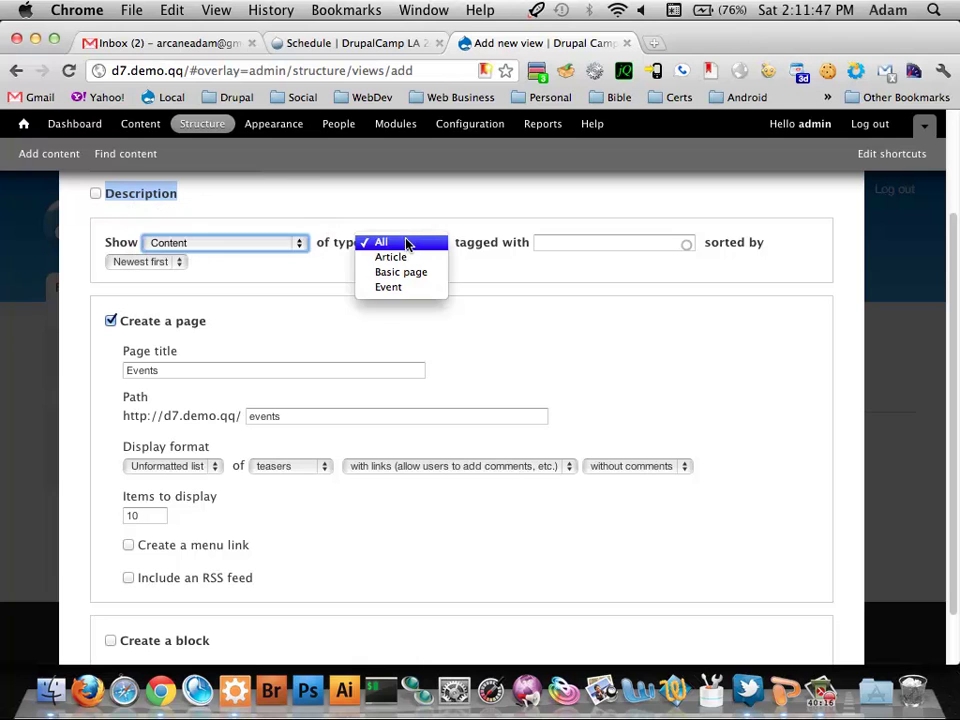
left_click(413, 290)
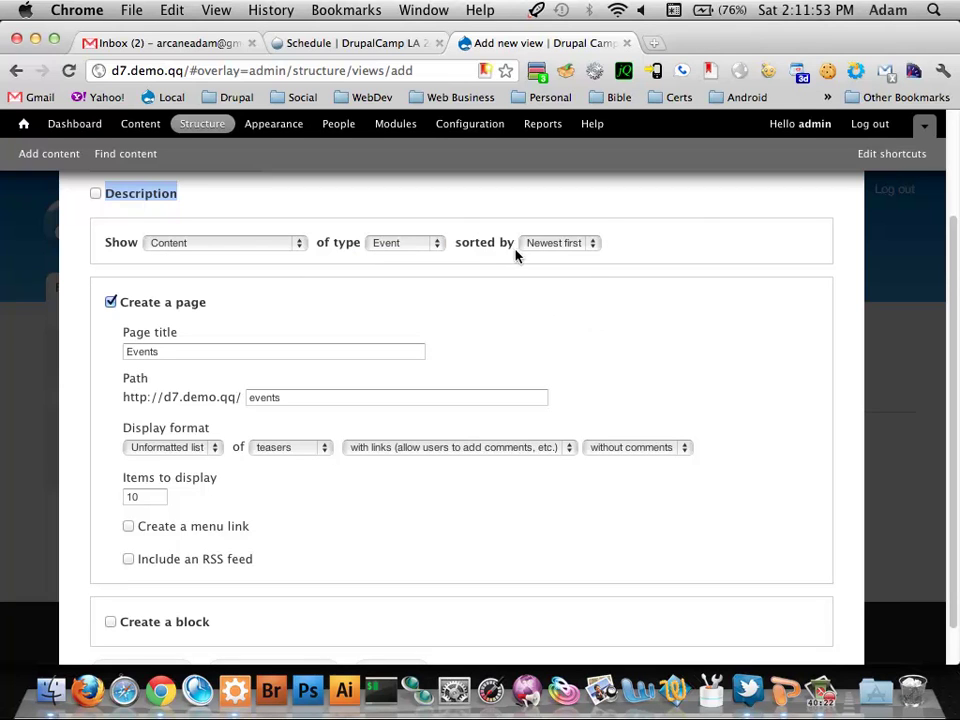
left_click(538, 250)
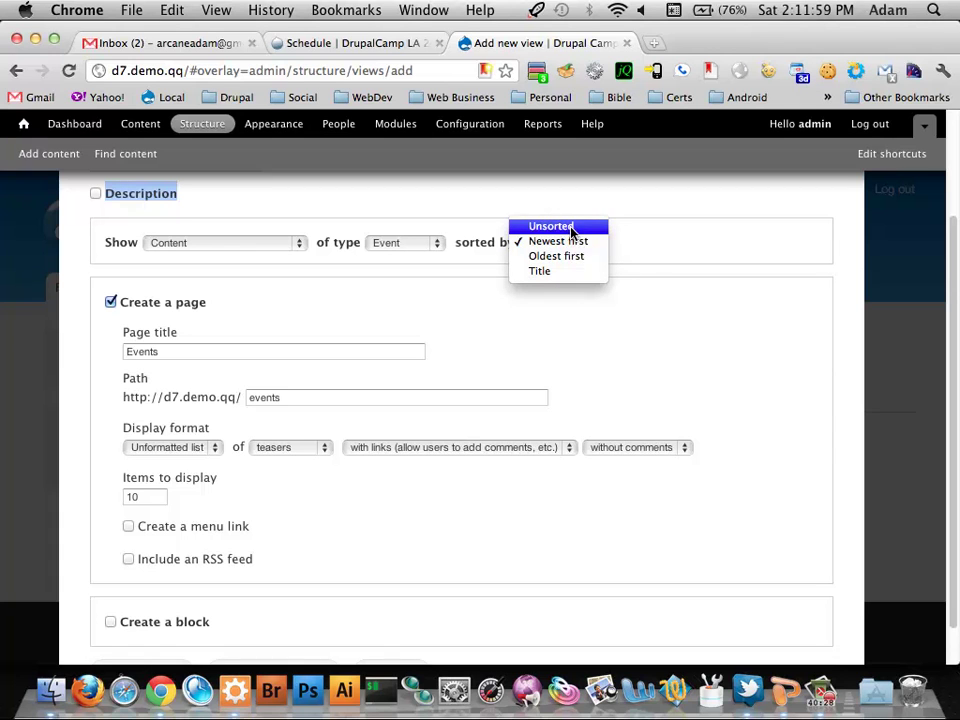
left_click(571, 230)
left_click(560, 242)
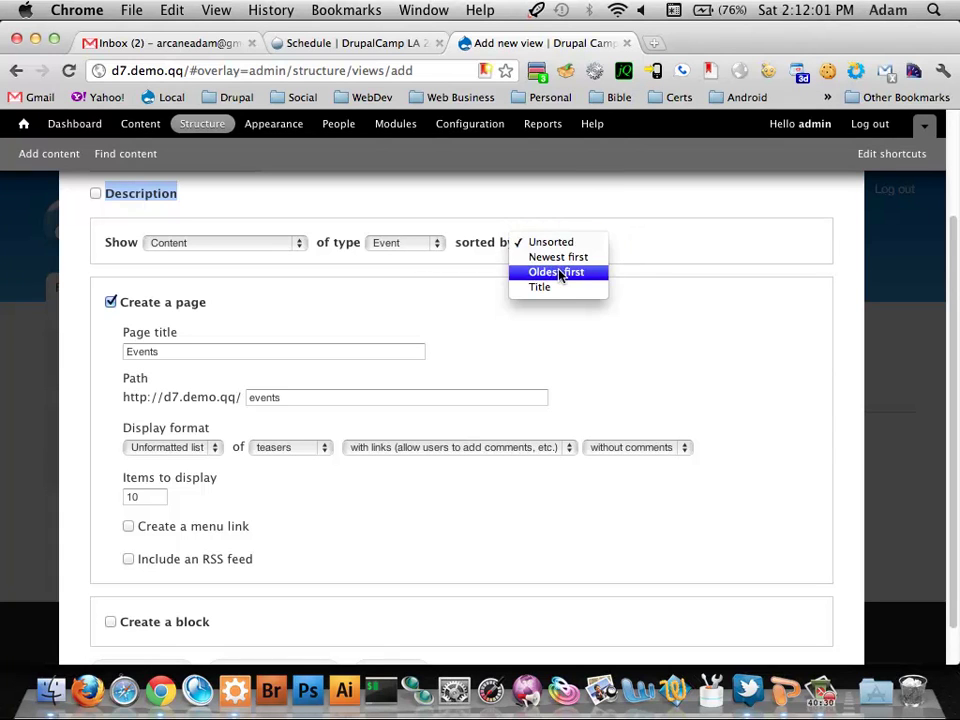
left_click(641, 242)
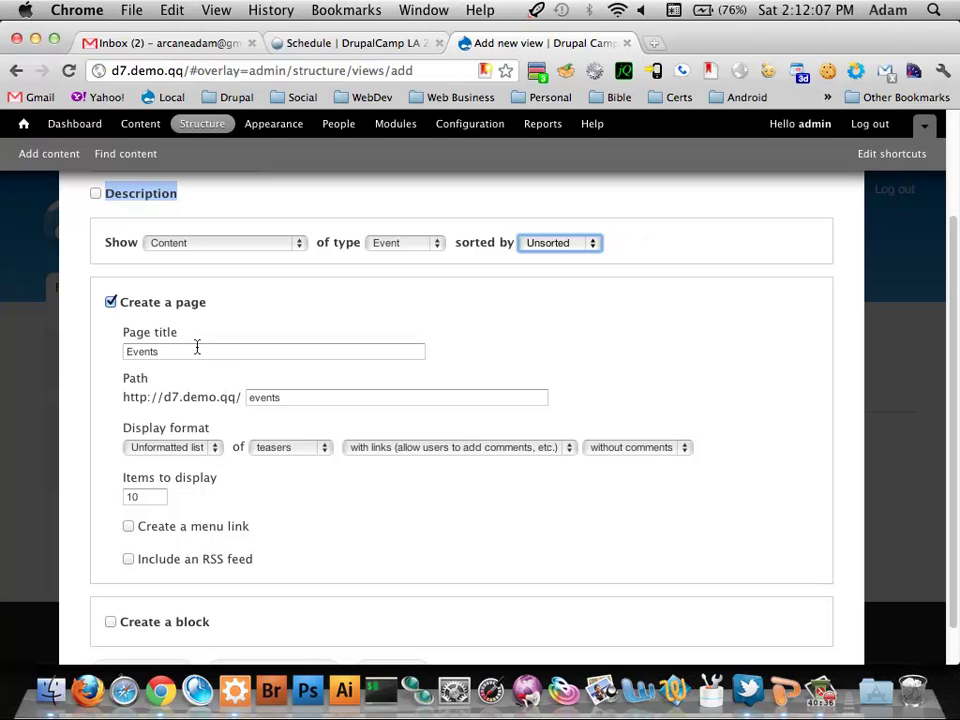
Step: Review the view's page title and the URL path where the Events page is placed
scroll(195, 360, "down", 1)
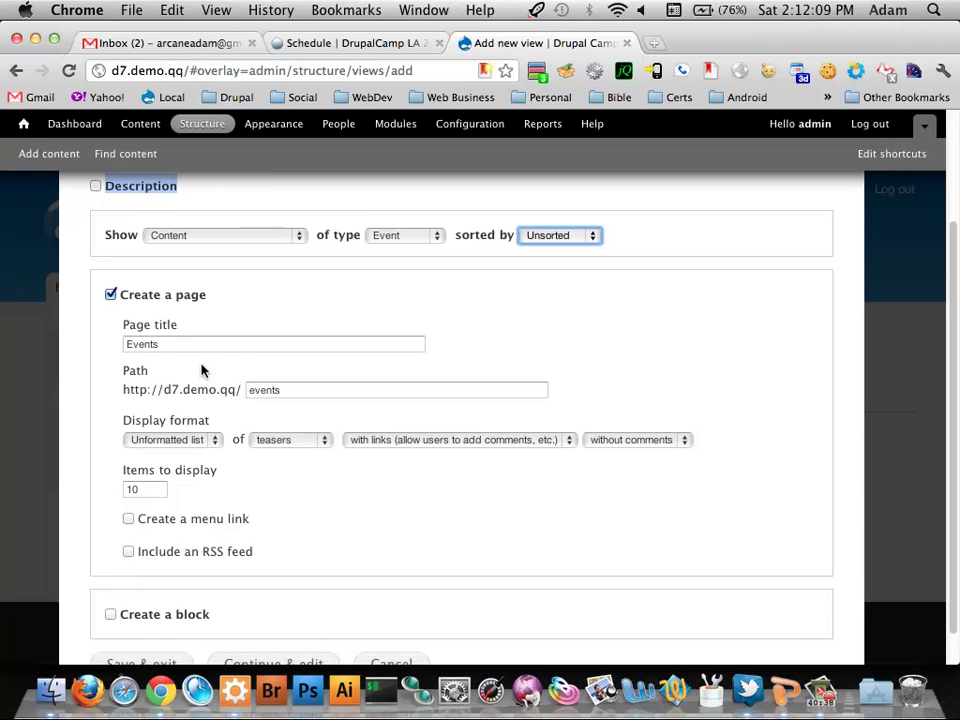
scroll(228, 350, "up", 3)
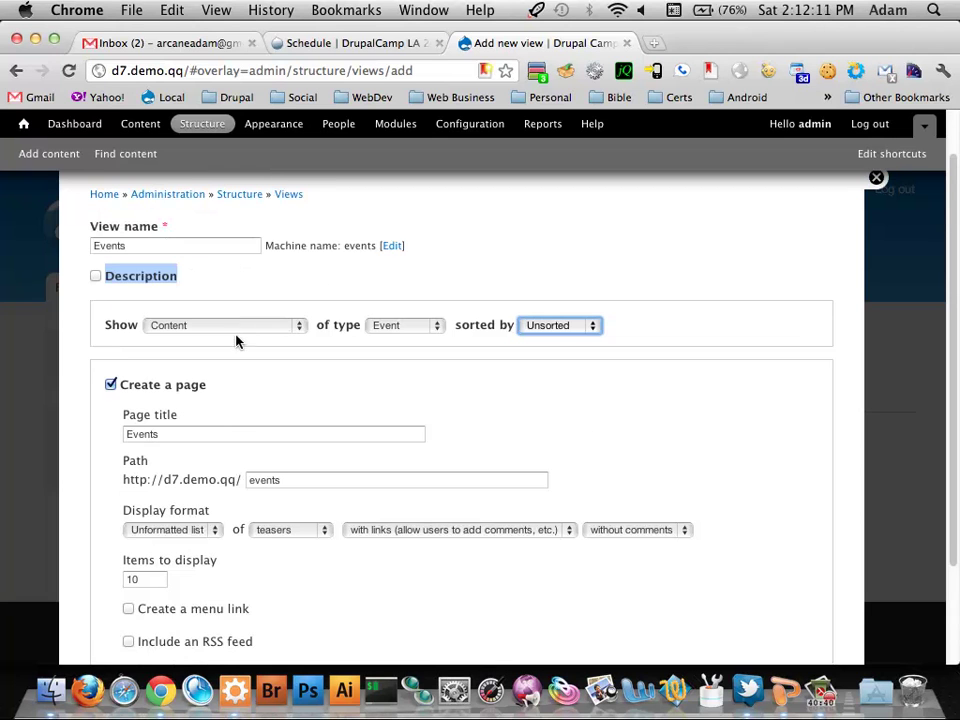
scroll(372, 405, "down", 1)
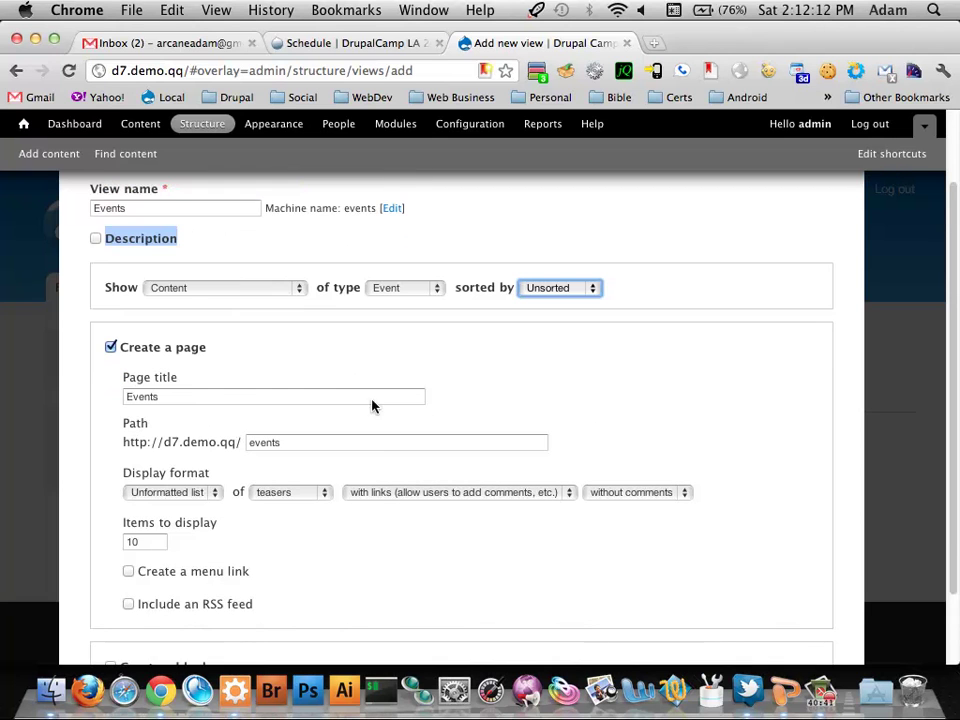
left_click(321, 442)
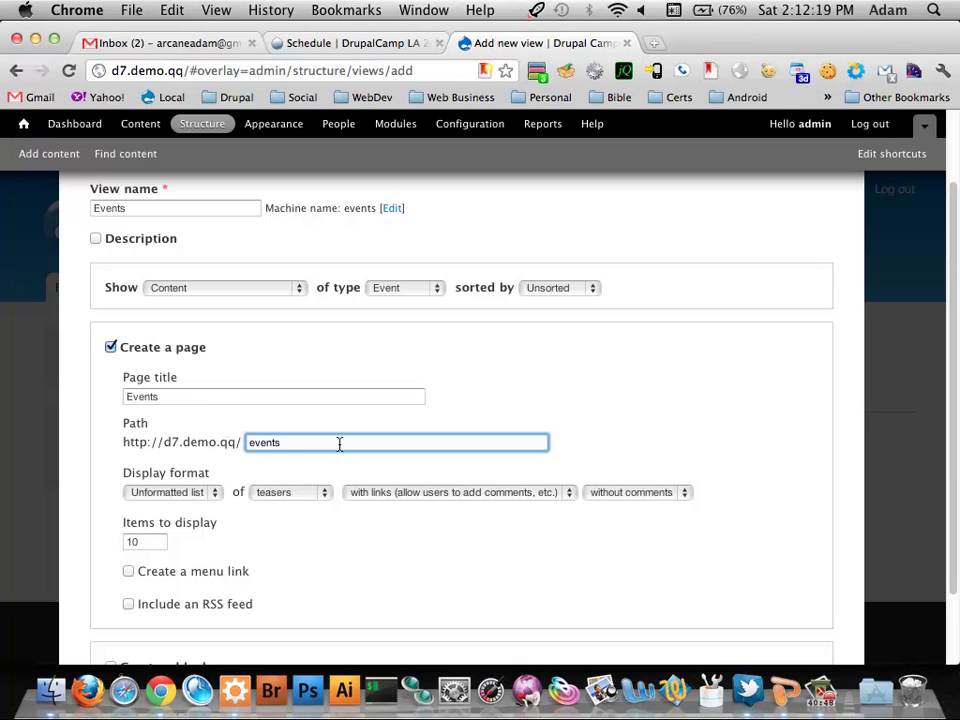
double_click(242, 446)
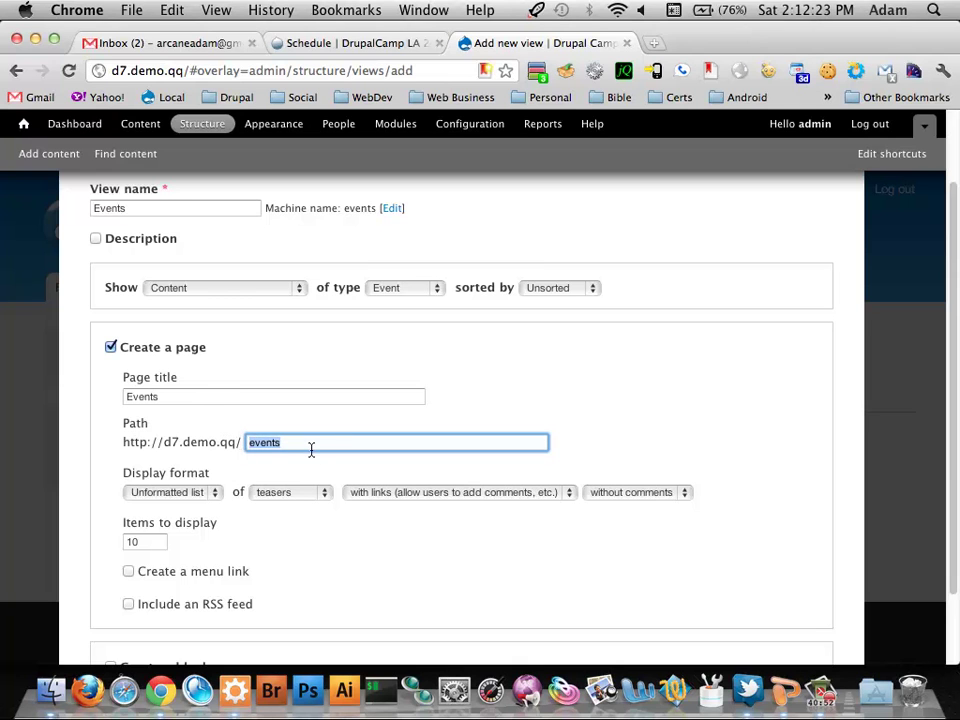
scroll(326, 440, "down", 2)
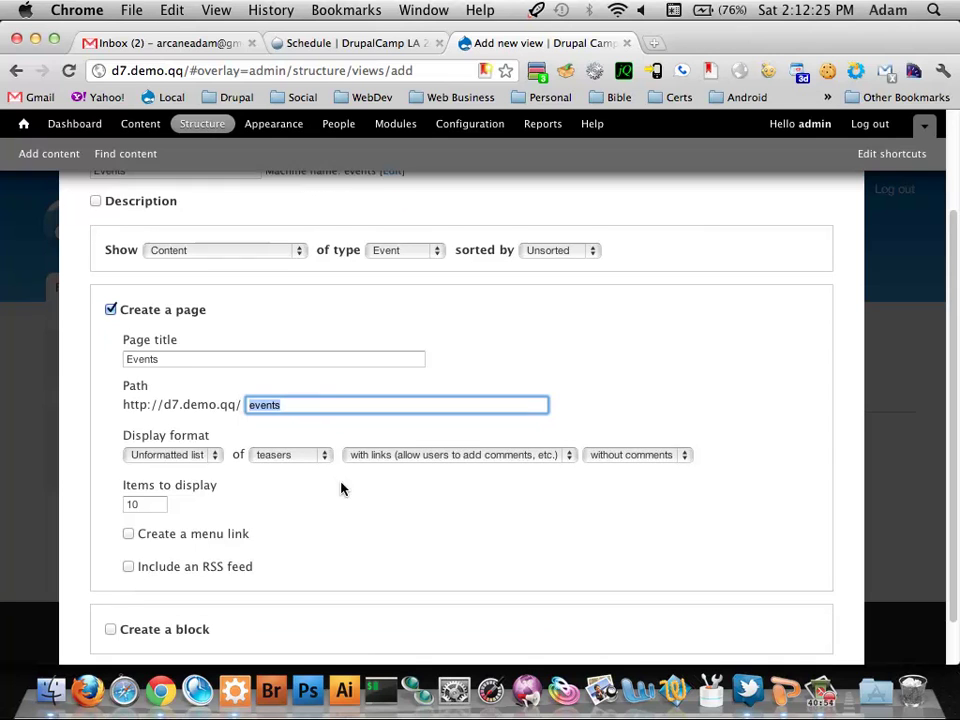
scroll(340, 487, "down", 1)
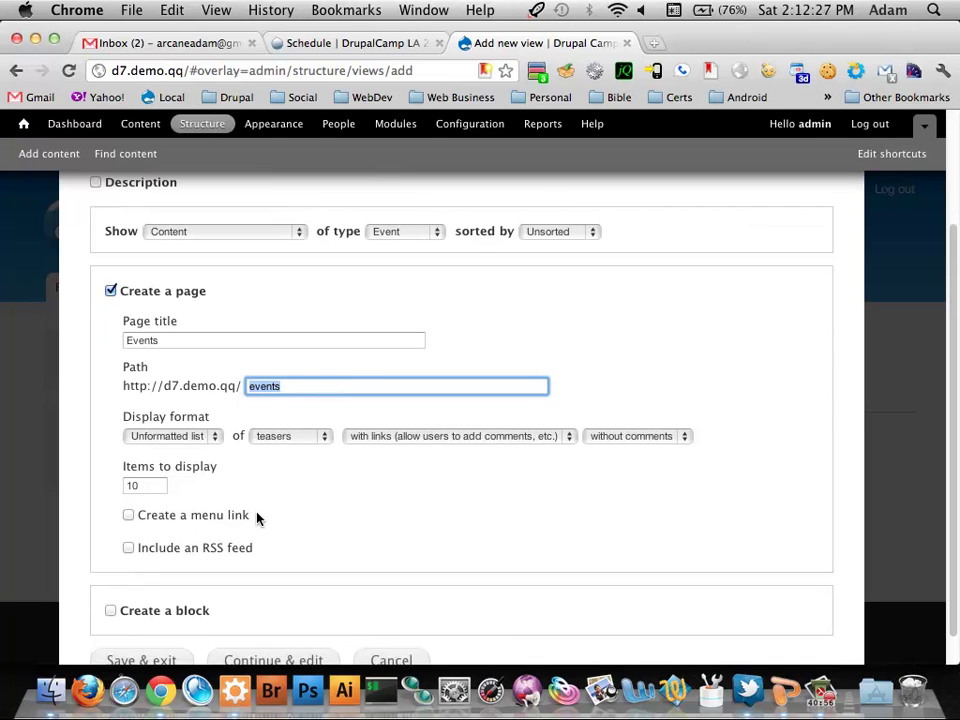
Step: Examine the page's display format choices, such as Grid, HTML list and Table, and the teaser links setting
left_click(206, 437)
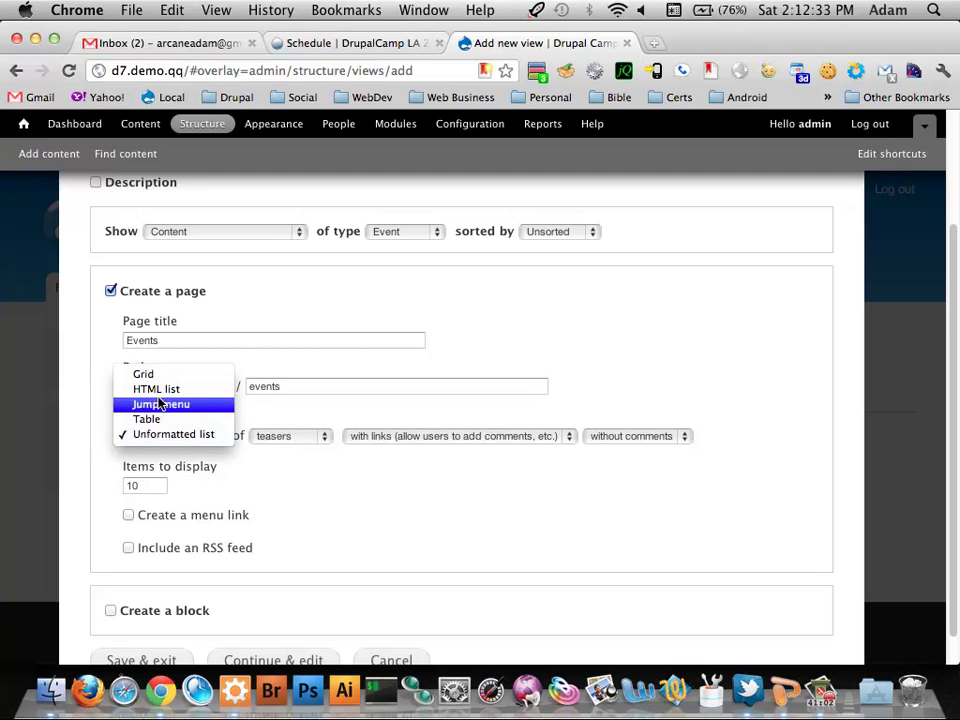
left_click(181, 438)
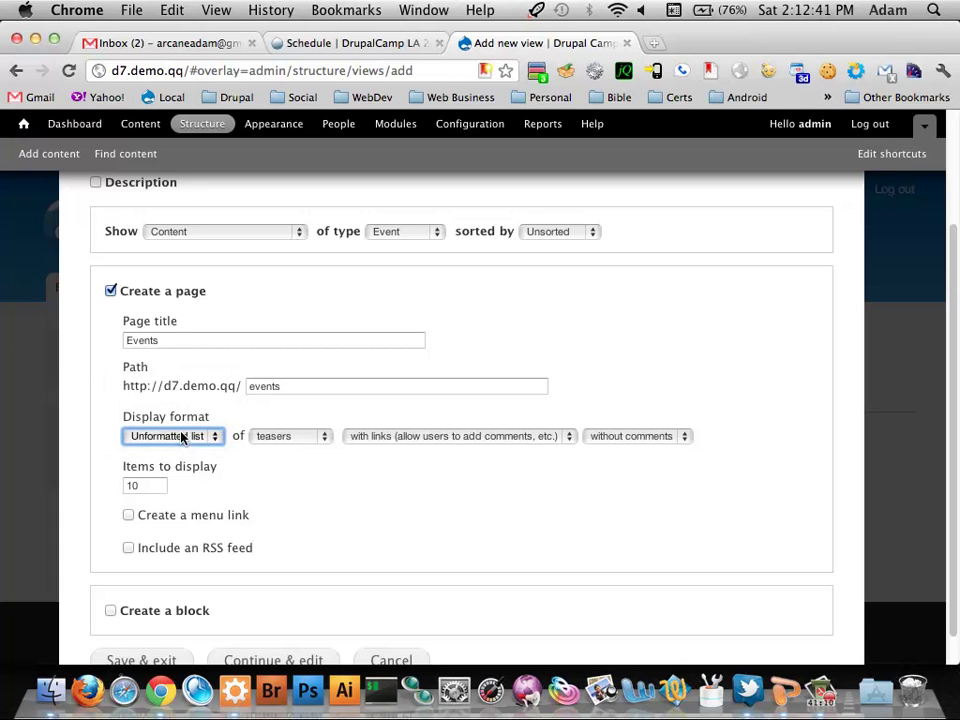
left_click(188, 446)
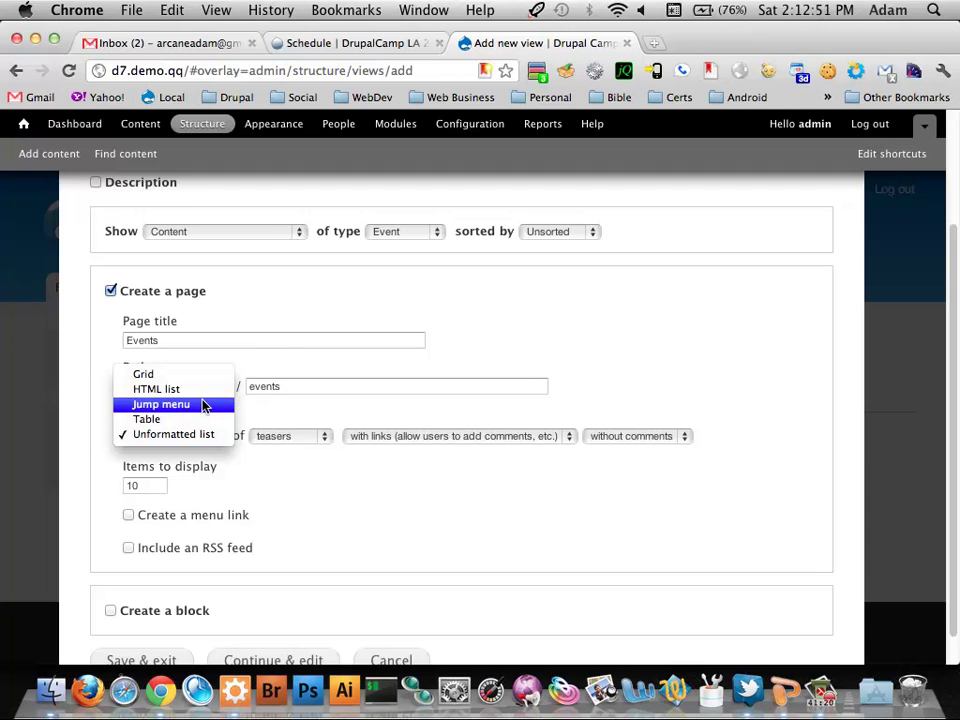
left_click(465, 488)
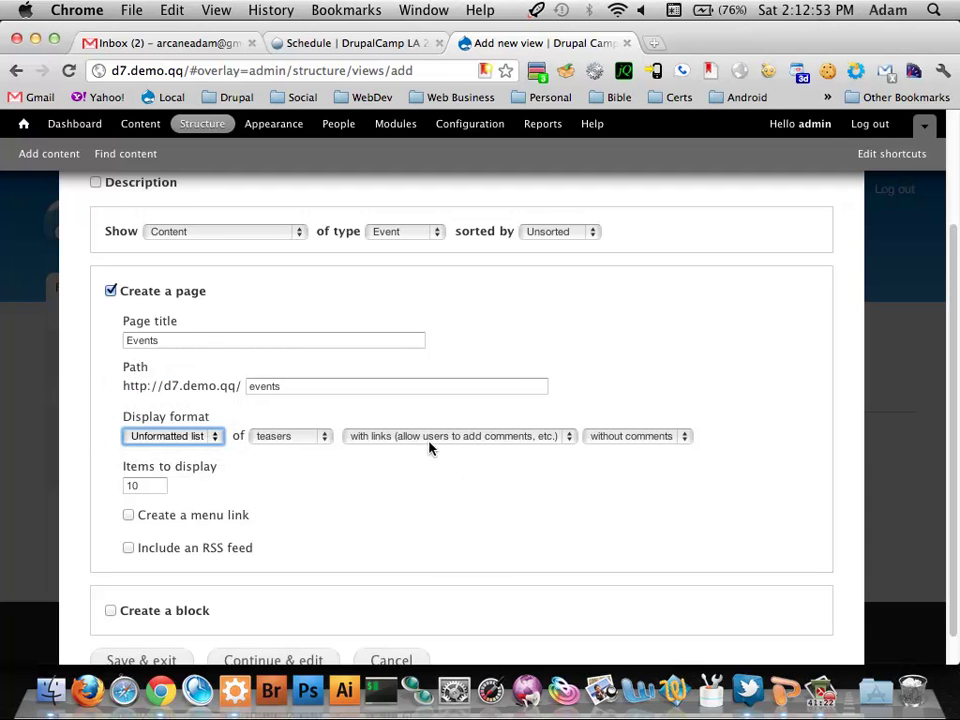
left_click(423, 437)
left_click(446, 434)
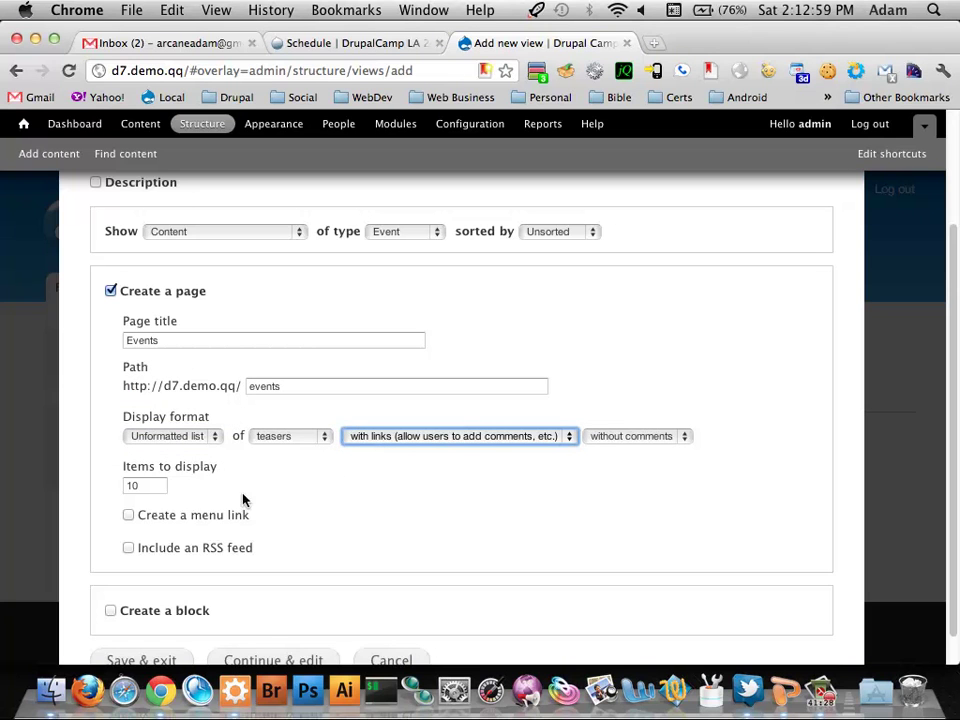
left_click(203, 437)
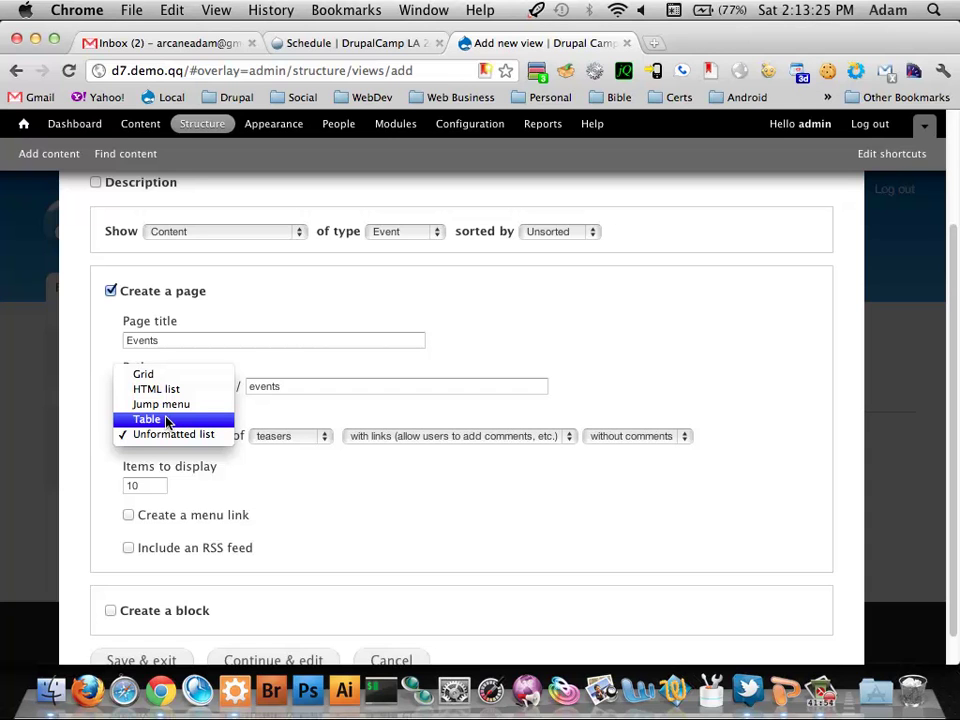
left_click(424, 246)
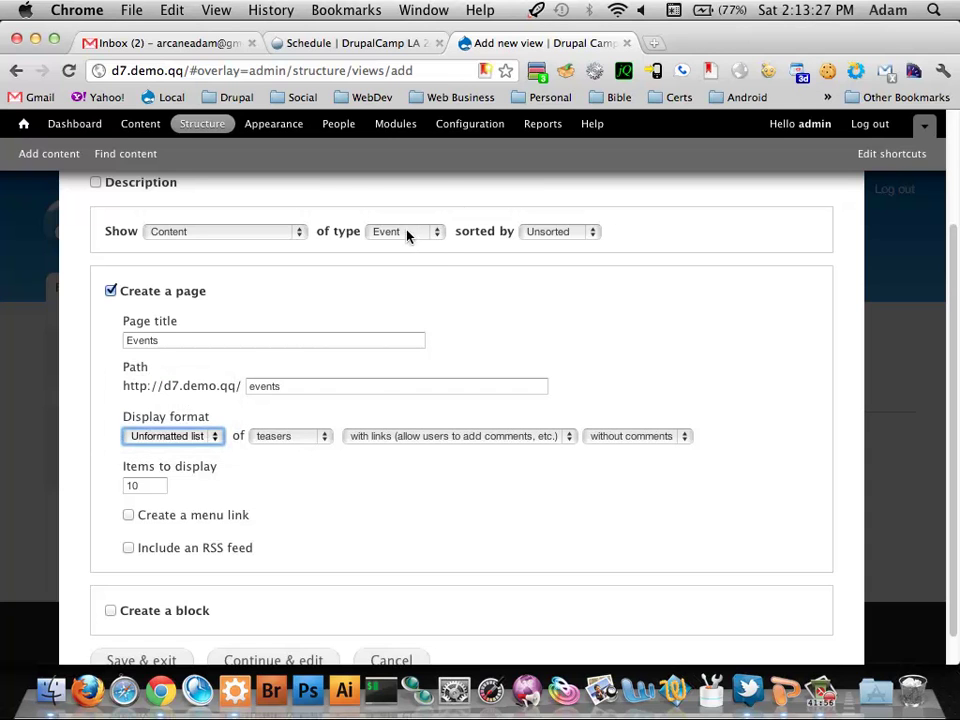
Step: Look through the content types the view can be limited to, keeping Event selected
left_click(408, 234)
left_click(332, 281)
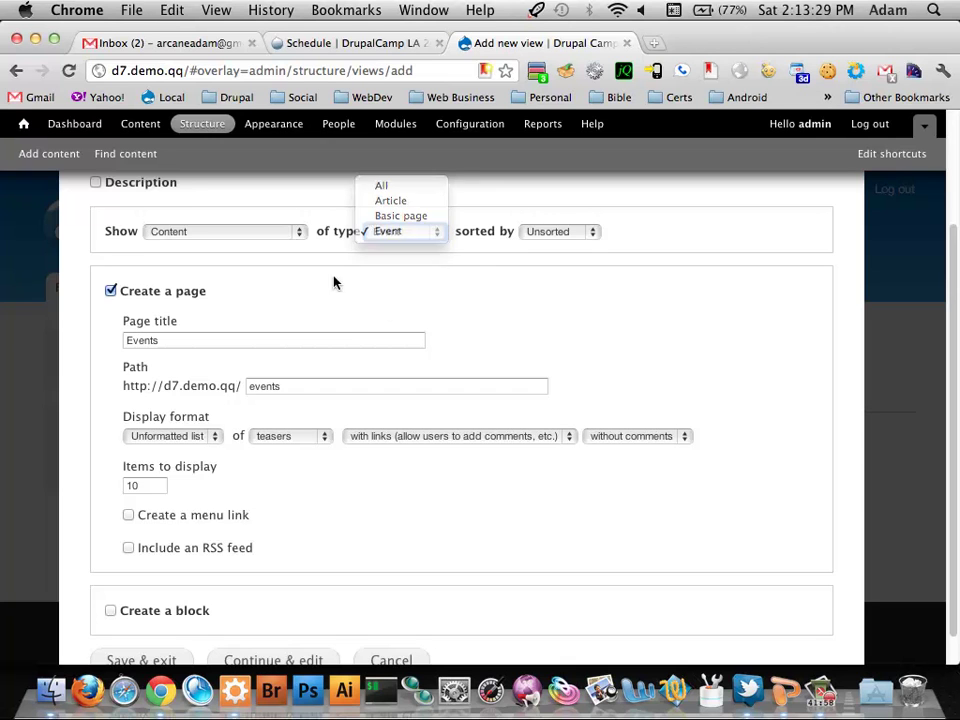
scroll(414, 276, "up", 1)
scroll(408, 262, "up", 2)
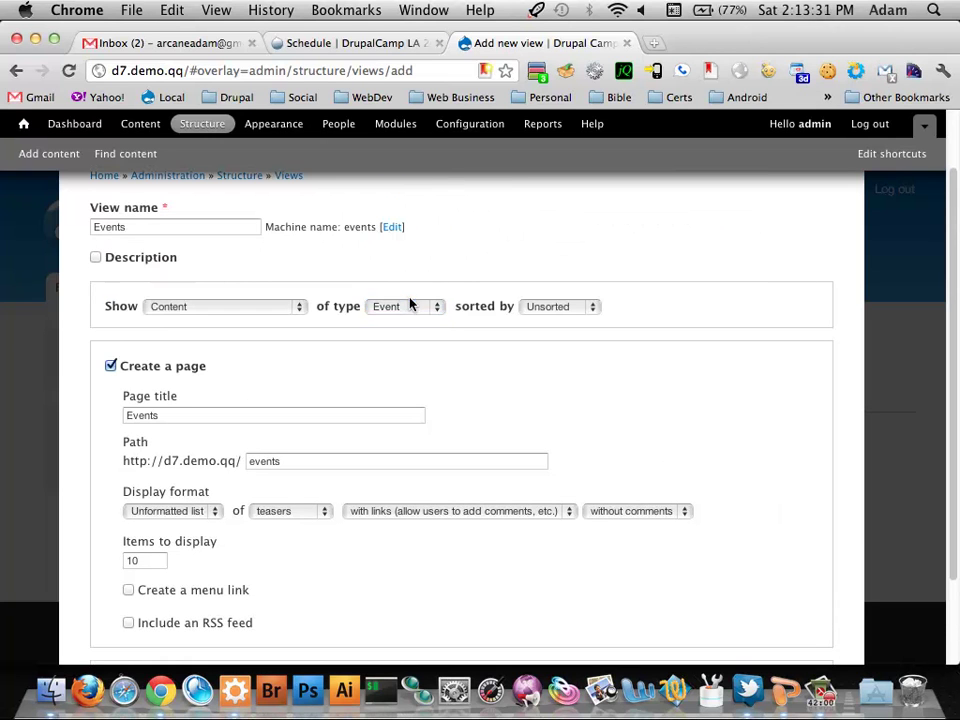
left_click(410, 306)
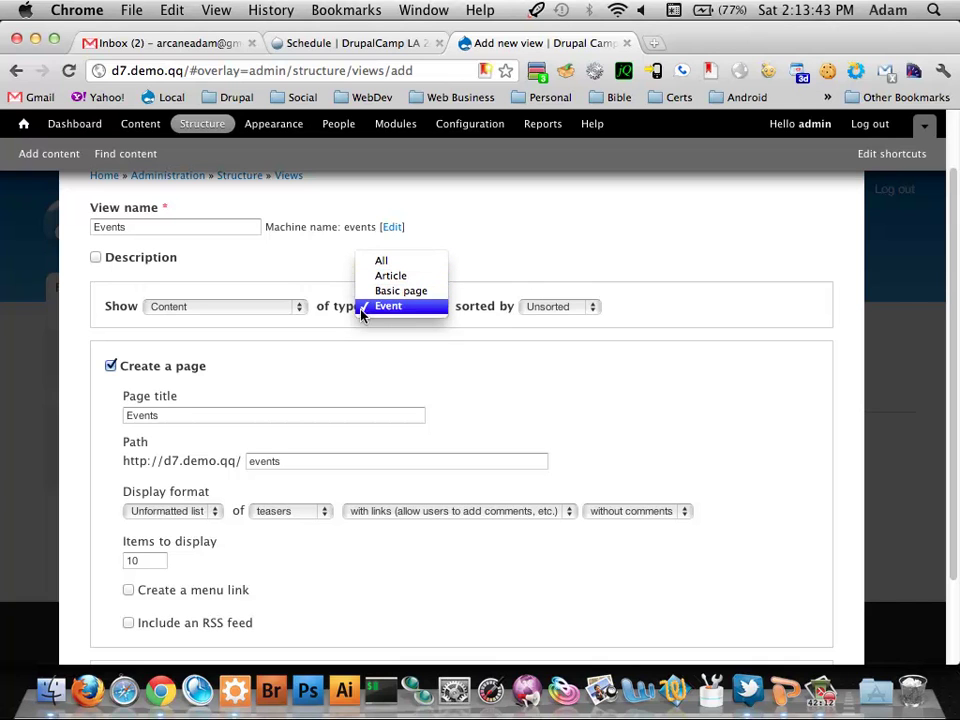
left_click(333, 357)
Step: Examine the page's number of items to display and its row style choices, from teasers to fields
scroll(394, 384, "down", 3)
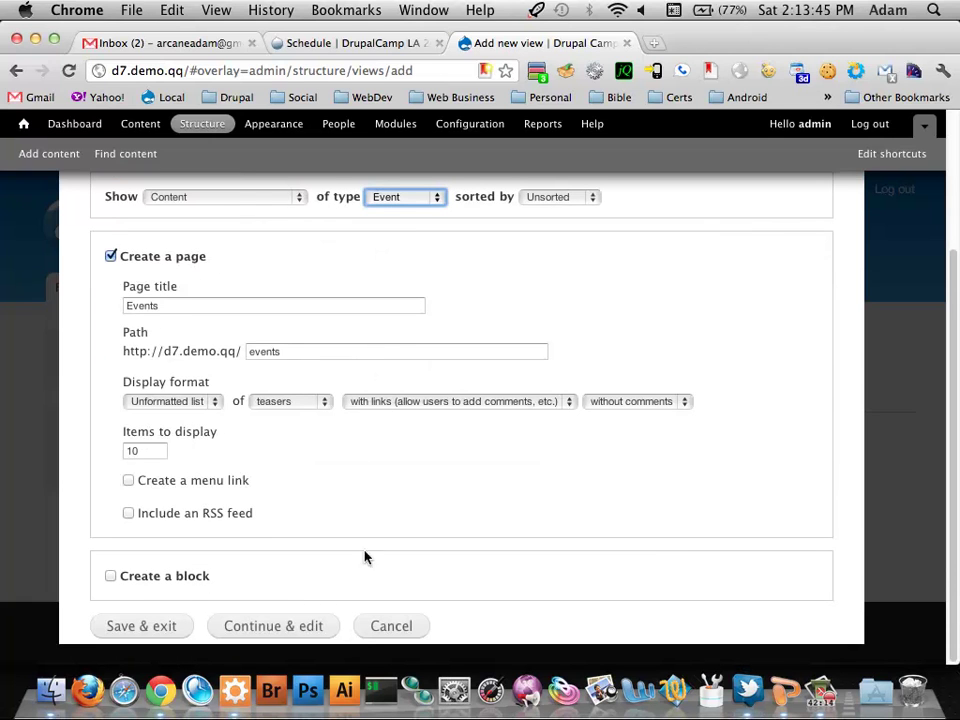
left_click(146, 451)
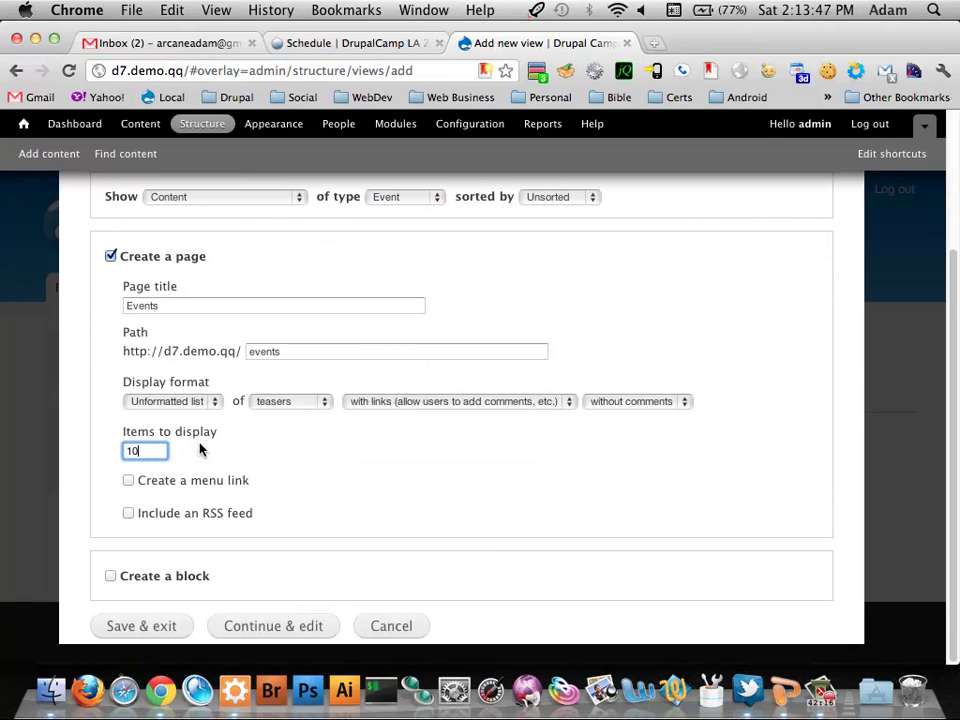
left_click(309, 404)
left_click(334, 377)
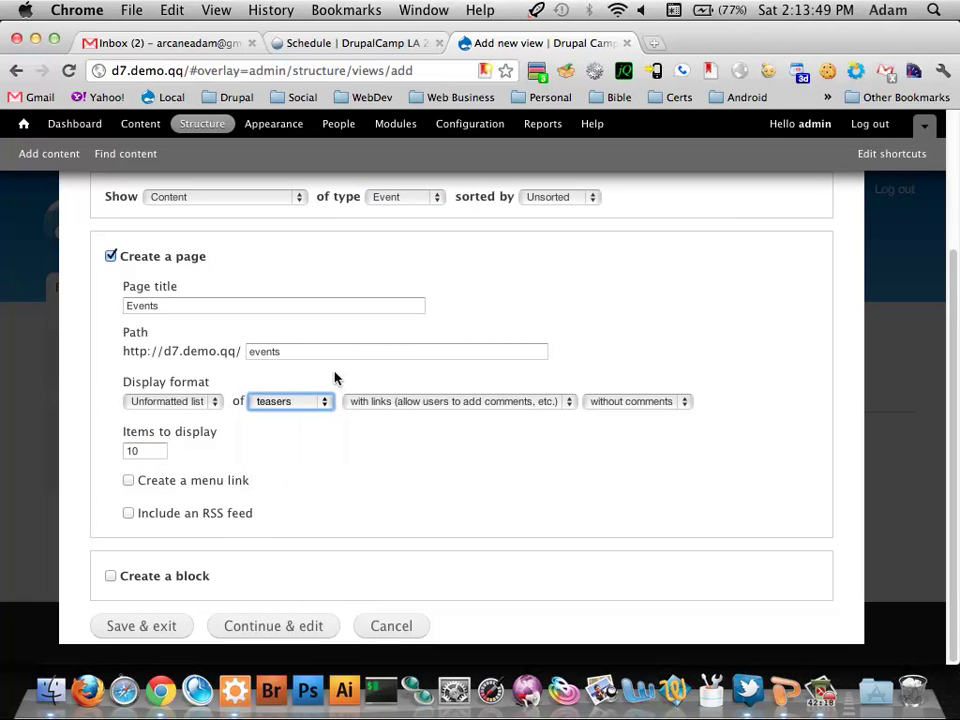
left_click(158, 451)
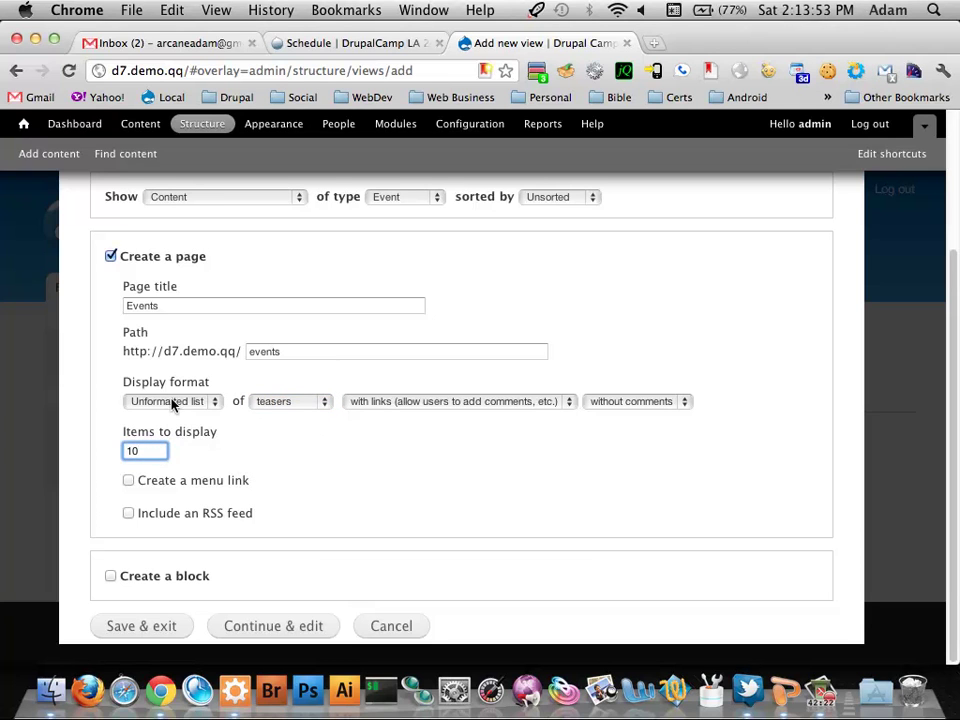
left_click(307, 410)
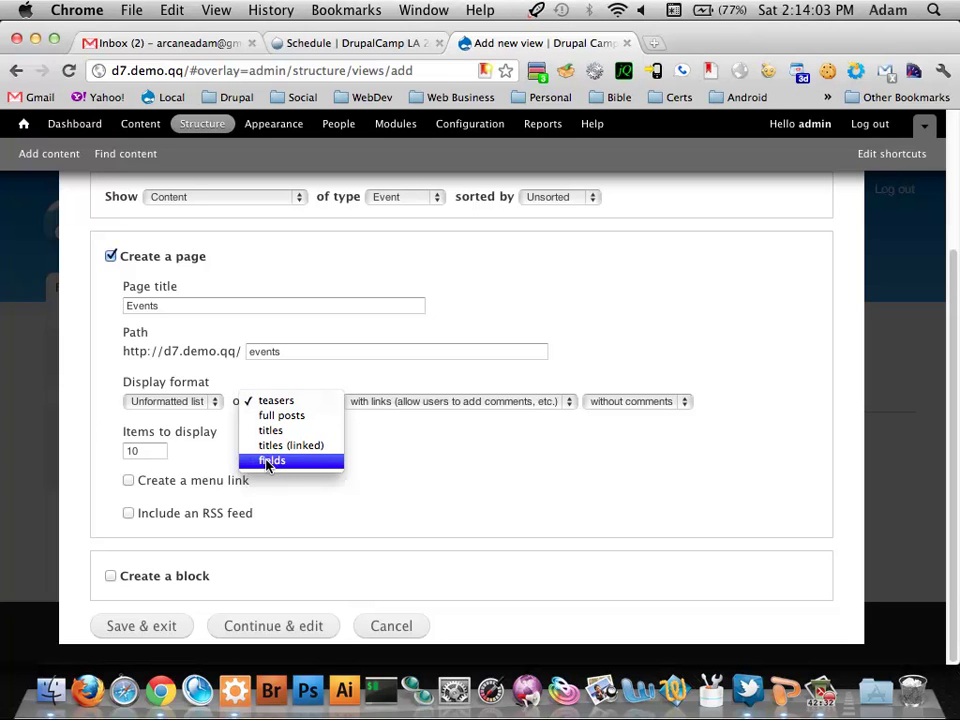
left_click(450, 460)
left_click(153, 448)
Step: Add a Main menu link with the text "Events" for the page and continue to the full view editor
left_click(193, 481)
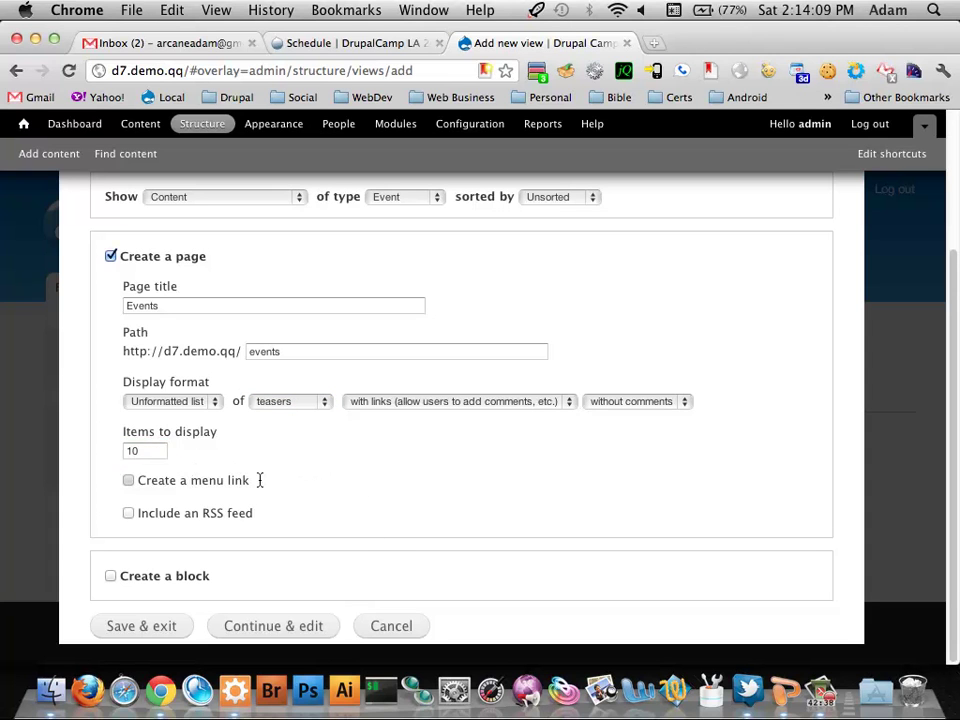
scroll(358, 484, "down", 2)
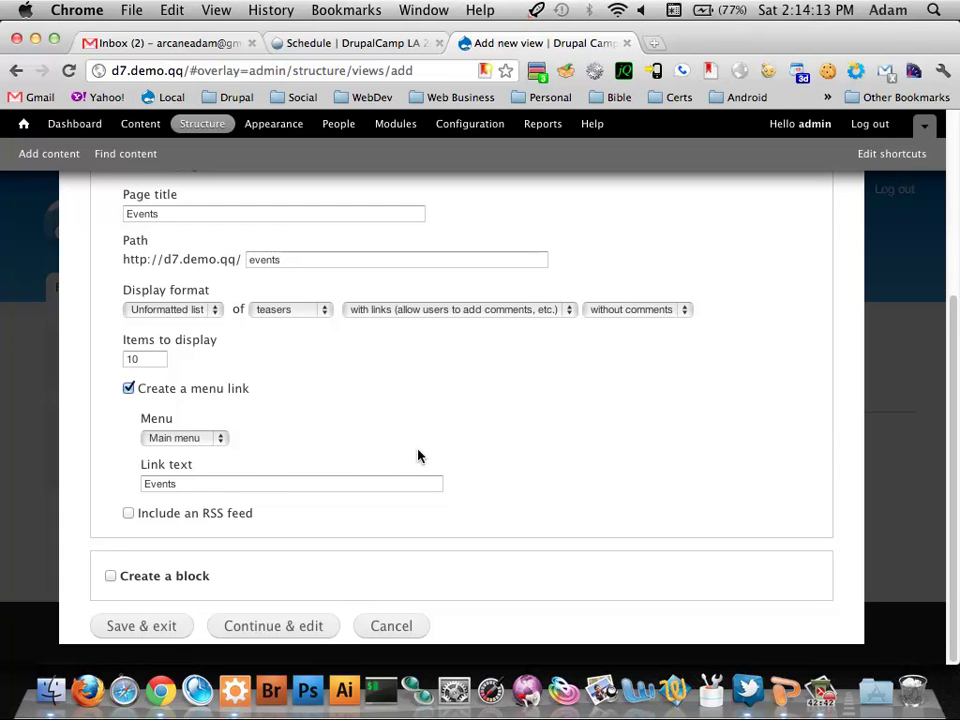
left_click(314, 625)
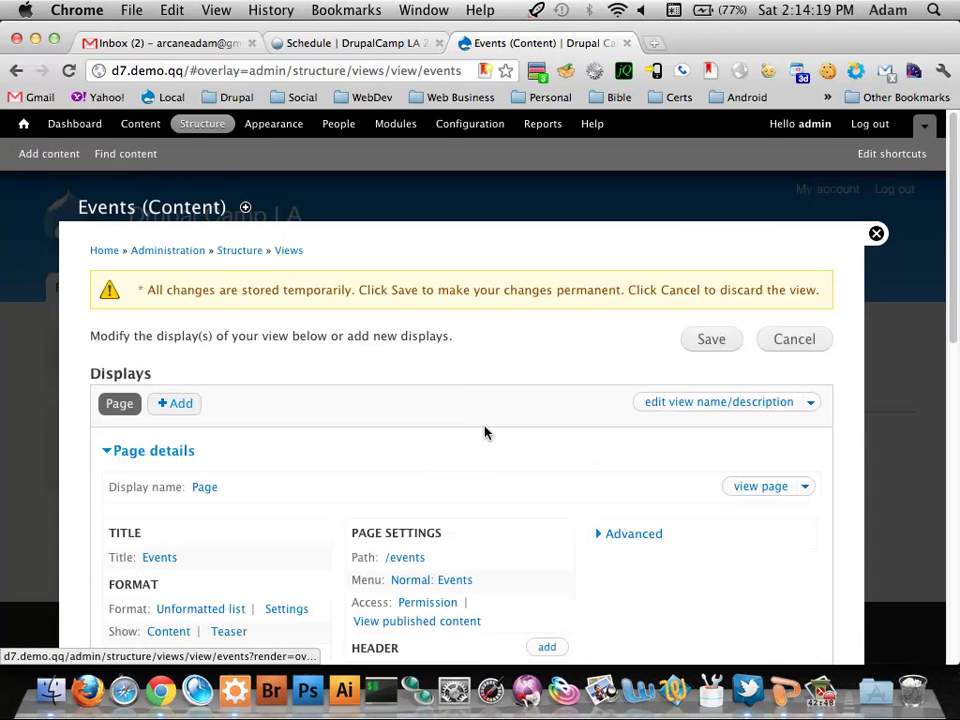
Step: Look over the Events view's page display settings and save the view
scroll(600, 385, "down", 4)
scroll(650, 360, "up", 4)
left_click(711, 339)
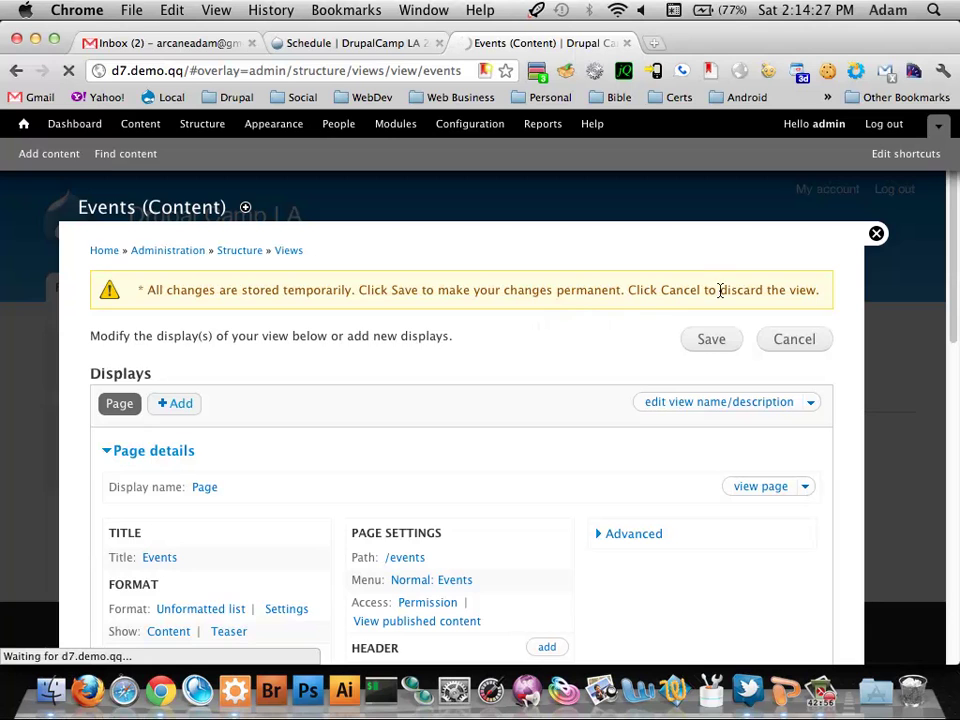
Step: Close the administration overlay and open the site's Events page to review the listed events
left_click(877, 234)
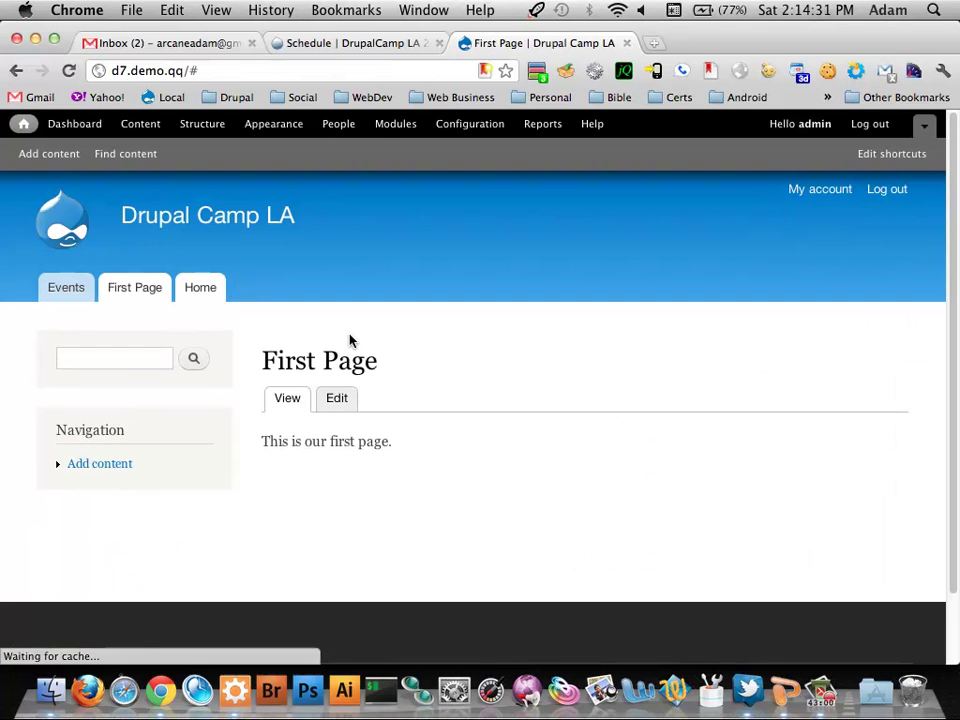
left_click(70, 295)
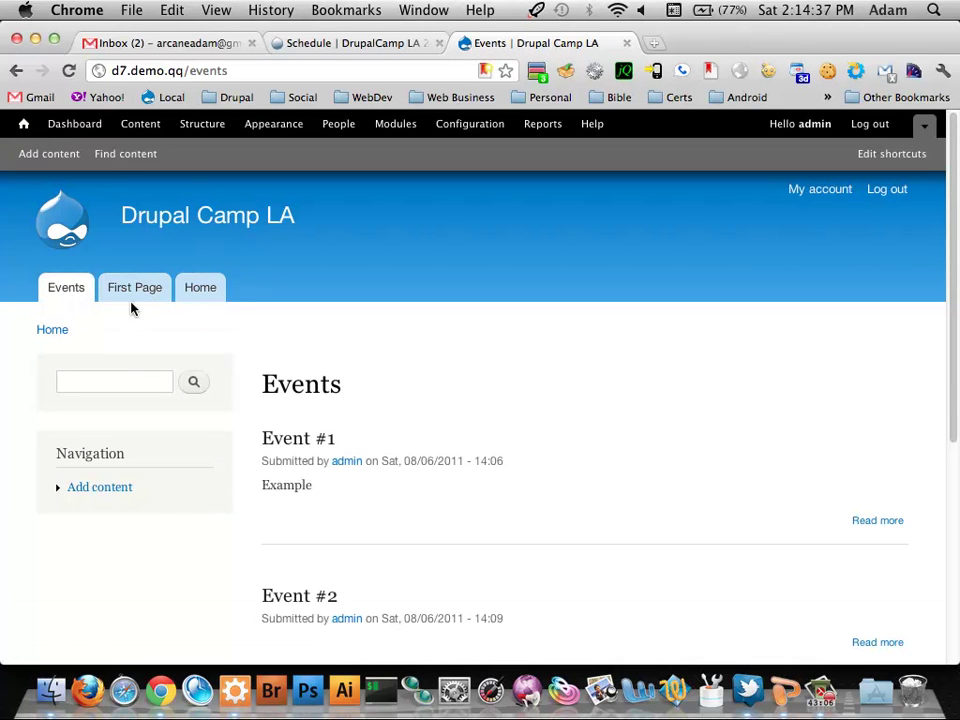
scroll(482, 368, "down", 5)
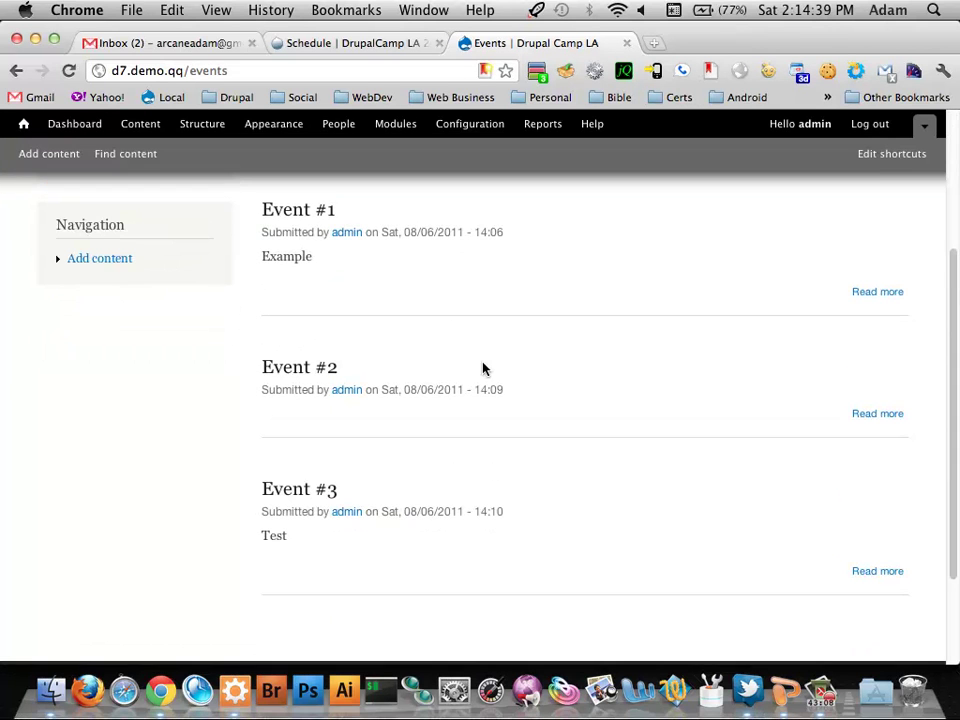
Step: Look over the listed events on the Events page and open its view for editing
scroll(485, 370, "up", 1)
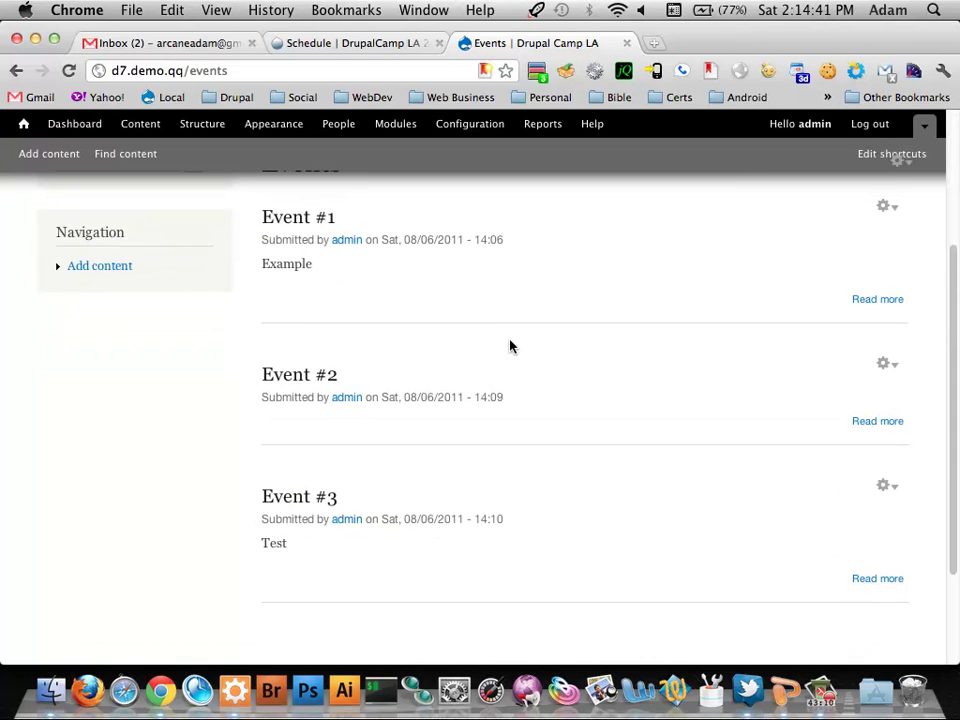
scroll(523, 336, "up", 2)
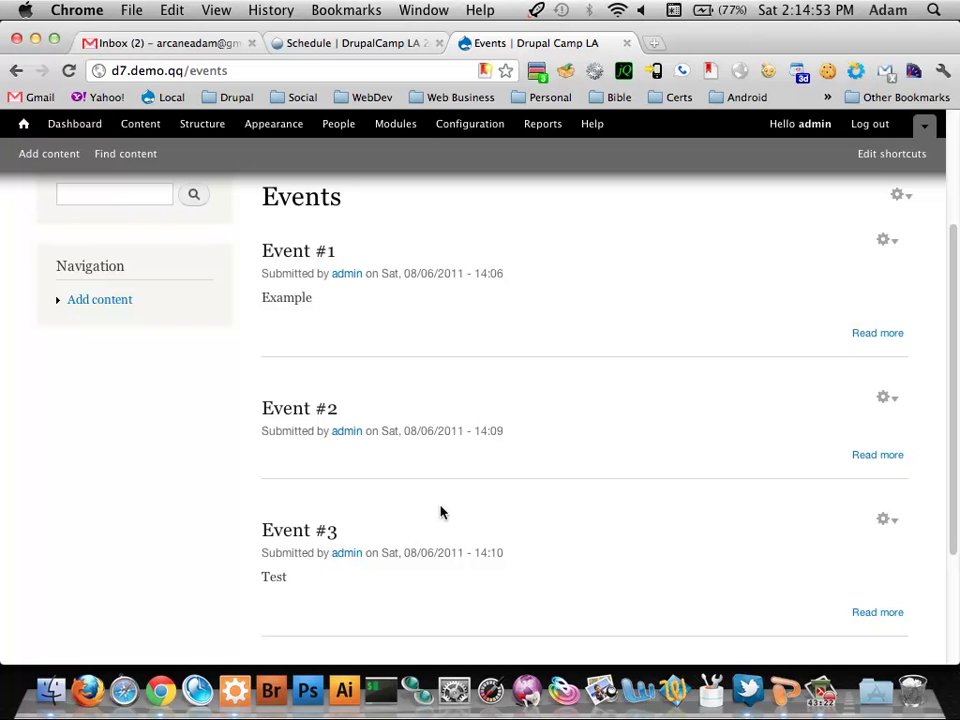
scroll(446, 512, "up", 5)
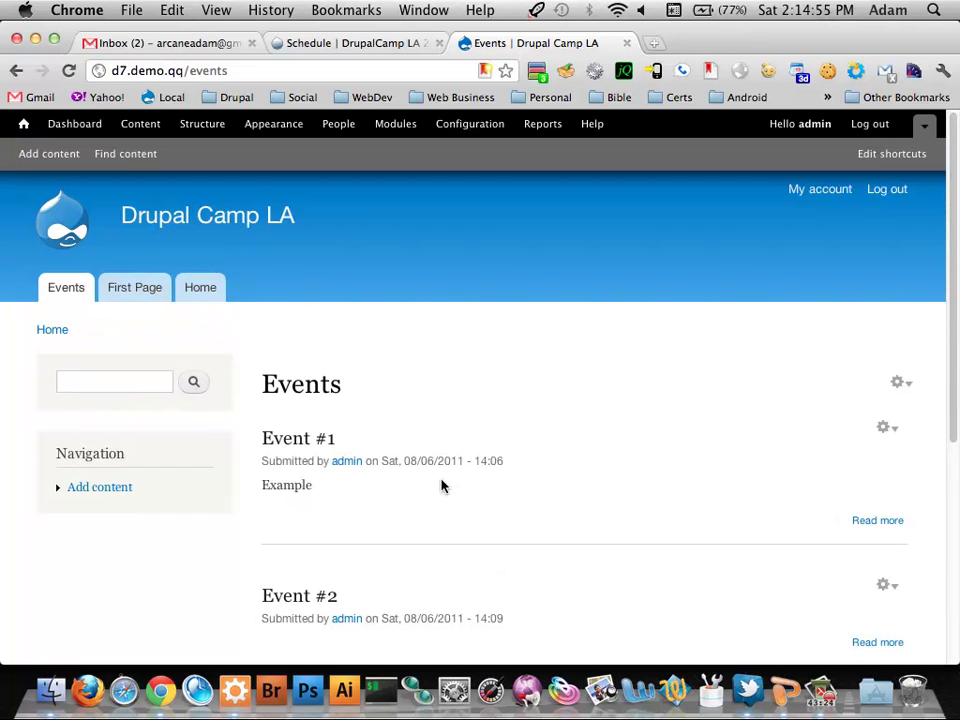
left_click(908, 384)
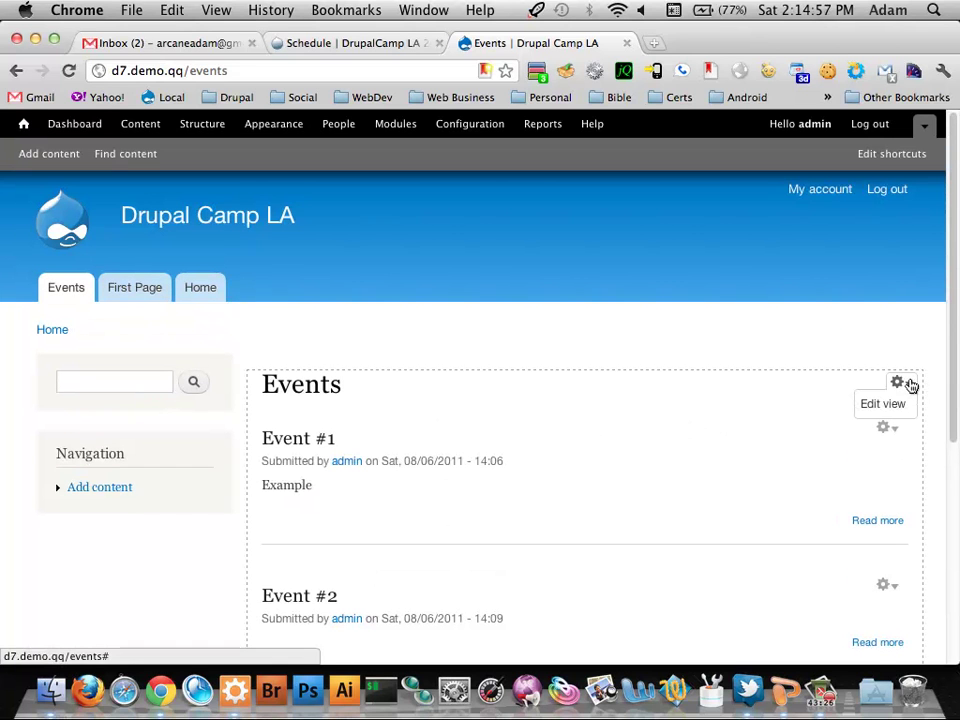
left_click(895, 403)
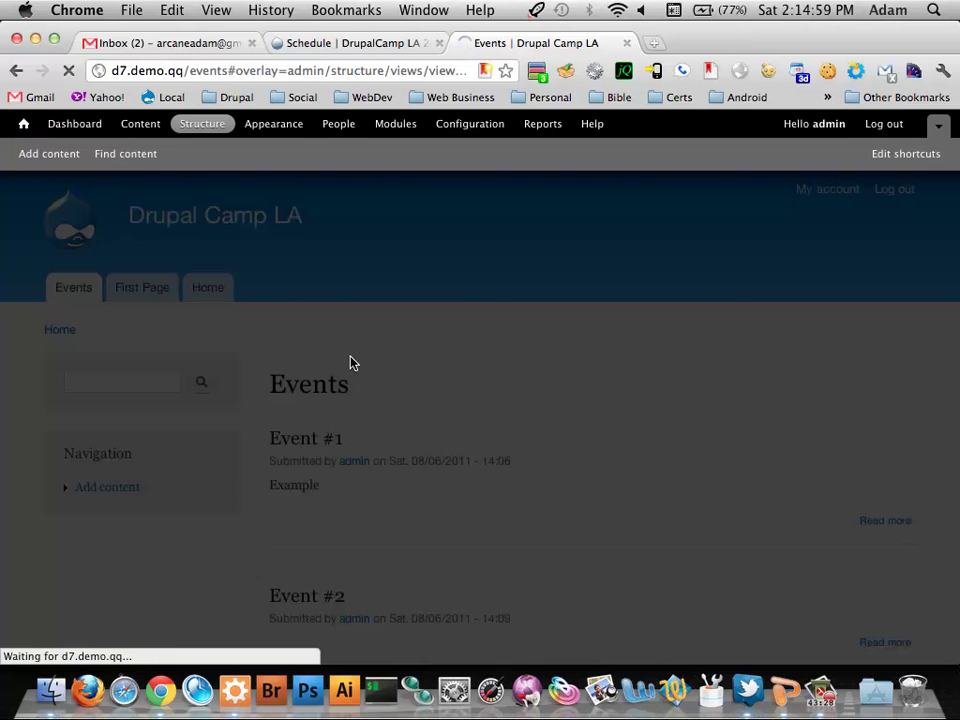
Step: Examine the view's page display settings, including its title setting, and leave the title dialog without changes
scroll(446, 342, "down", 2)
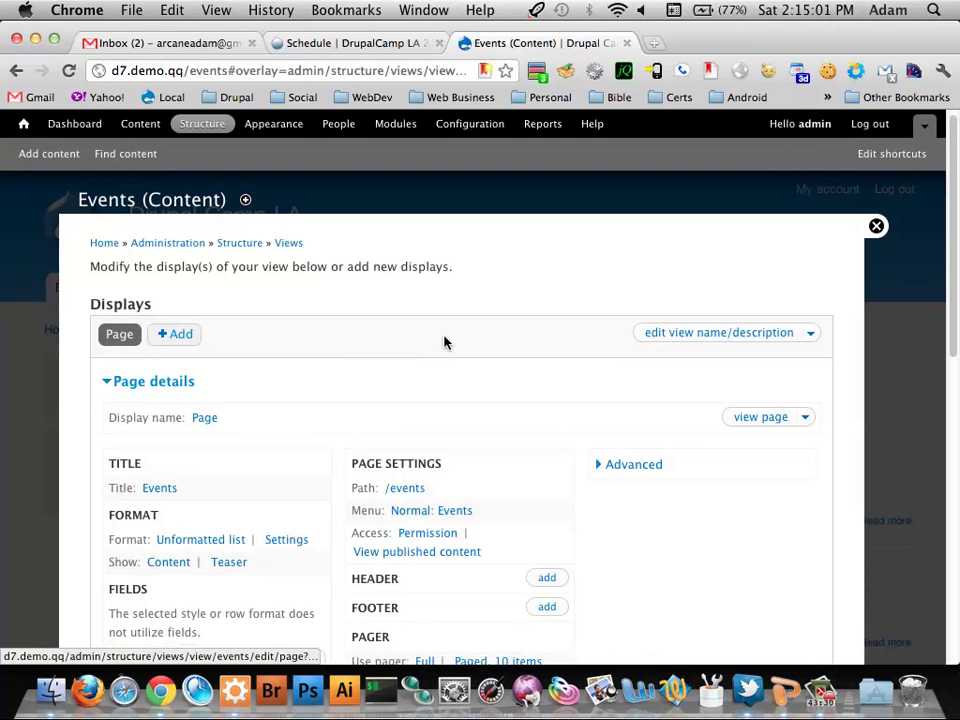
scroll(446, 342, "down", 3)
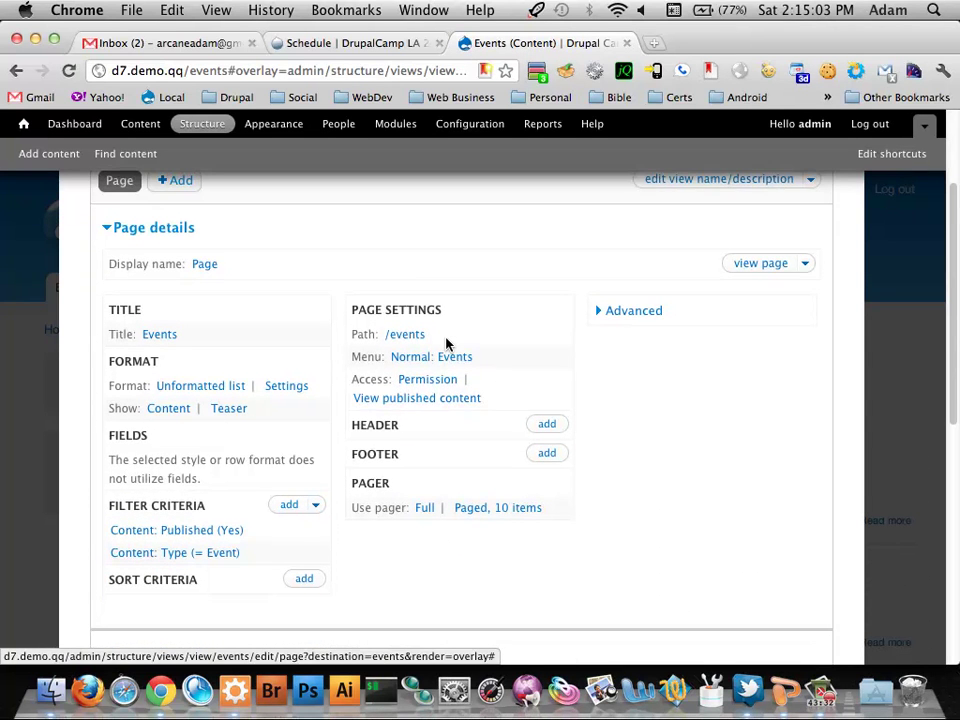
scroll(475, 490, "down", 1)
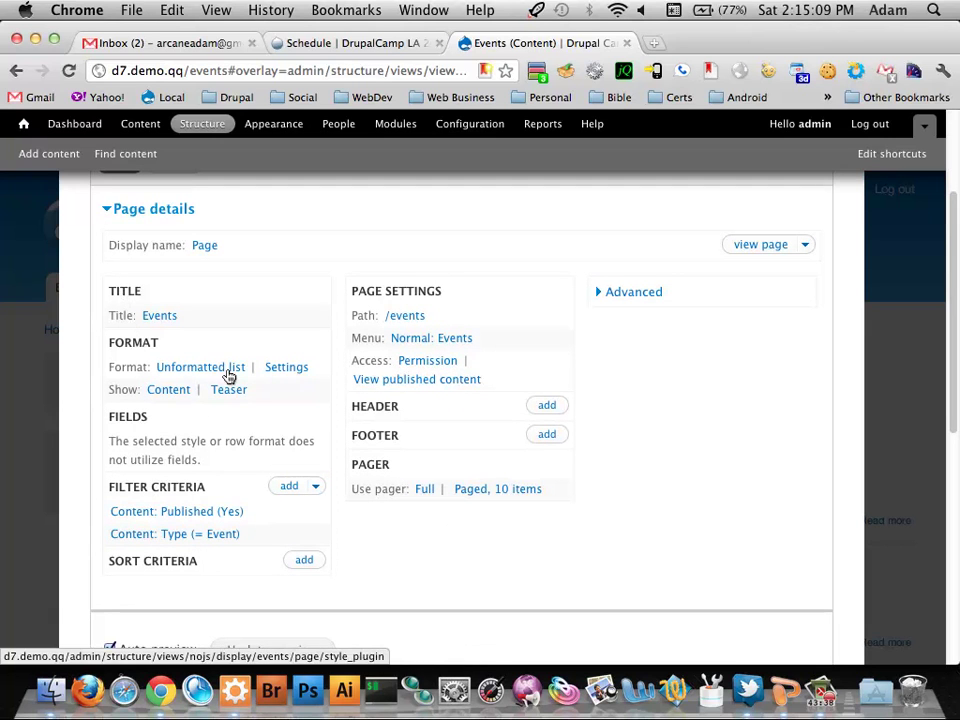
scroll(228, 316, "down", 1)
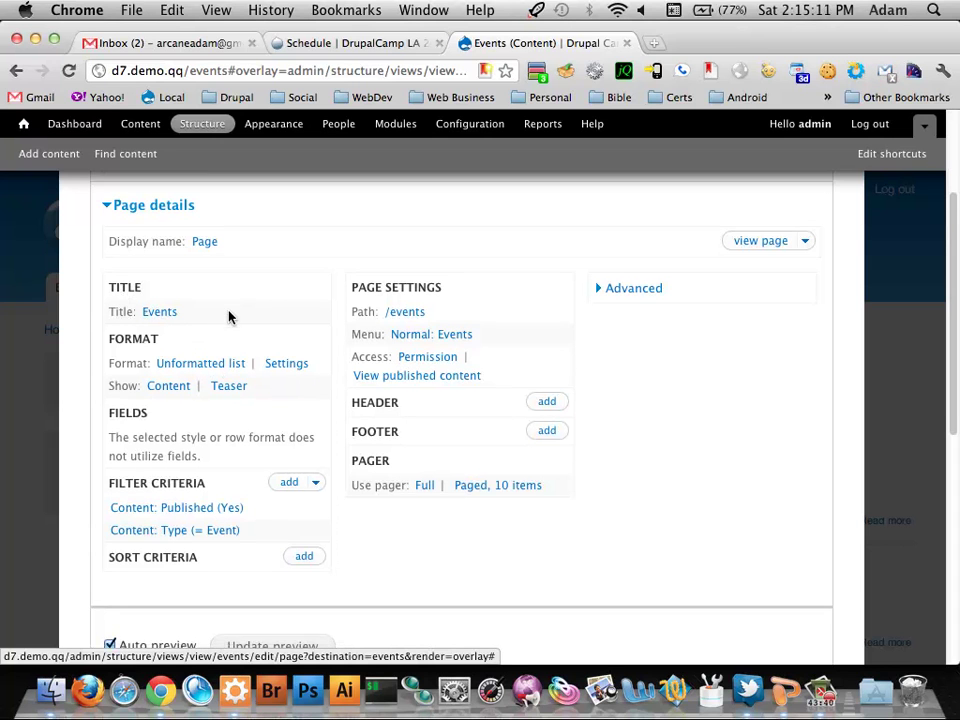
scroll(238, 314, "down", 2)
left_click(160, 280)
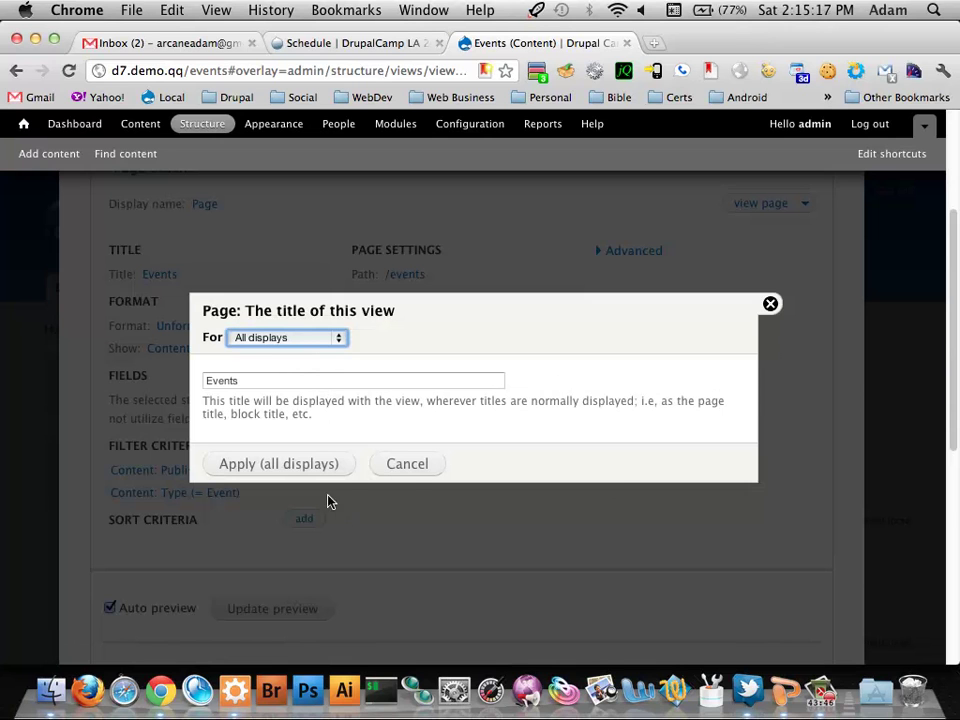
left_click(771, 306)
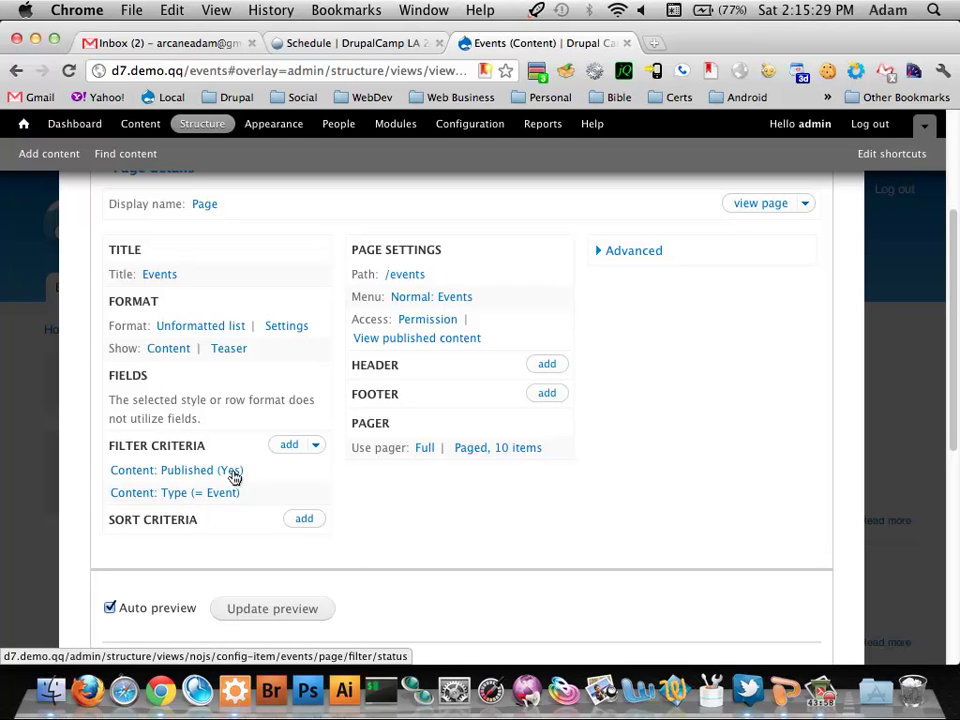
Step: Add a filter criterion on Content: Event Type (field_event_type) and proceed to its configuration
scroll(228, 510, "down", 1)
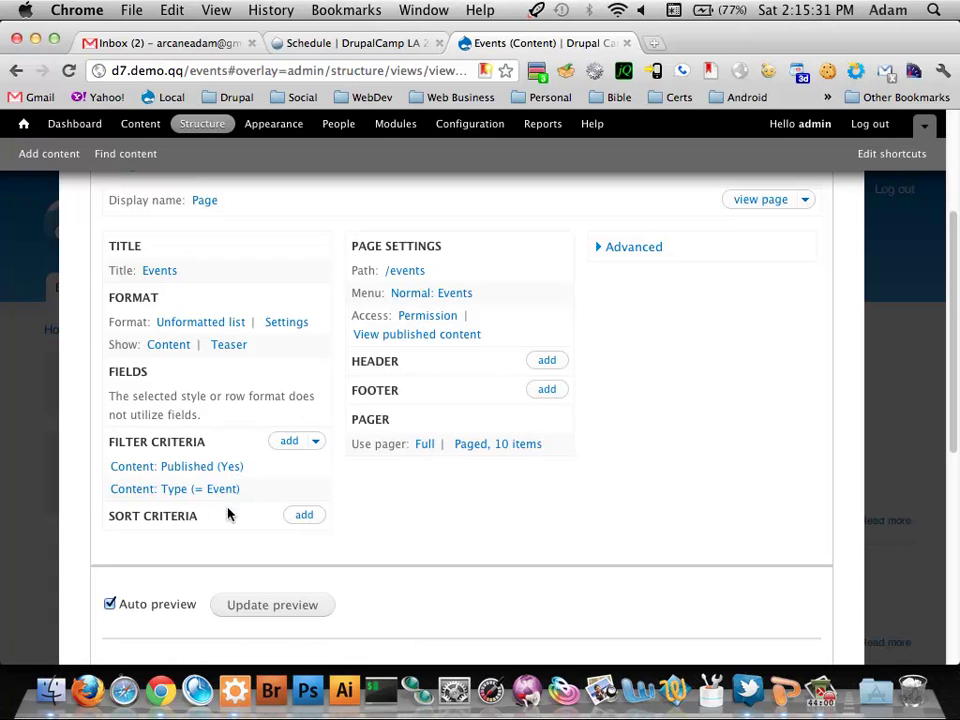
left_click(300, 443)
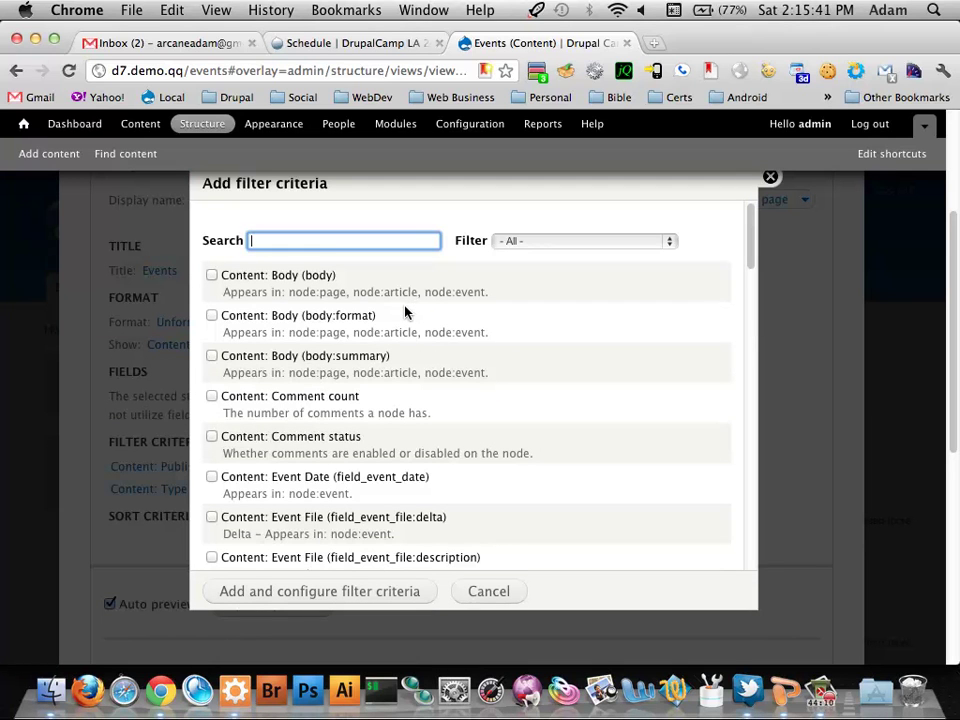
scroll(358, 390, "down", 3)
scroll(358, 390, "down", 2)
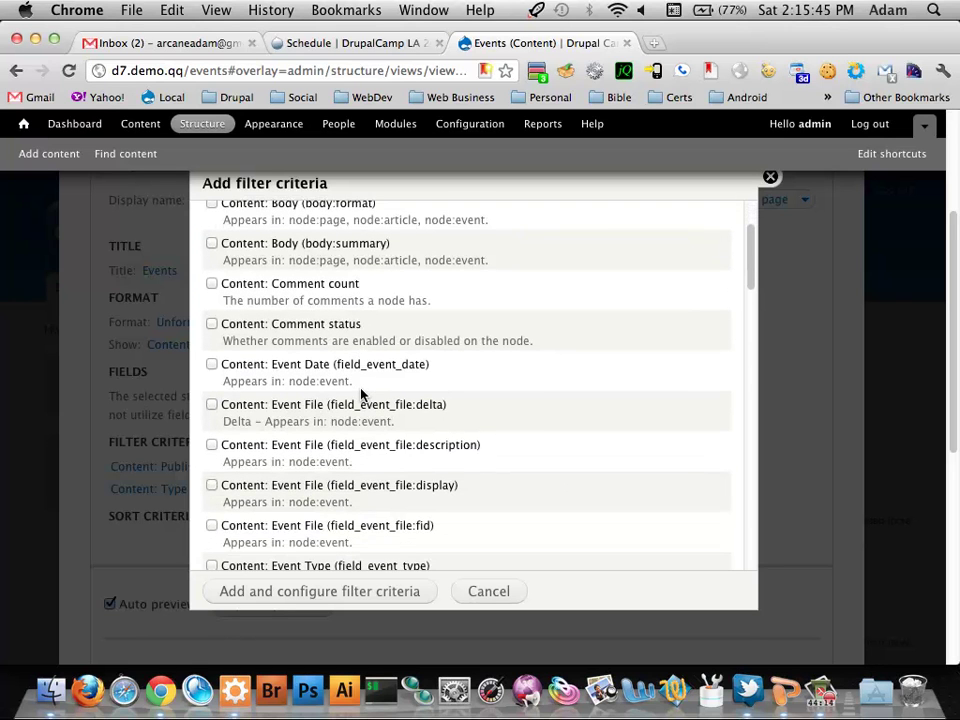
scroll(362, 393, "down", 3)
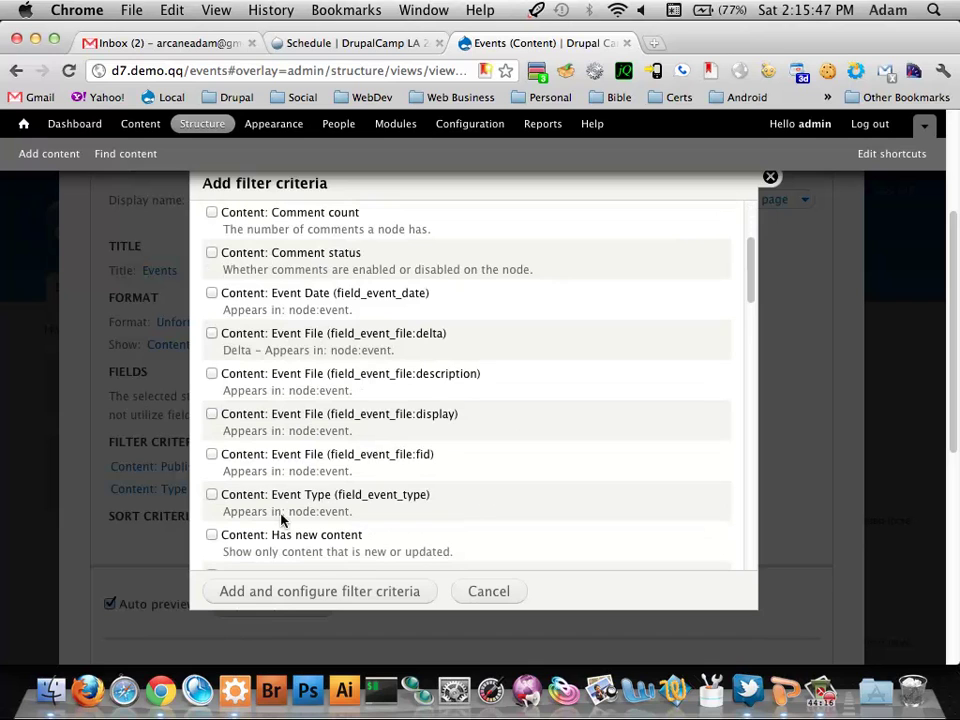
left_click(242, 500)
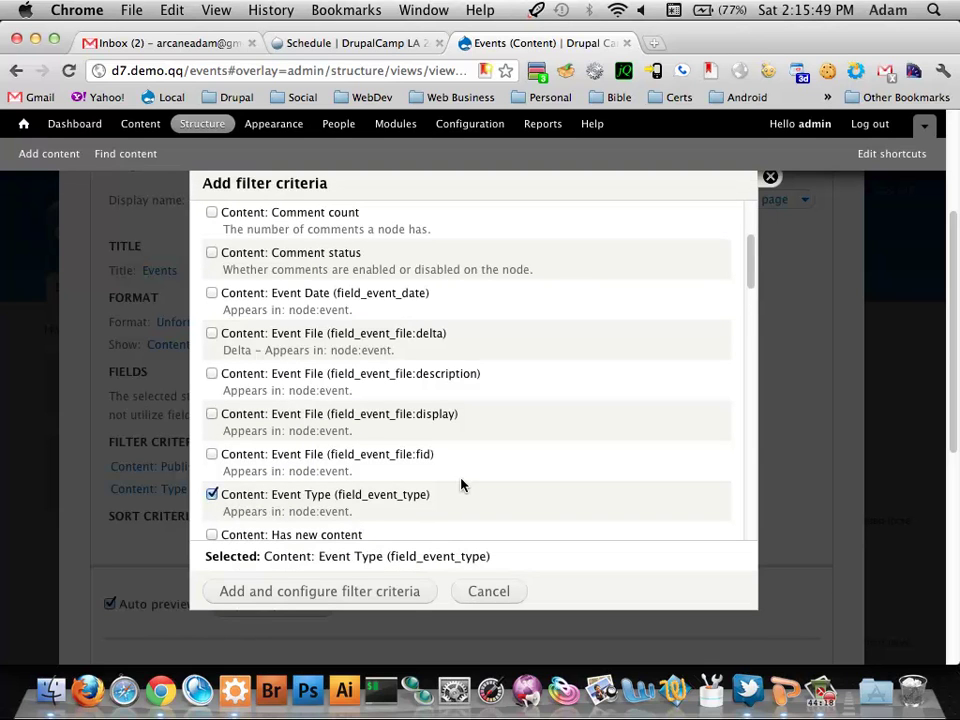
left_click(336, 593)
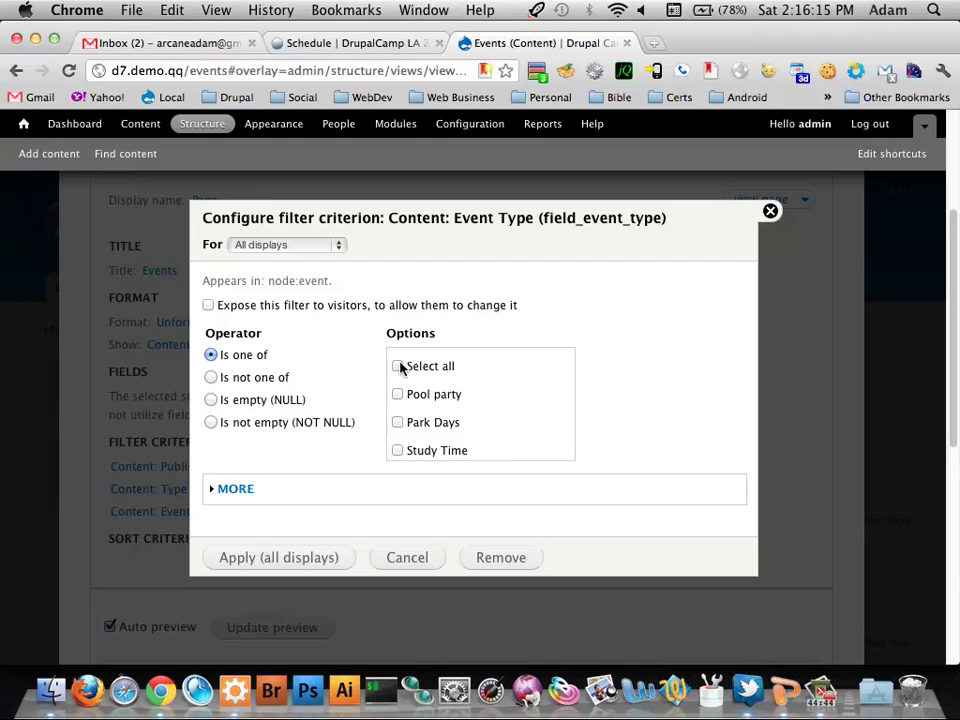
Step: Expose the Event Type filter to visitors with no types preselected, label it "Event Type", and apply it to all displays
left_click(398, 394)
left_click(397, 394)
left_click(208, 305)
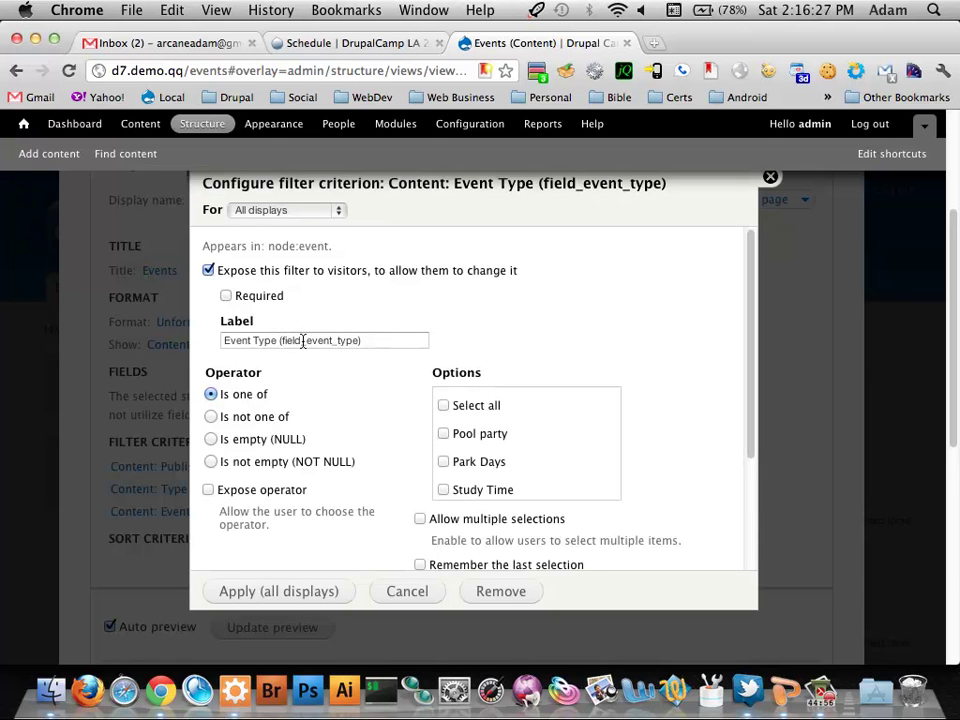
left_click(277, 340)
key("super+shift+Left")
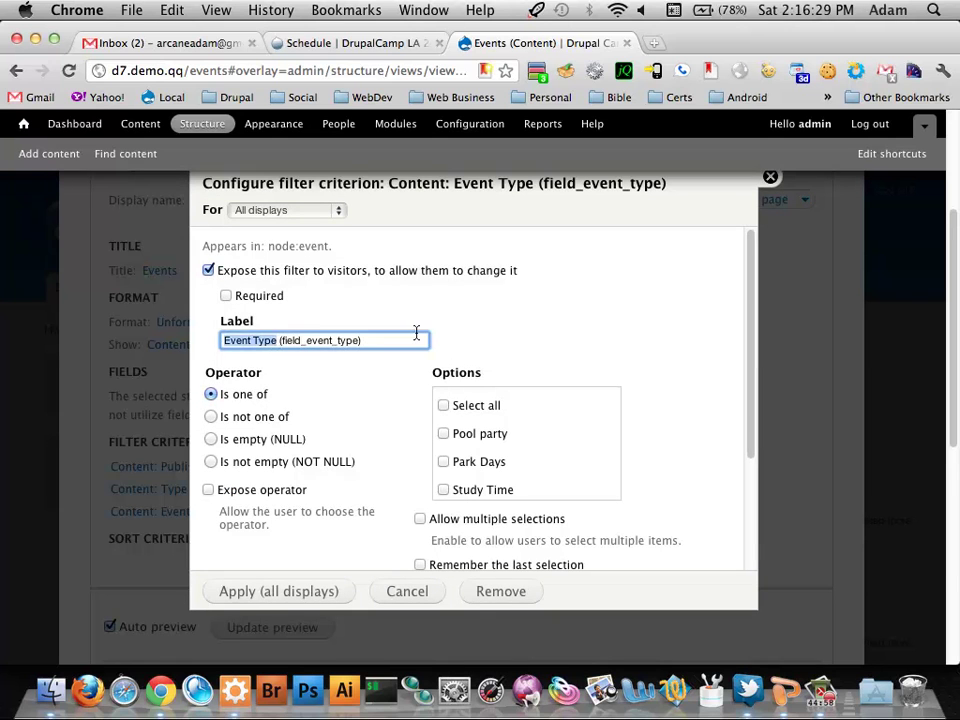
left_click_drag(419, 336, 279, 342)
key("BackSpace")
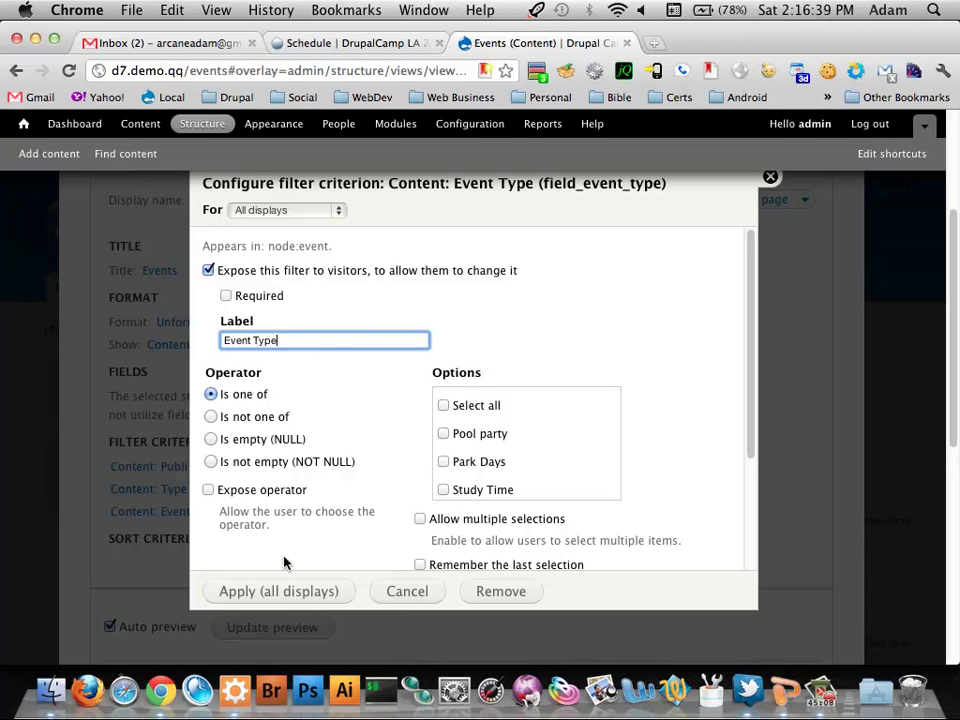
left_click(311, 594)
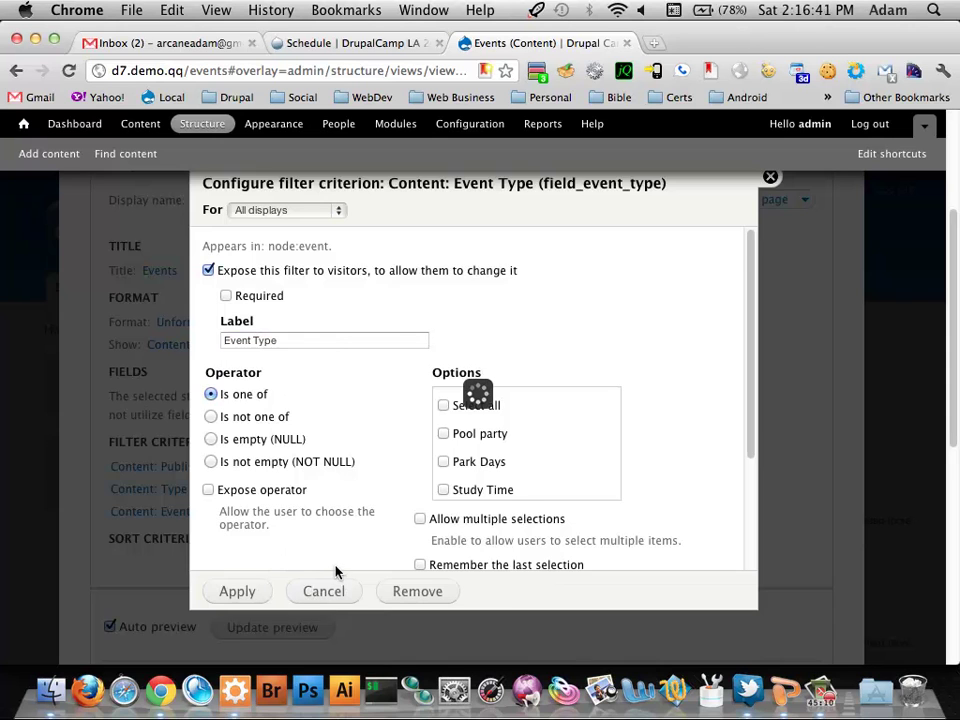
Step: Add a sort criterion on Content: Event Date (field_event_date), sorted ascending, and apply it to all displays
scroll(450, 578, "down", 2)
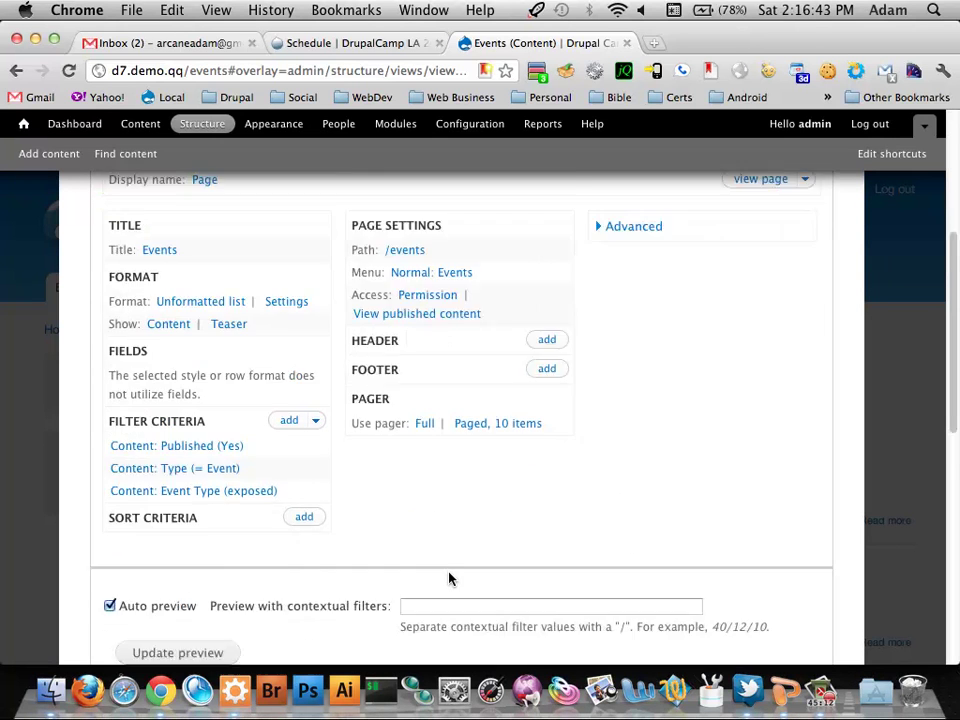
scroll(449, 578, "down", 2)
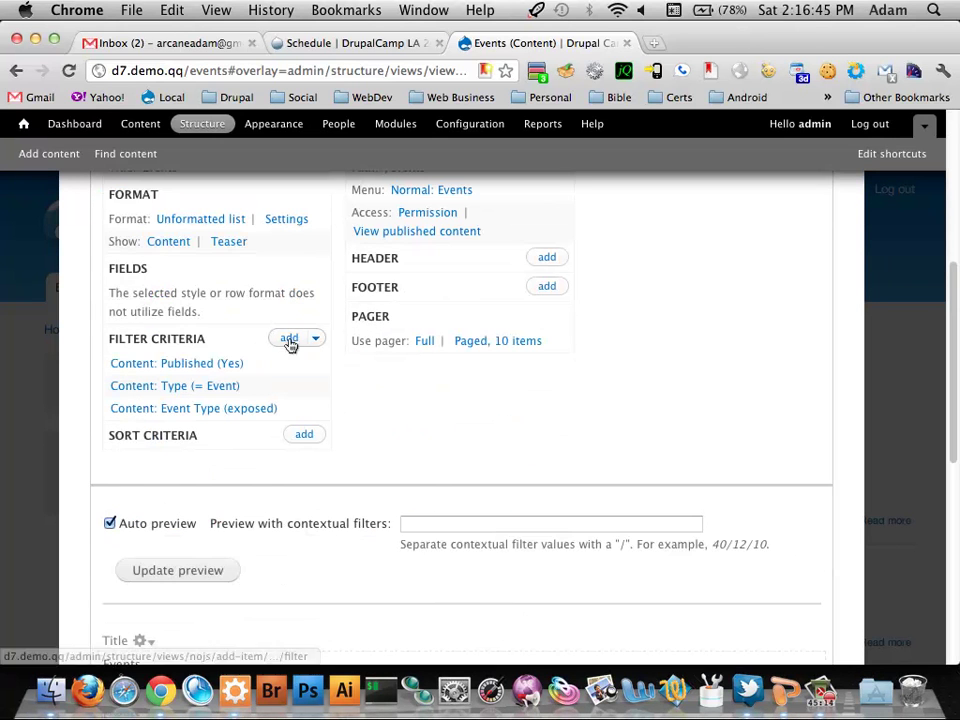
left_click(304, 436)
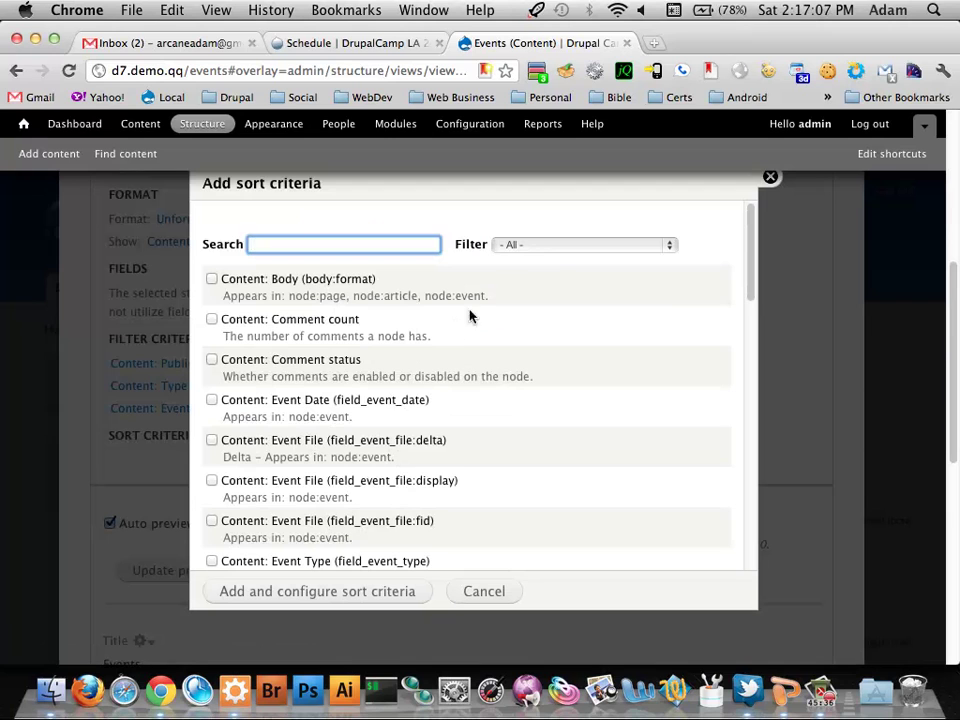
left_click(557, 247)
left_click(552, 260)
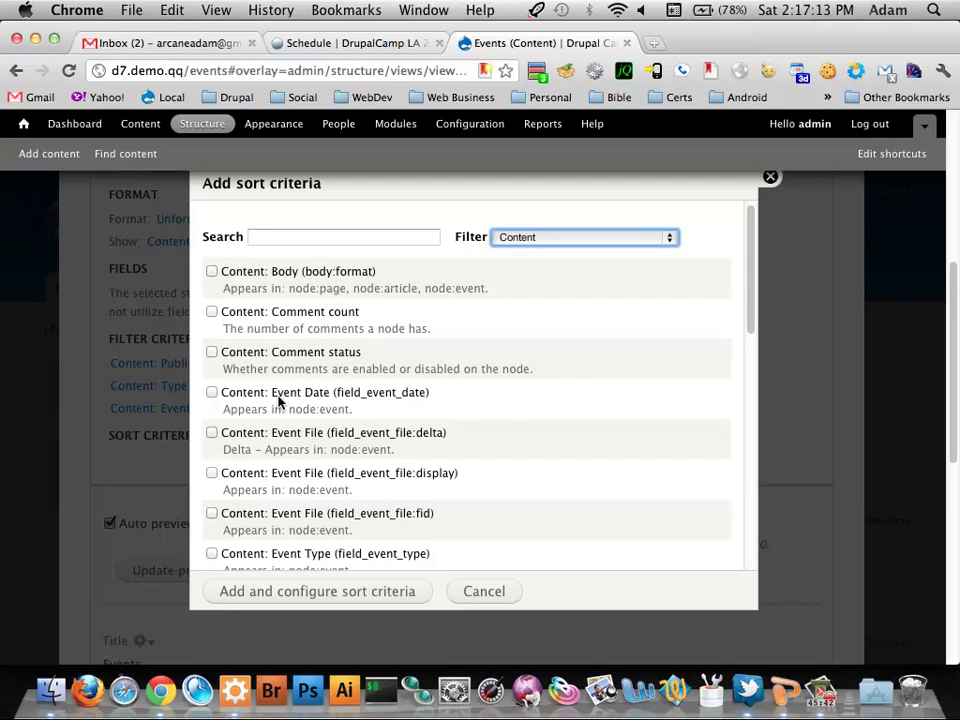
left_click(222, 393)
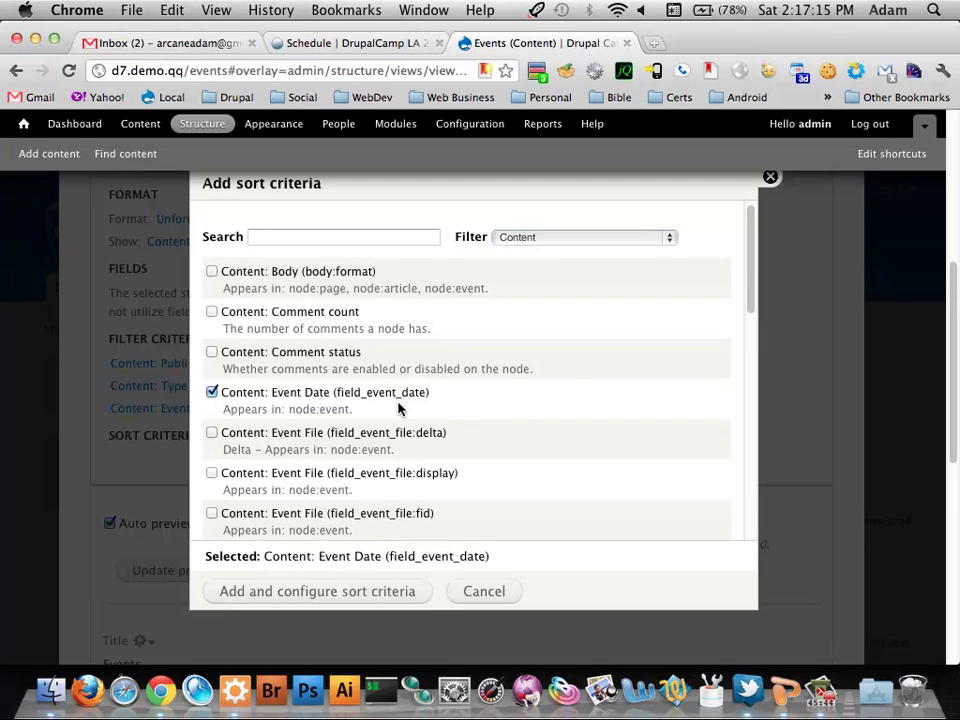
left_click(333, 598)
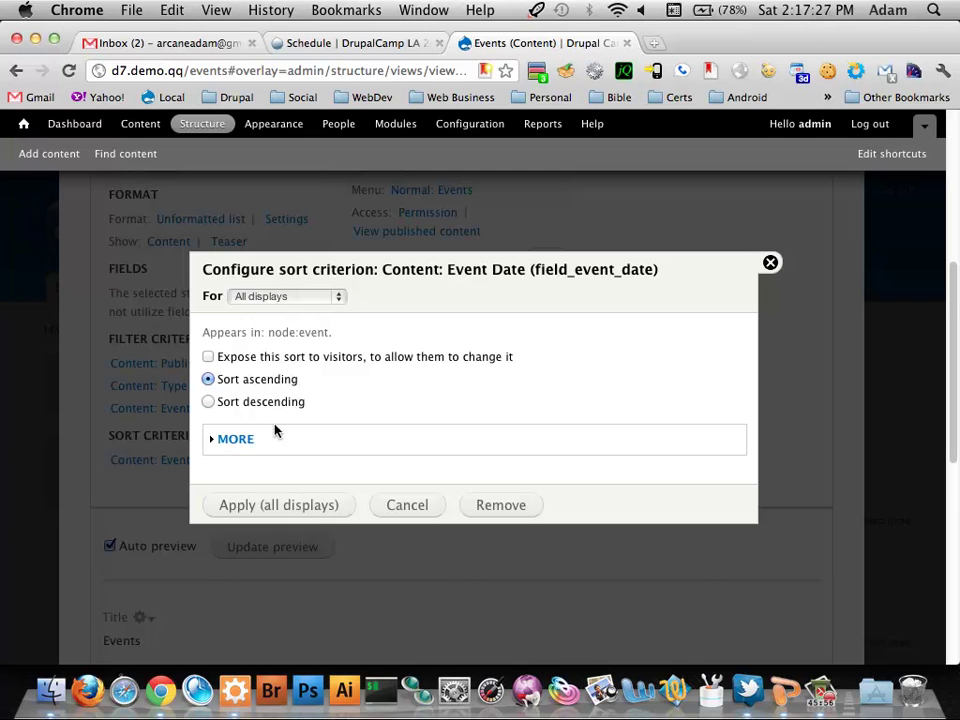
left_click(320, 504)
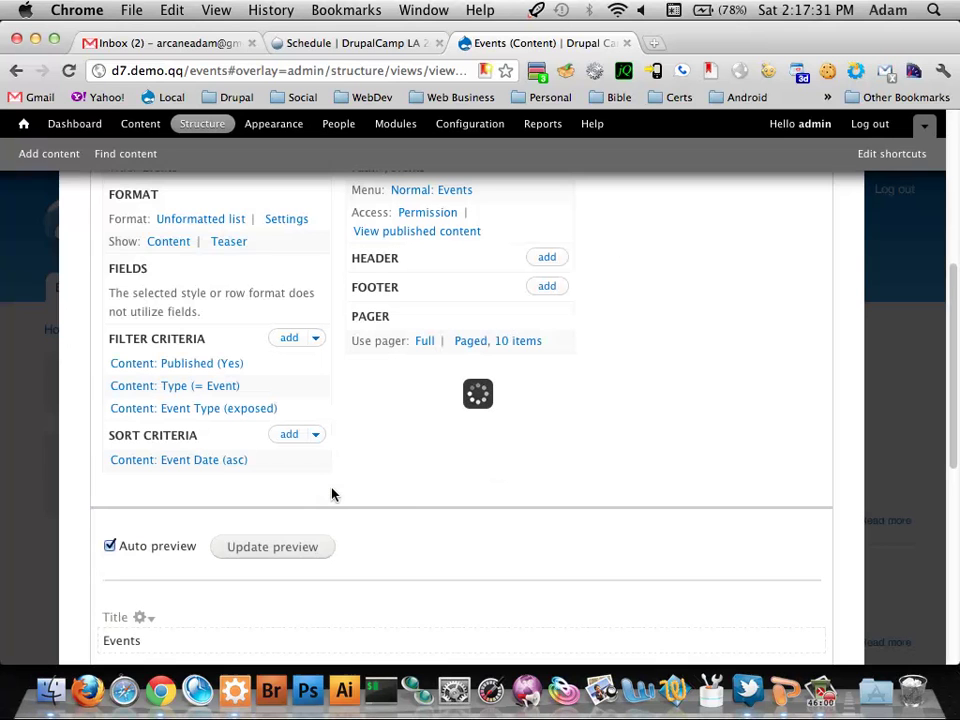
Step: Review the event order in the view's preview and test the exposed Event Type filter with "Pool party"
scroll(405, 470, "down", 6)
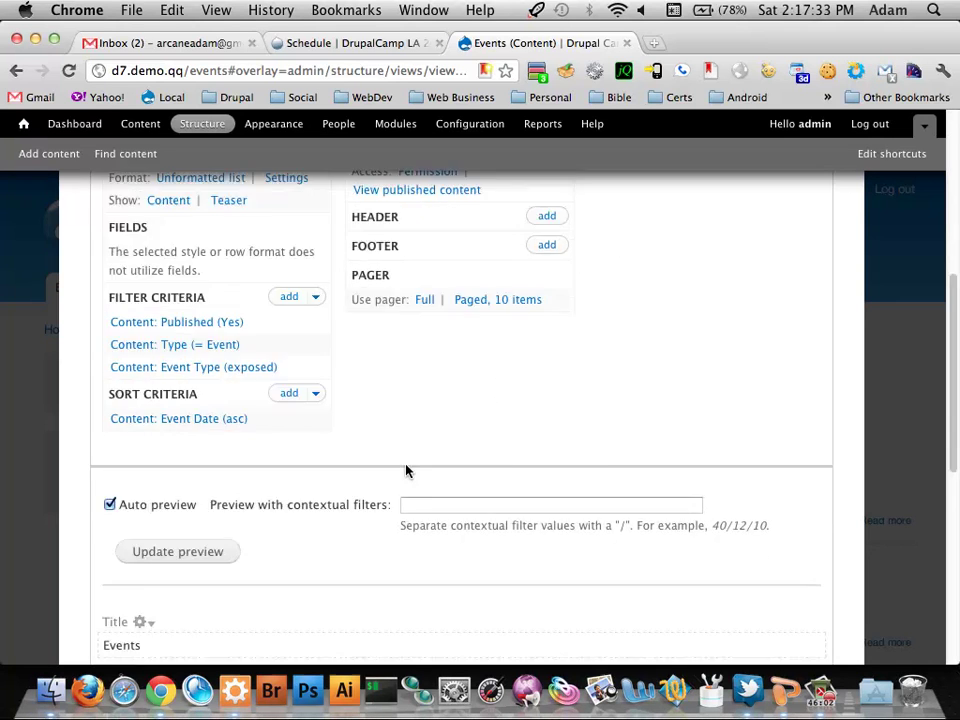
scroll(407, 468, "down", 6)
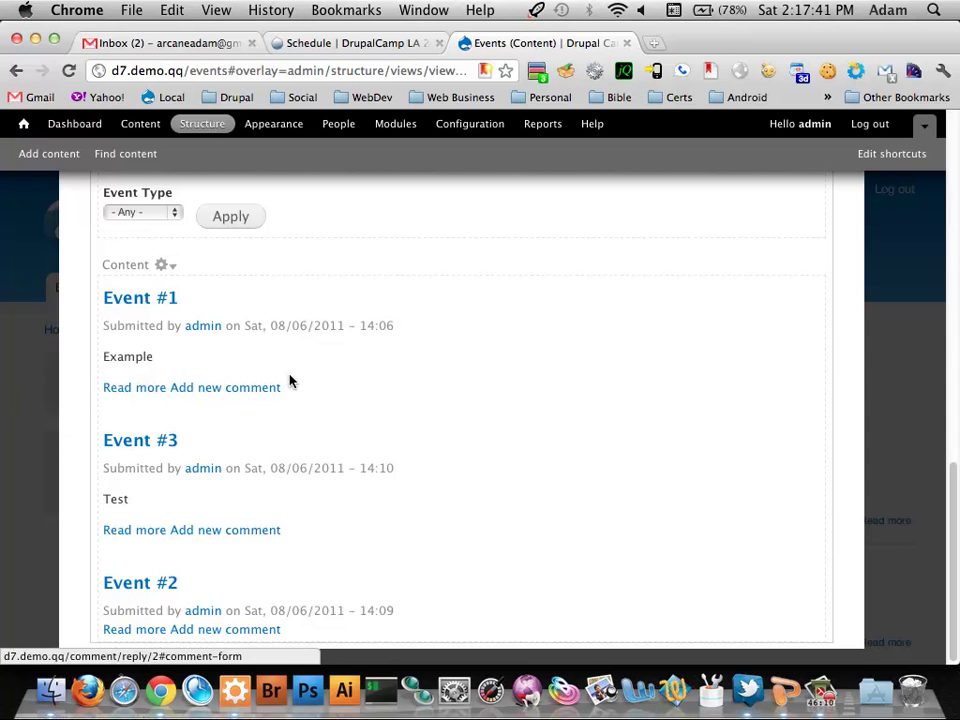
scroll(300, 385, "up", 5)
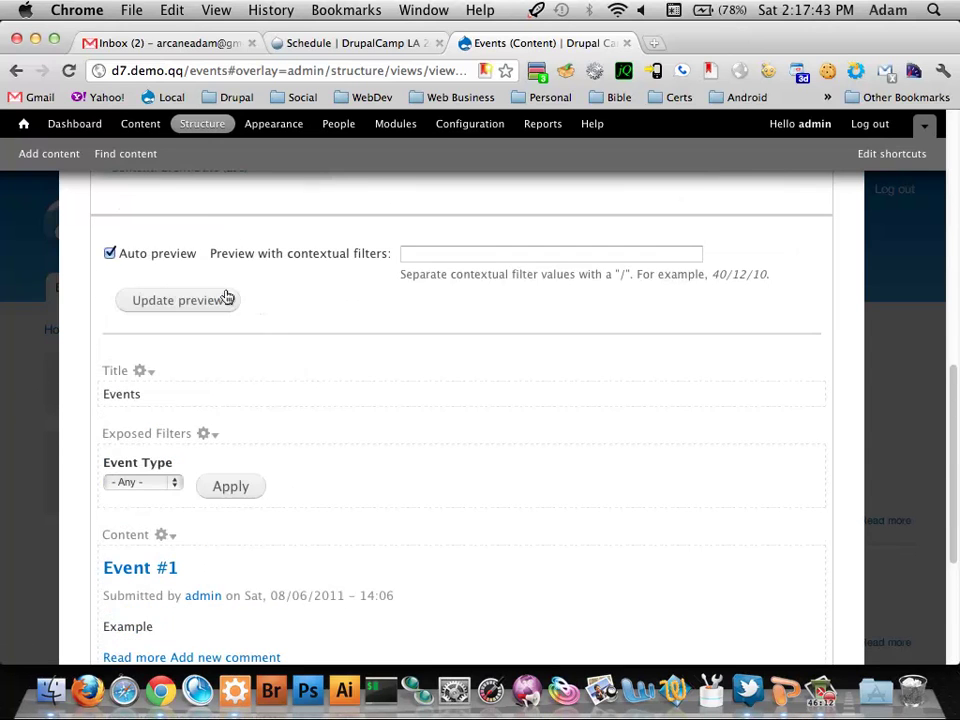
scroll(250, 330, "up", 2)
scroll(326, 372, "down", 7)
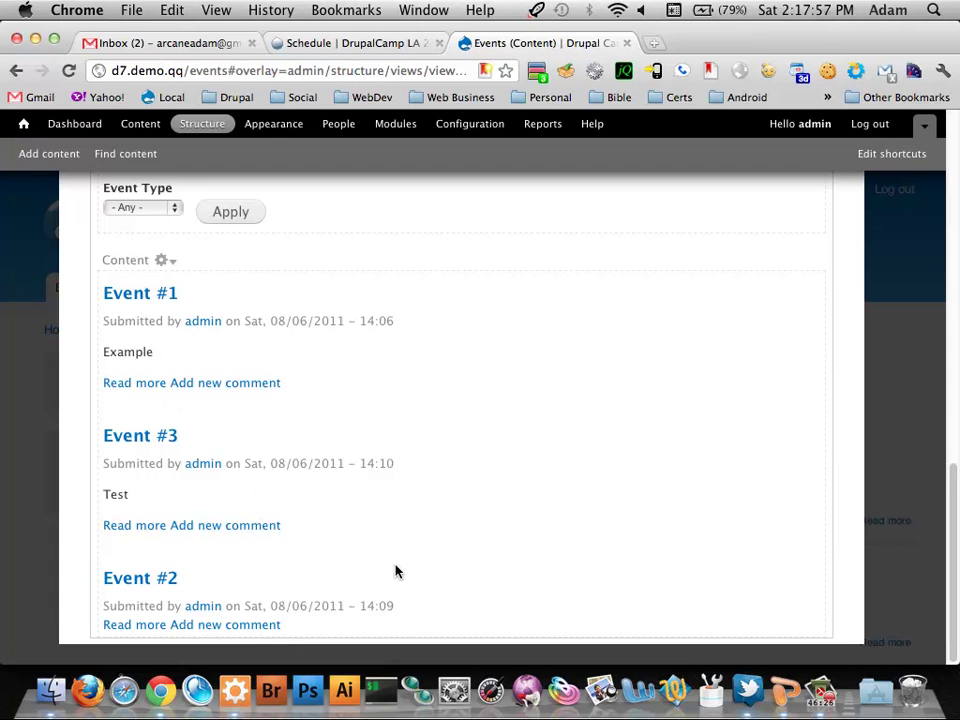
scroll(452, 536, "up", 3)
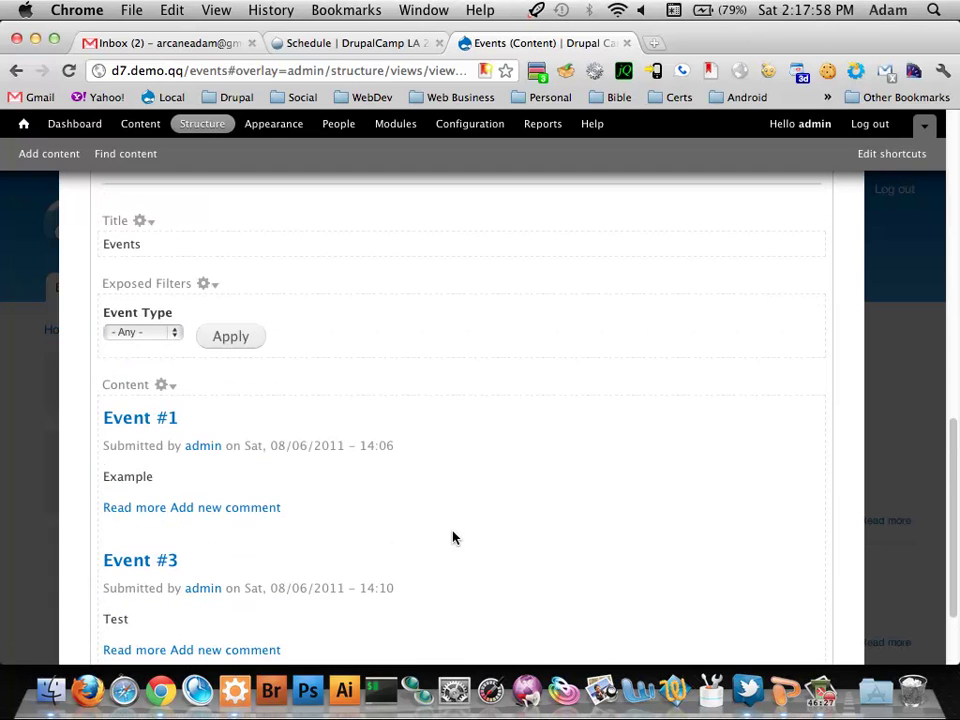
left_click(165, 334)
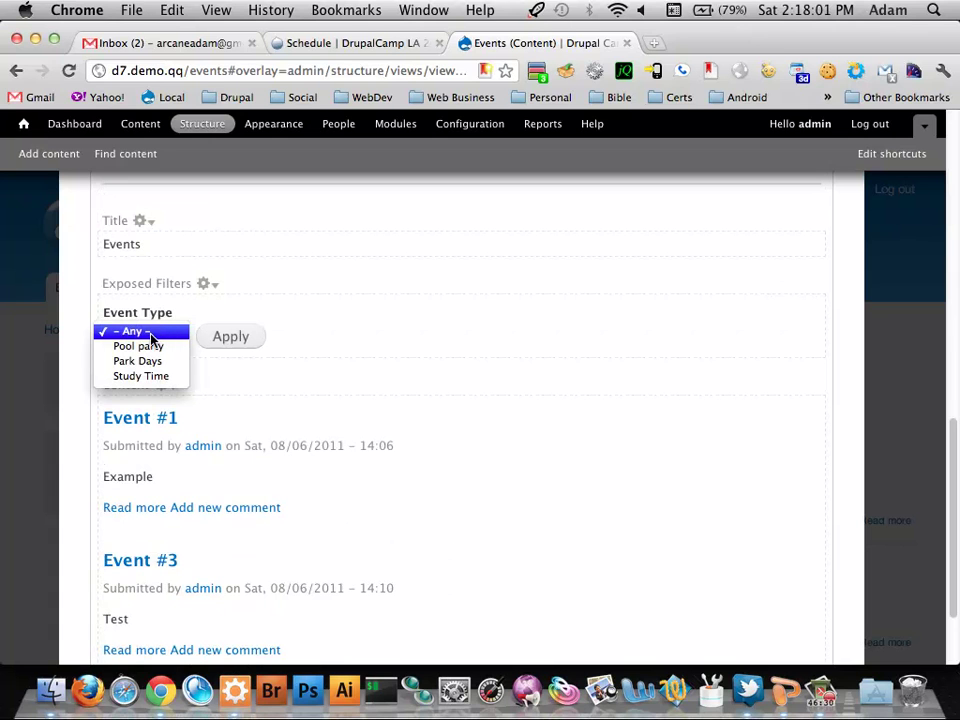
left_click(142, 348)
left_click(226, 338)
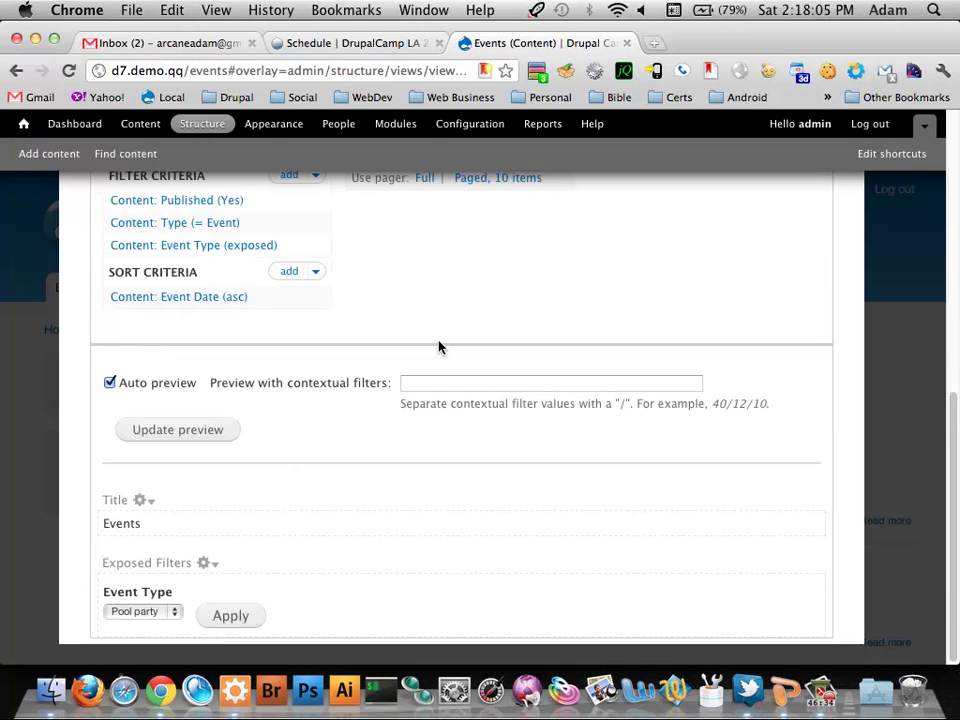
Step: Test the exposed Event Type filter in the view's preview with "Study Time" and with "Park Days"
left_click(148, 612)
left_click(142, 639)
left_click(224, 616)
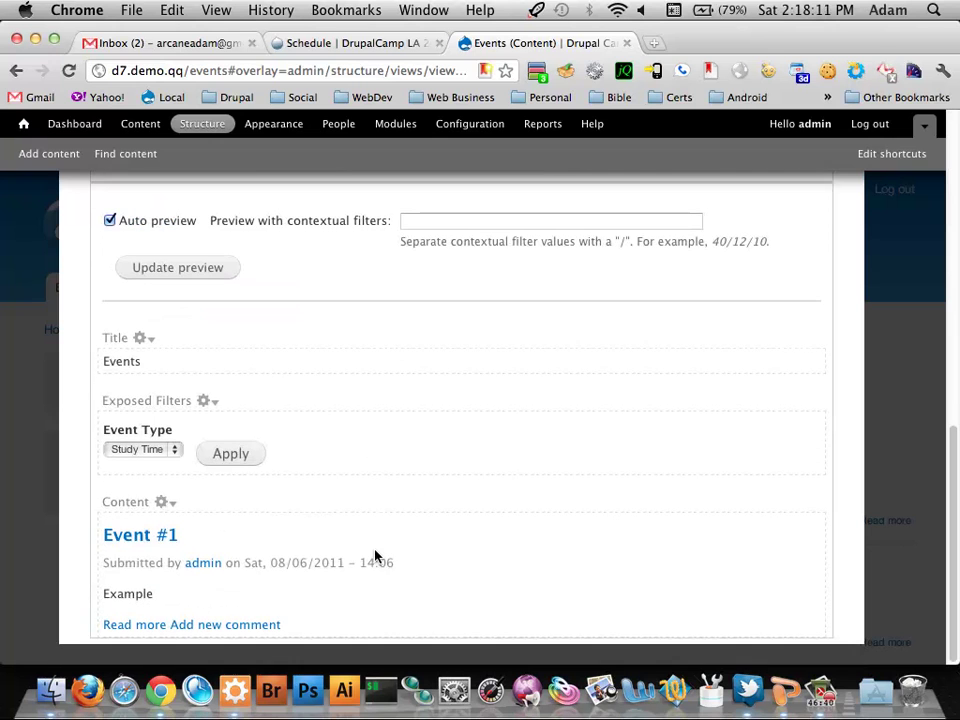
left_click(150, 452)
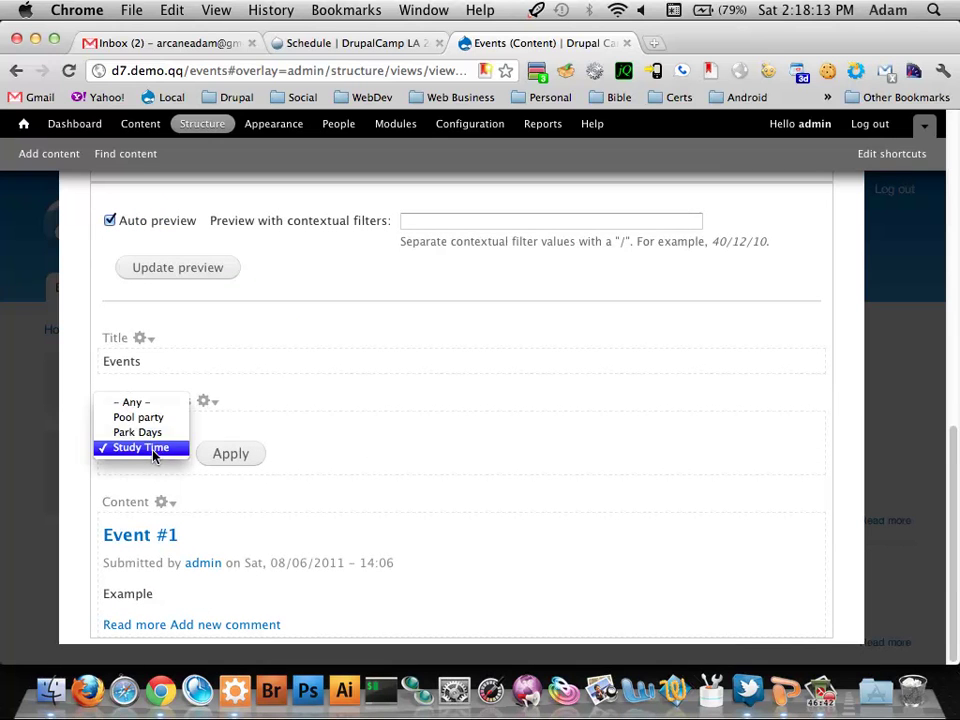
left_click(233, 458)
left_click(233, 456)
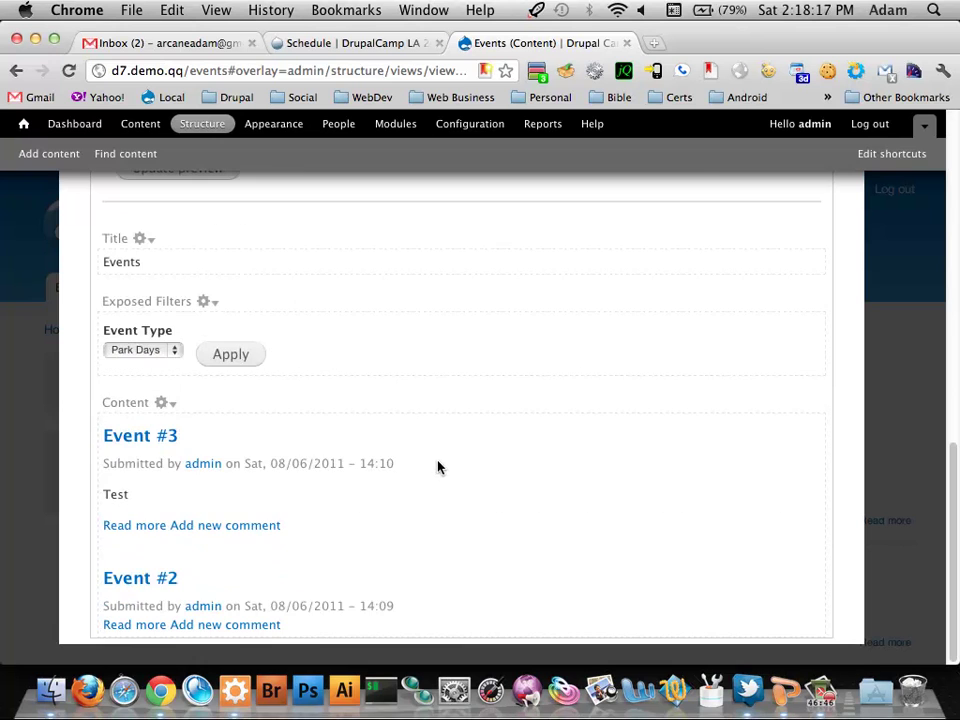
Step: Save the Events view and review the event listing on the resulting events page
scroll(439, 471, "up", 4)
scroll(443, 478, "up", 2)
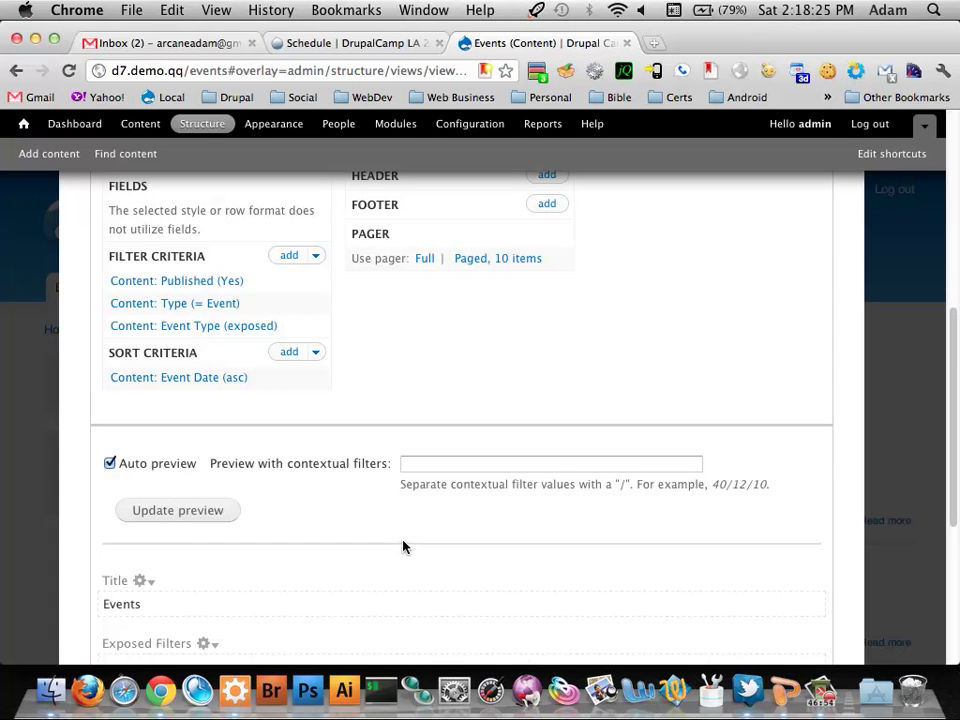
scroll(407, 561, "up", 7)
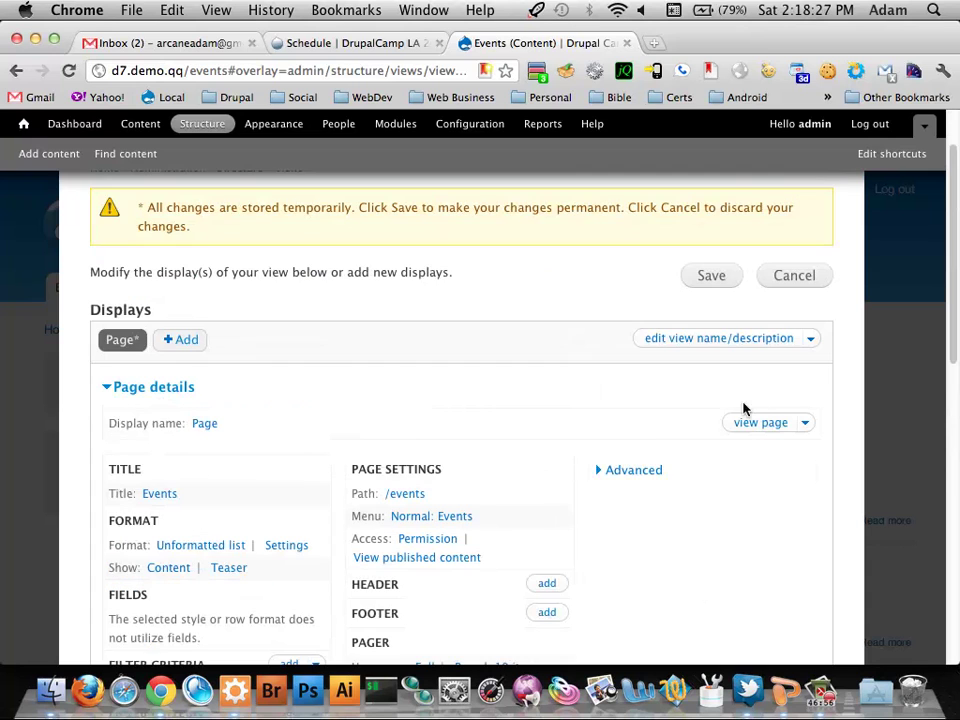
left_click(729, 284)
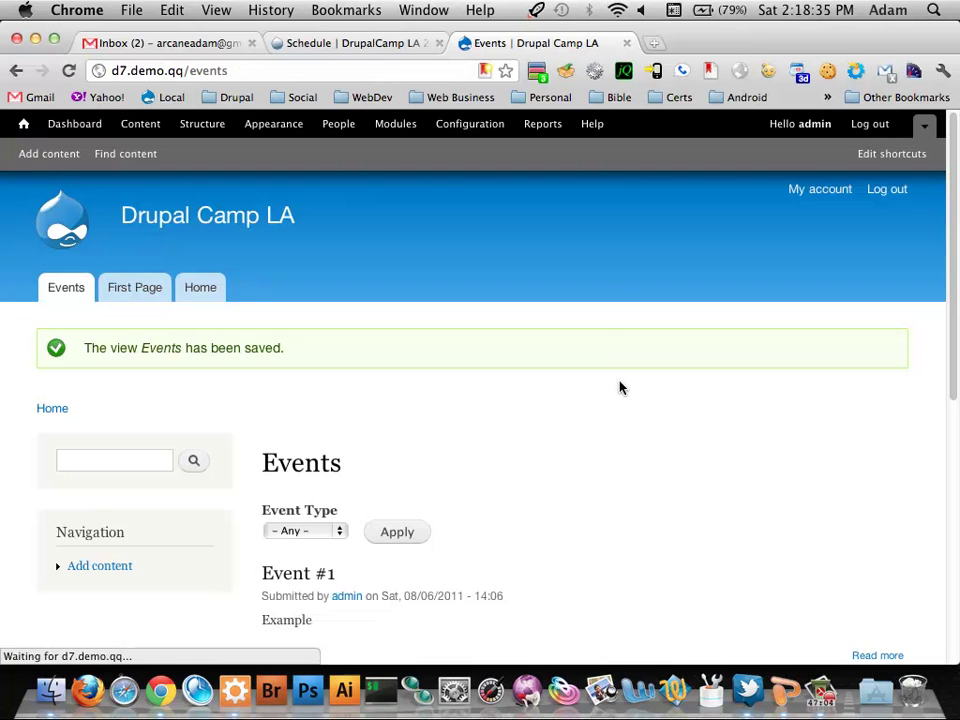
scroll(619, 388, "down", 5)
scroll(617, 388, "down", 3)
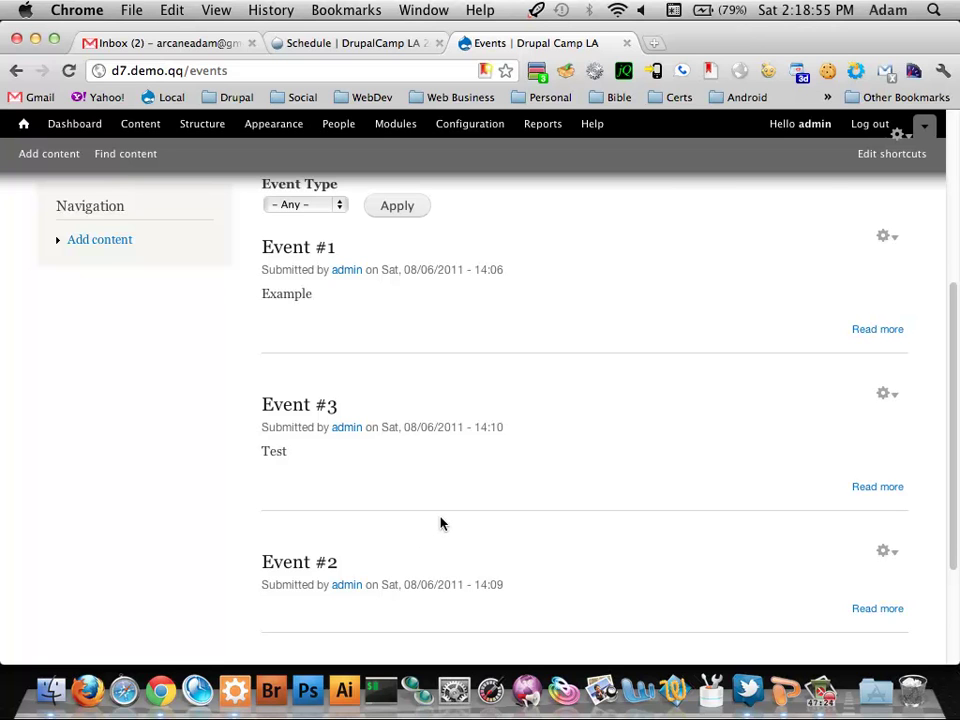
scroll(443, 522, "up", 2)
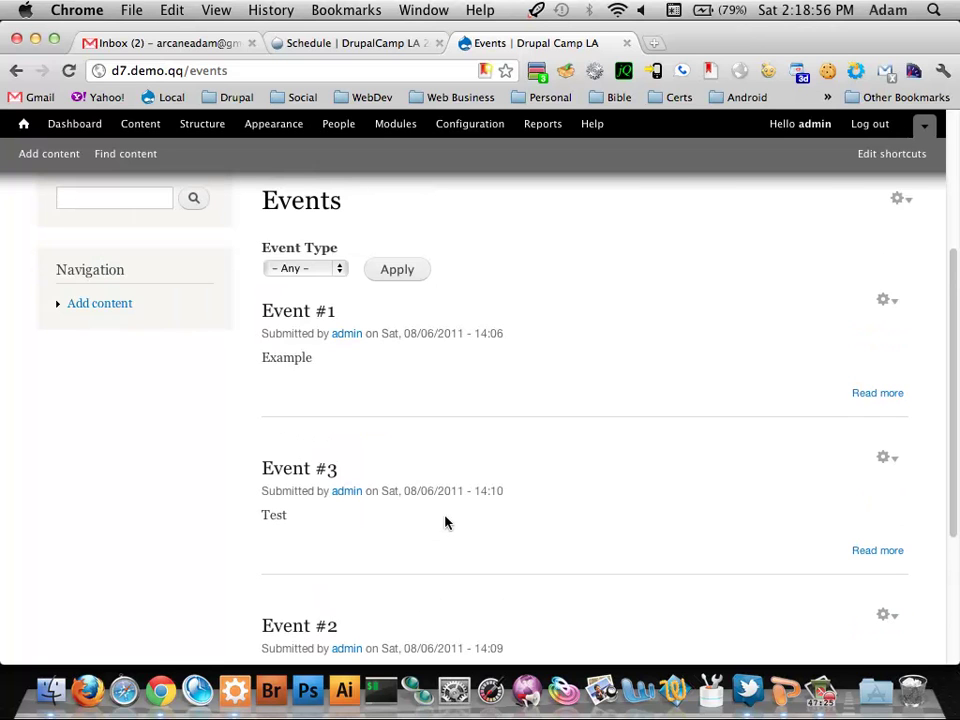
Step: Reopen the Events view for editing from the events page
left_click(884, 300)
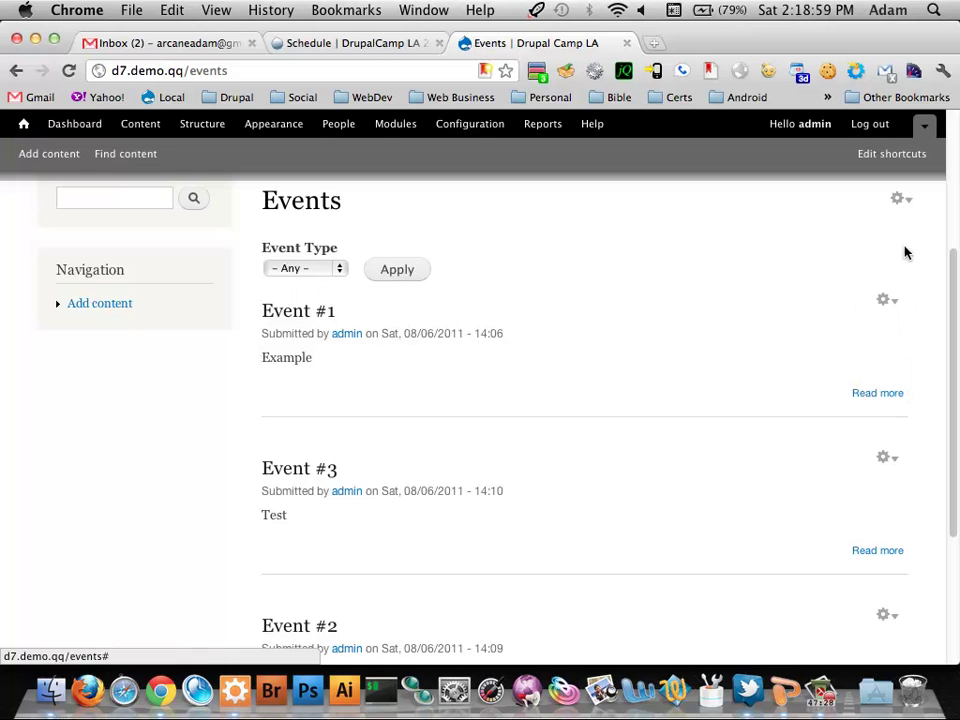
left_click(899, 200)
left_click(887, 222)
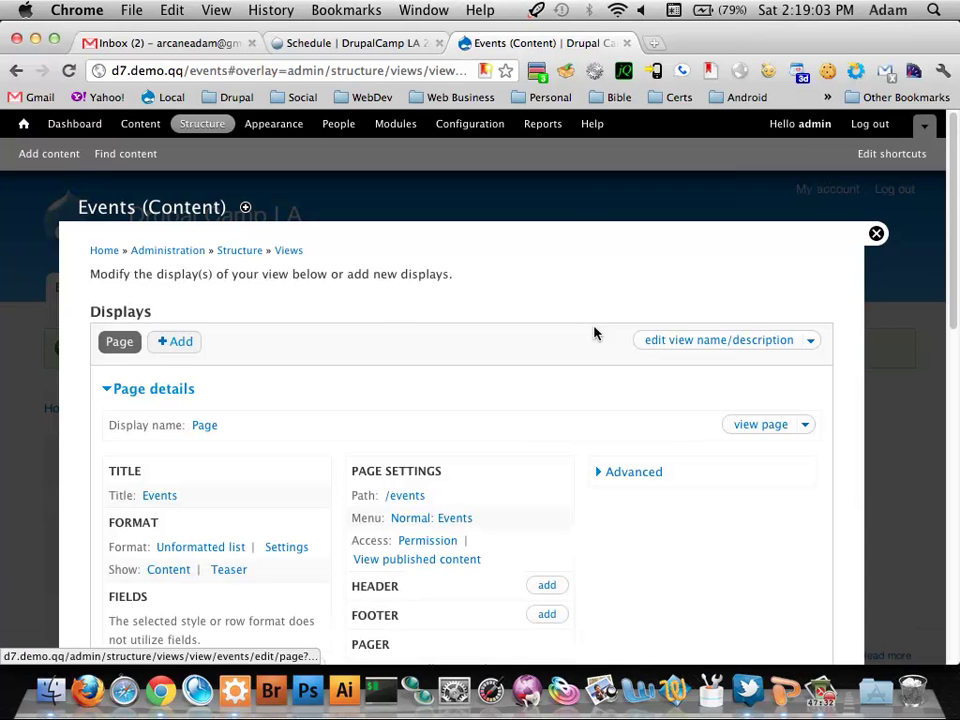
scroll(385, 347, "down", 3)
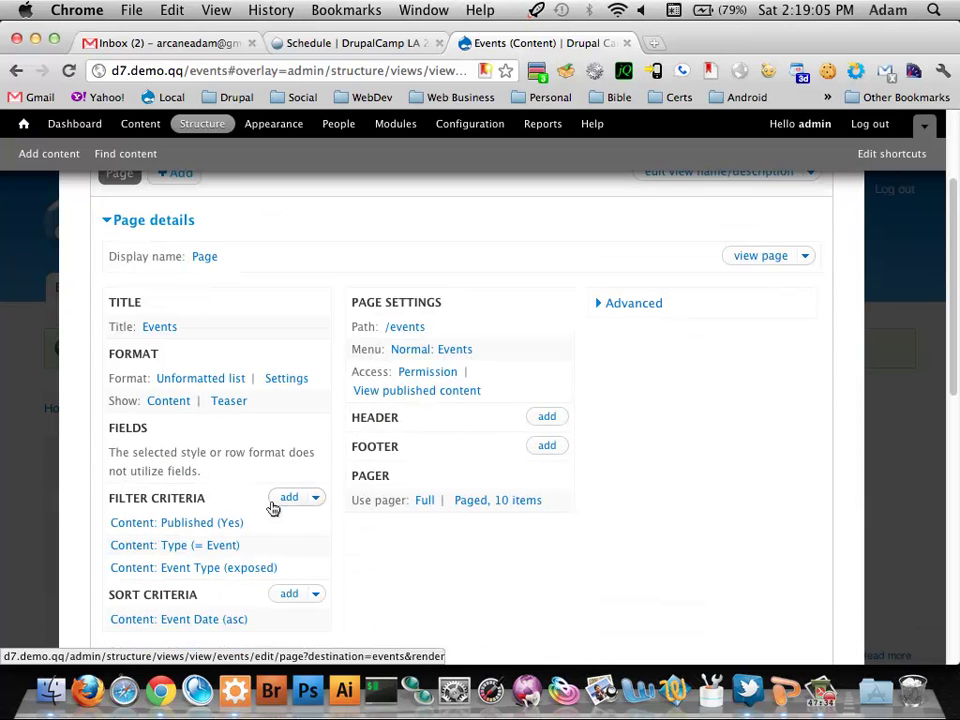
scroll(184, 446, "down", 1)
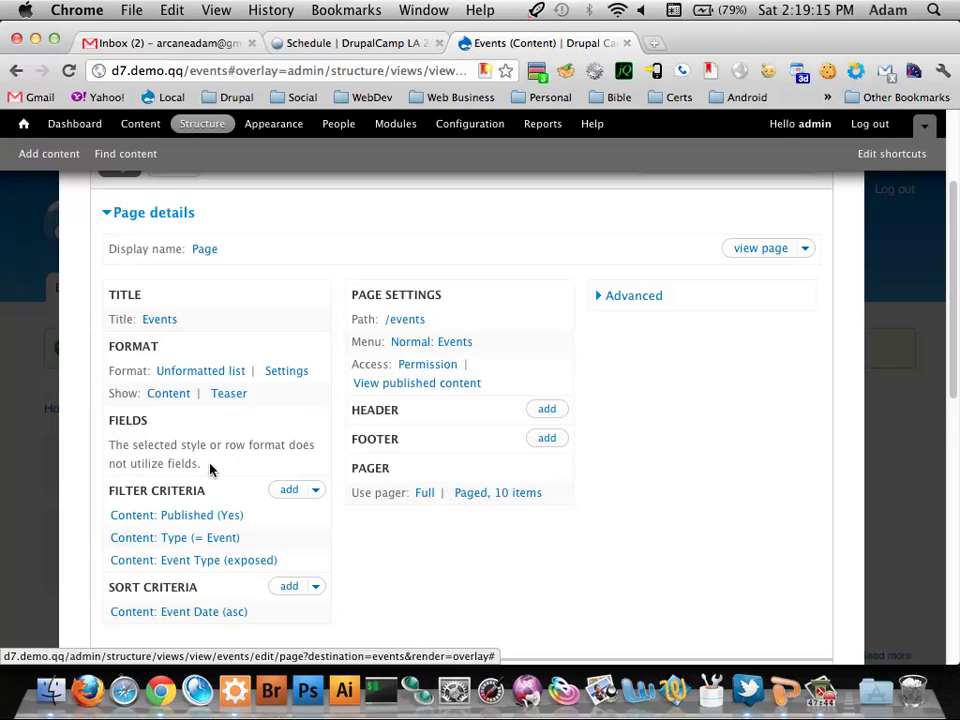
left_click(229, 396)
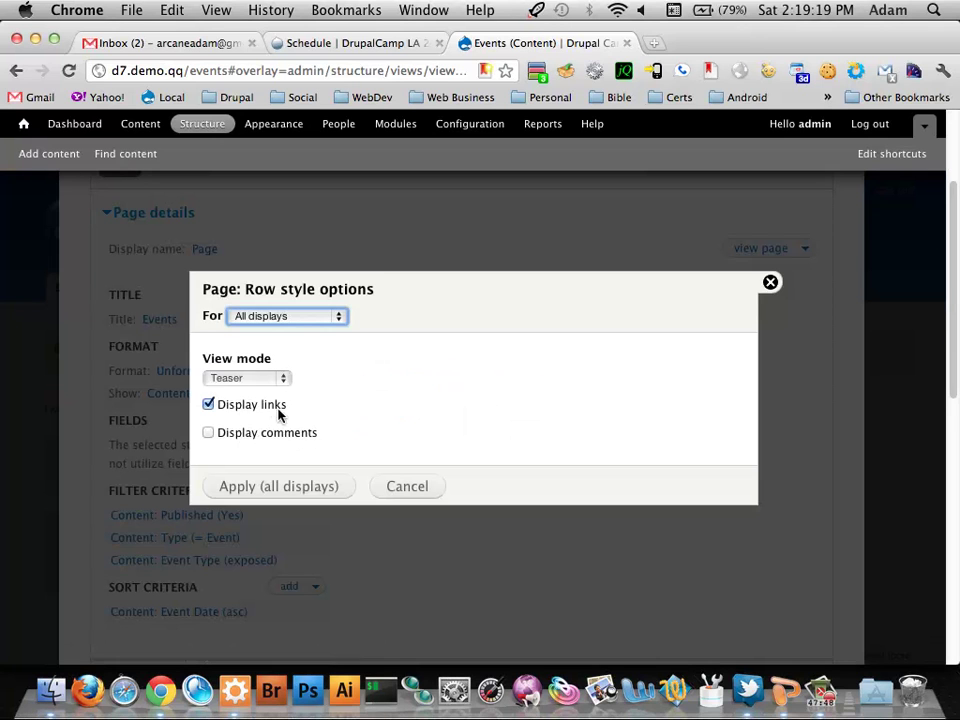
left_click(268, 385)
left_click(281, 377)
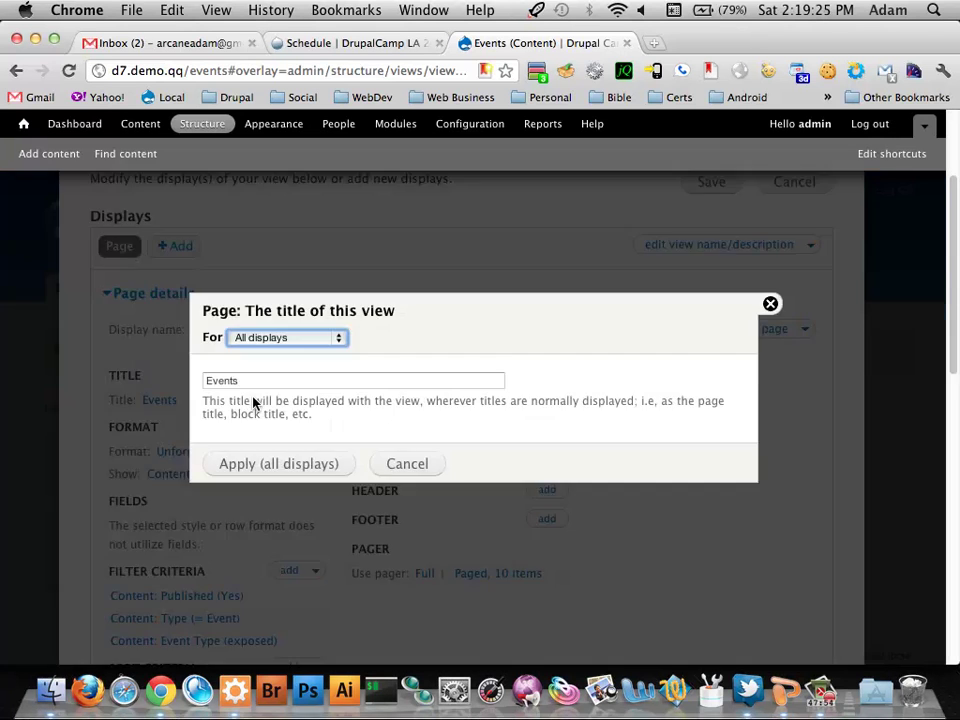
left_click(408, 464)
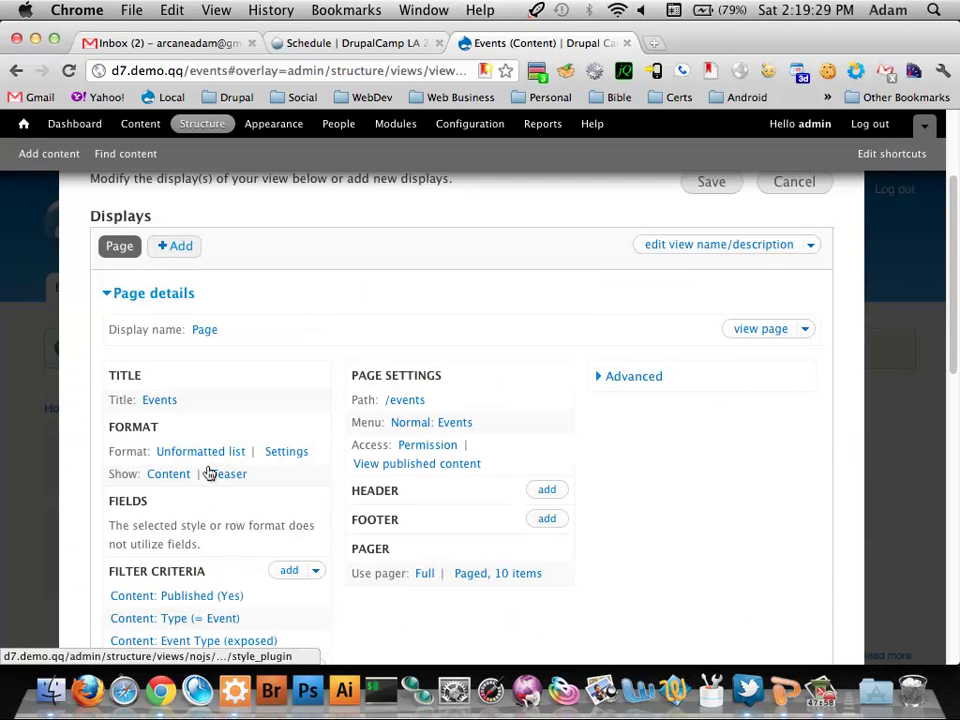
Step: Change the row style from content to Fields for all displays and accept the default row style options
scroll(193, 489, "down", 1)
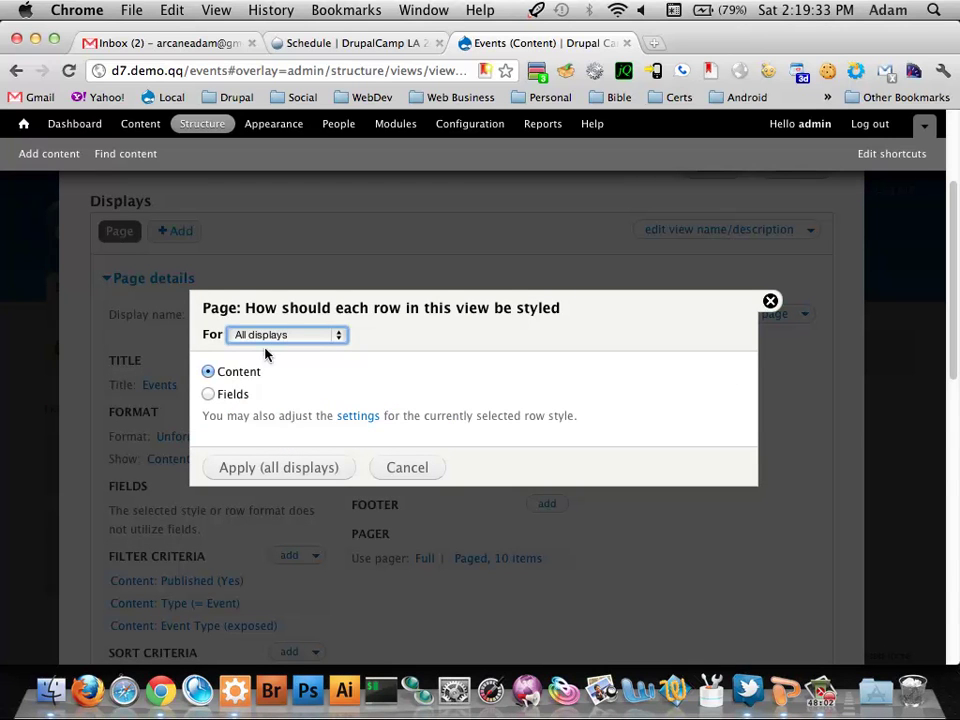
left_click(240, 396)
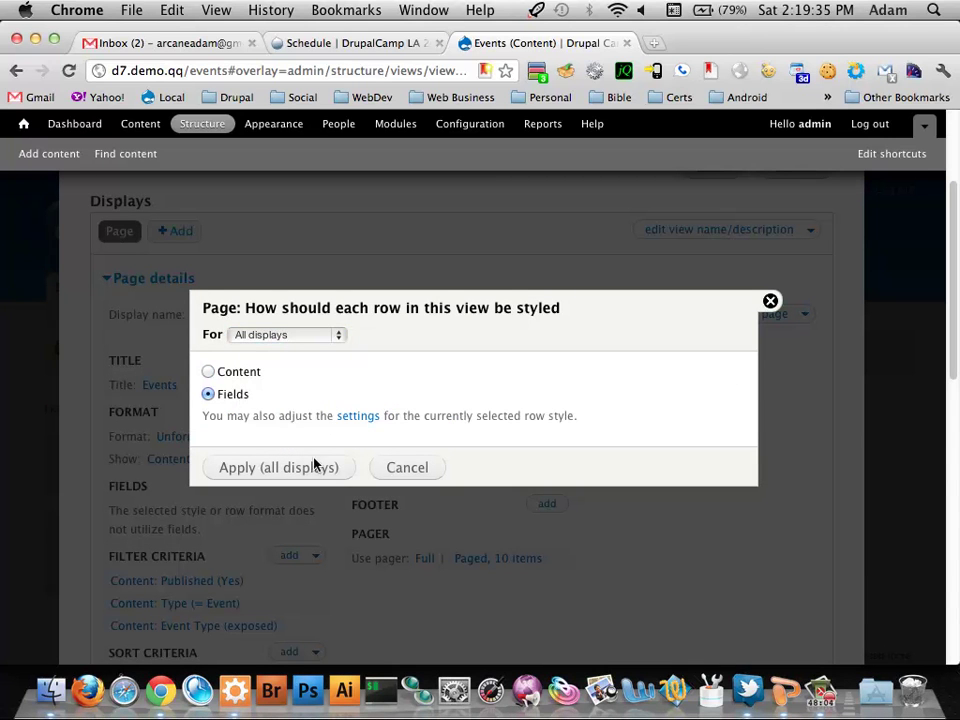
left_click(279, 467)
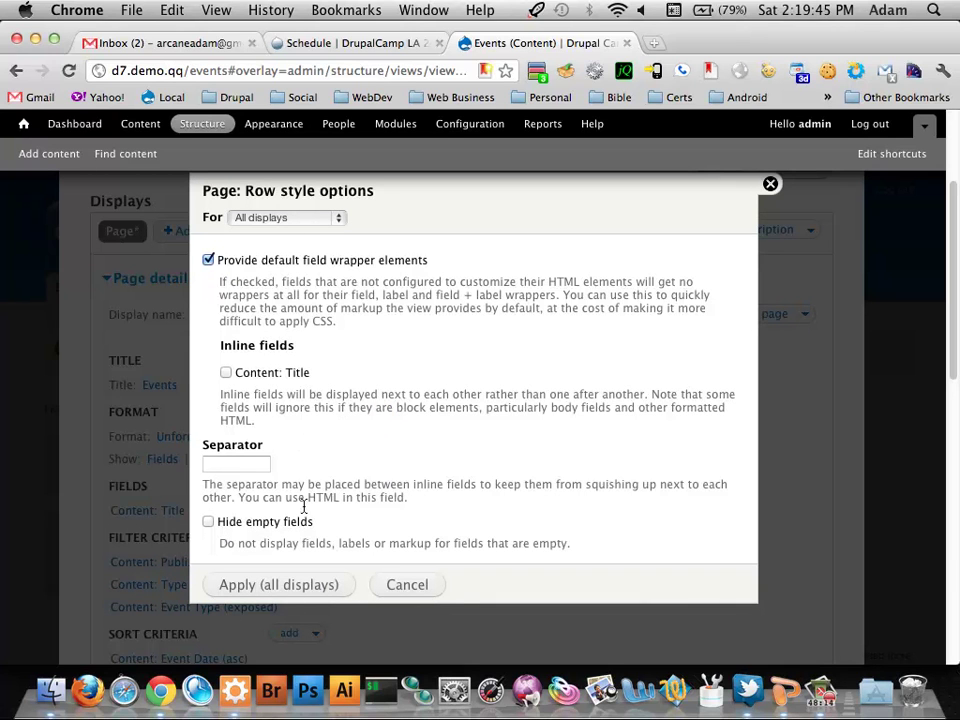
left_click(304, 589)
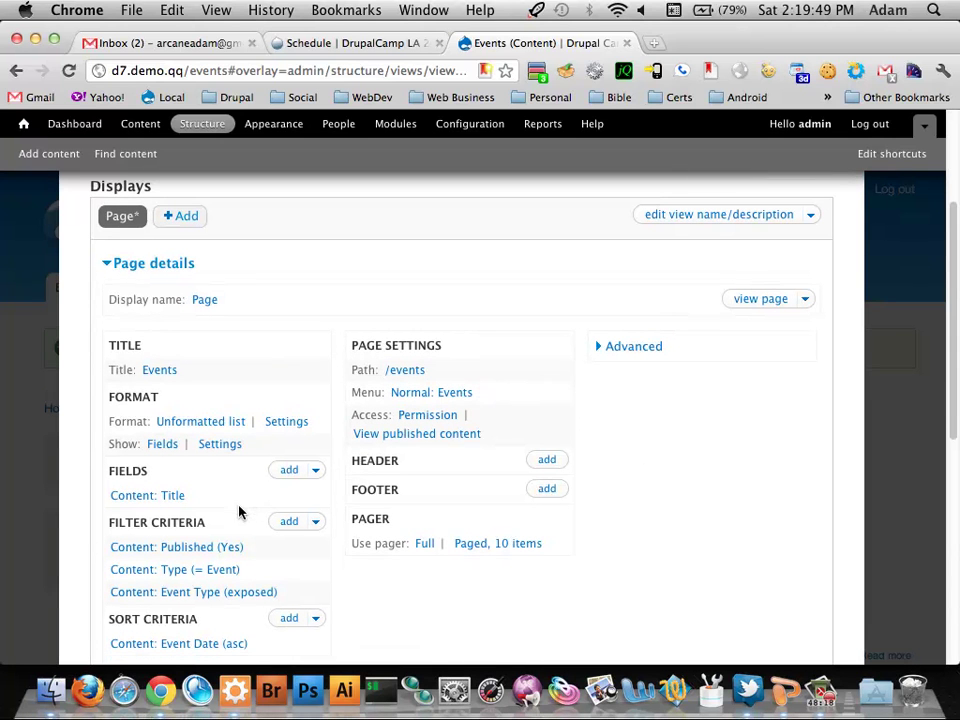
Step: Set the view's format to Table for all displays and accept the default table style options
left_click(236, 423)
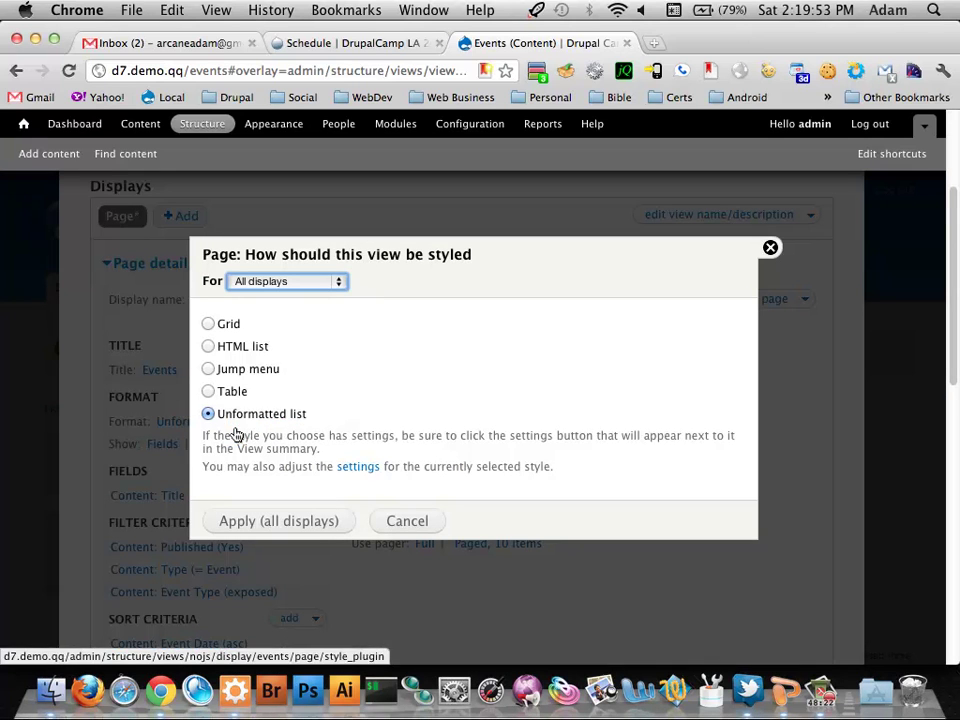
left_click(238, 391)
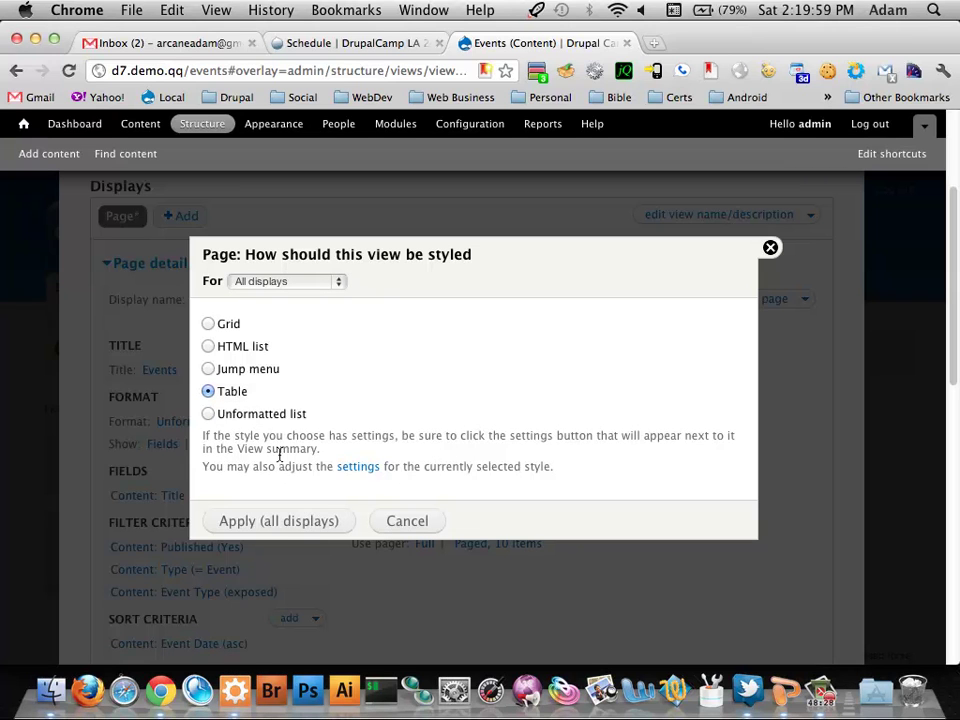
left_click(303, 522)
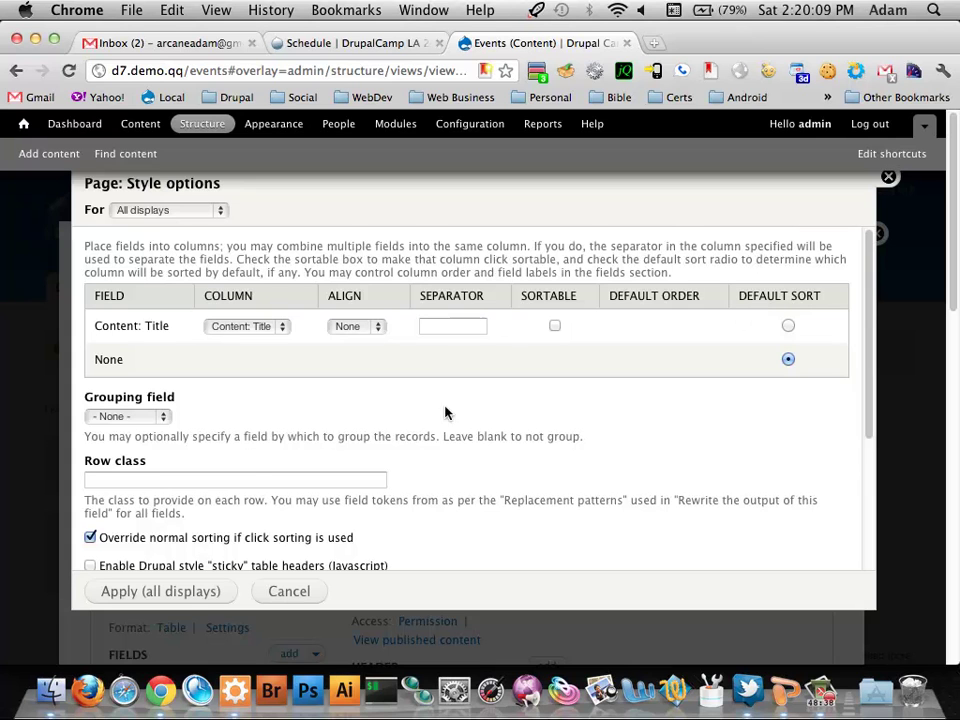
left_click(192, 591)
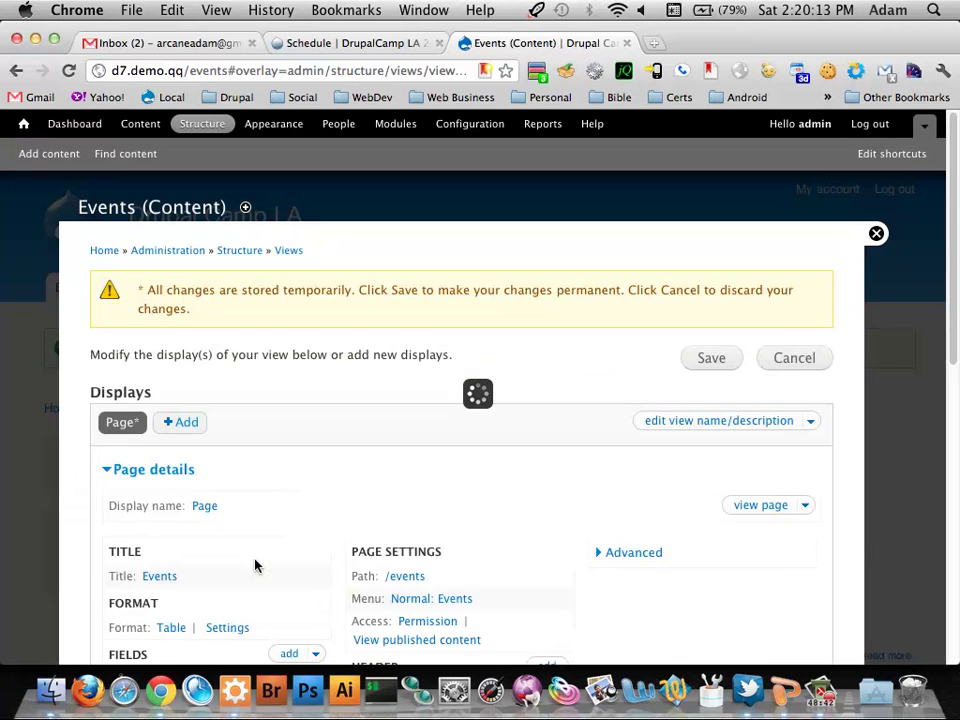
Step: Add the Content fields Event Date, Event Type and Event File to the view and proceed to their configuration
scroll(300, 505, "down", 2)
scroll(300, 505, "down", 2)
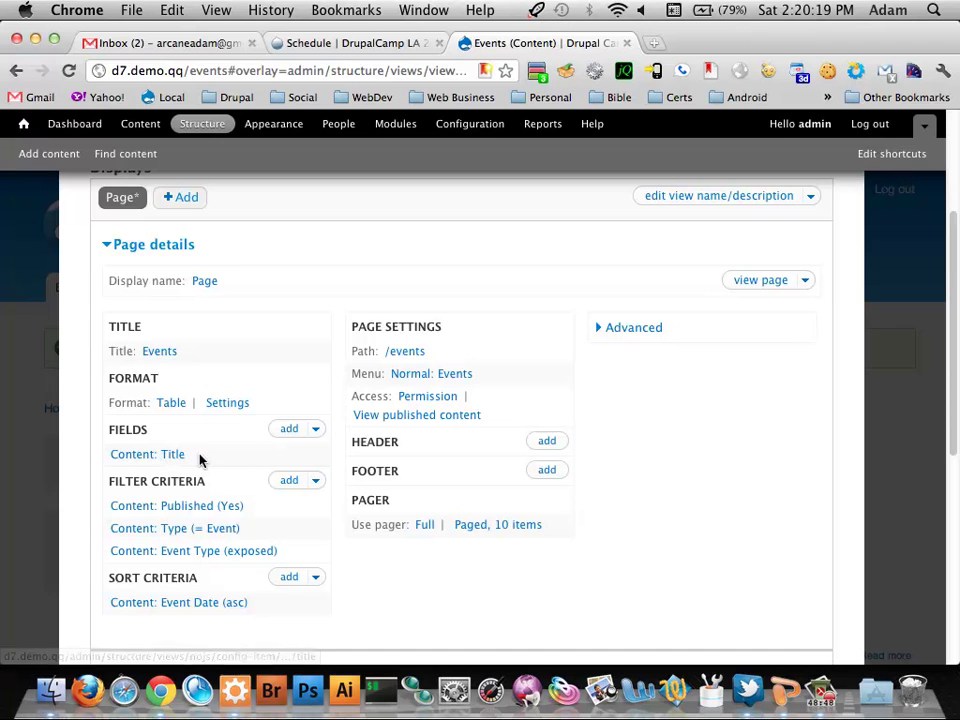
left_click(298, 431)
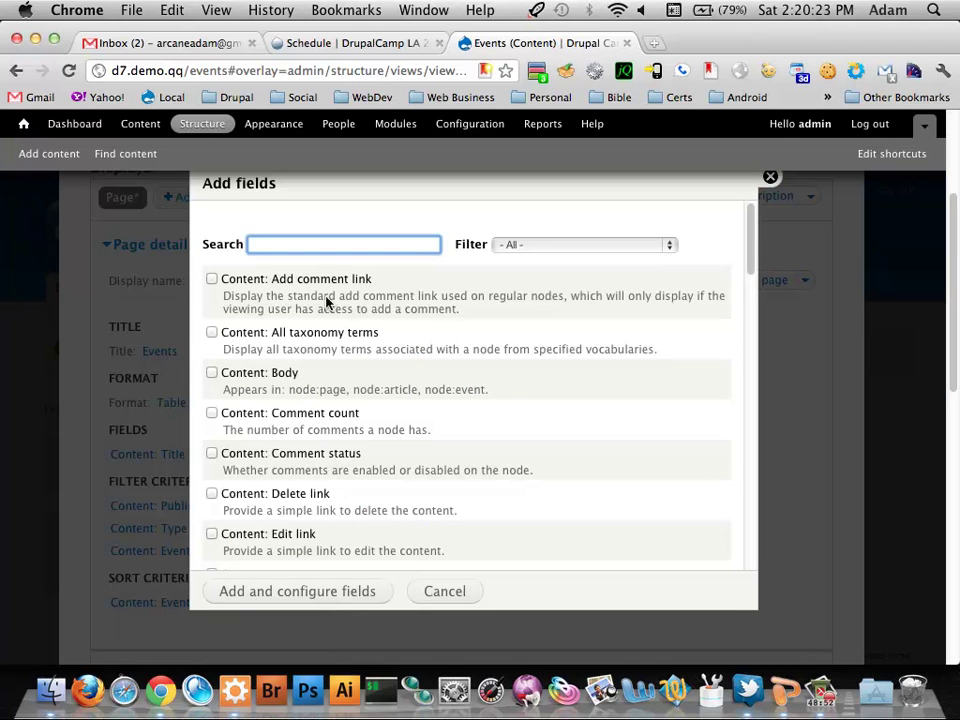
left_click(540, 245)
left_click(545, 260)
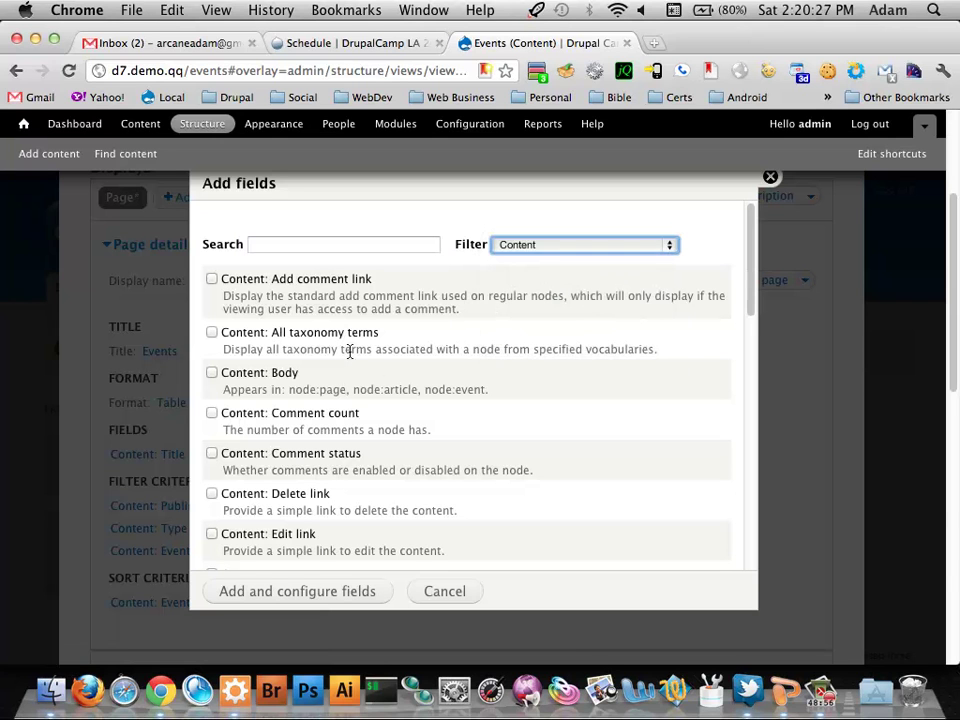
scroll(349, 360, "down", 3)
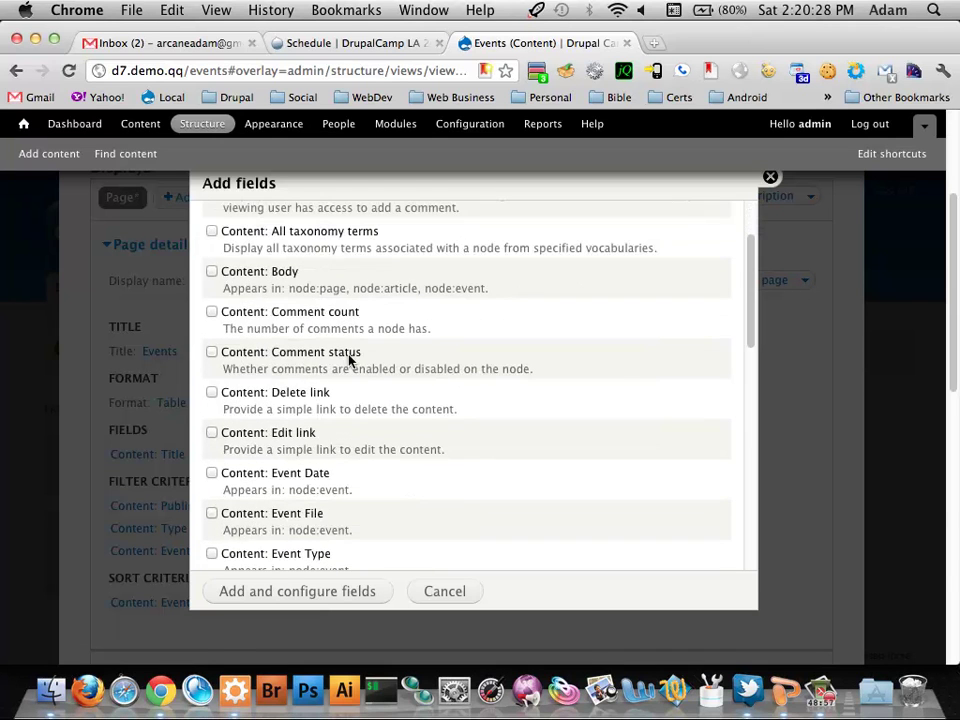
left_click(285, 478)
scroll(392, 482, "down", 4)
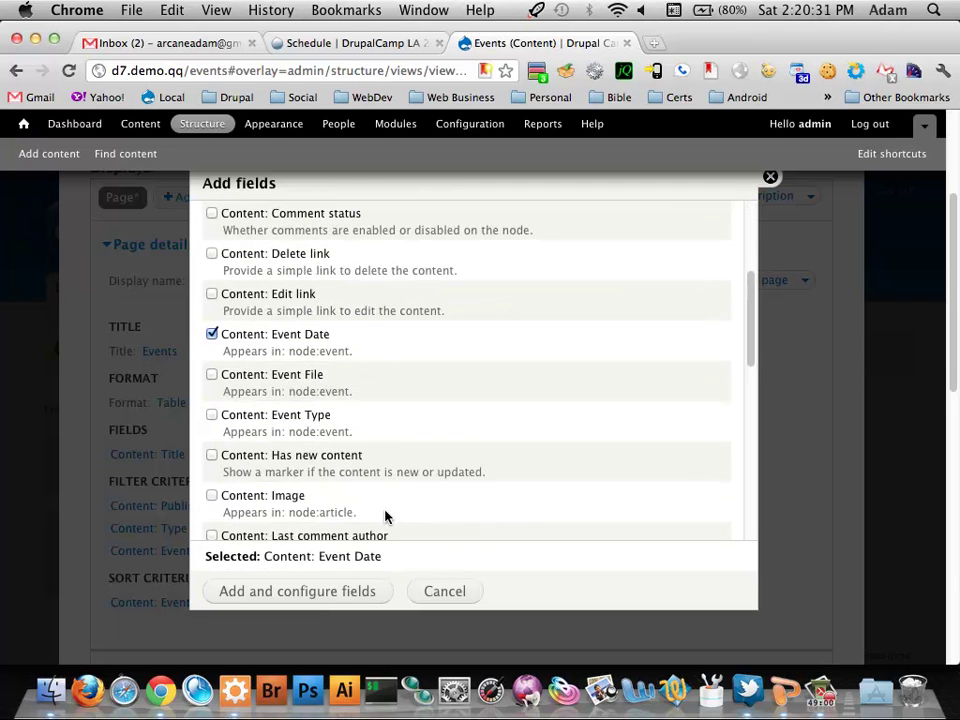
left_click(234, 421)
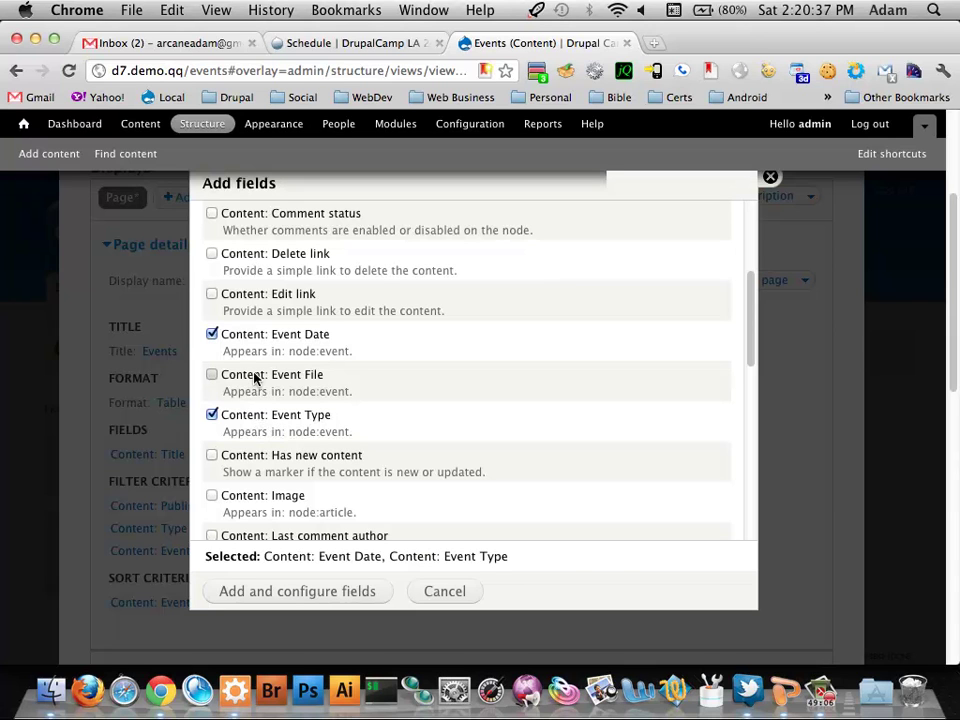
left_click(255, 376)
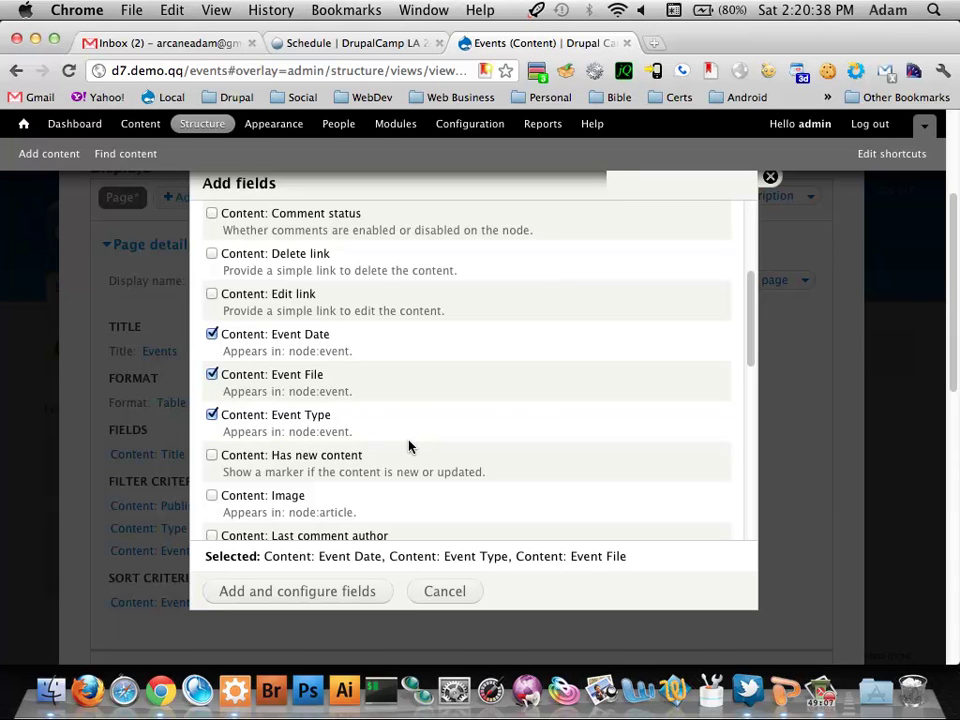
left_click(355, 597)
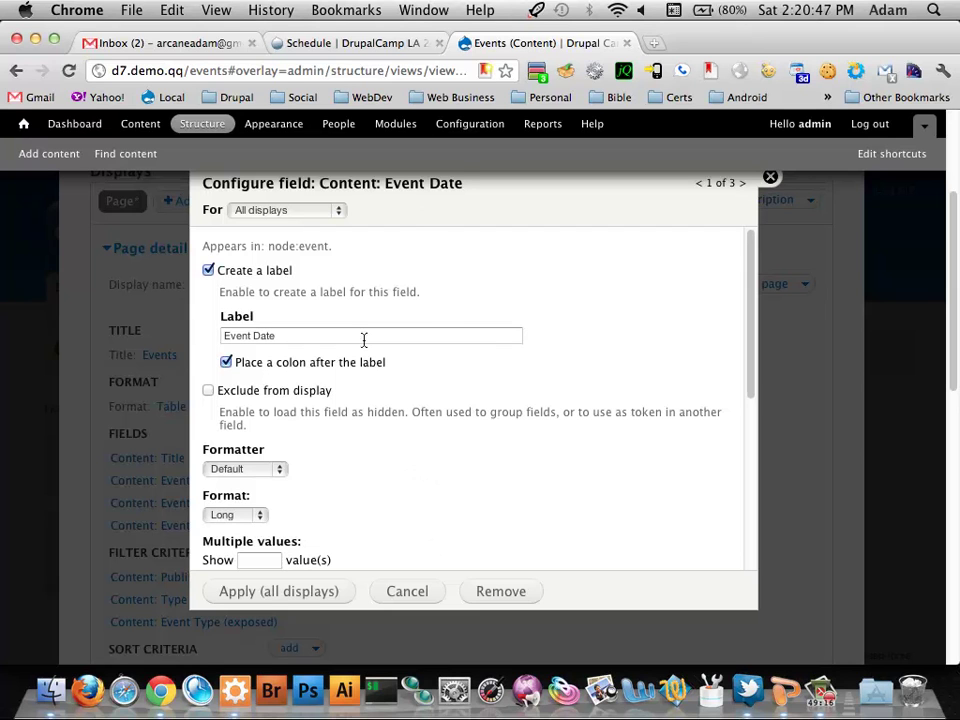
Step: Apply the Event Date field to all displays with its label, Default formatter and Long format
scroll(360, 343, "down", 1)
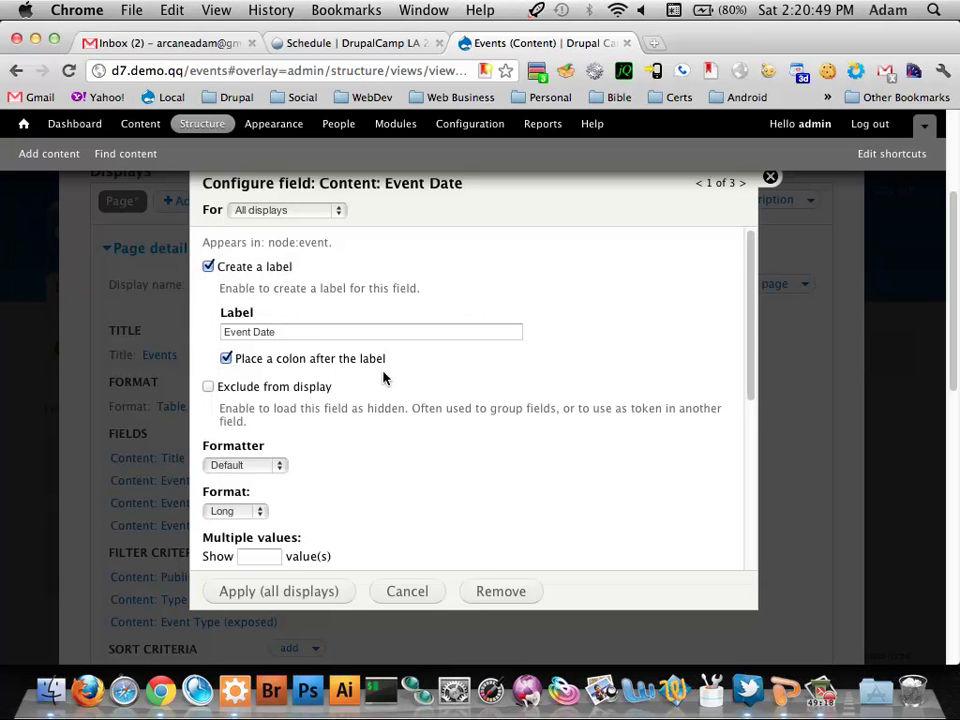
left_click(300, 330)
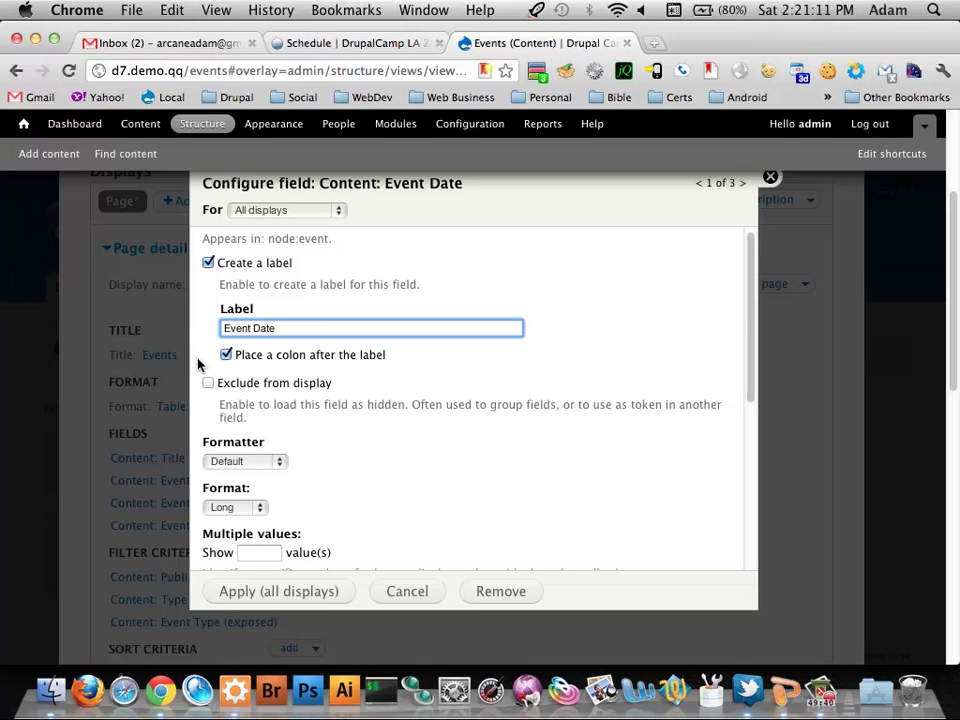
scroll(285, 405, "down", 1)
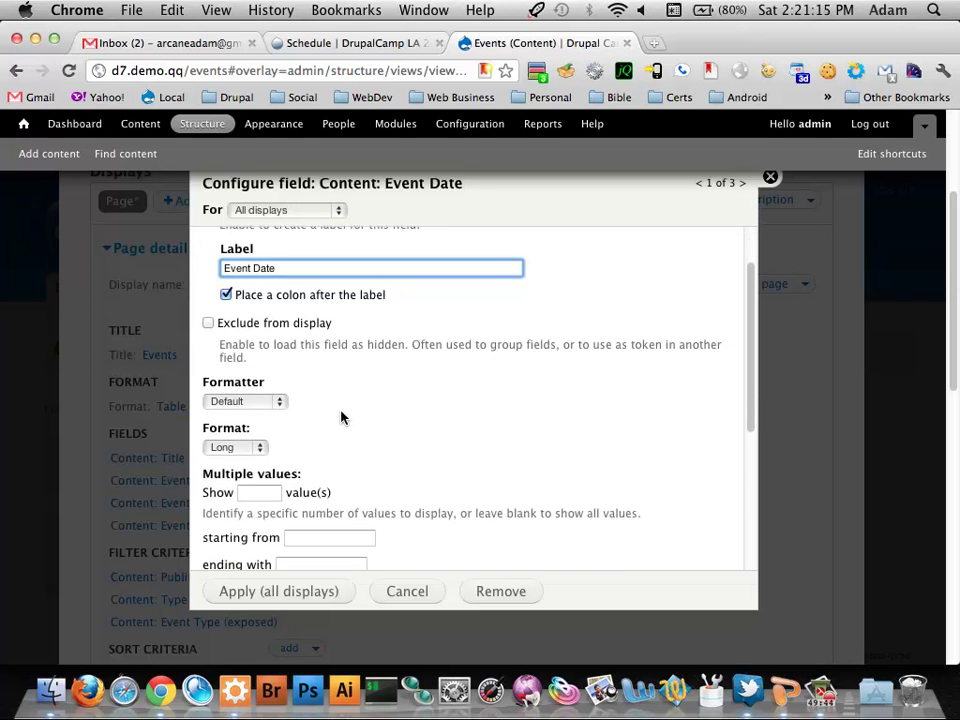
scroll(343, 418, "down", 5)
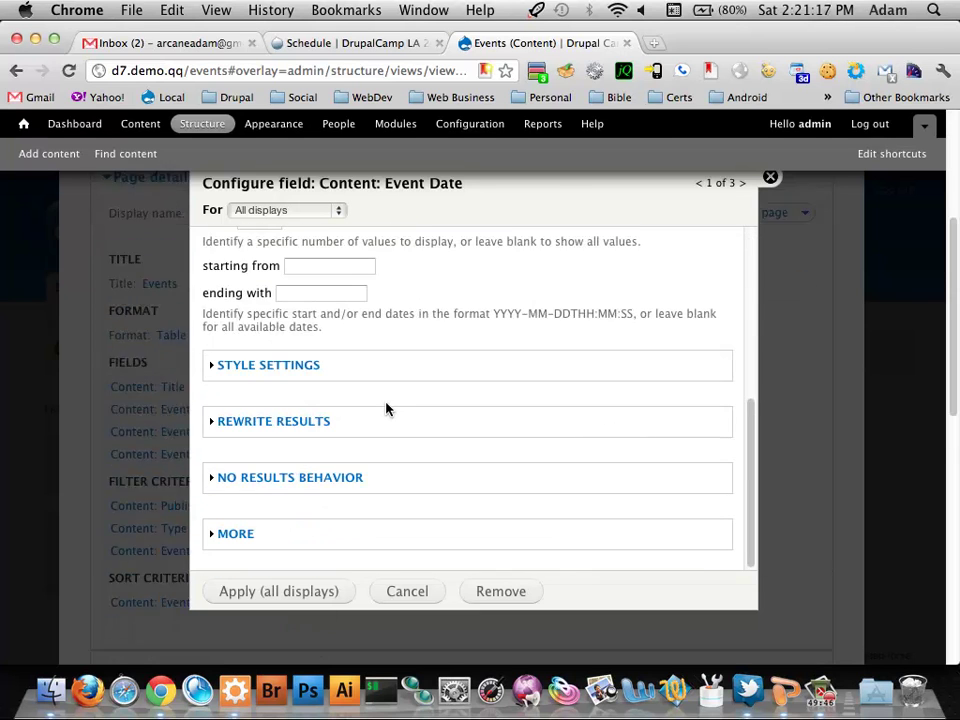
scroll(386, 407, "down", 5)
scroll(394, 420, "up", 6)
scroll(394, 420, "down", 3)
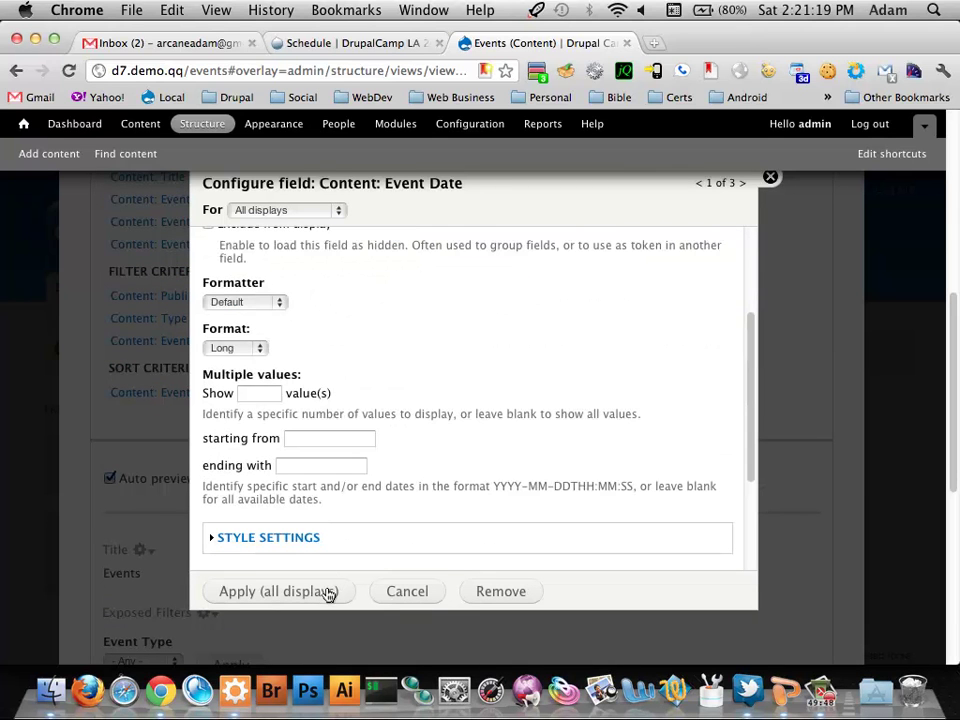
left_click(329, 592)
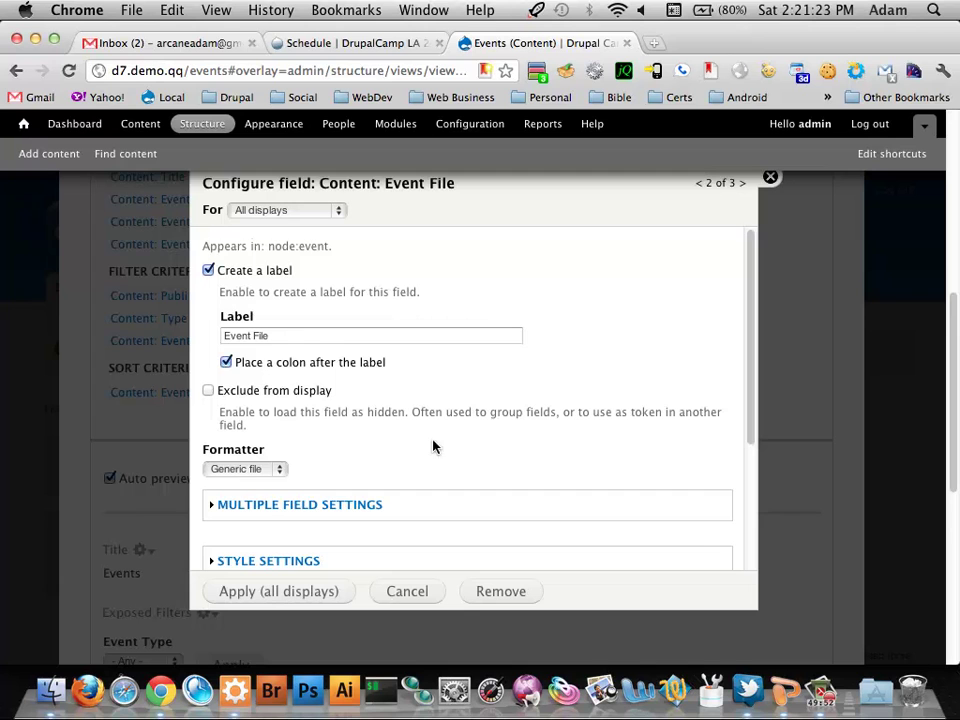
Step: Keep the Generic file formatter for the Event File field and apply its configuration to all displays
scroll(404, 500, "down", 1)
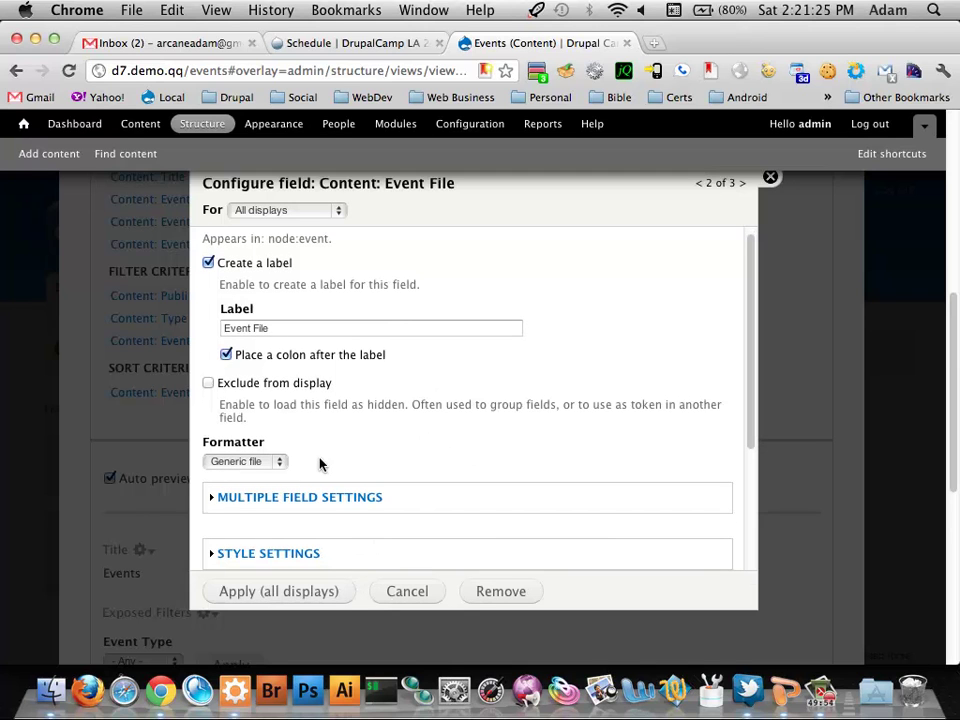
scroll(320, 463, "up", 1)
left_click(279, 468)
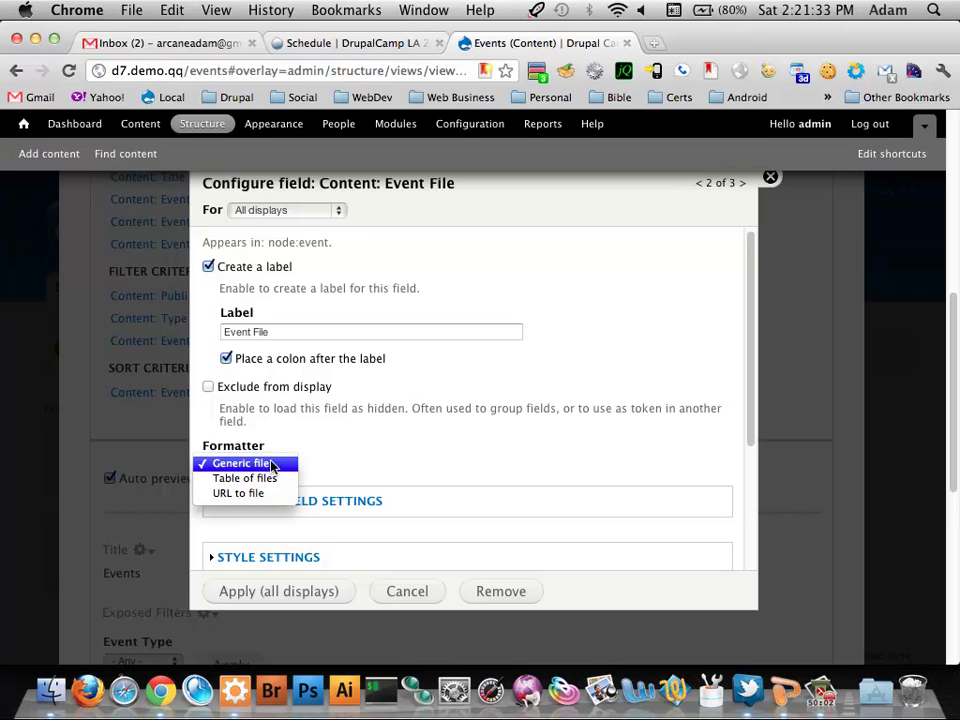
left_click(266, 464)
left_click(287, 594)
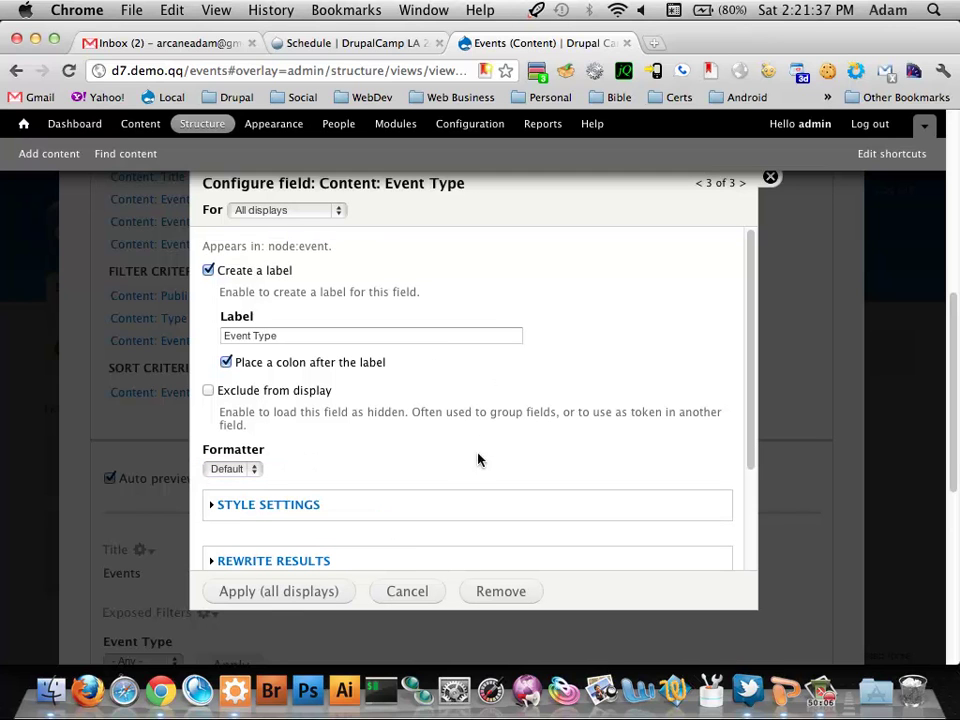
Step: Keep the Default formatter for the Event Type field and apply its configuration to all displays
left_click(253, 469)
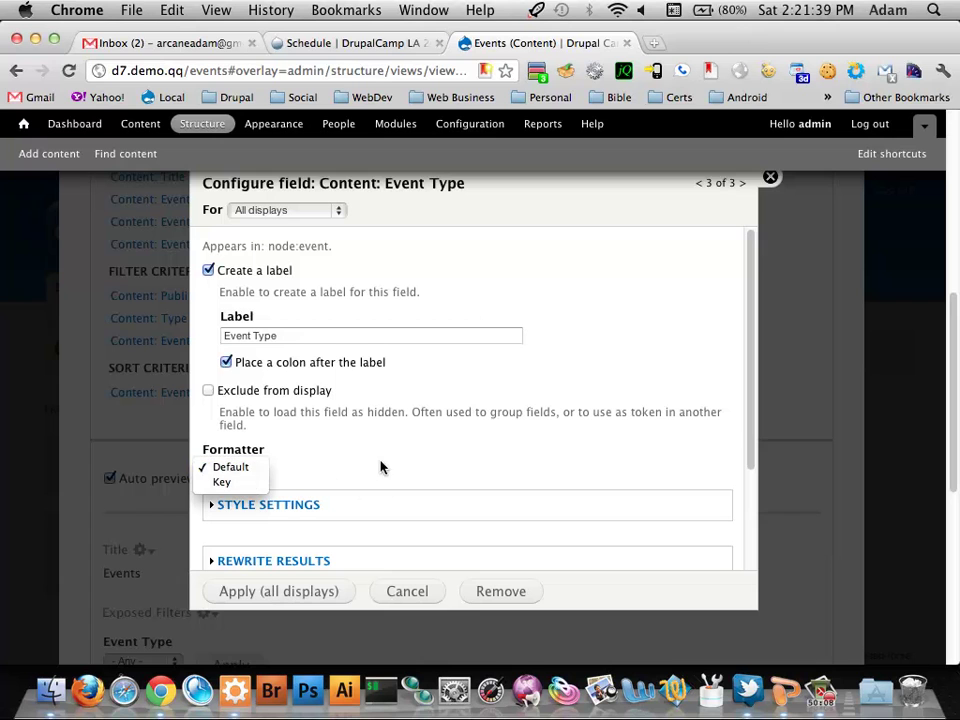
left_click(349, 506)
left_click(325, 580)
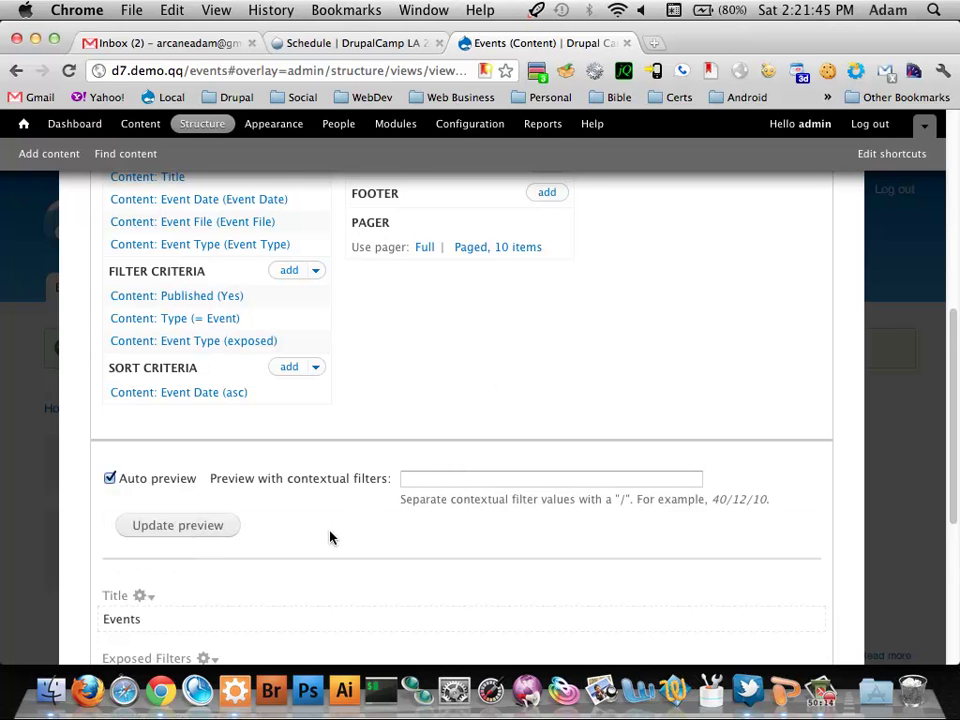
Step: Examine the table preview's title, date, file and type columns and compare the row order with the view's sort criteria
scroll(328, 535, "down", 5)
scroll(333, 500, "down", 2)
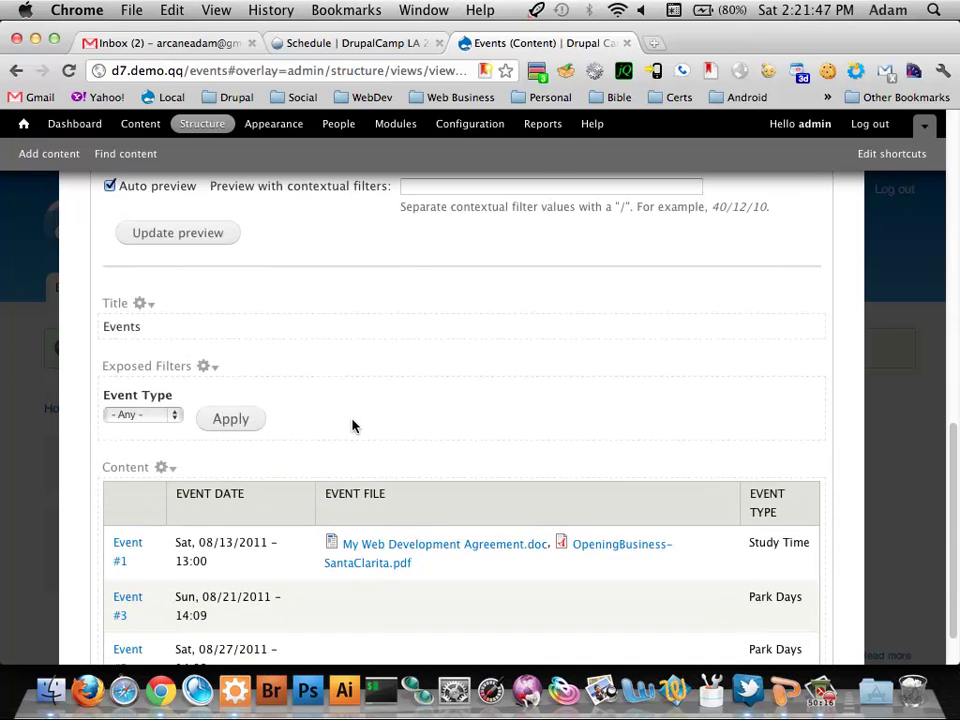
scroll(371, 401, "down", 2)
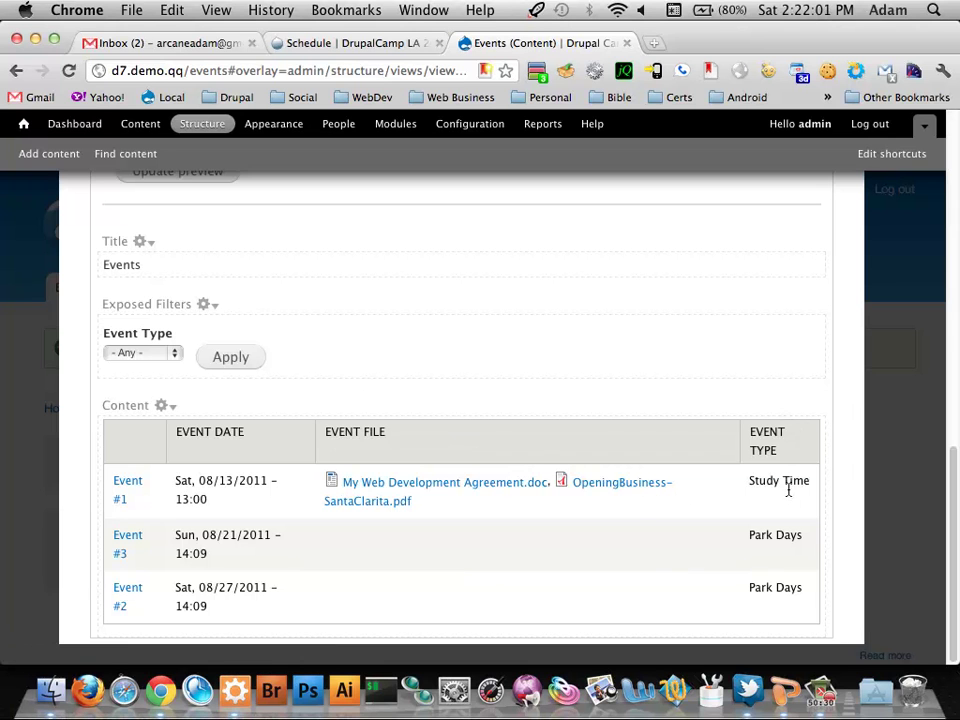
scroll(365, 313, "up", 10)
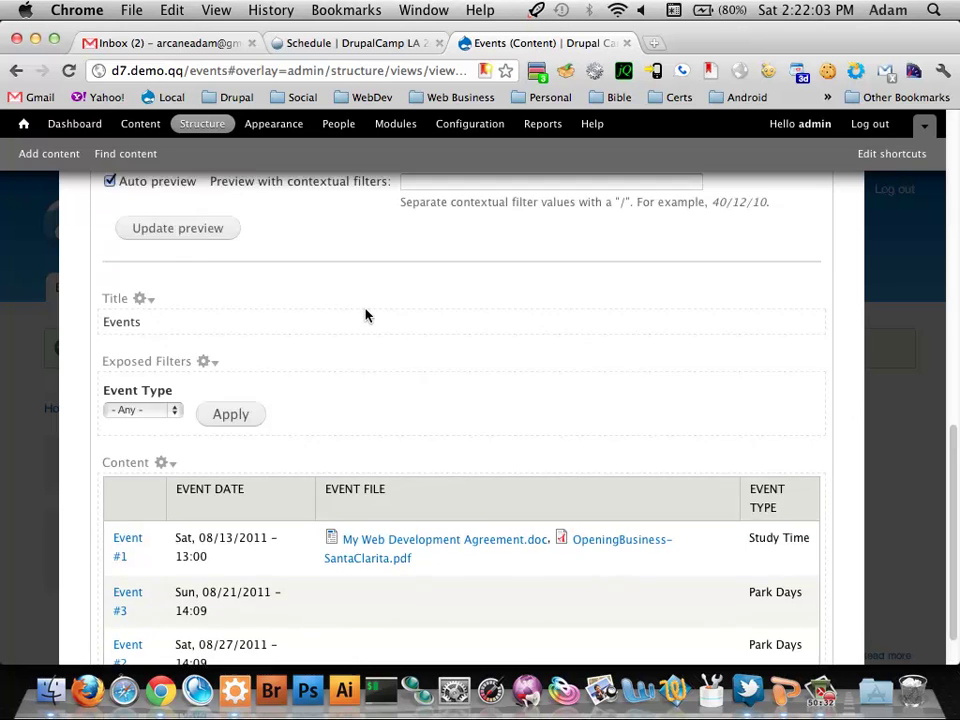
scroll(335, 352, "down", 10)
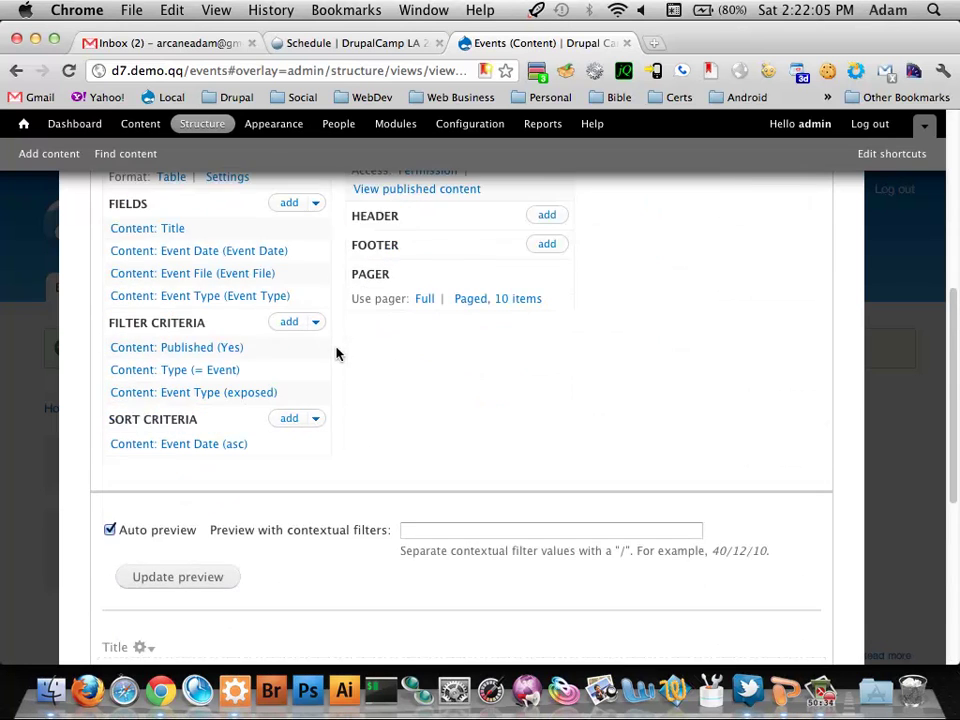
scroll(337, 355, "down", 2)
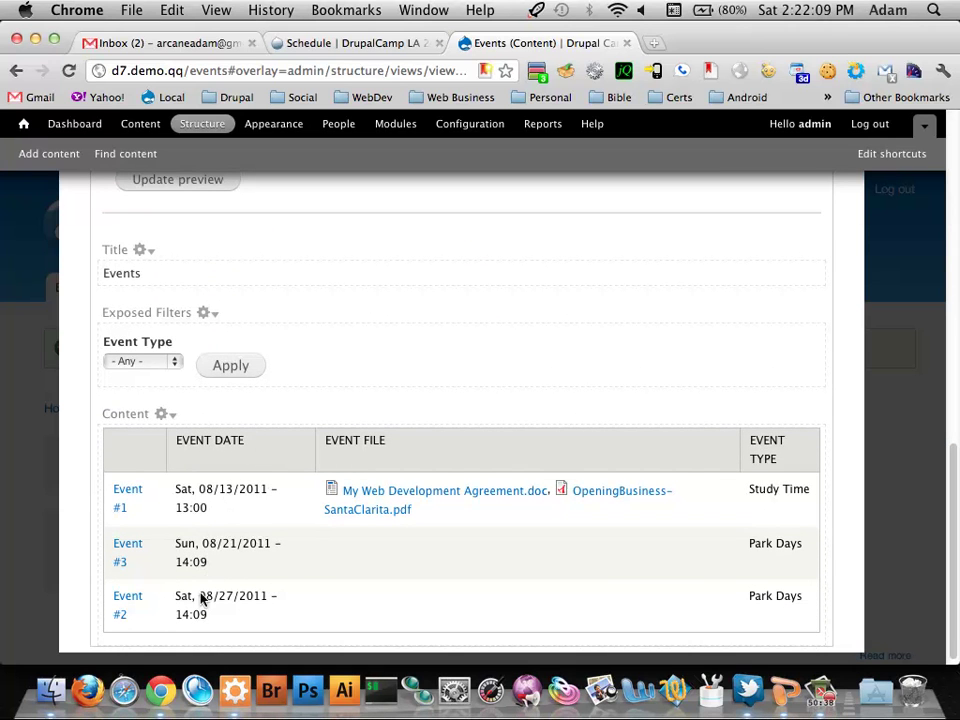
scroll(280, 470, "up", 3)
scroll(280, 470, "up", 3)
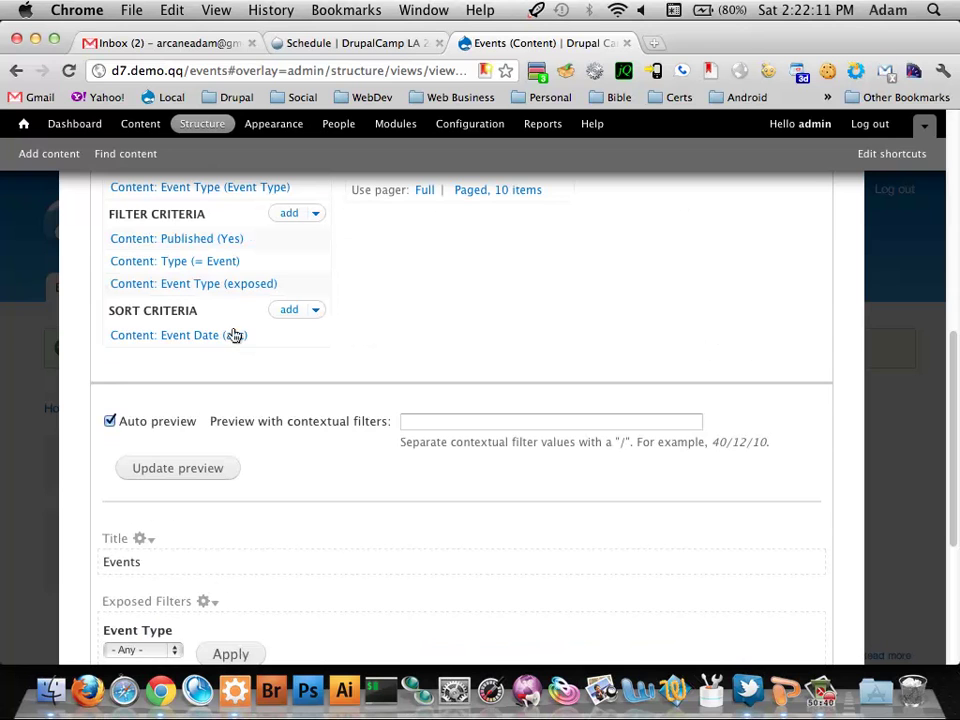
Step: Make the Title, Event Date and Event Type columns sortable in the table style settings and apply this to all displays
scroll(319, 343, "up", 5)
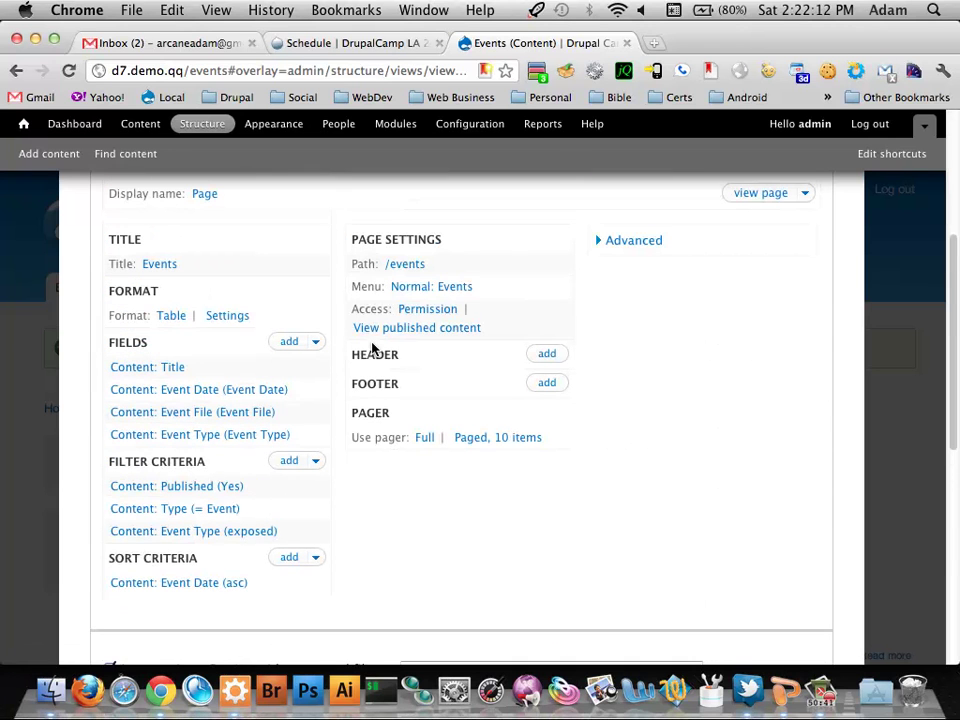
left_click(226, 318)
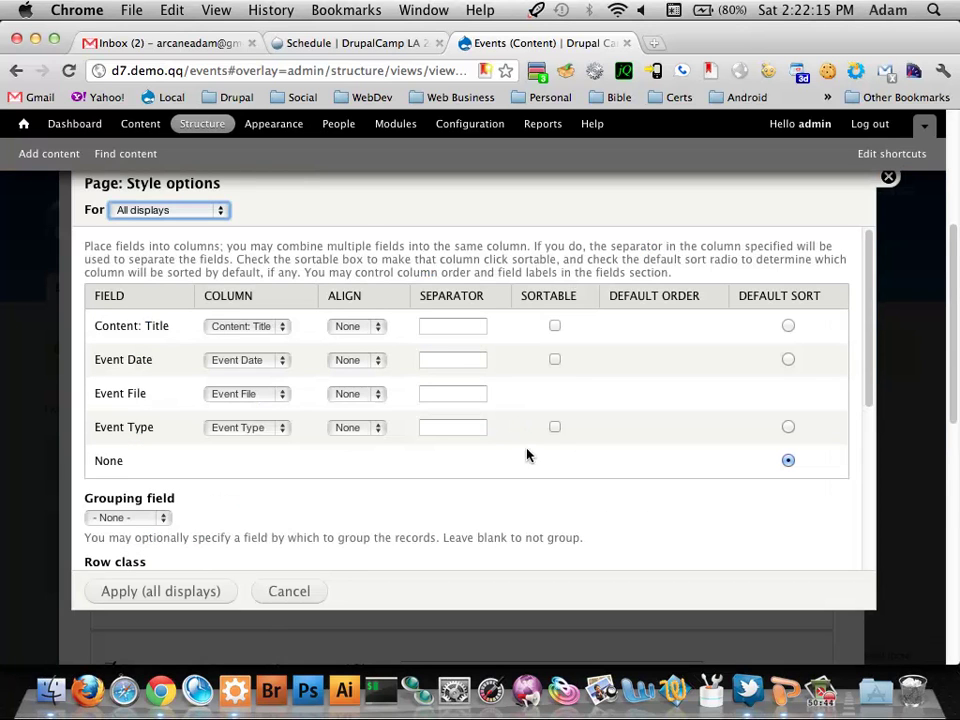
left_click(554, 327)
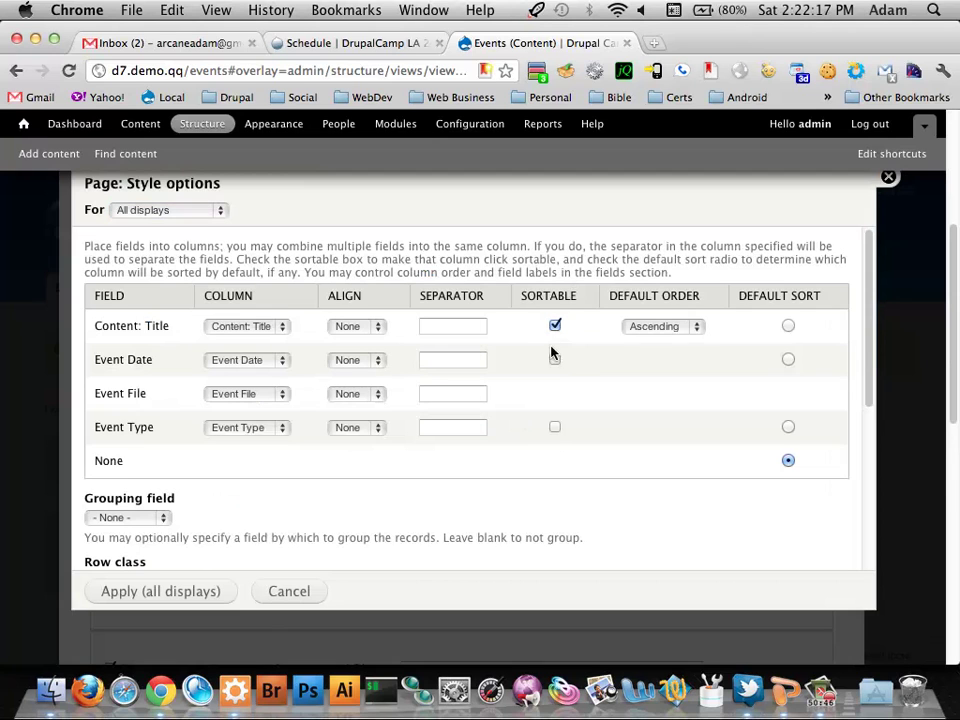
left_click(555, 359)
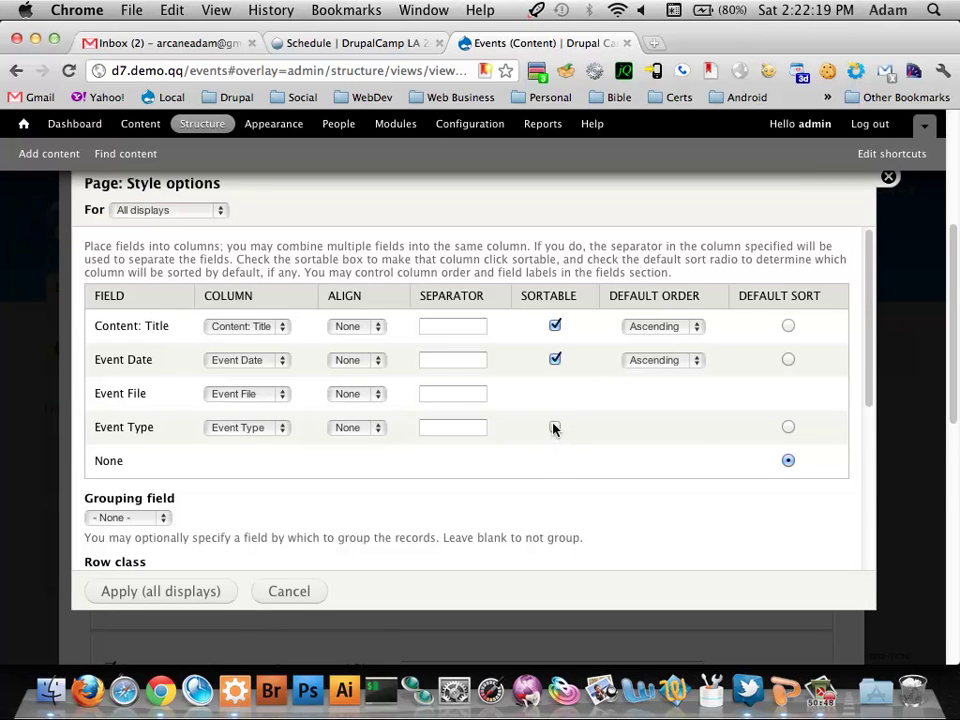
left_click(555, 428)
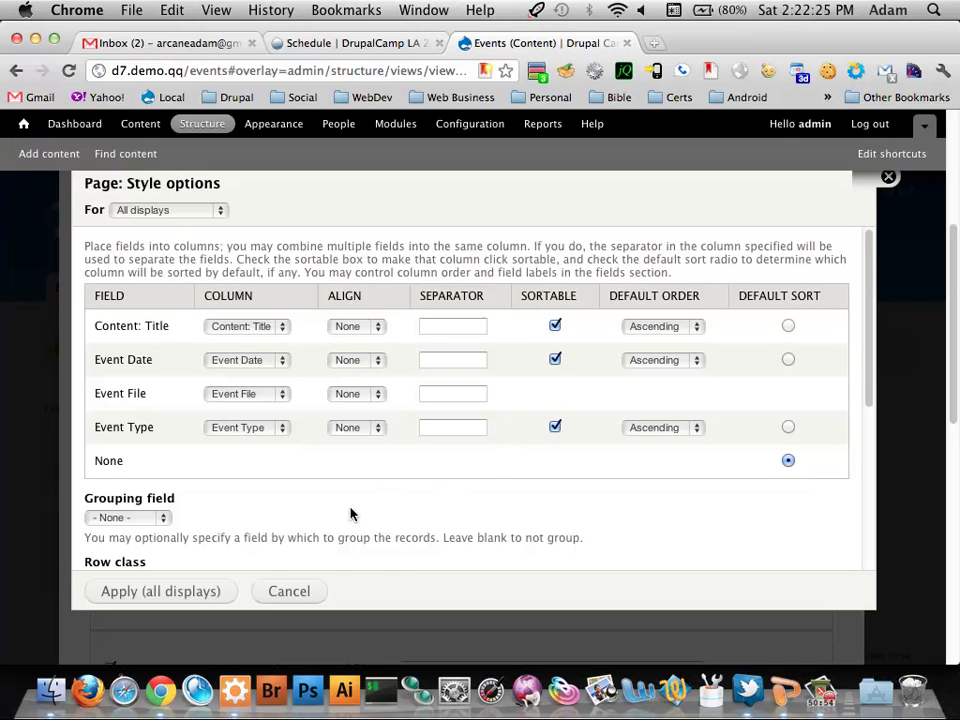
scroll(349, 516, "down", 1)
left_click(168, 590)
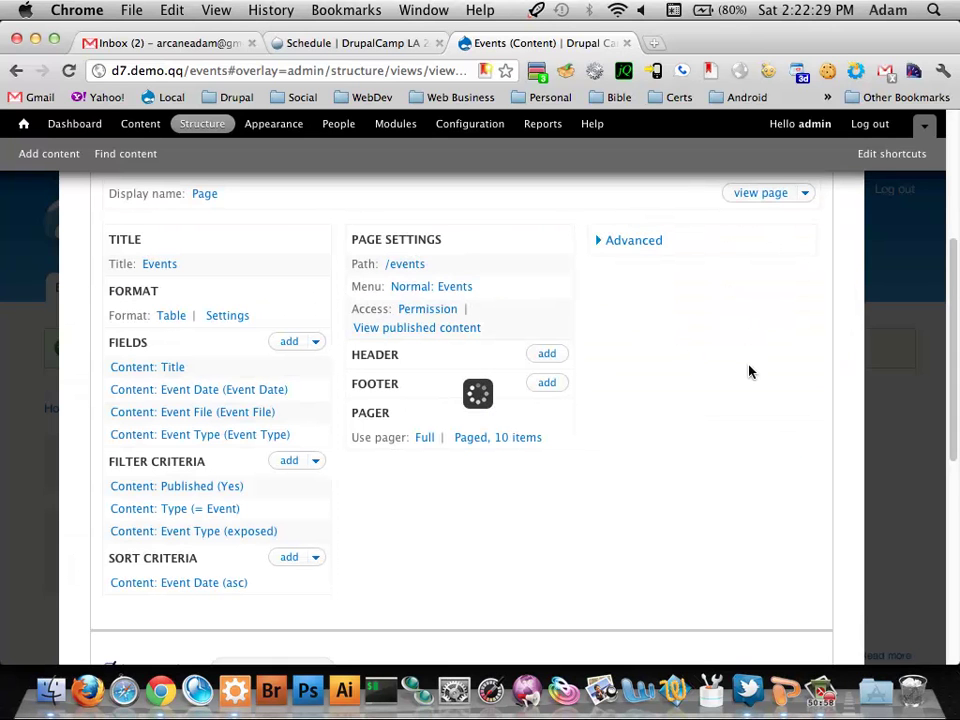
Step: Check the column headers in the table preview and save the Events view
scroll(750, 375, "down", 3)
scroll(748, 377, "down", 10)
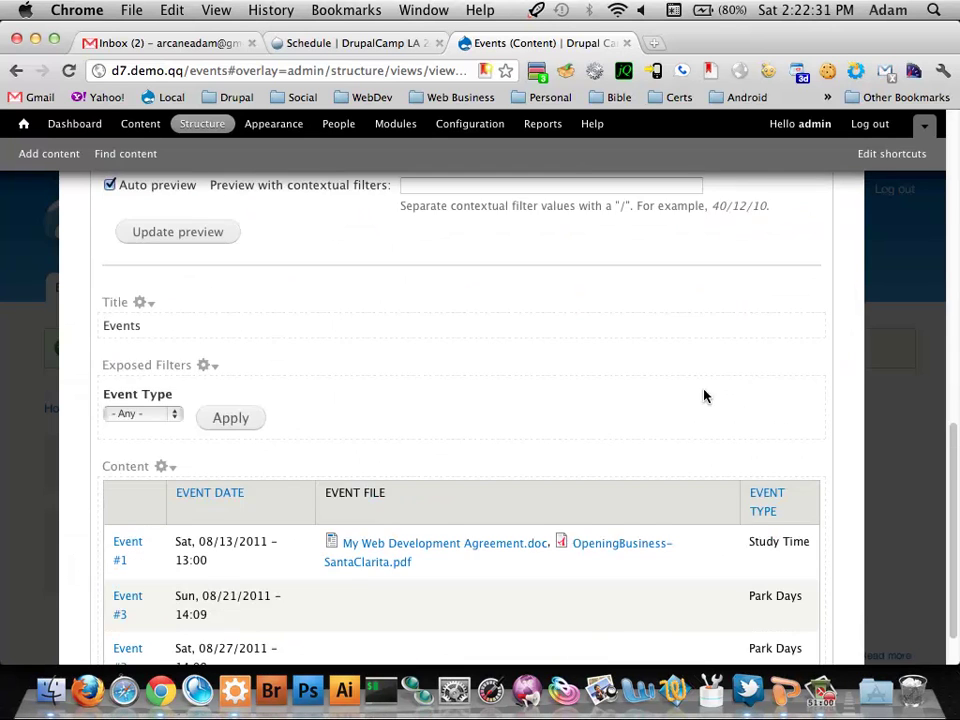
scroll(296, 374, "up", 6)
scroll(300, 379, "up", 10)
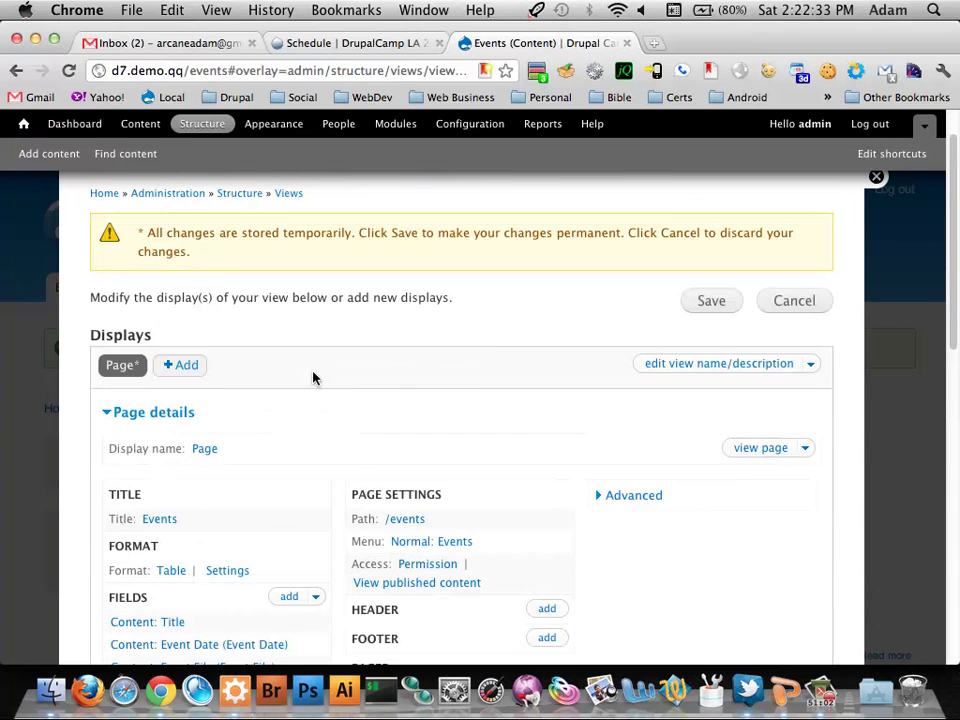
left_click(707, 302)
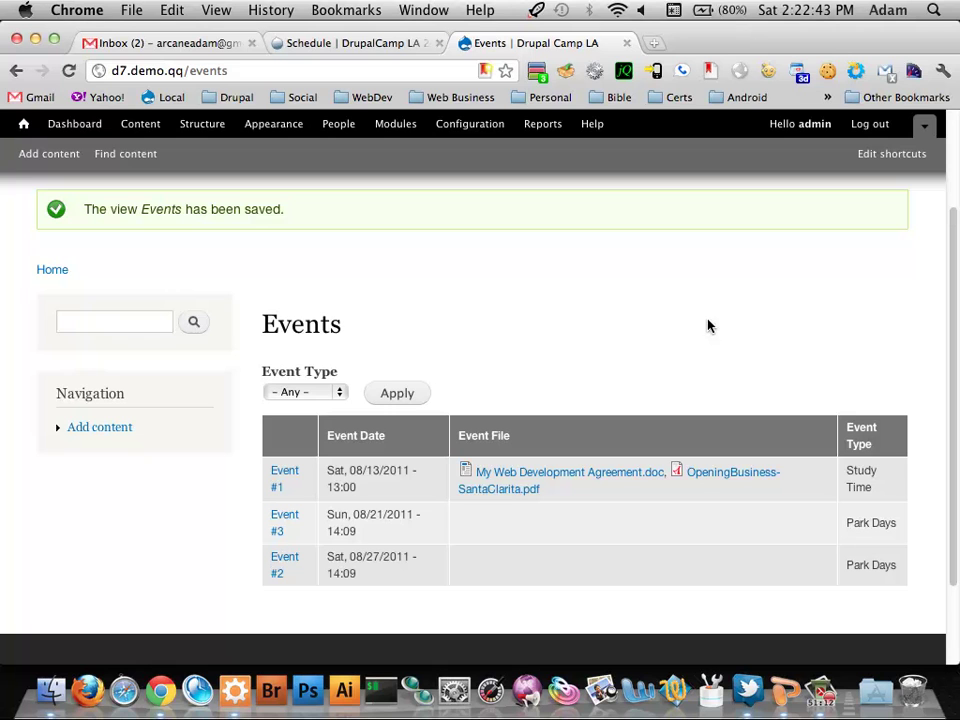
Step: Test the Event Date column sorting on the events page in ascending and descending order
left_click(360, 437)
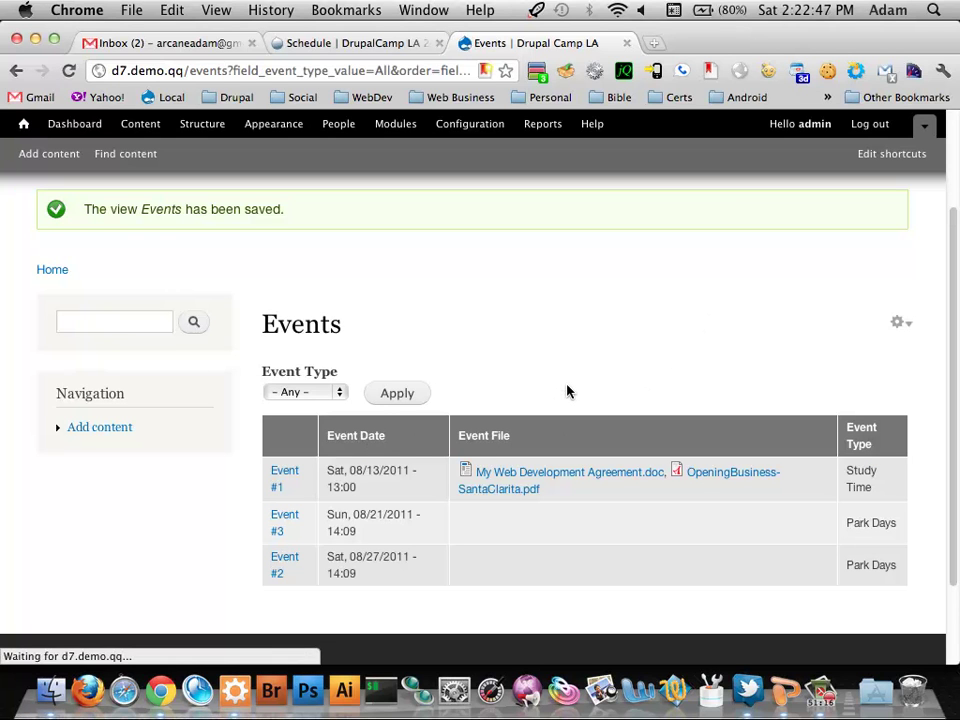
scroll(570, 392, "down", 4)
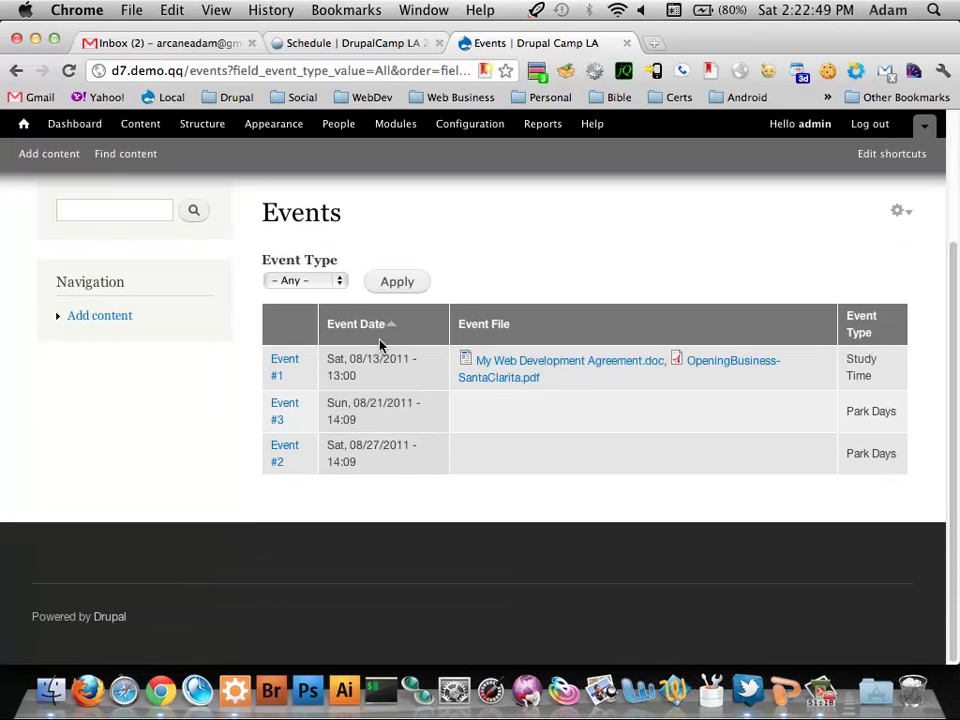
left_click(368, 325)
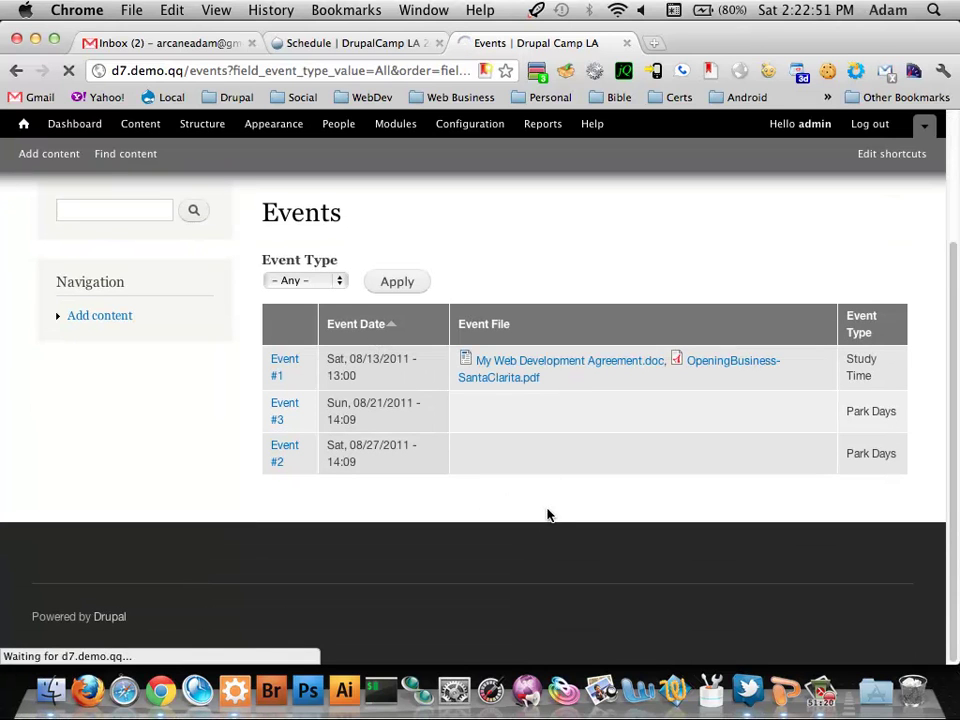
scroll(699, 369, "down", 2)
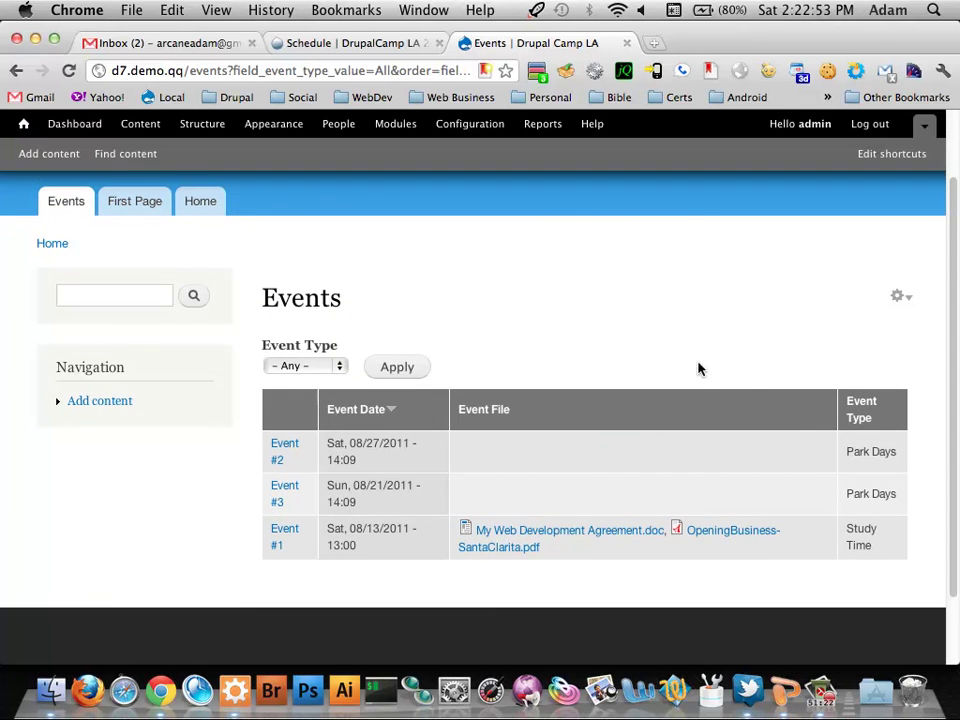
Step: Test the Event Type column sorting on the events page in ascending and descending order
left_click(860, 416)
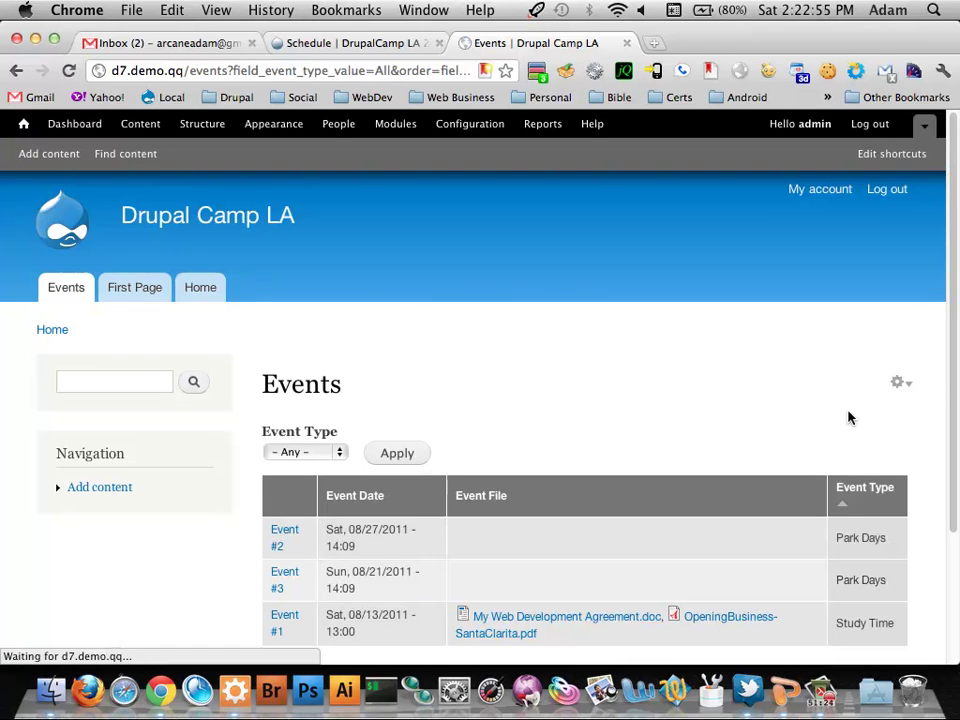
scroll(739, 360, "down", 1)
left_click(846, 435)
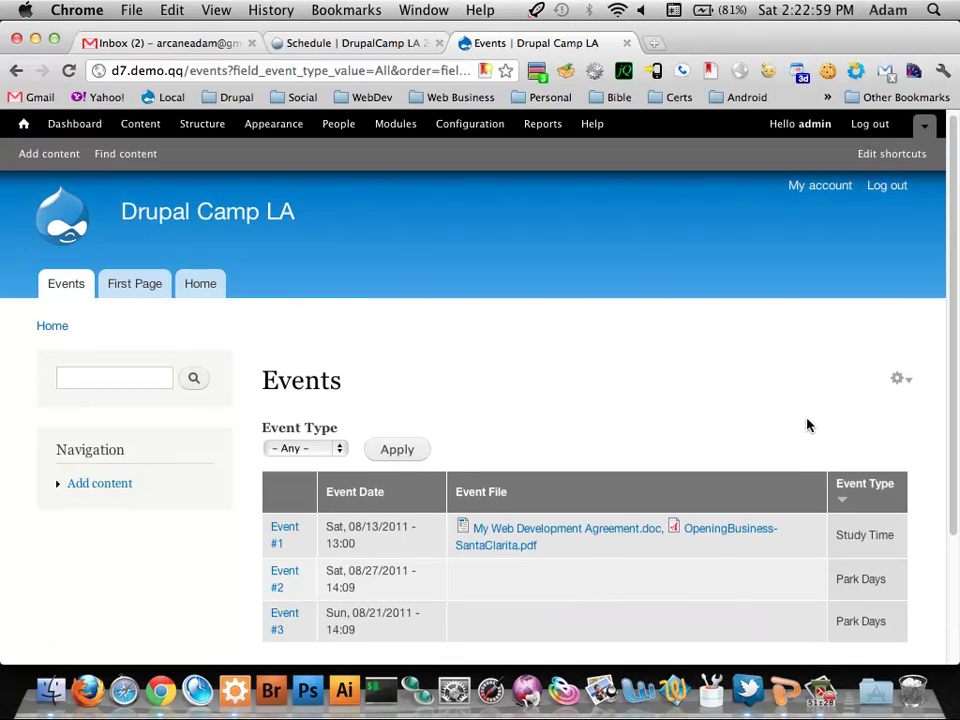
Step: Open the Events view for editing from the events page and list the display types that can be added
scroll(808, 425, "down", 1)
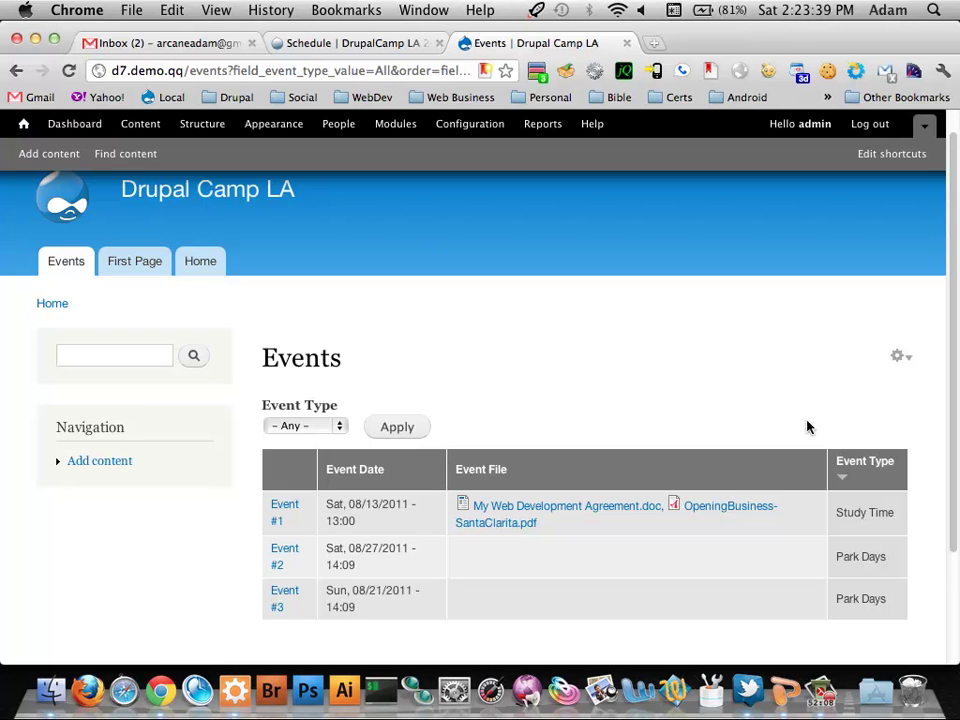
scroll(800, 450, "down", 3)
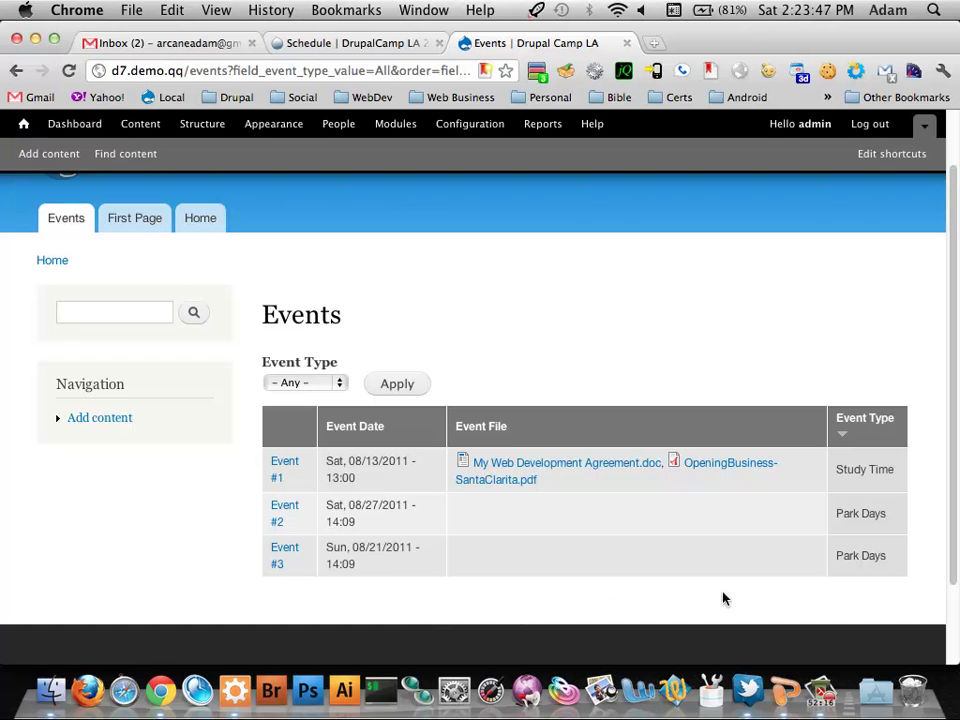
left_click(899, 313)
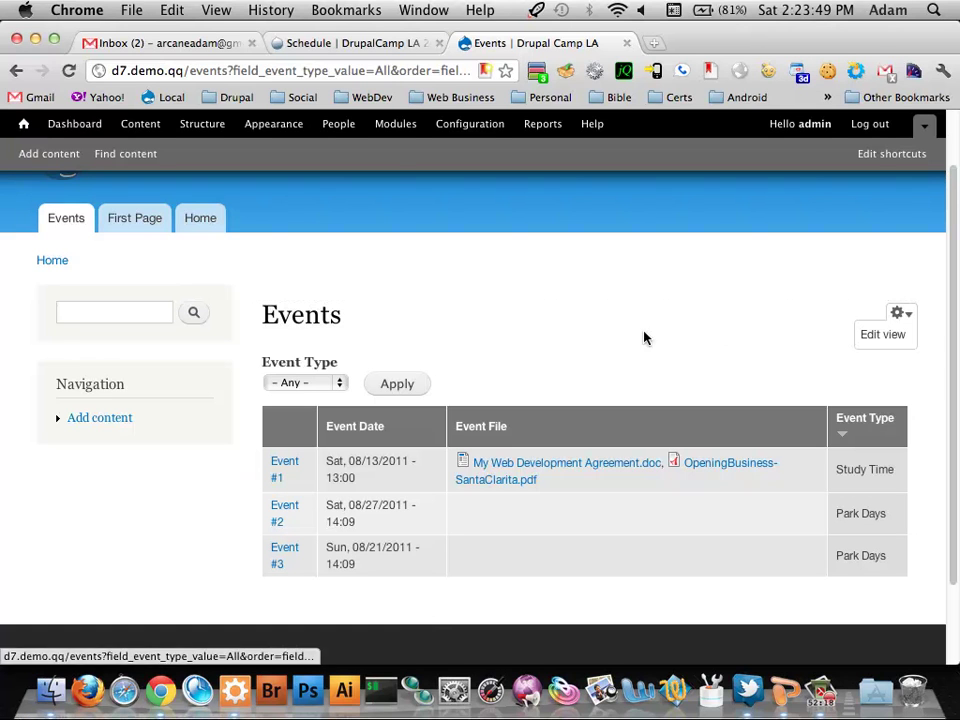
left_click(876, 337)
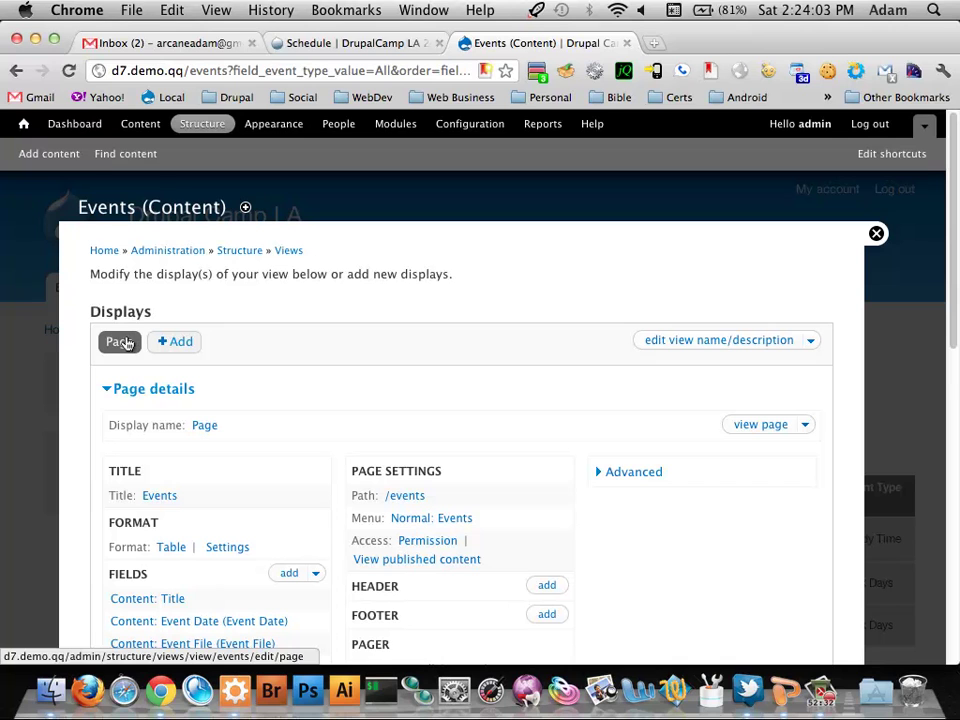
left_click(179, 341)
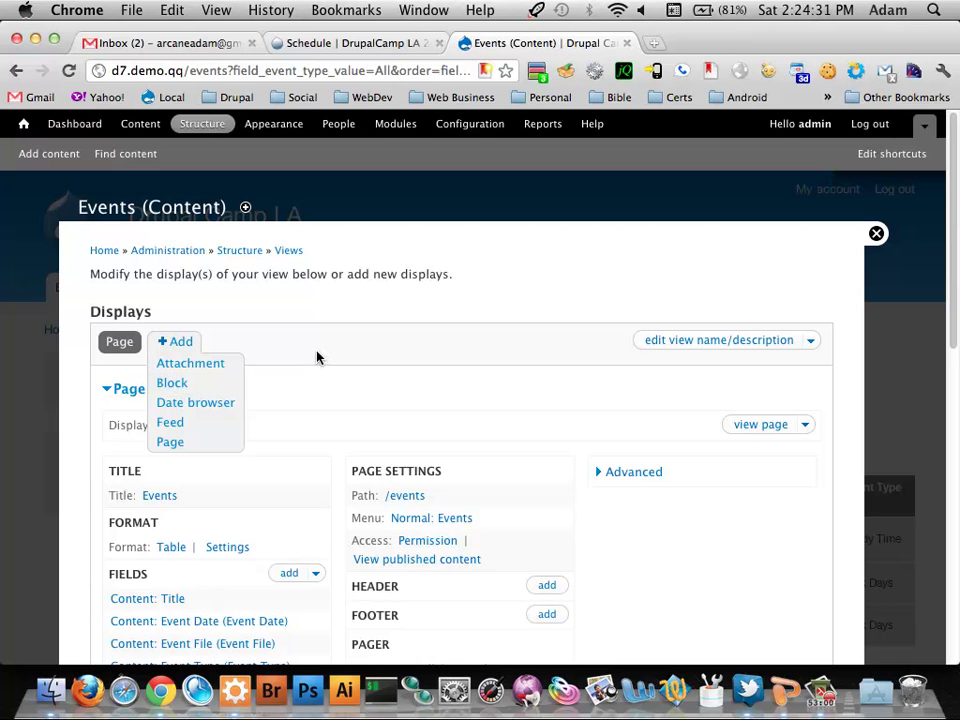
Step: Set the page display's pager to 1 item per page for all displays and save the Events view
scroll(317, 357, "down", 2)
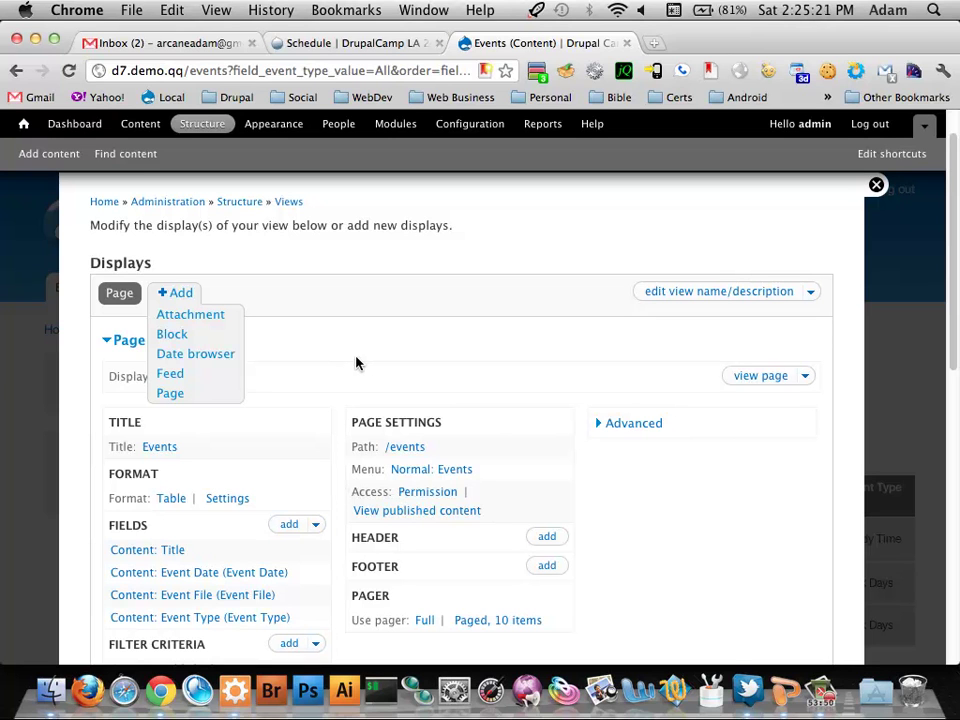
scroll(560, 347, "down", 5)
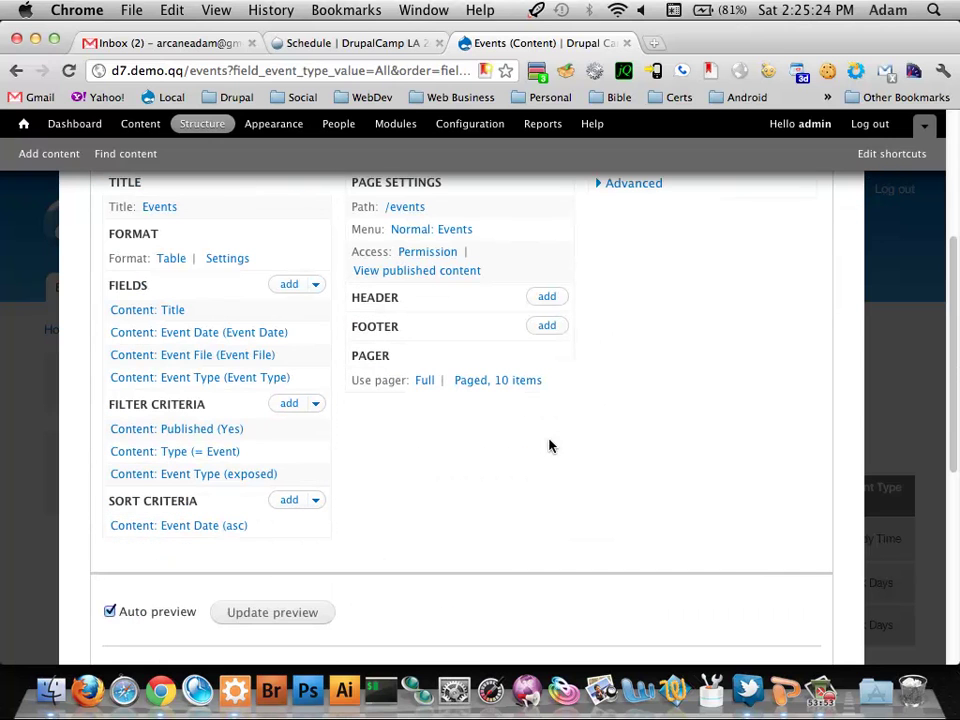
left_click(506, 383)
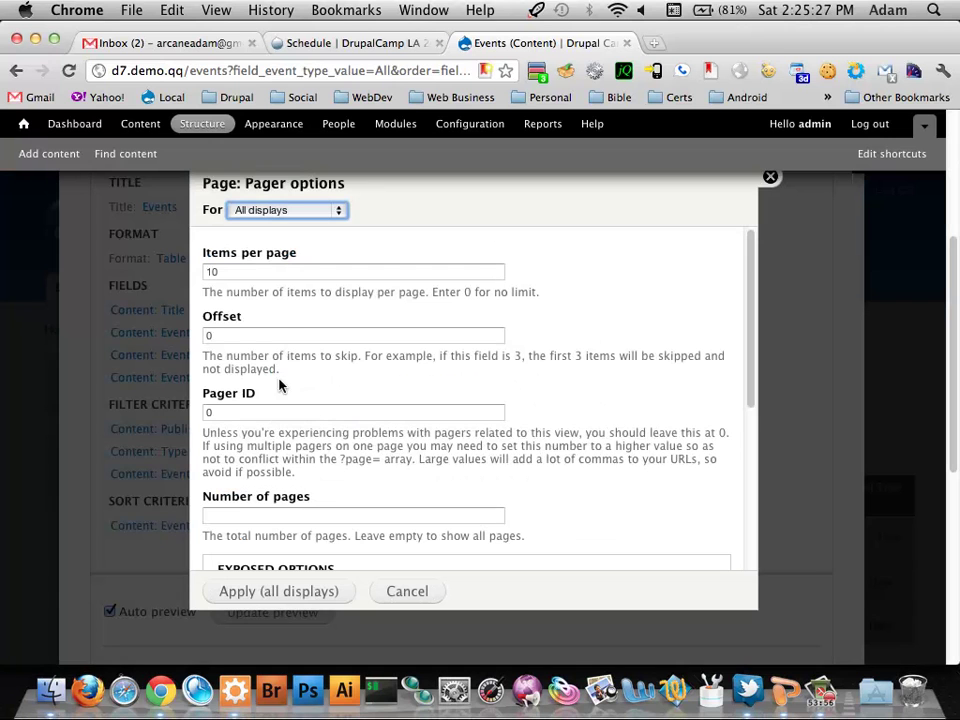
double_click(287, 272)
type("1")
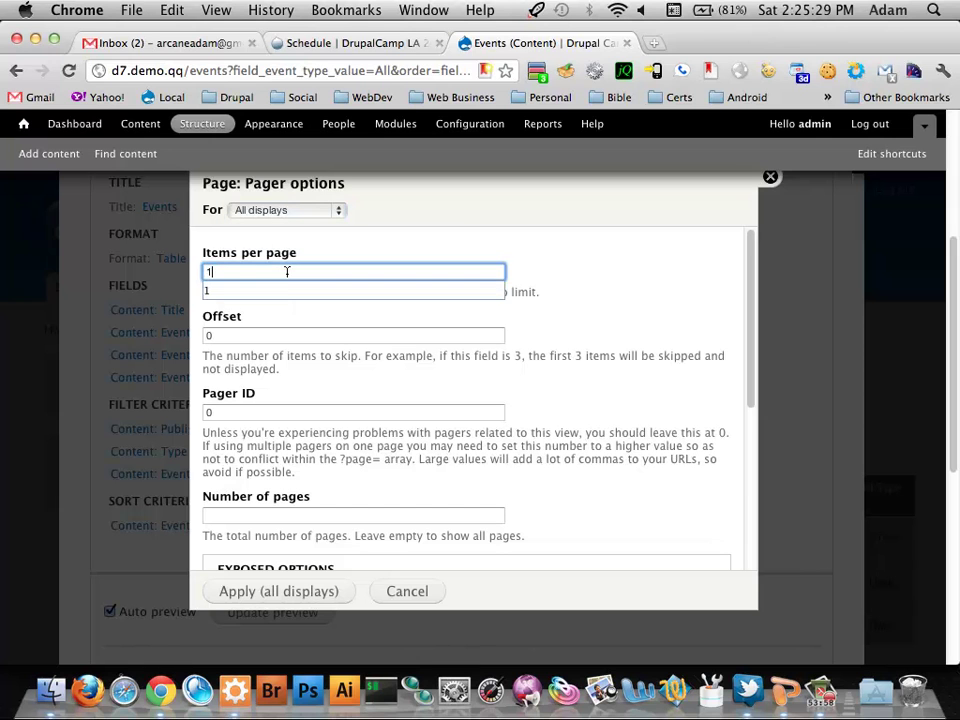
left_click(292, 592)
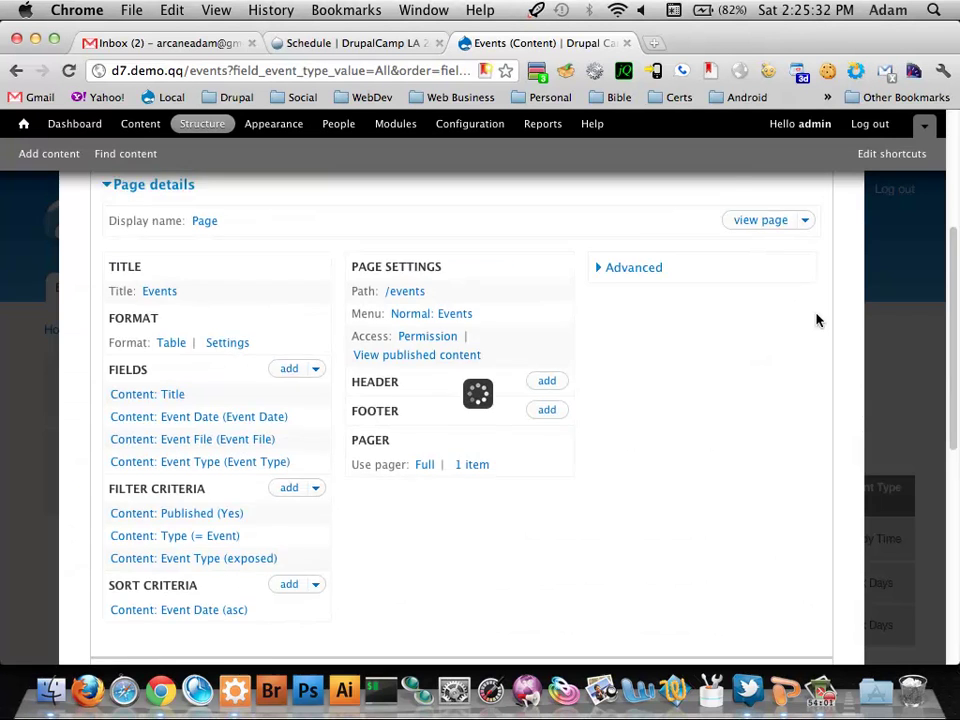
left_click(737, 330)
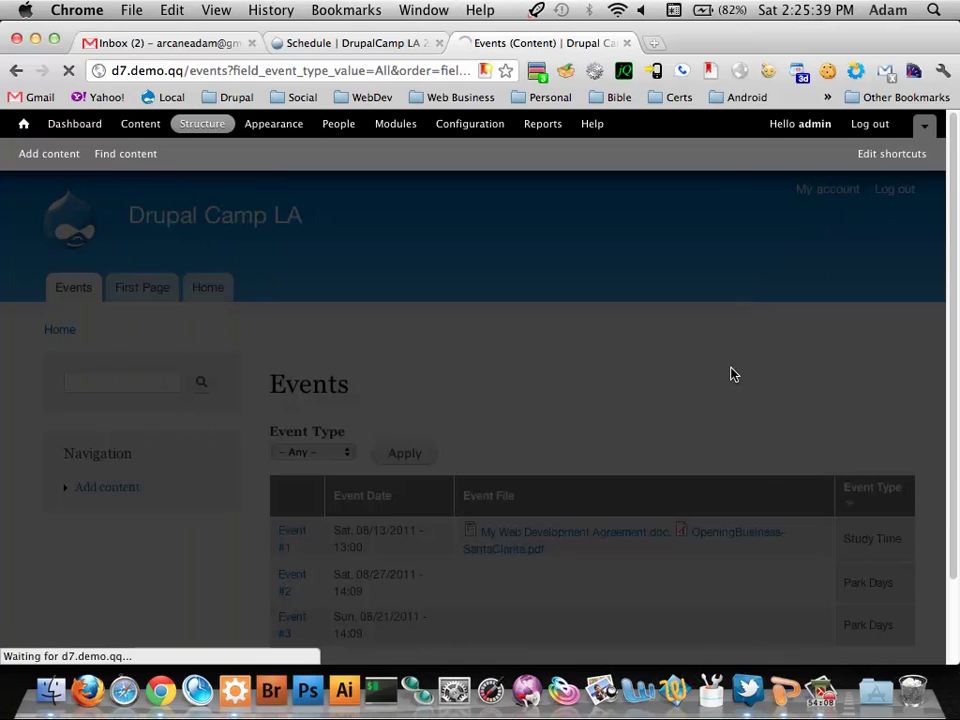
Step: Test the pager by advancing through the events to page 3, and filter the list by the Park Days event type
scroll(656, 369, "down", 3)
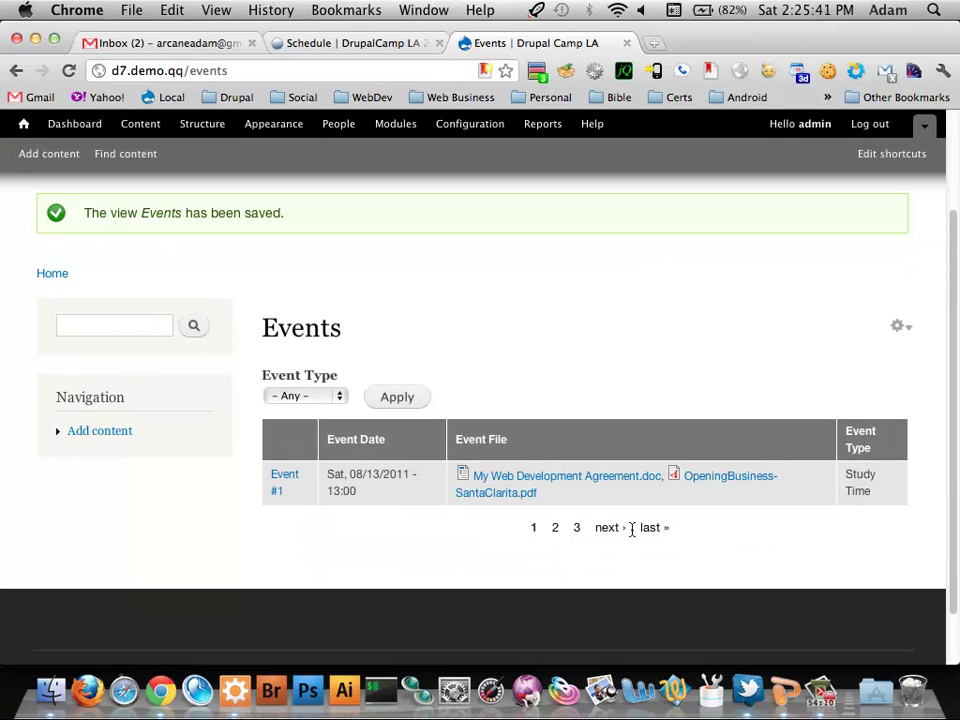
left_click(612, 528)
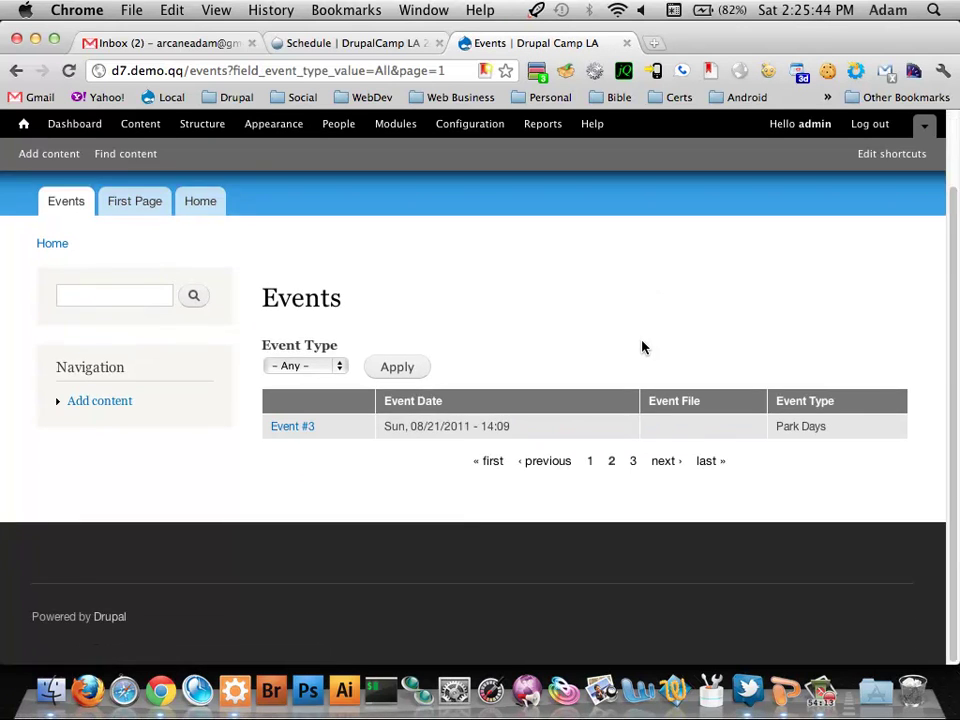
left_click(663, 462)
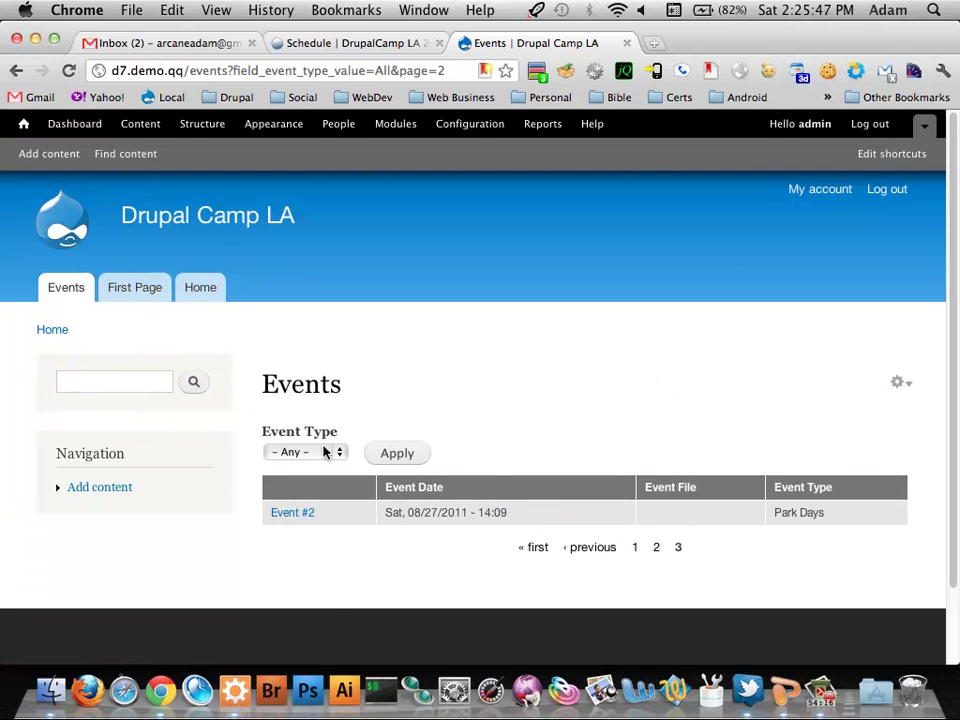
left_click(326, 451)
left_click(300, 480)
left_click(402, 455)
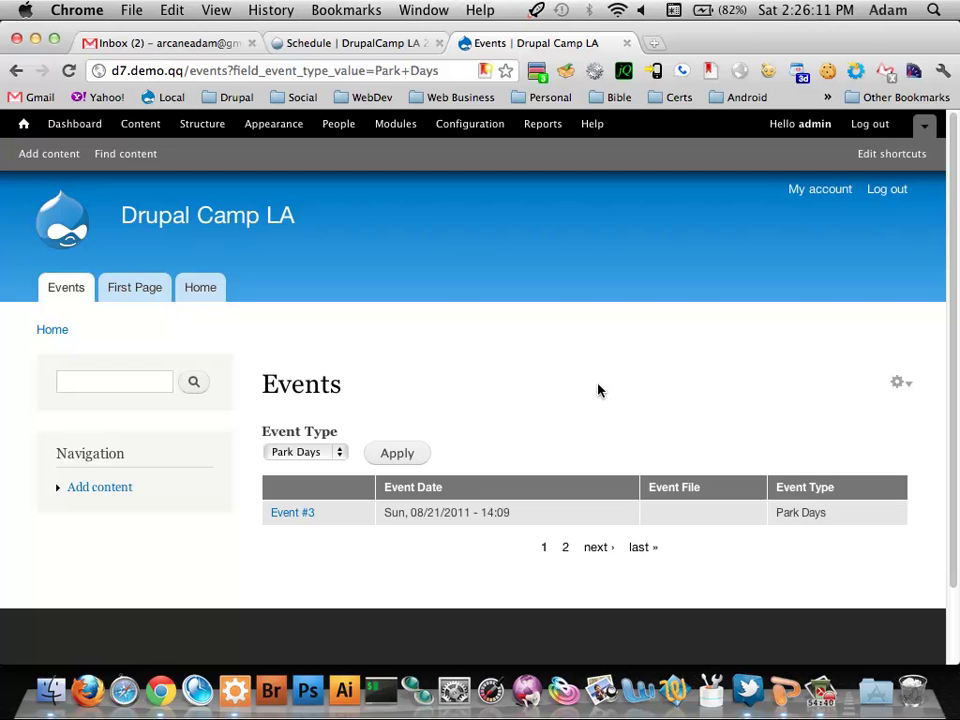
Step: Search the web for "views slideshow" in a new browser tab and open the Views Slideshow project page on drupal.org
left_click(655, 44)
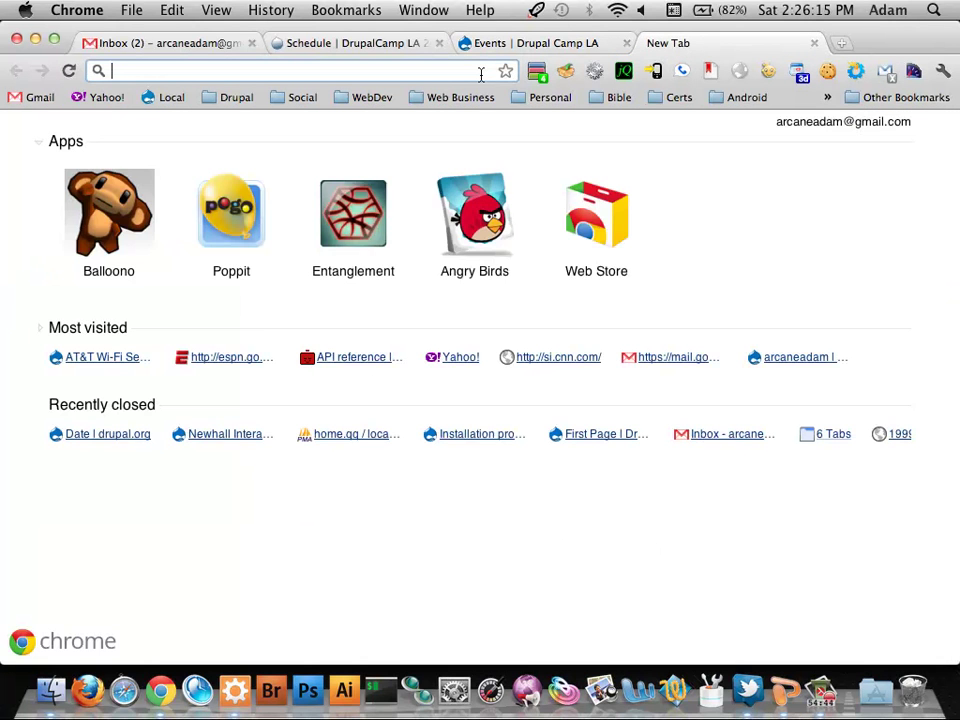
type("views")
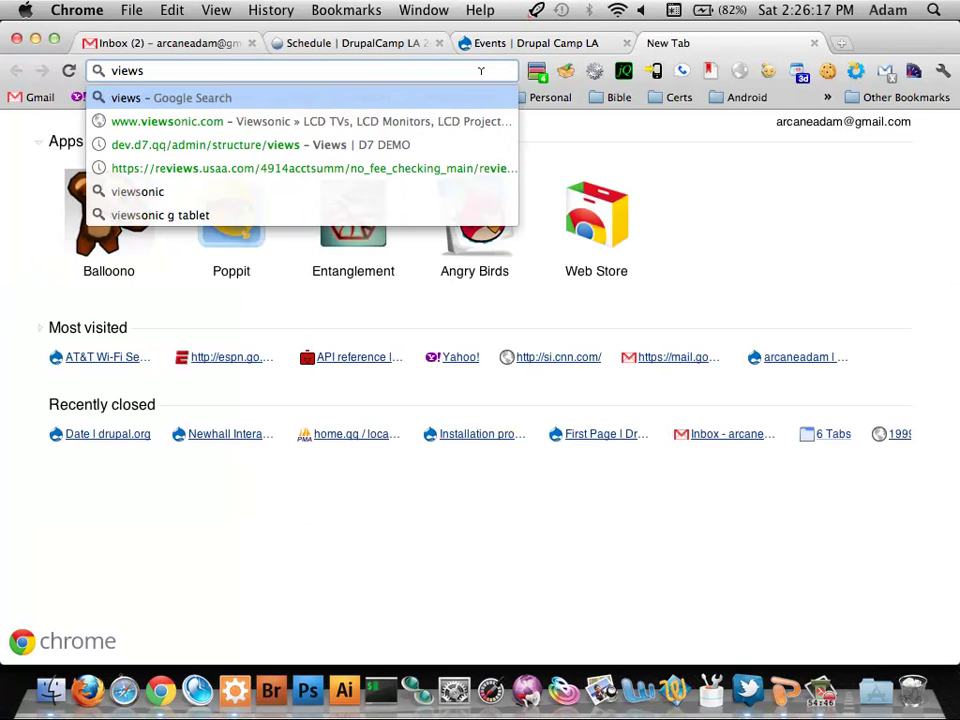
type(" slideshow")
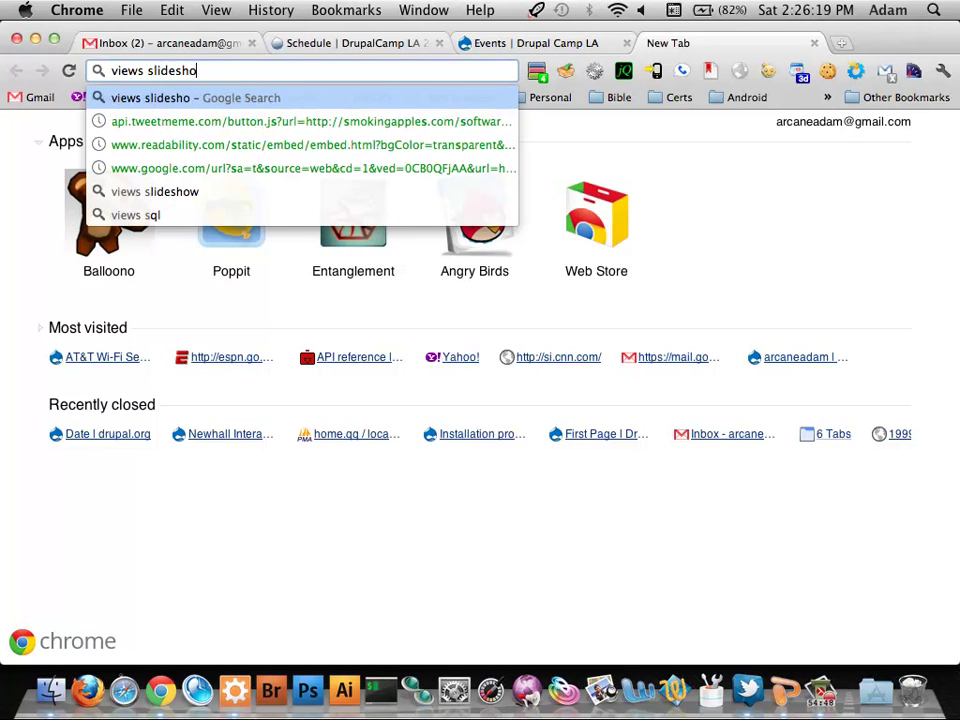
key("Return")
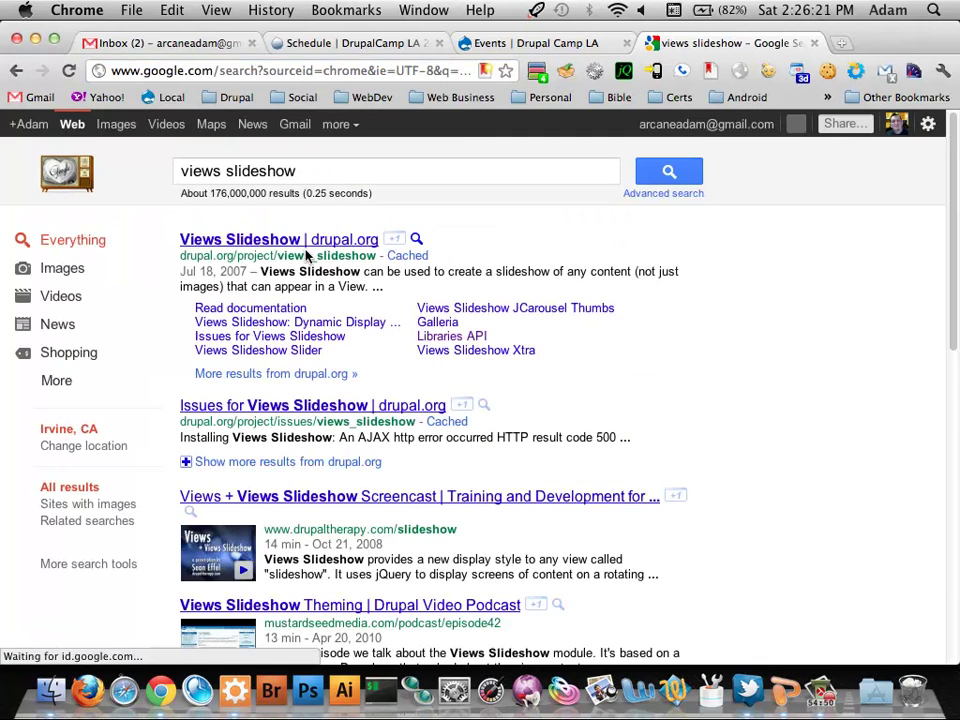
left_click(313, 244)
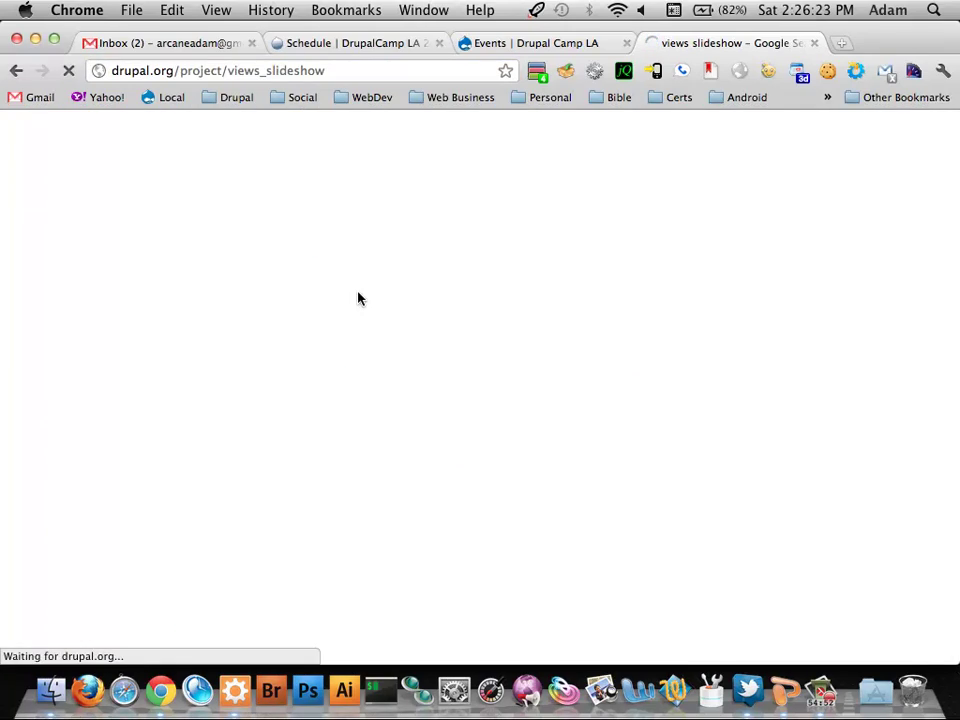
Step: Review the Views Slideshow JCarousel Thumbs project page from the related modules and close its browser tab
scroll(481, 414, "down", 5)
scroll(481, 415, "down", 7)
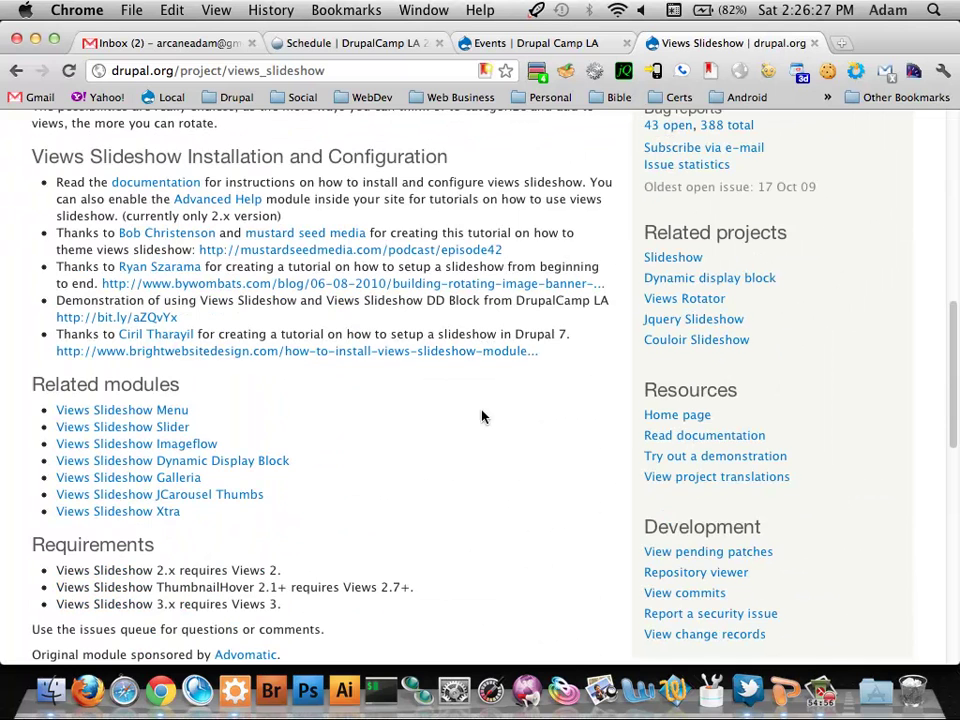
scroll(481, 416, "down", 1)
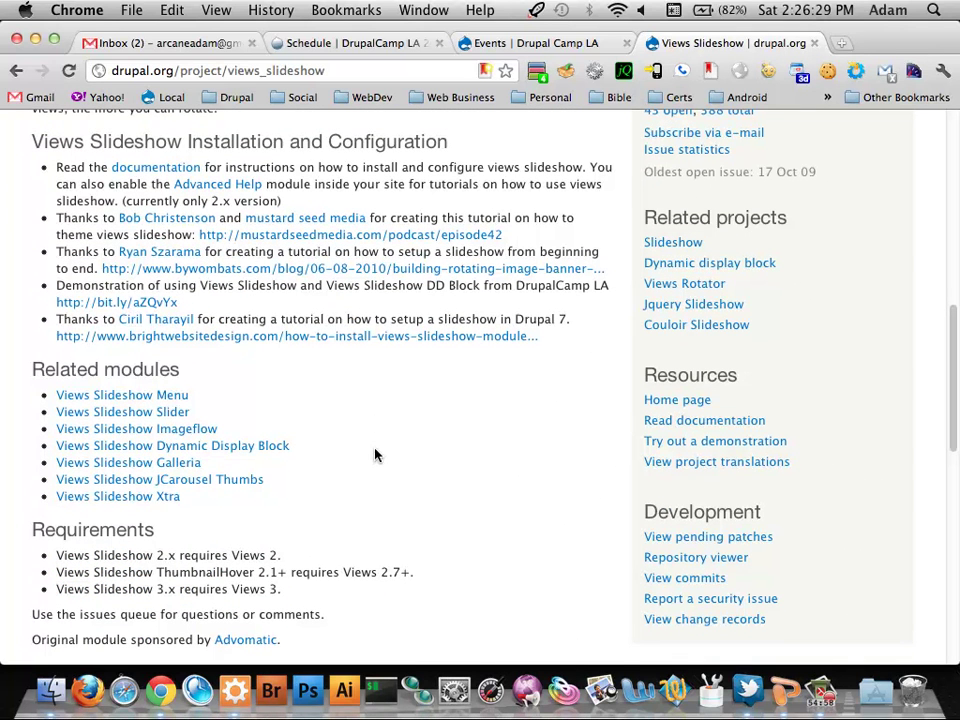
left_click(199, 484)
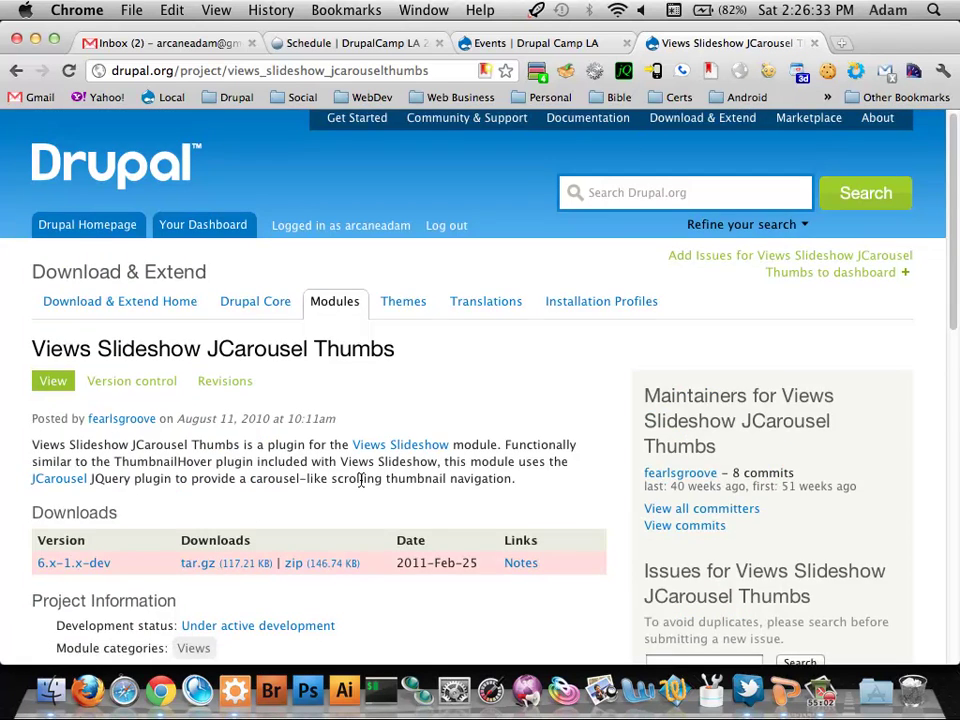
scroll(362, 480, "down", 5)
scroll(381, 489, "up", 5)
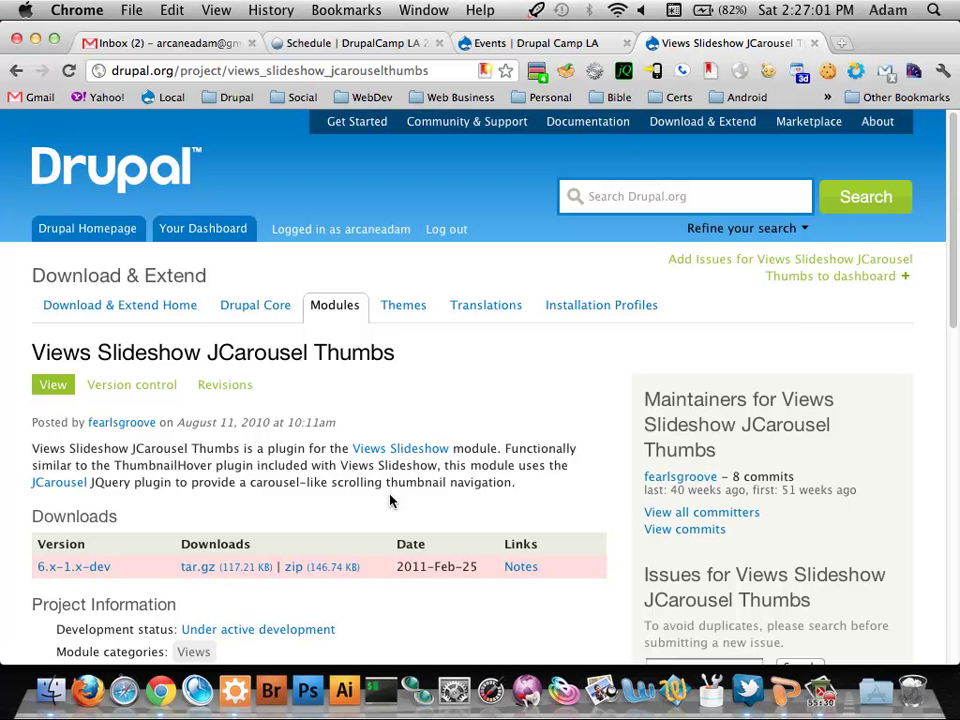
left_click(814, 43)
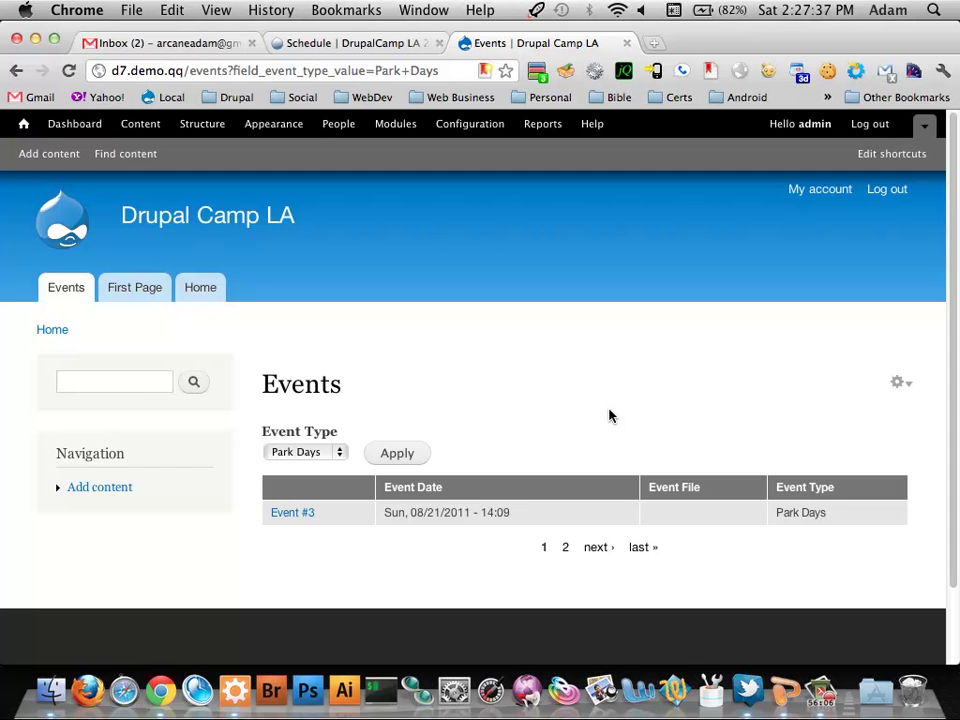
Step: Reopen the Events view for editing from the events page and expand the page display's Advanced settings
left_click(900, 383)
left_click(883, 406)
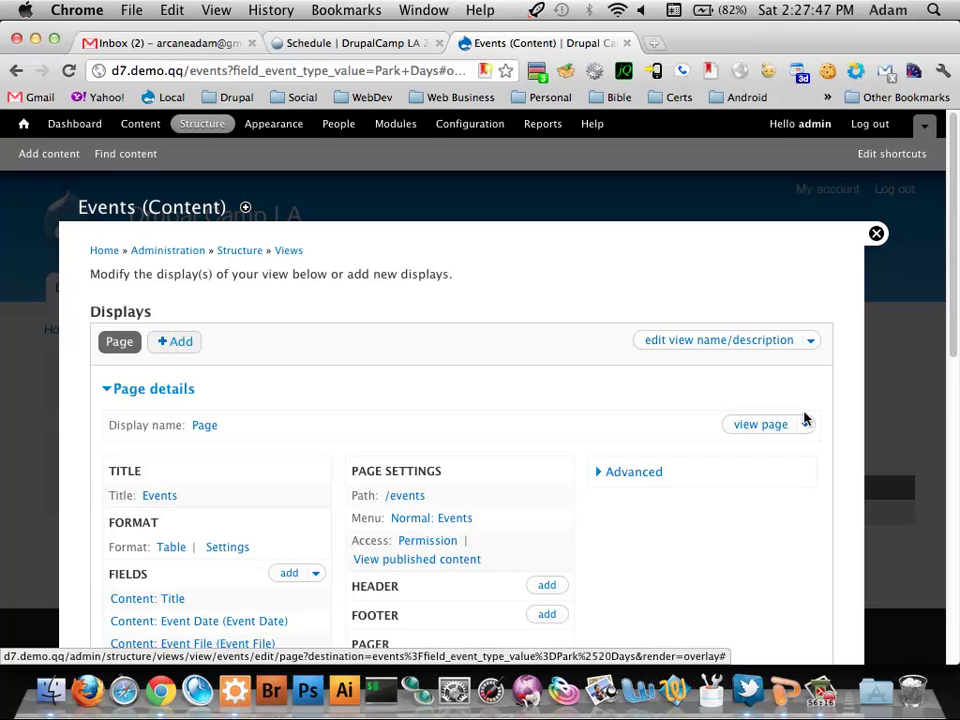
scroll(810, 430, "down", 3)
left_click(679, 338)
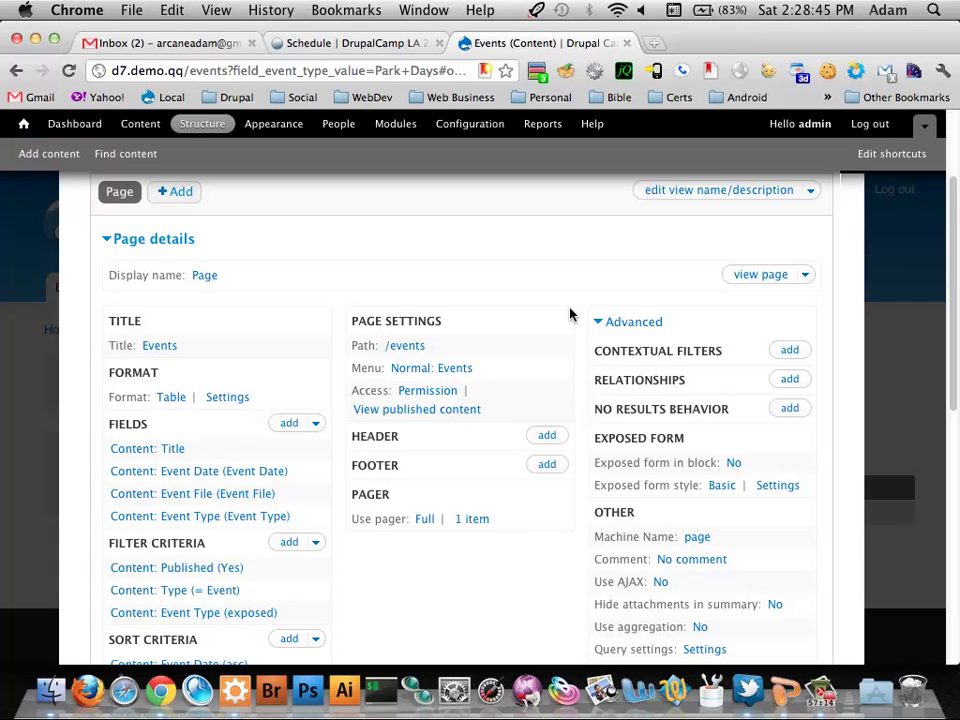
Step: Switch to the FieldsViews.pptx presentation in PowerPoint and exit its slide show
key("super+Tab")
key("super+Tab")
key("super+Tab")
key("super+Tab")
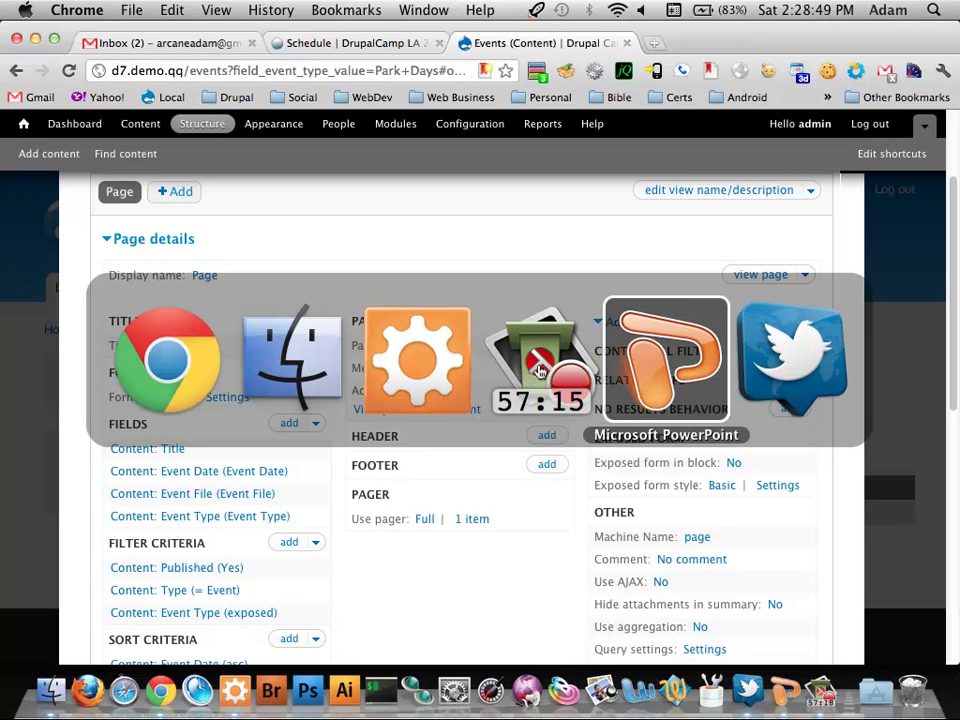
key("Escape")
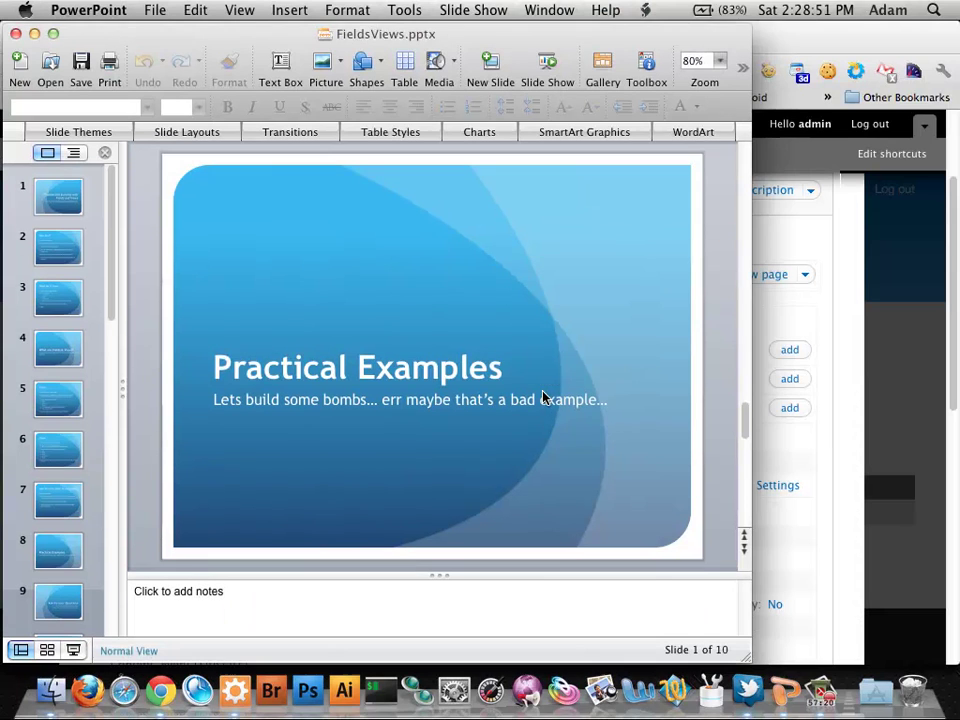
key("super+Tab")
key("super+Tab")
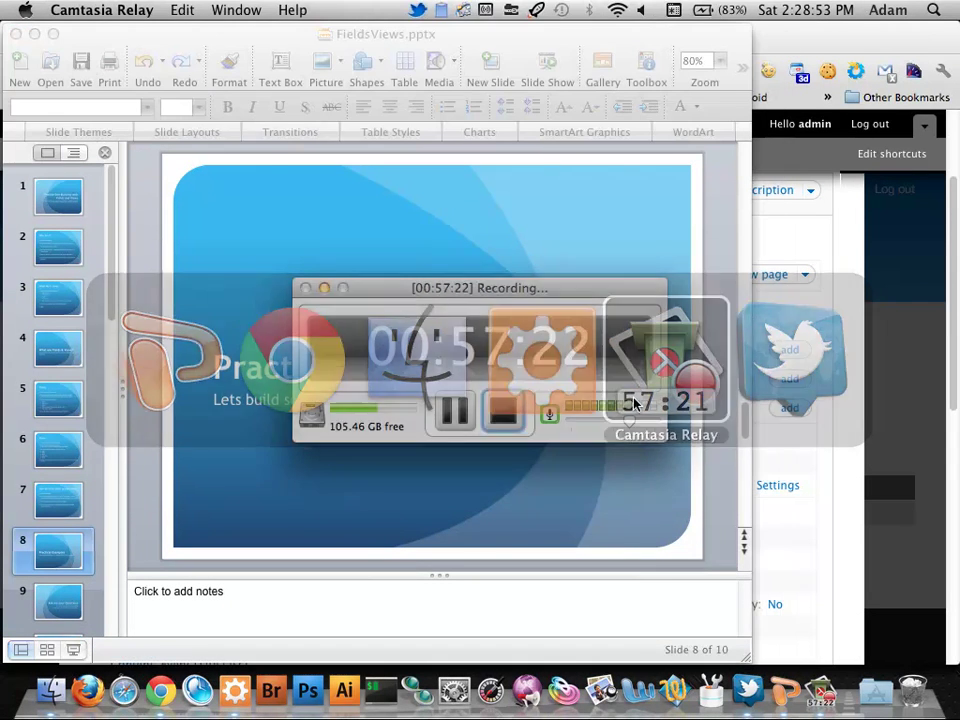